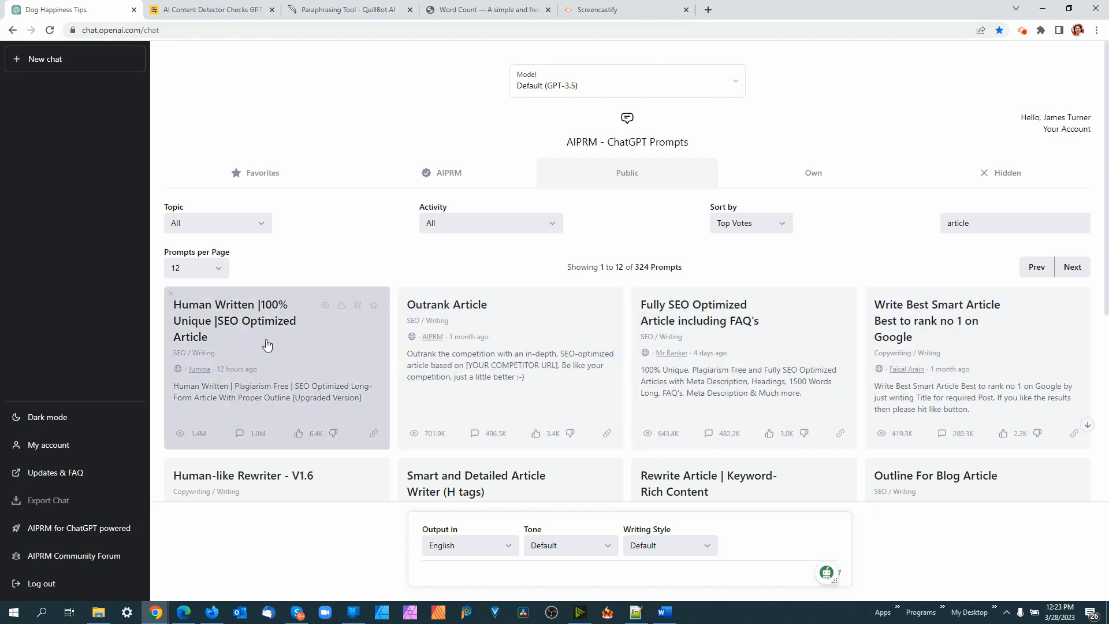
Look through the public AIPRM article prompts and their filters to compare the available writing templates
scroll(654, 248, "down", 1)
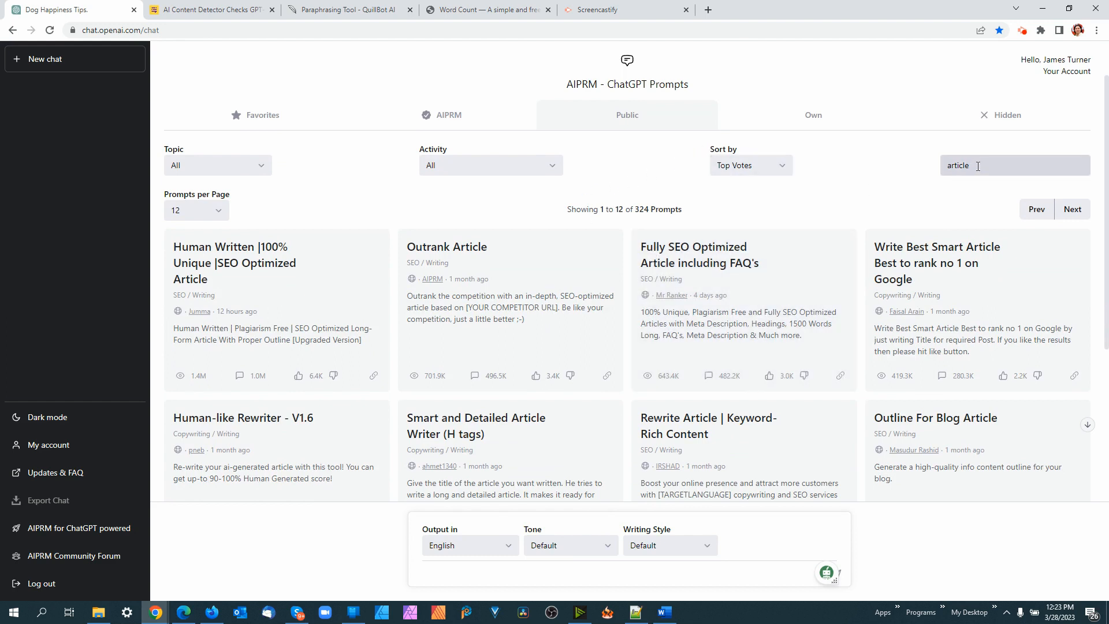
left_click_drag(978, 166, 937, 166)
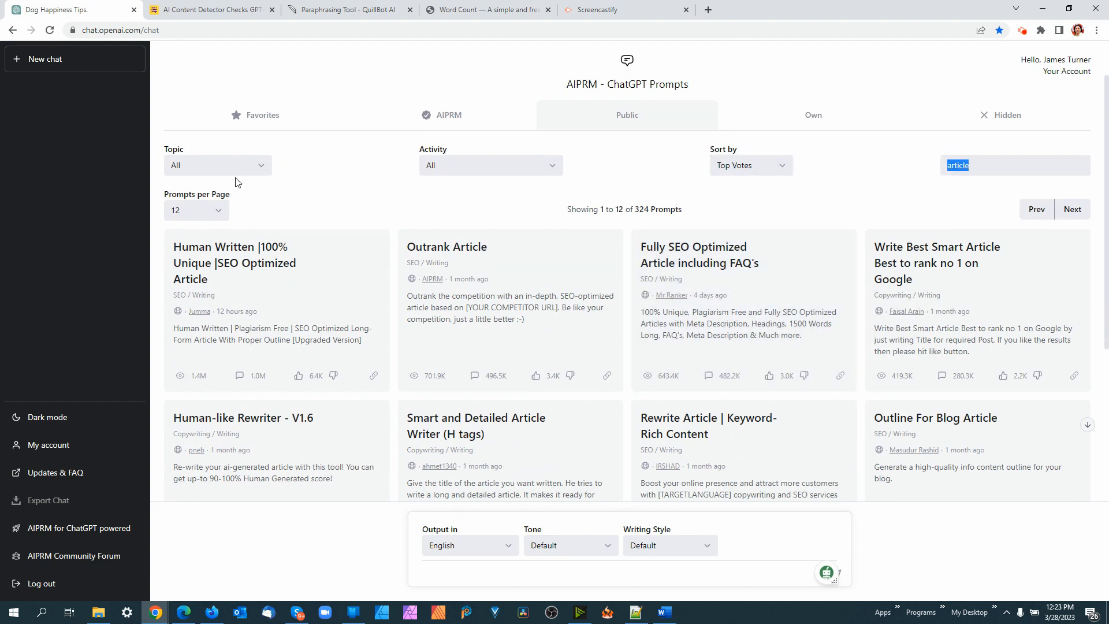
left_click(265, 163)
left_click(264, 163)
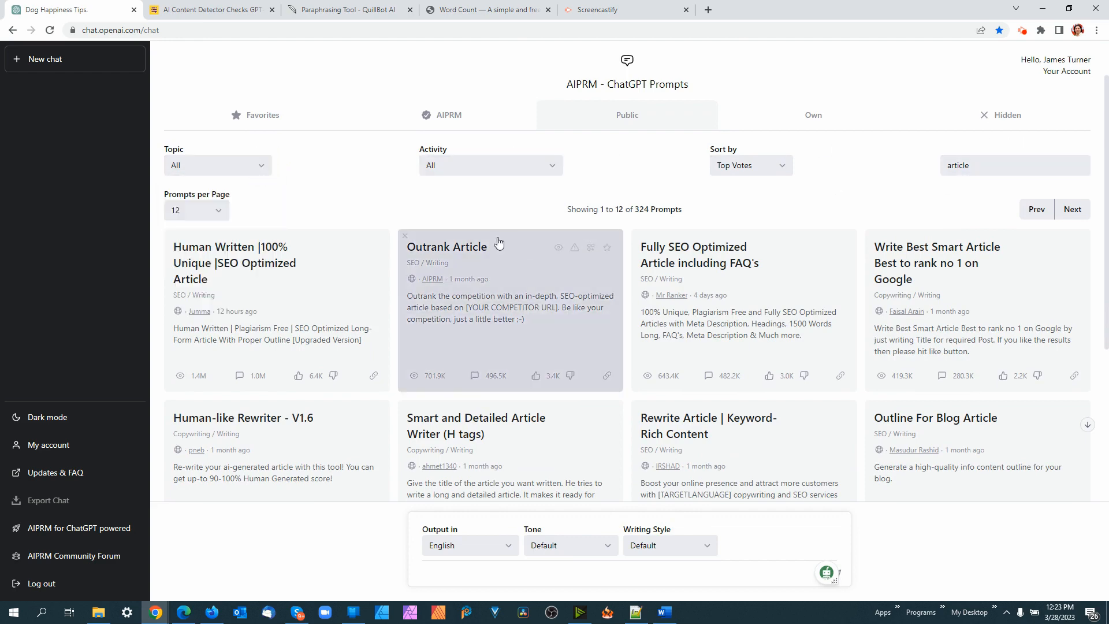
scroll(486, 409, "down", 4)
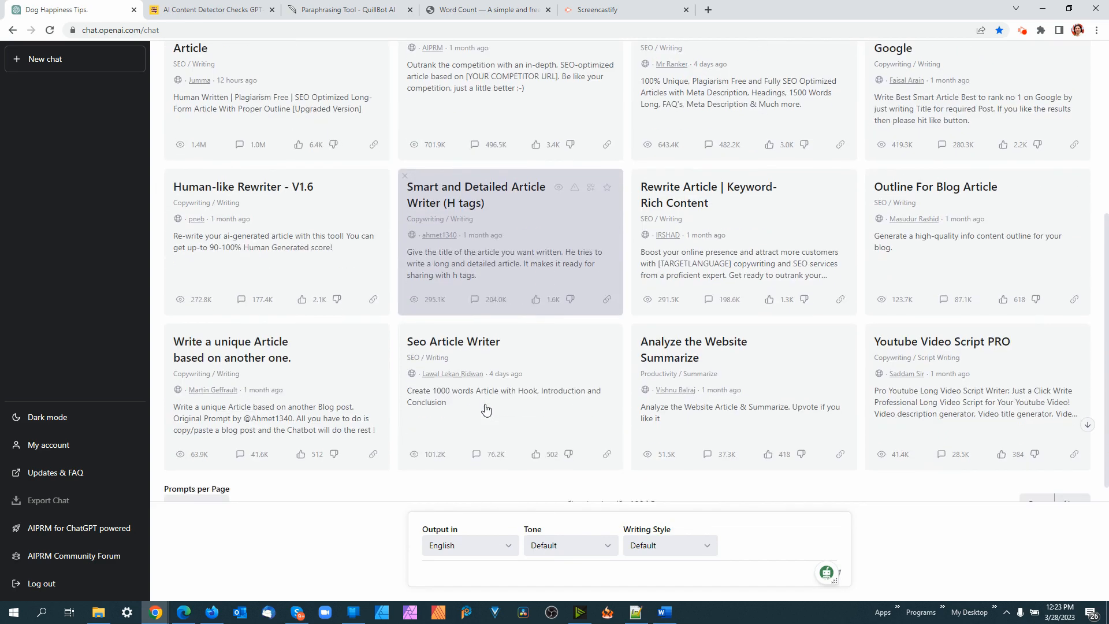
scroll(364, 476, "up", 5)
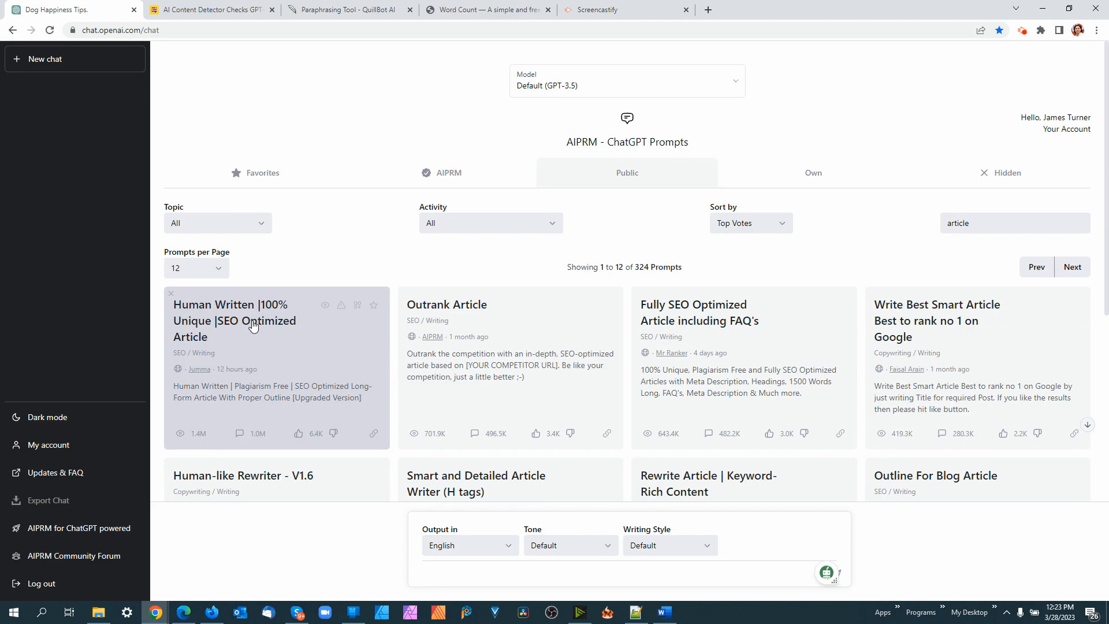
scroll(565, 341, "down", 5)
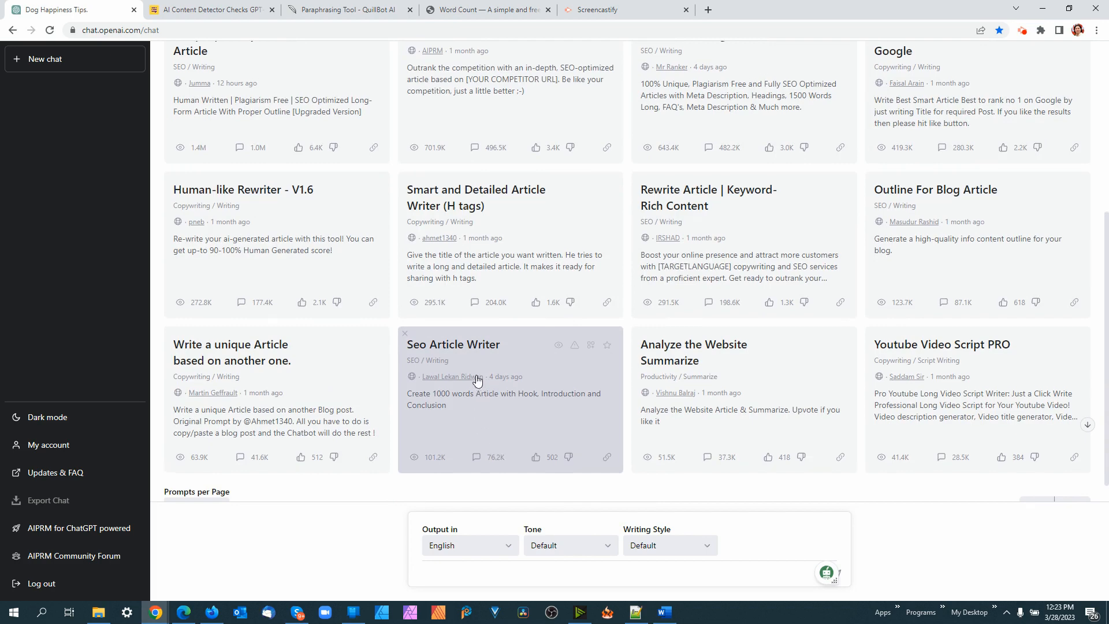
scroll(485, 364, "up", 5)
Choose the Seo Article Writer prompt for creating a 1000-word article
scroll(495, 356, "down", 3)
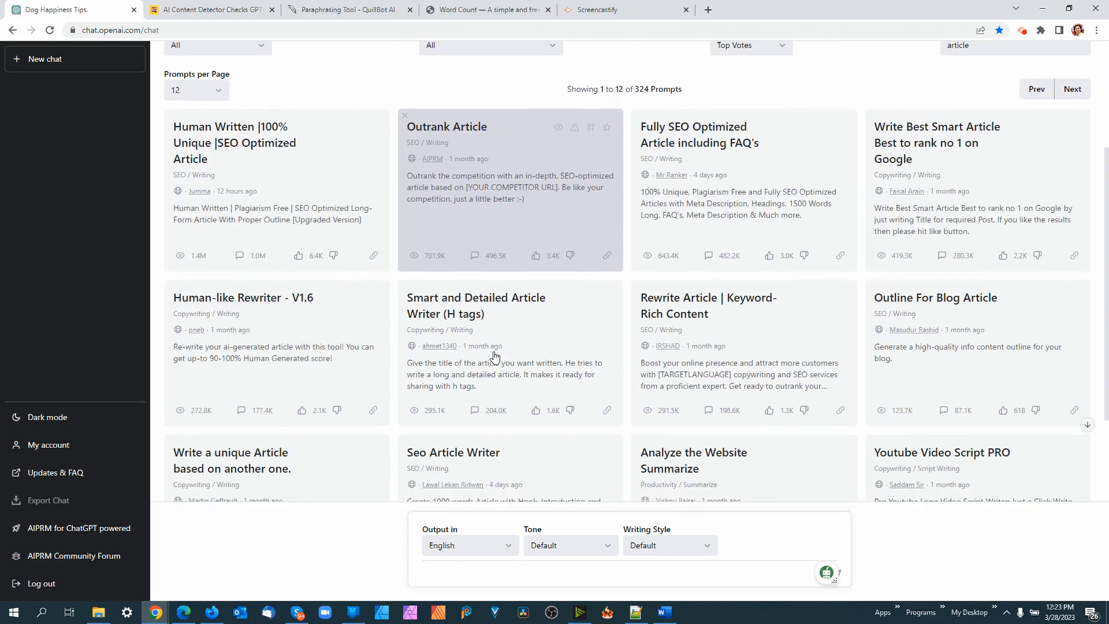
scroll(494, 370, "down", 3)
left_click(493, 387)
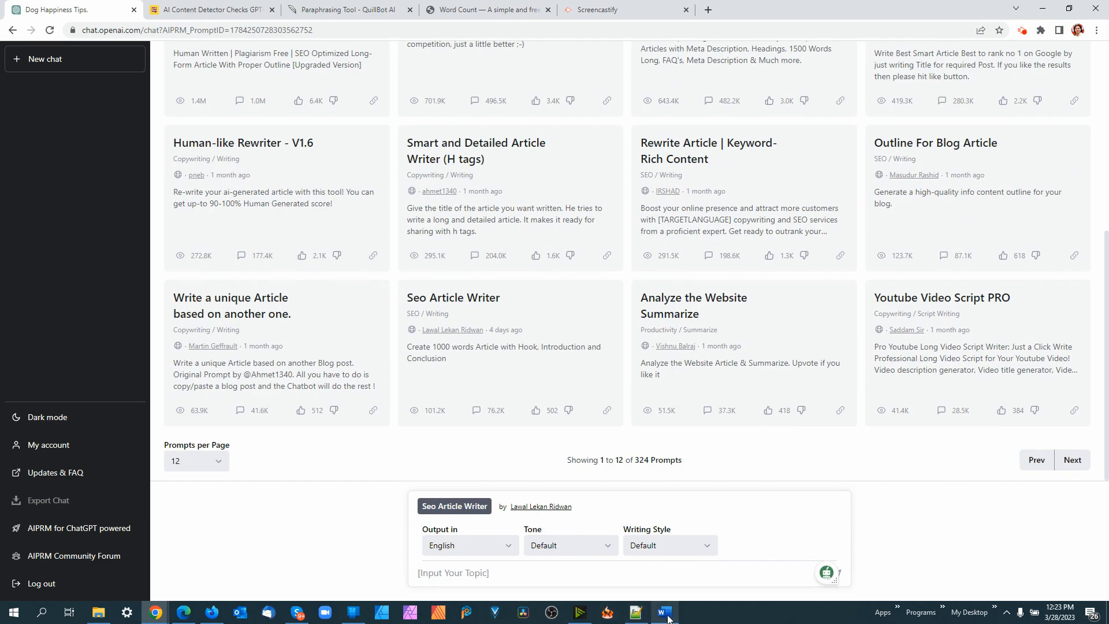
Switch to the Word document and copy the title "The 10 Best Ways to Keep Your Dog Happy" without its quotation marks
left_click(666, 614)
left_click(459, 144)
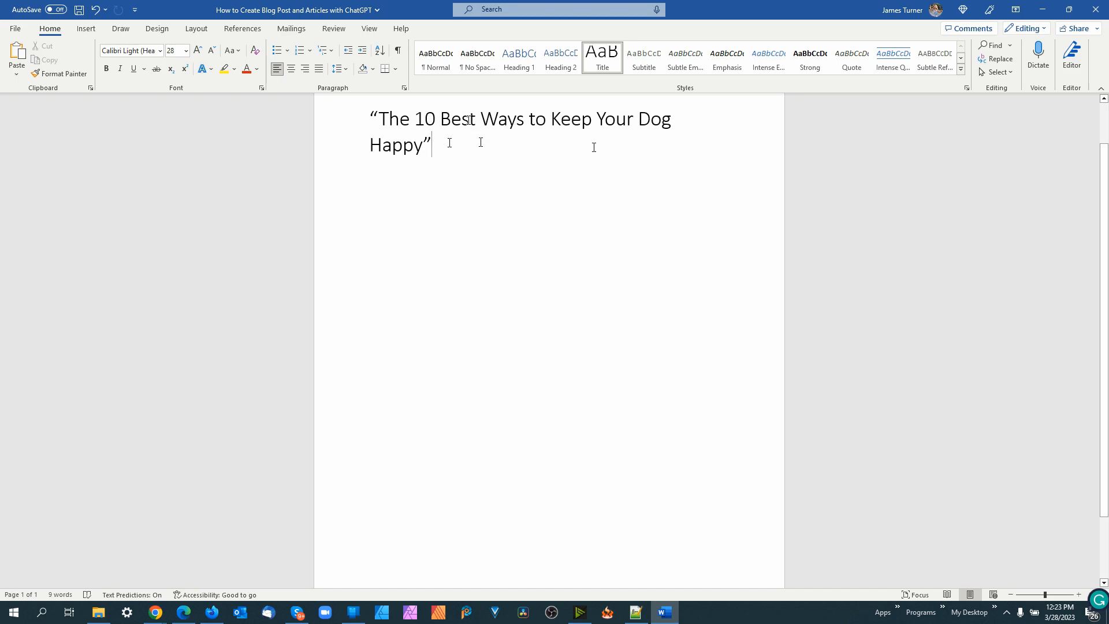
left_click_drag(449, 143, 379, 124)
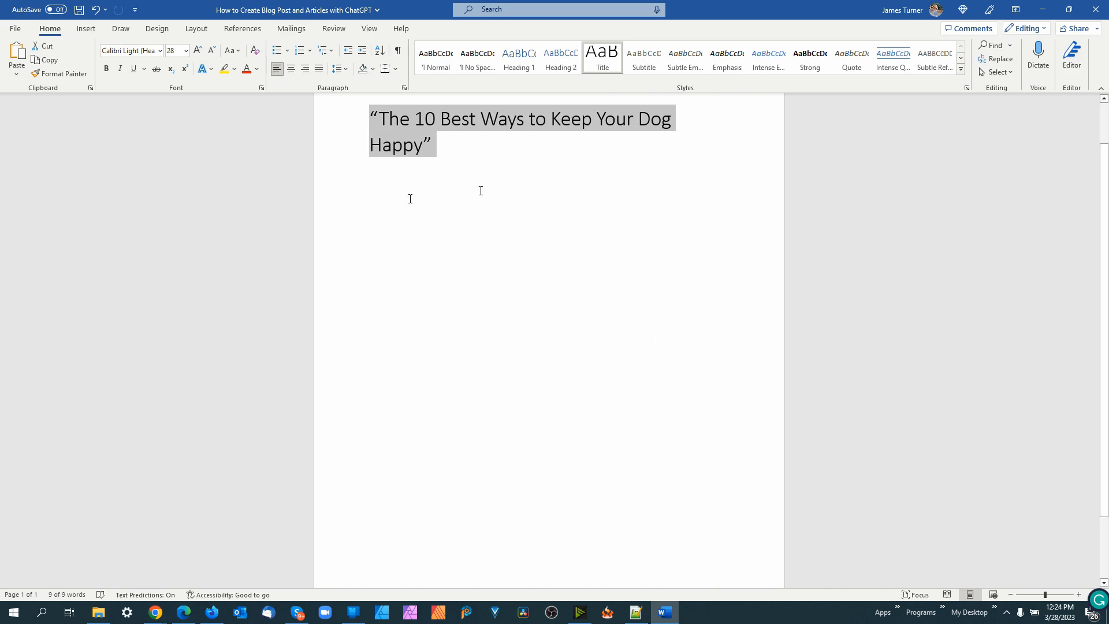
left_click(442, 155)
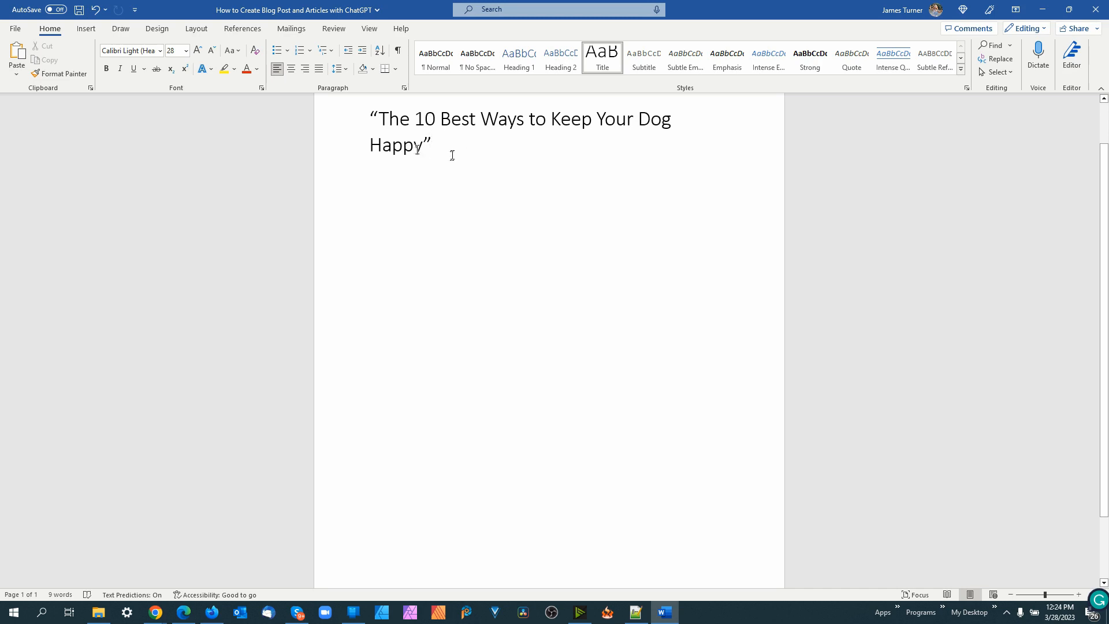
left_click_drag(422, 145, 444, 120)
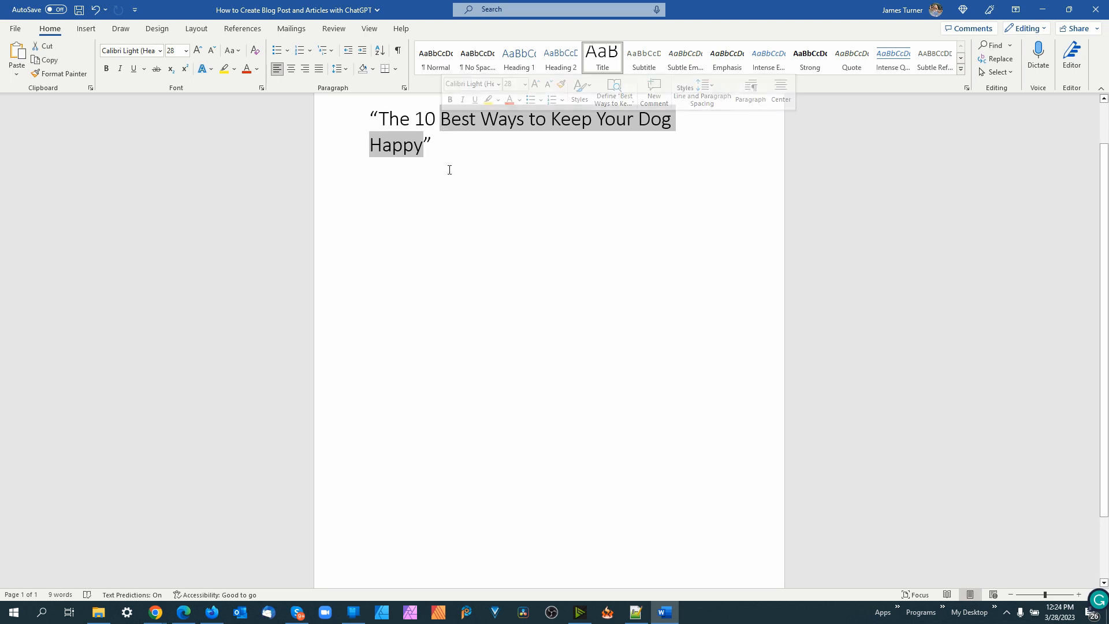
left_click(446, 145)
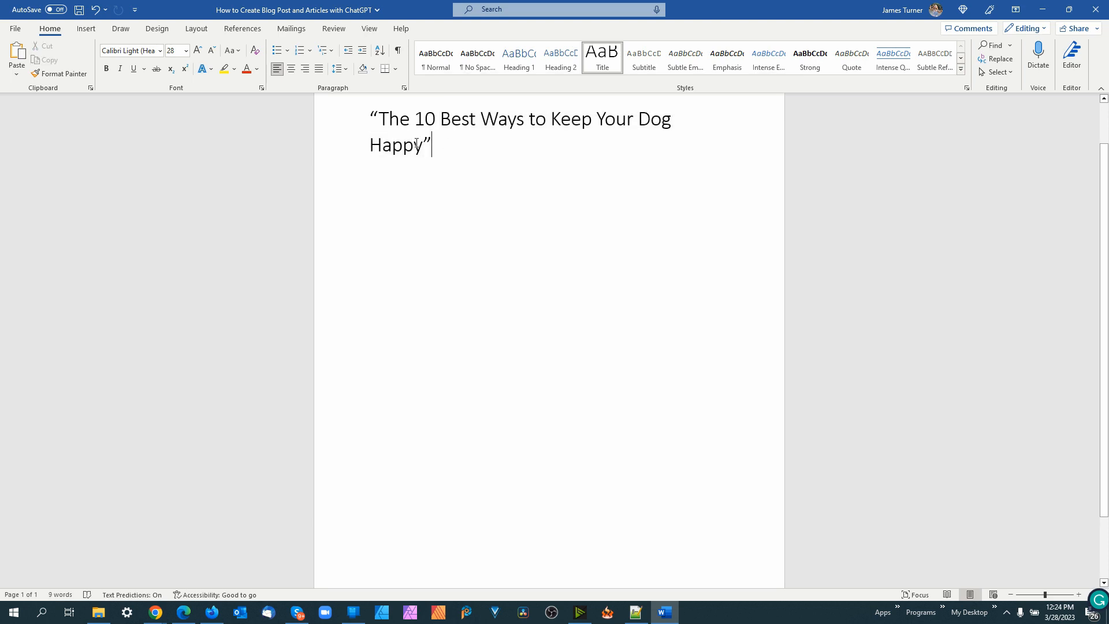
left_click_drag(424, 148, 387, 127)
key("ctrl+c")
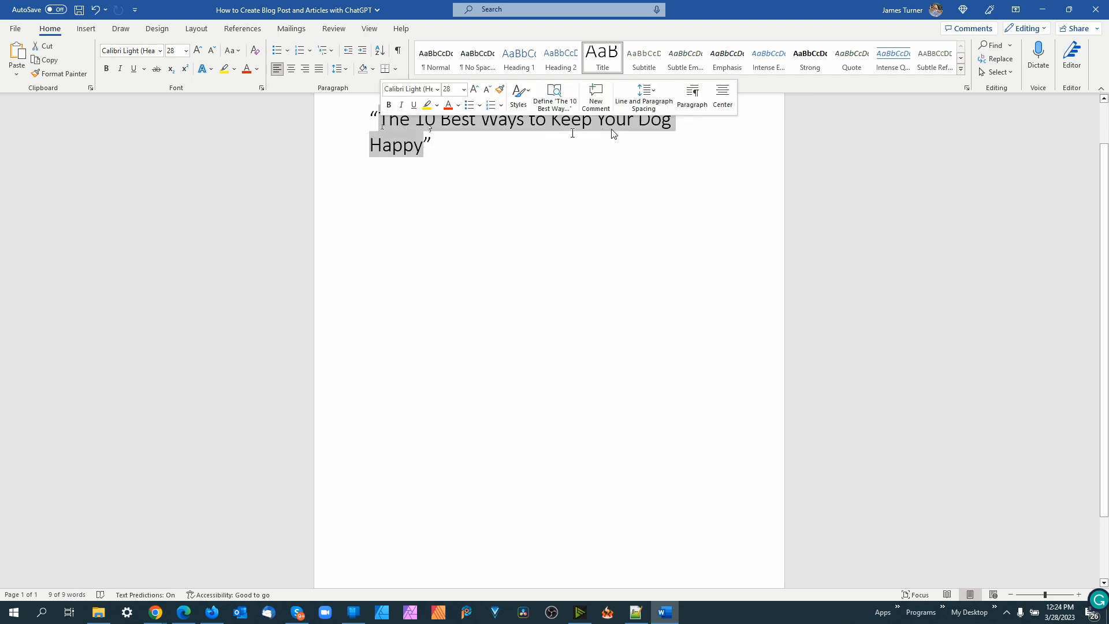
right_click(485, 124)
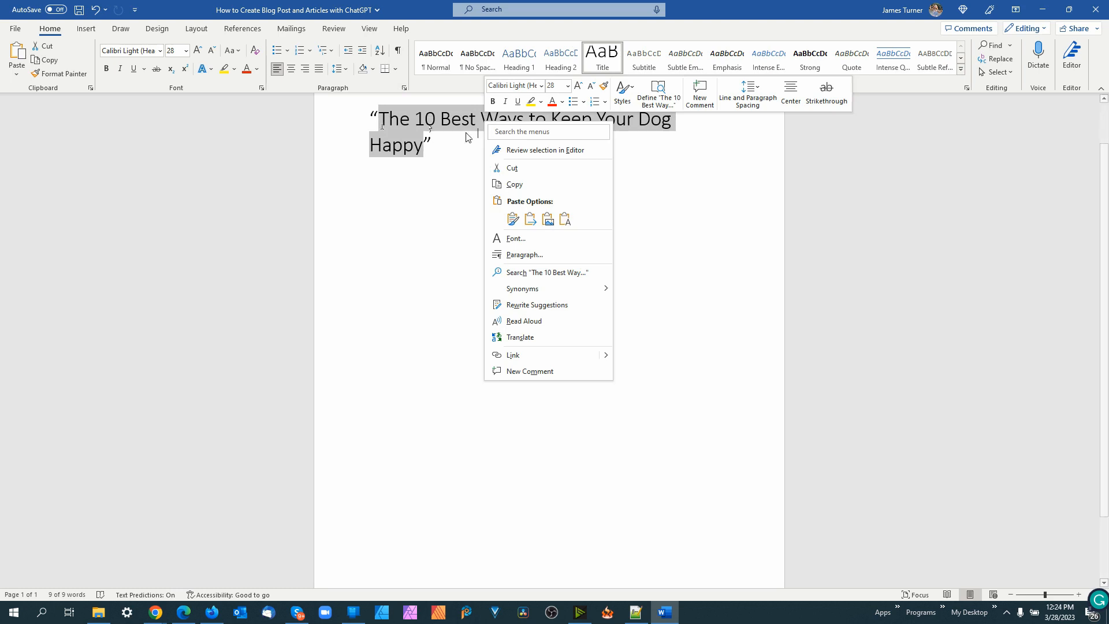
left_click(513, 184)
left_click(461, 189)
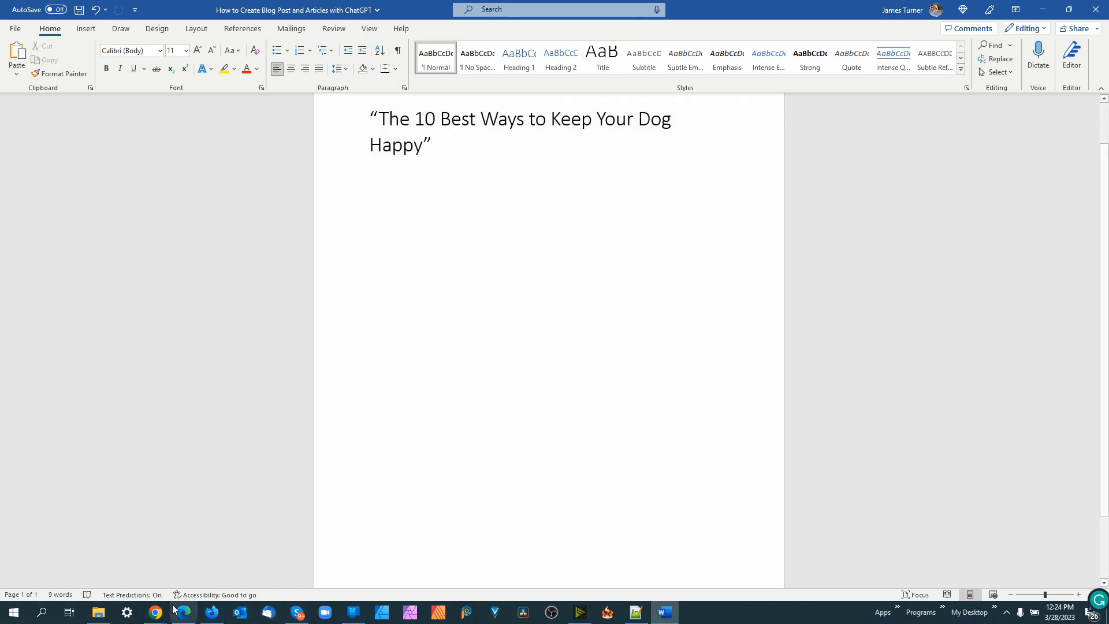
Switch back to ChatGPT in Chrome and submit the copied title "The 10 Best Ways to Keep Your Dog Happy" as the prompt's topic
mouse_move(156, 611)
left_click(116, 552)
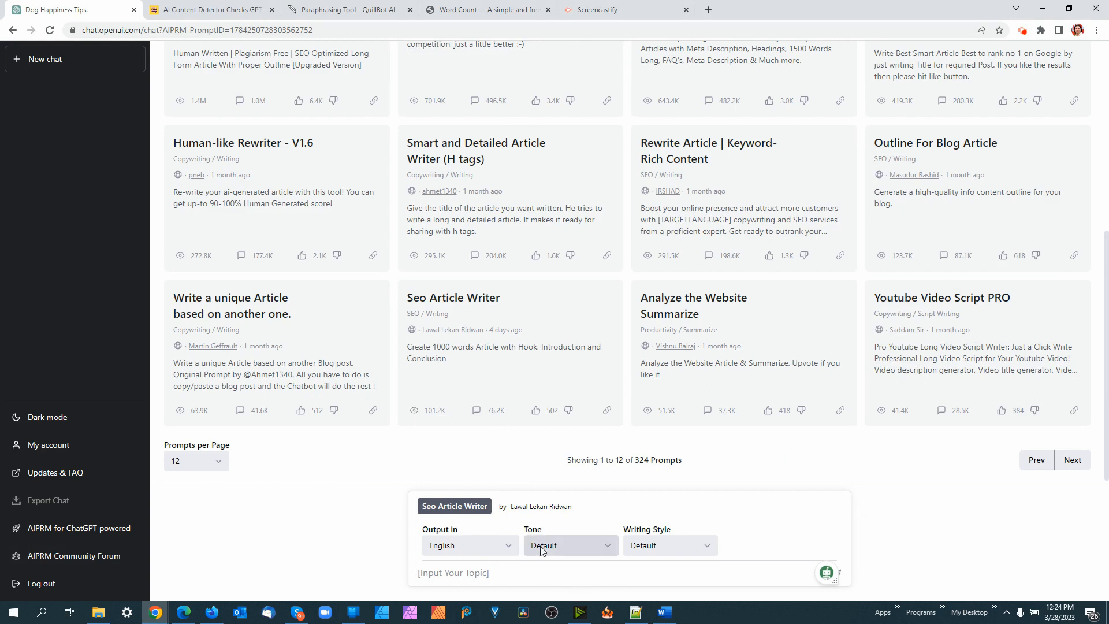
key("ctrl+v")
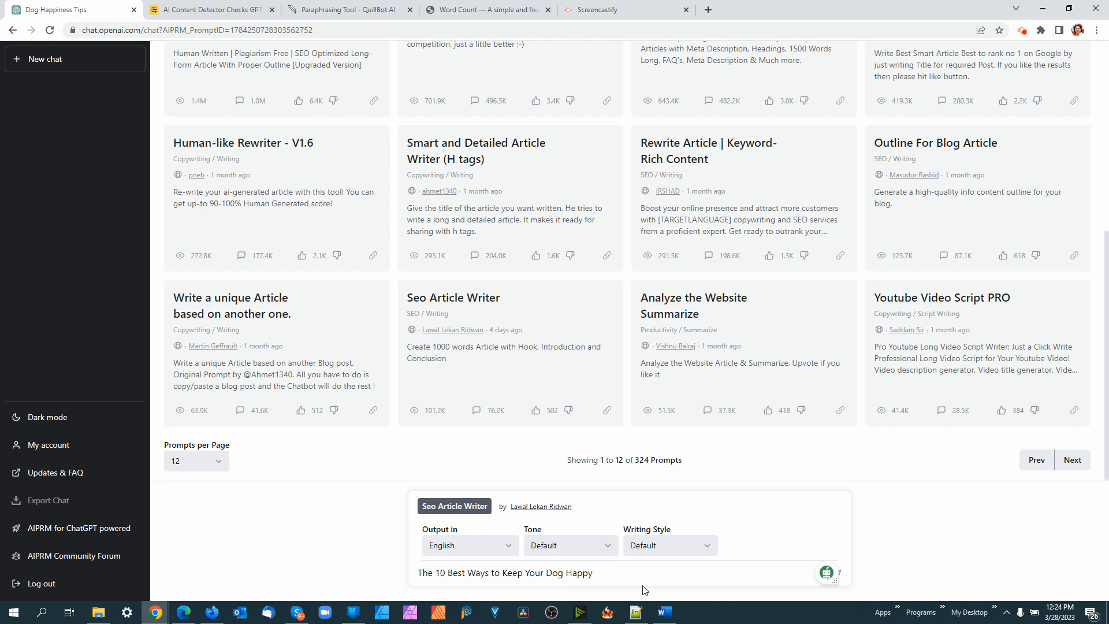
key("Return")
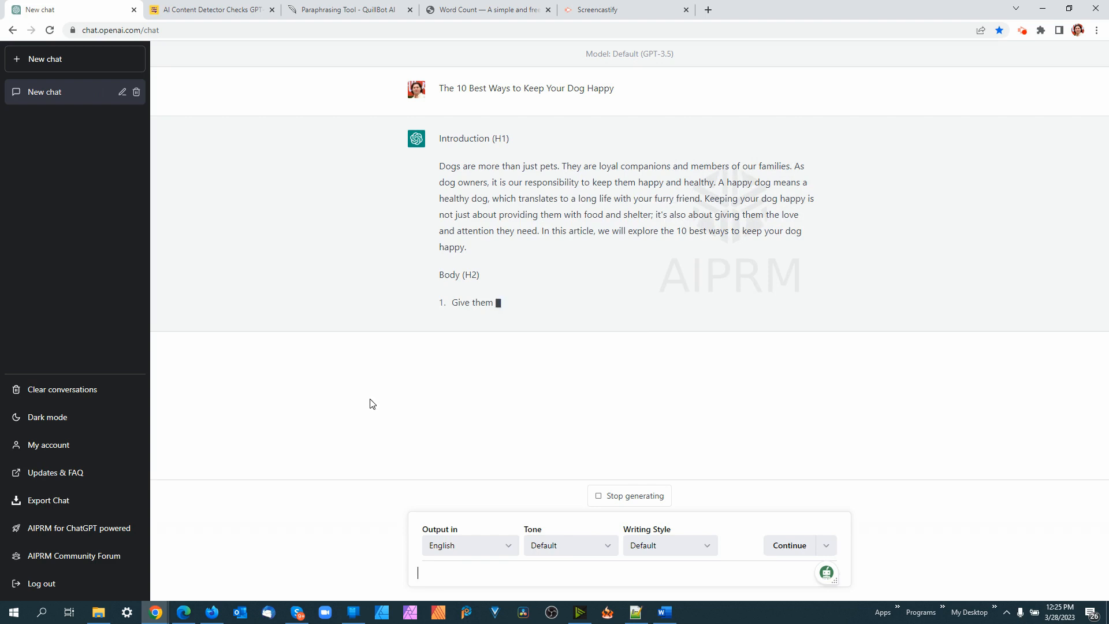
double_click(470, 275)
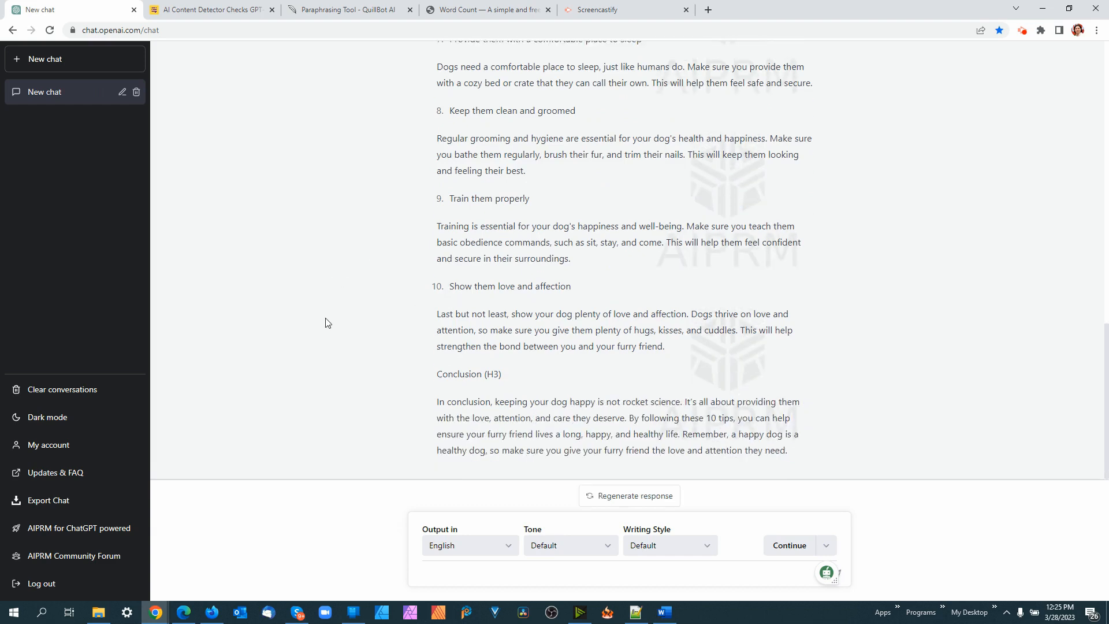
Copy the generated article from the first introduction paragraph through the end of the conclusion, leaving out the Introduction (H1) heading
left_click_drag(807, 452, 469, 141)
left_click(507, 211)
scroll(549, 214, "up", 10)
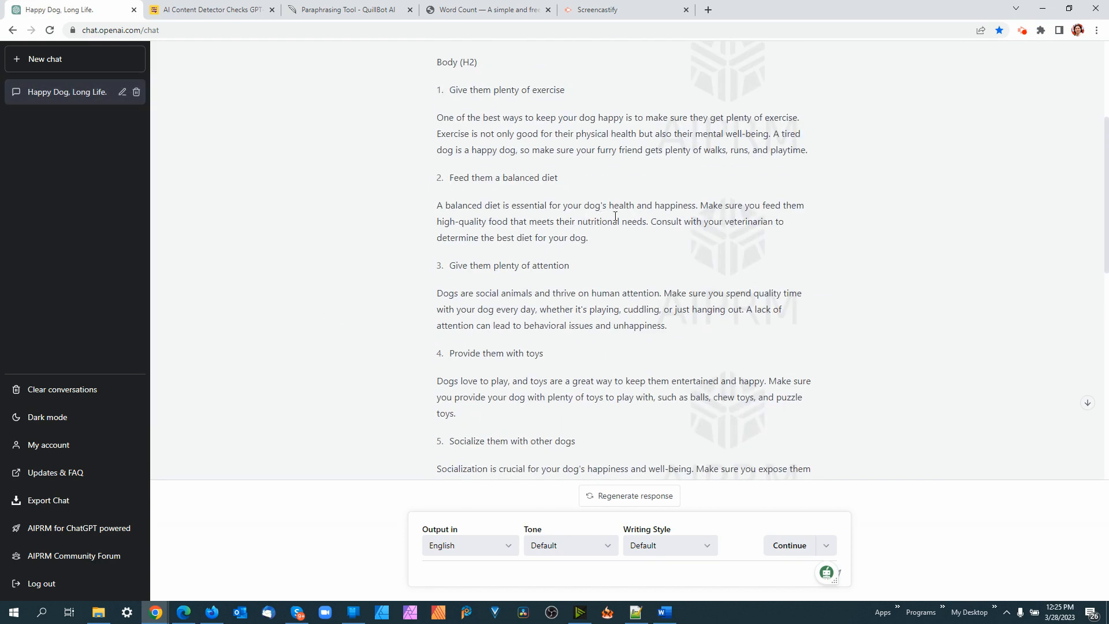
scroll(616, 216, "up", 4)
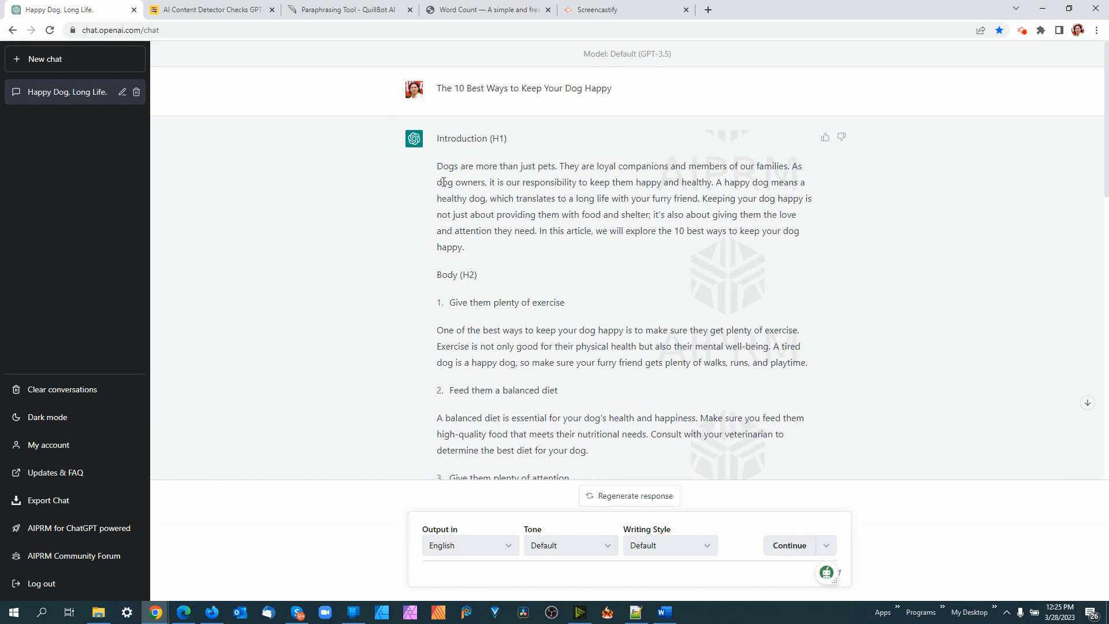
left_click(439, 168, "shift")
right_click(569, 181)
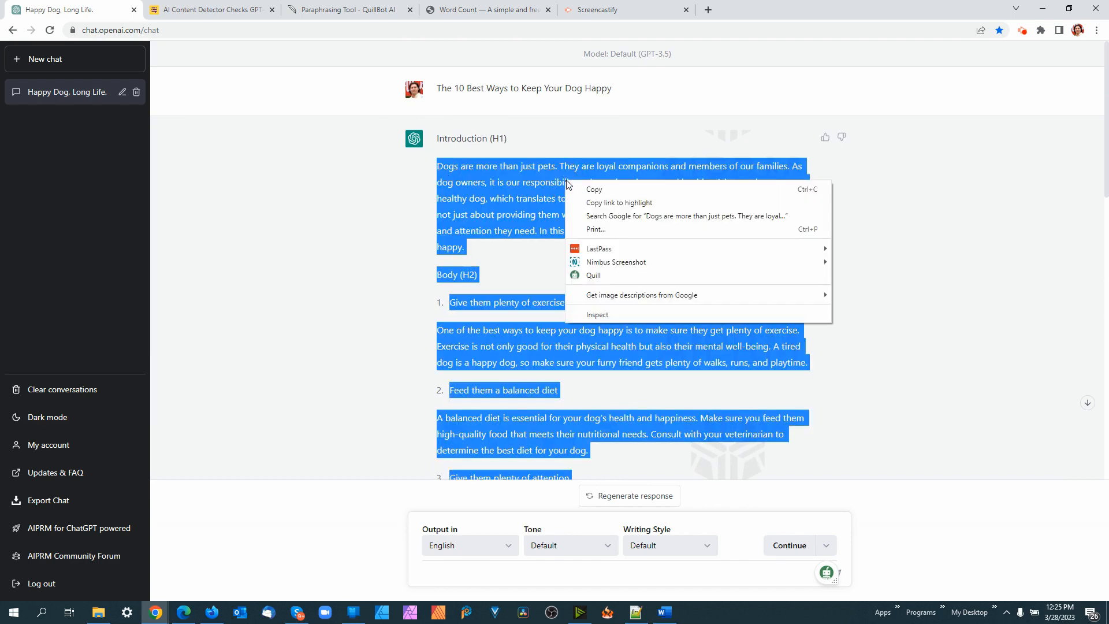
left_click(594, 191)
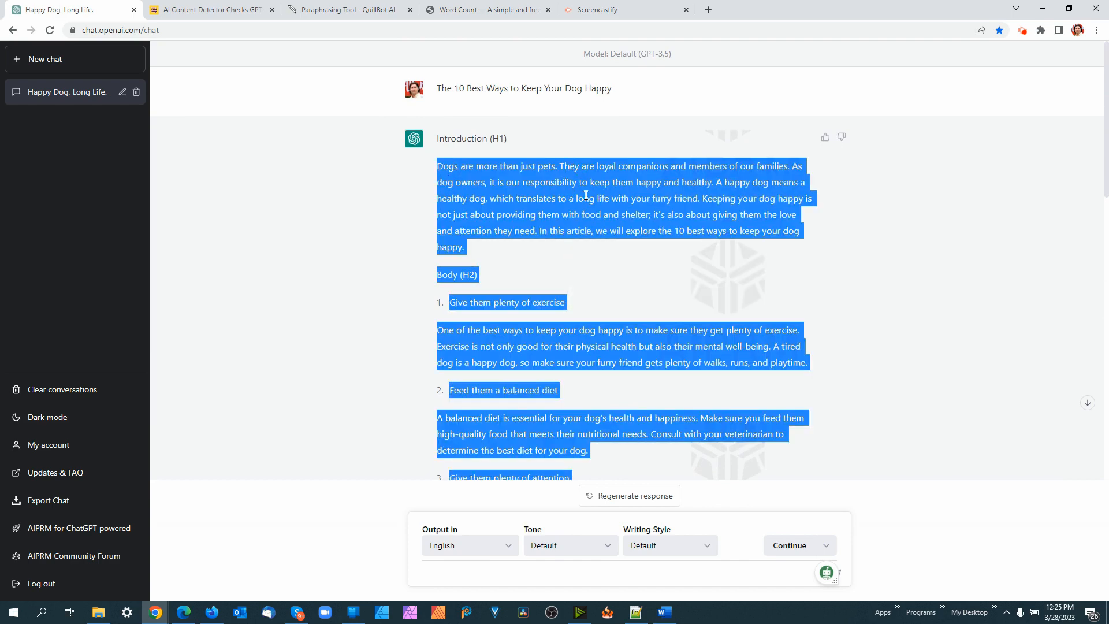
Switch to the Word document and paste the article on a new line below the title, merging its formatting
left_click(666, 614)
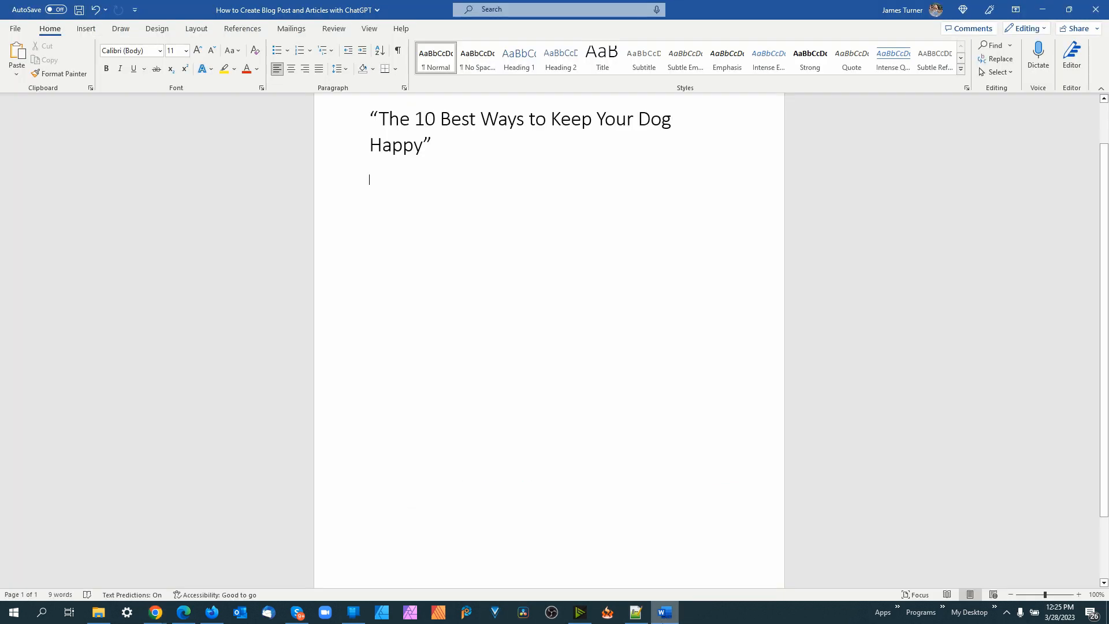
left_click(418, 202)
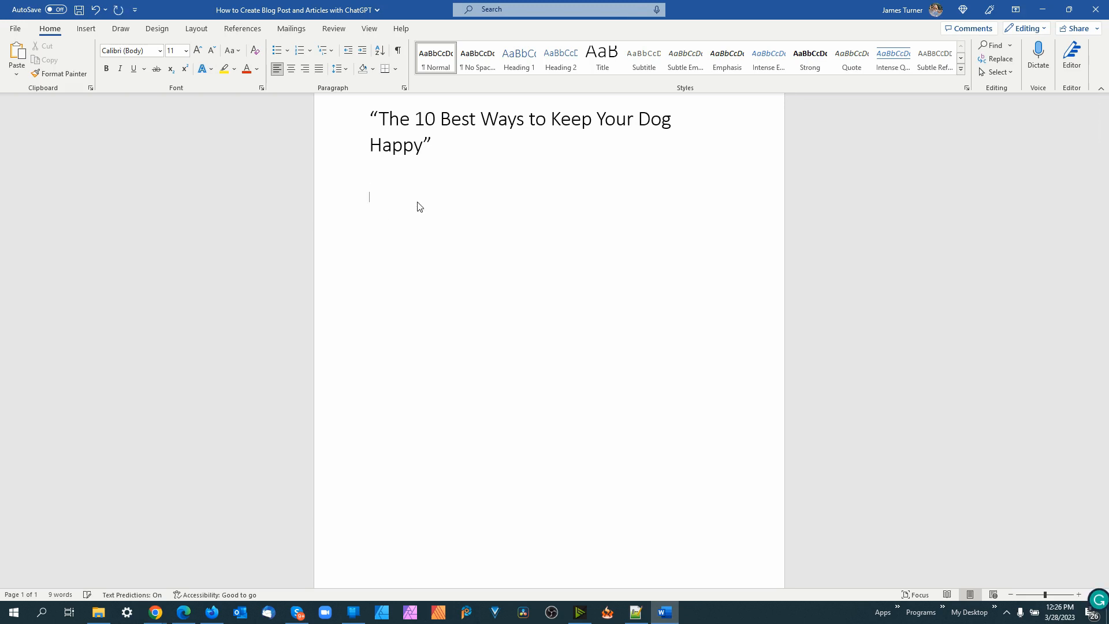
right_click(393, 199)
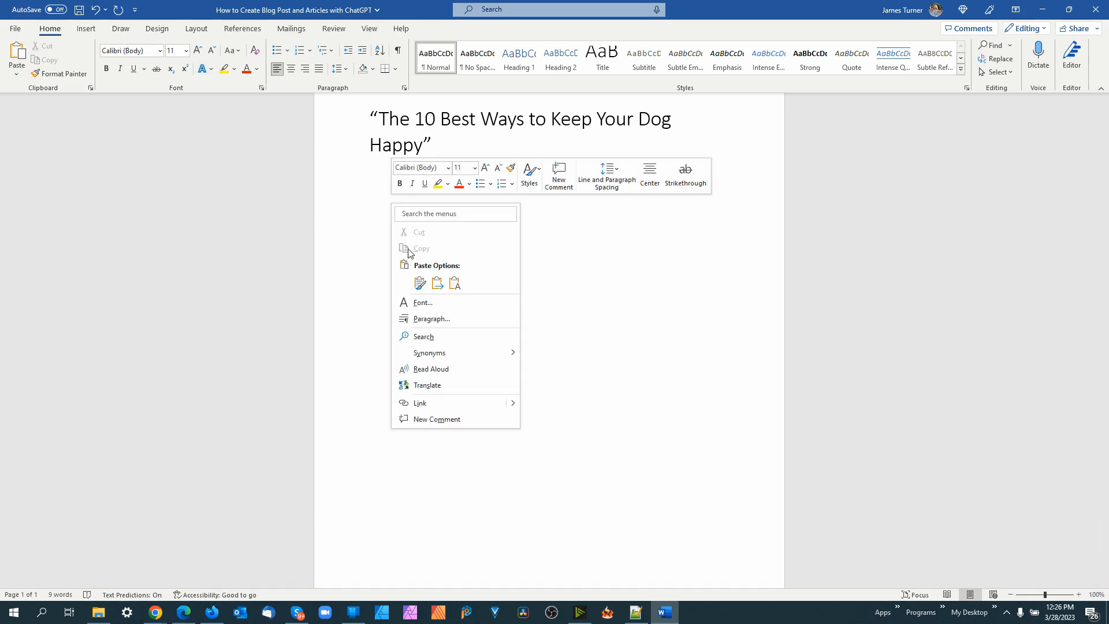
left_click(437, 283)
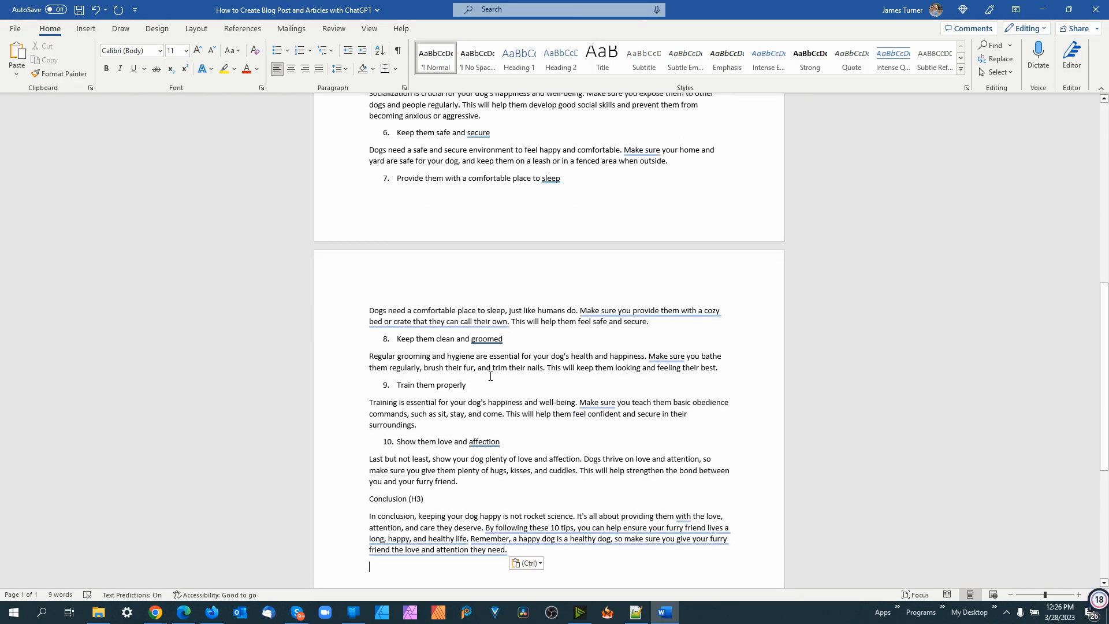
Copy the article's introduction paragraph, from "Dogs are more than just pets" to "keep your dog happy"
scroll(490, 376, "up", 5)
scroll(491, 376, "up", 9)
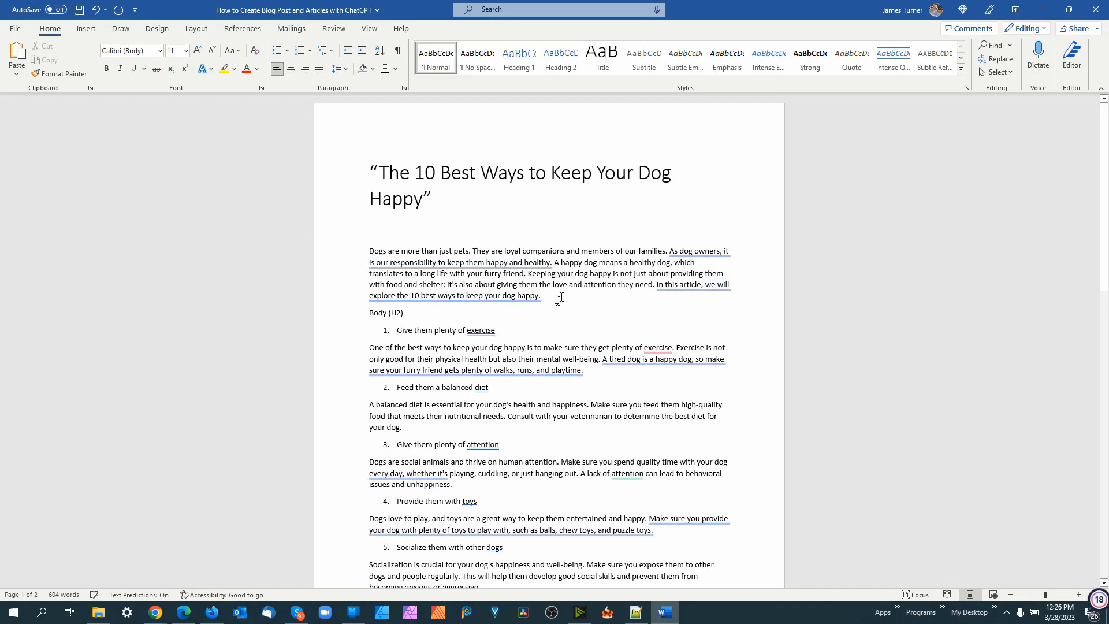
left_click_drag(564, 300, 367, 255)
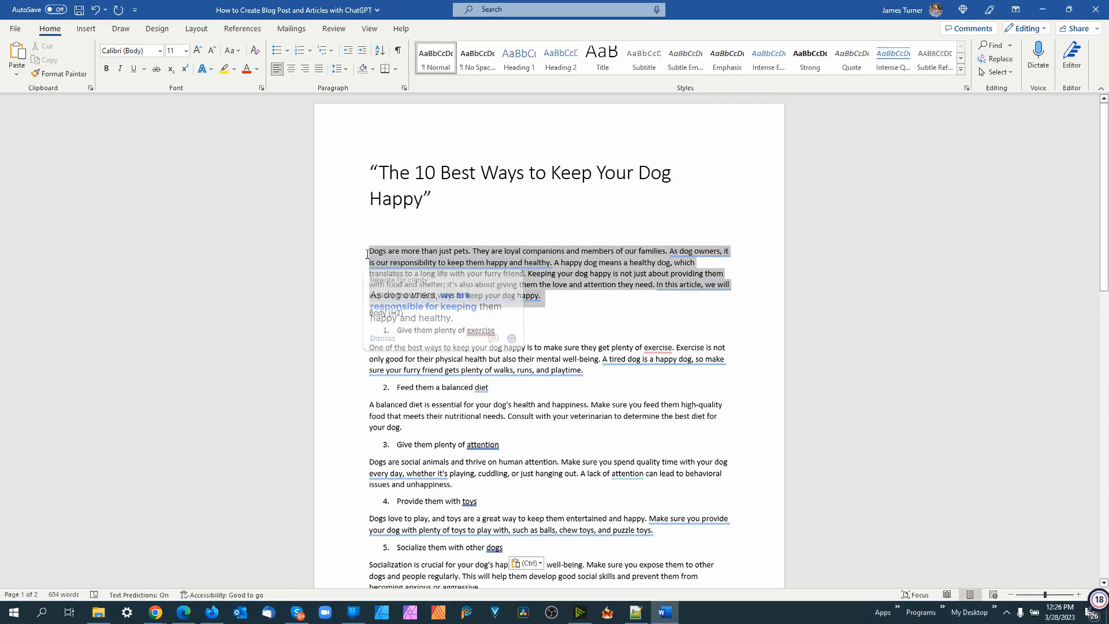
right_click(531, 270)
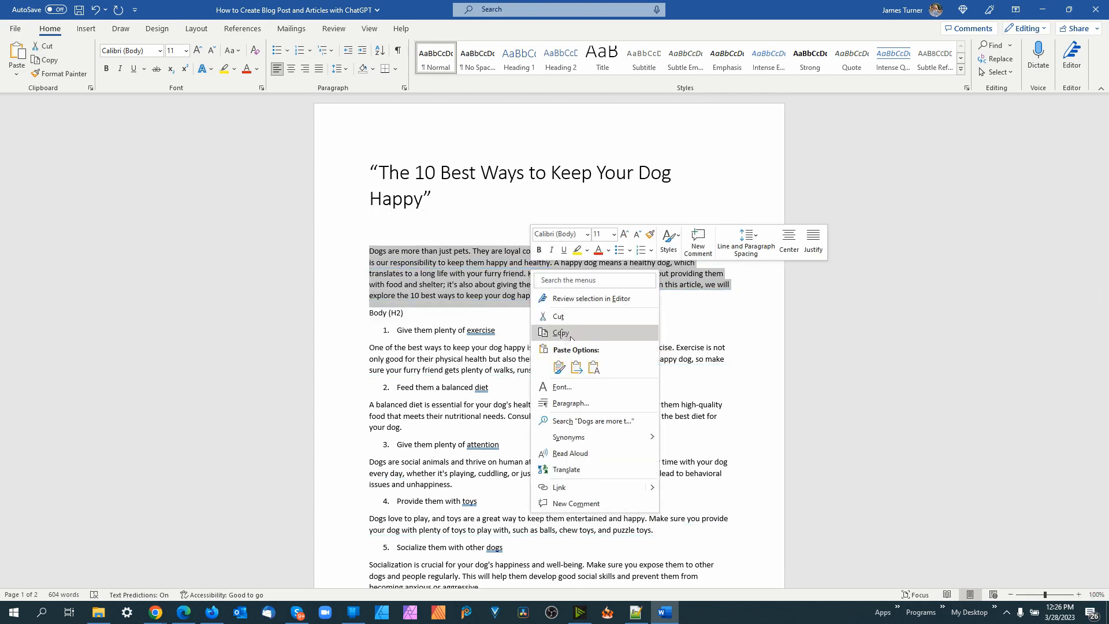
left_click(561, 334)
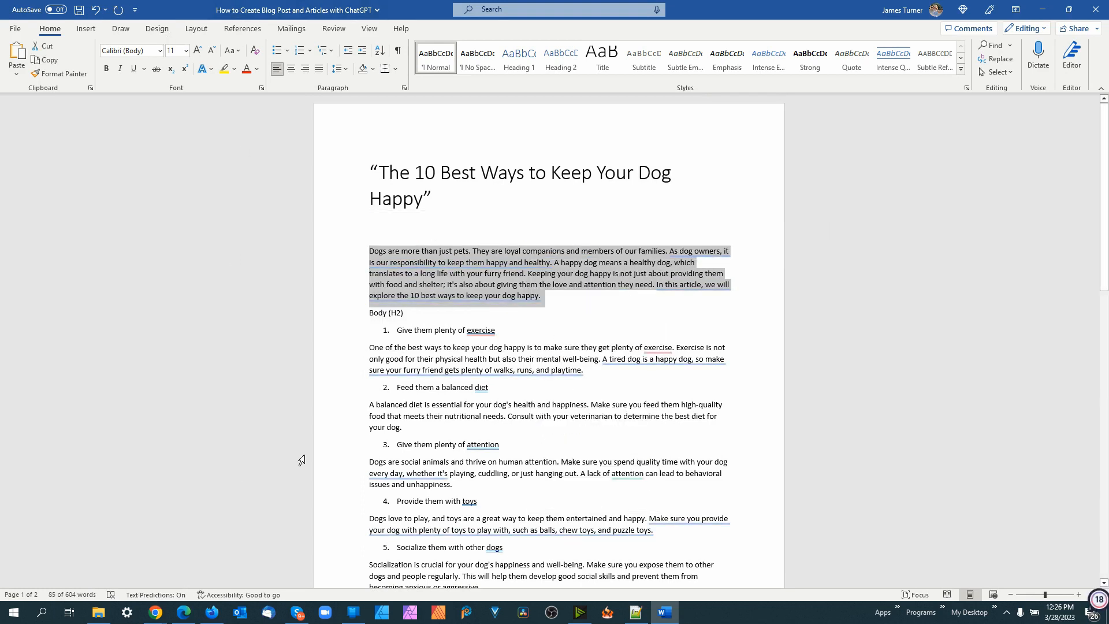
Switch to the Content at Scale AI detector in Chrome and paste the introduction paragraph as the content to check
left_click(149, 608)
left_click(91, 556)
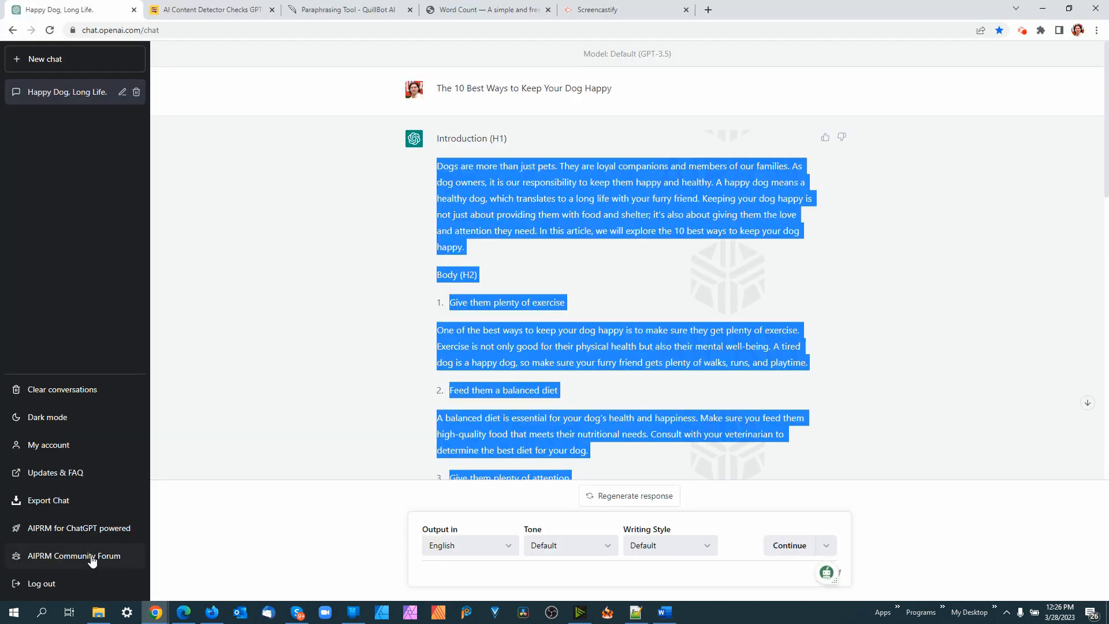
left_click(204, 10)
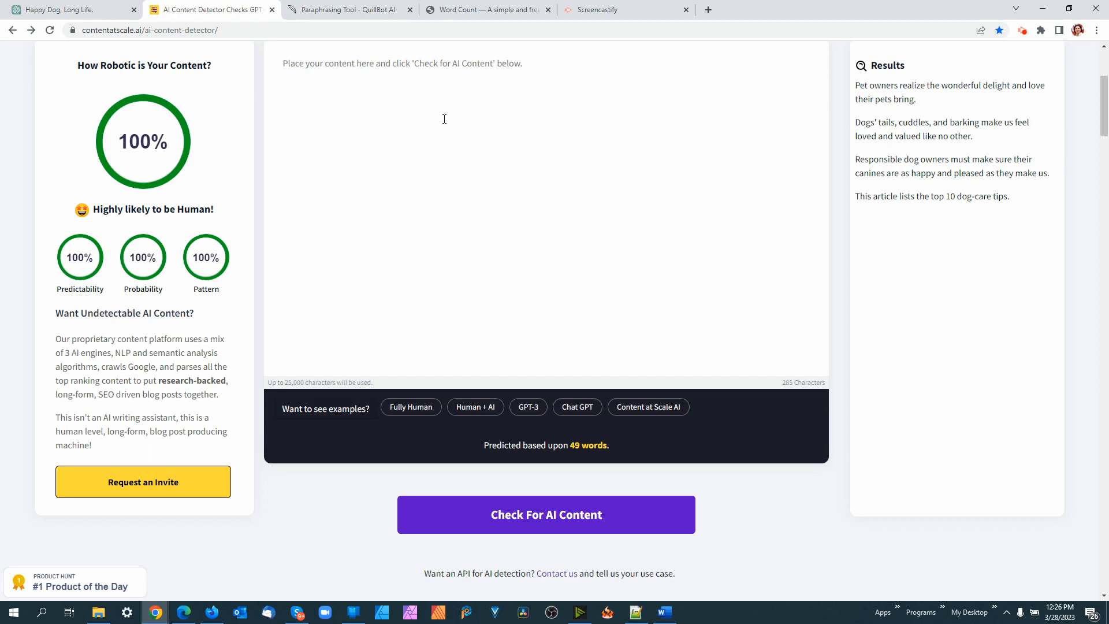
key("ctrl+v")
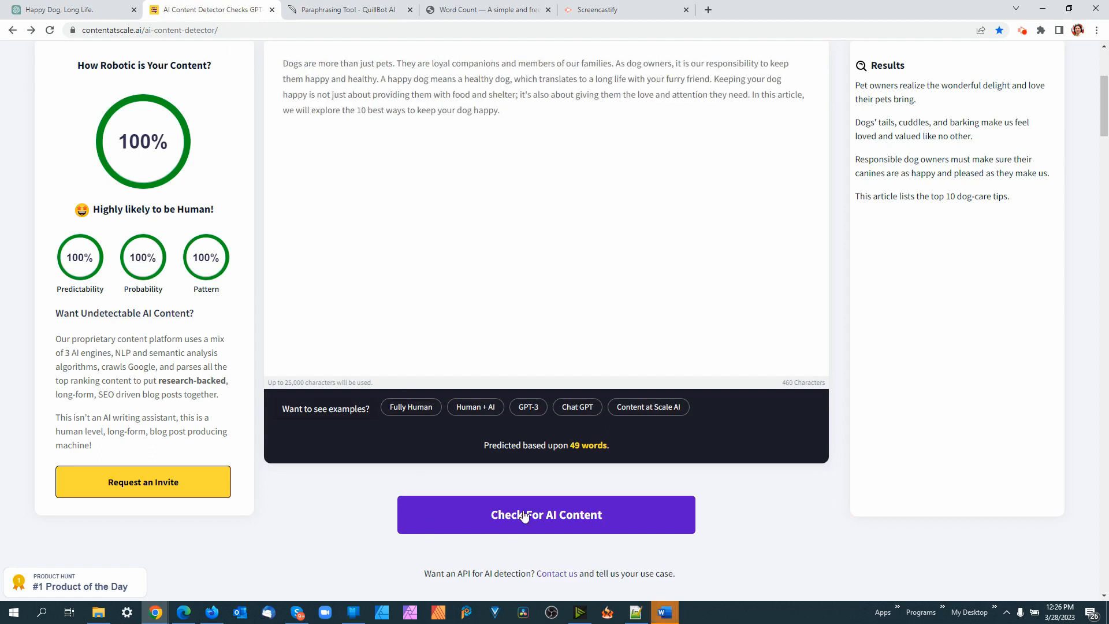
Check the introduction paragraph for AI content and review the sentences highlighted in the results
left_click(532, 521)
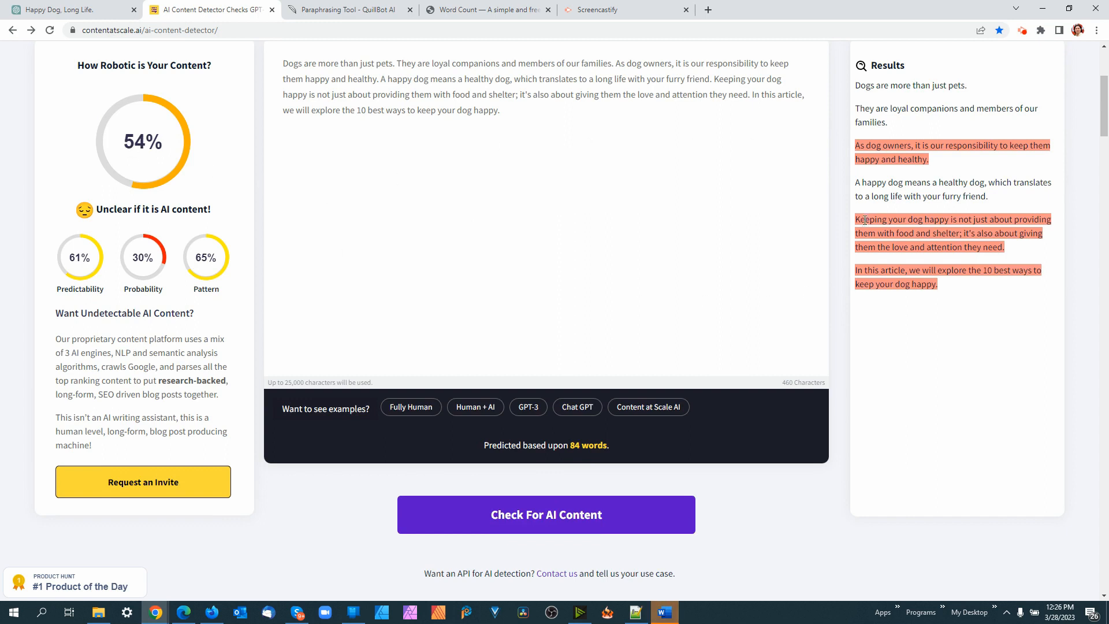
mouse_move(893, 160)
left_click_drag(523, 110, 277, 65)
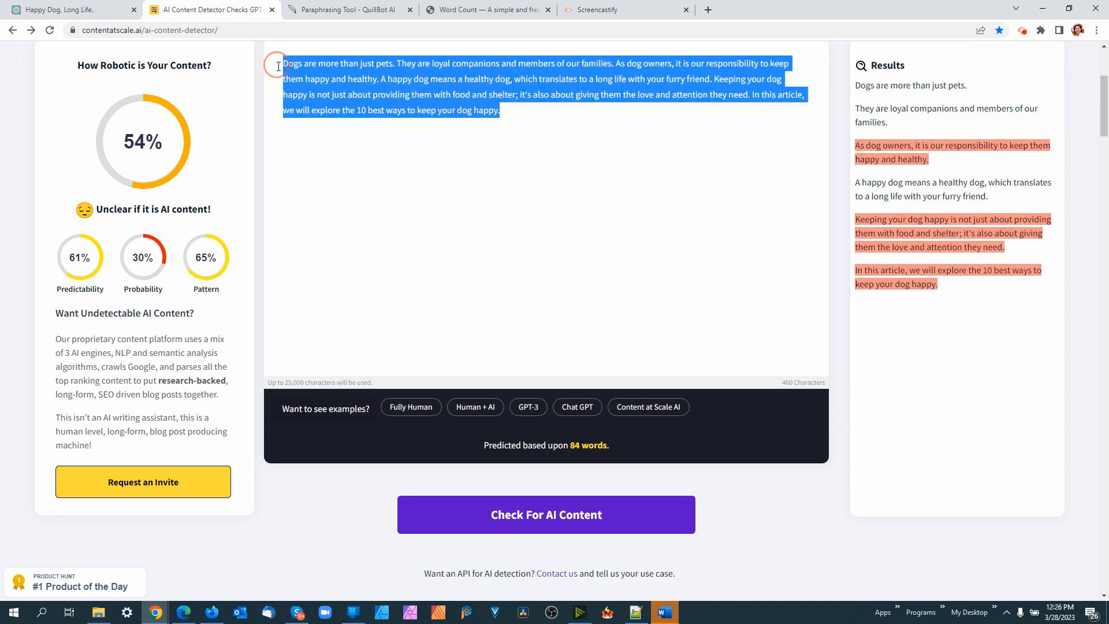
left_click(538, 119)
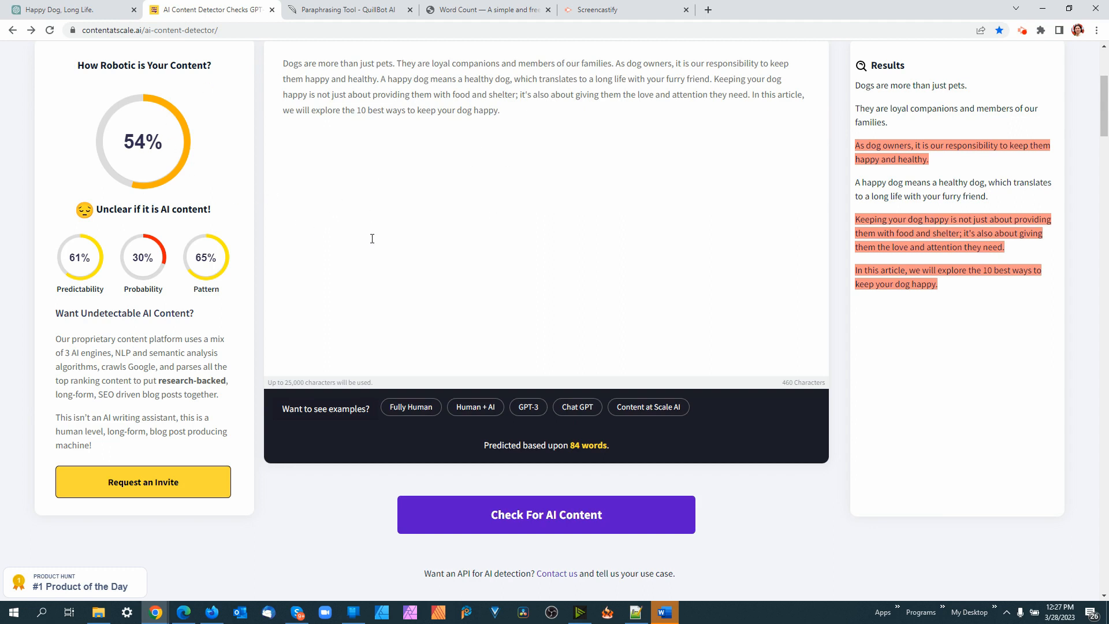
left_click(948, 289)
left_click_drag(948, 289, 860, 272)
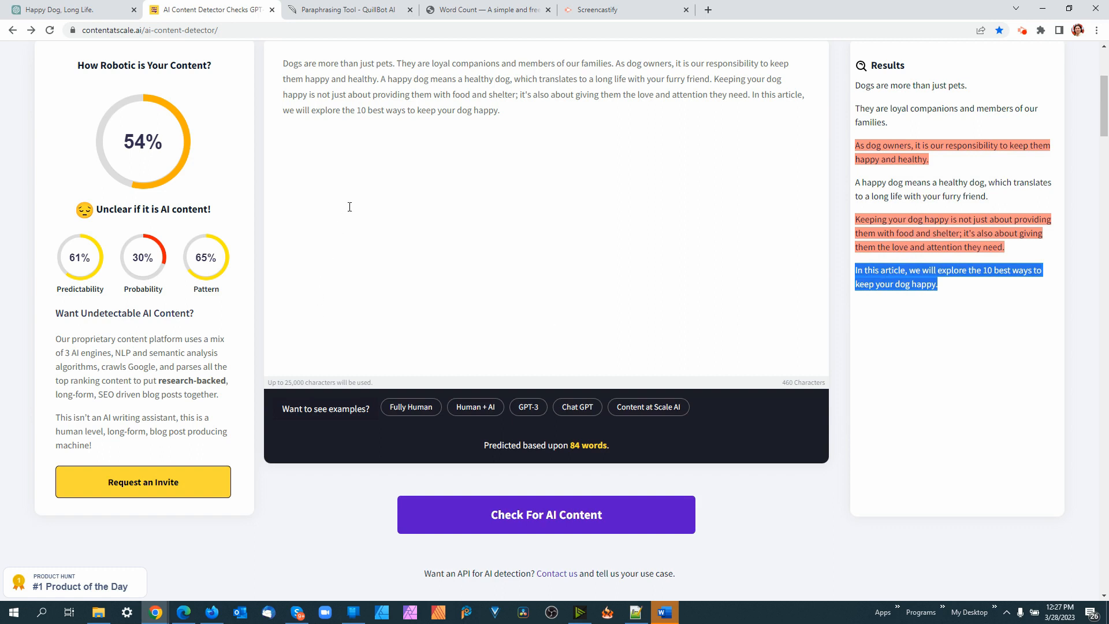
left_click(962, 273)
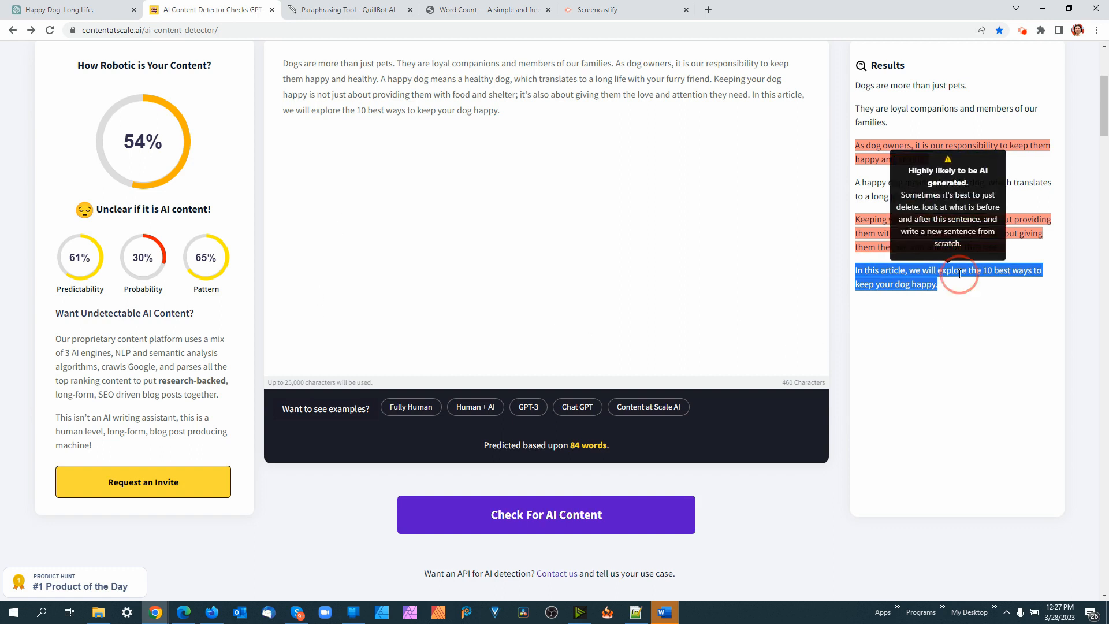
left_click(966, 273)
left_click_drag(966, 273, 856, 281)
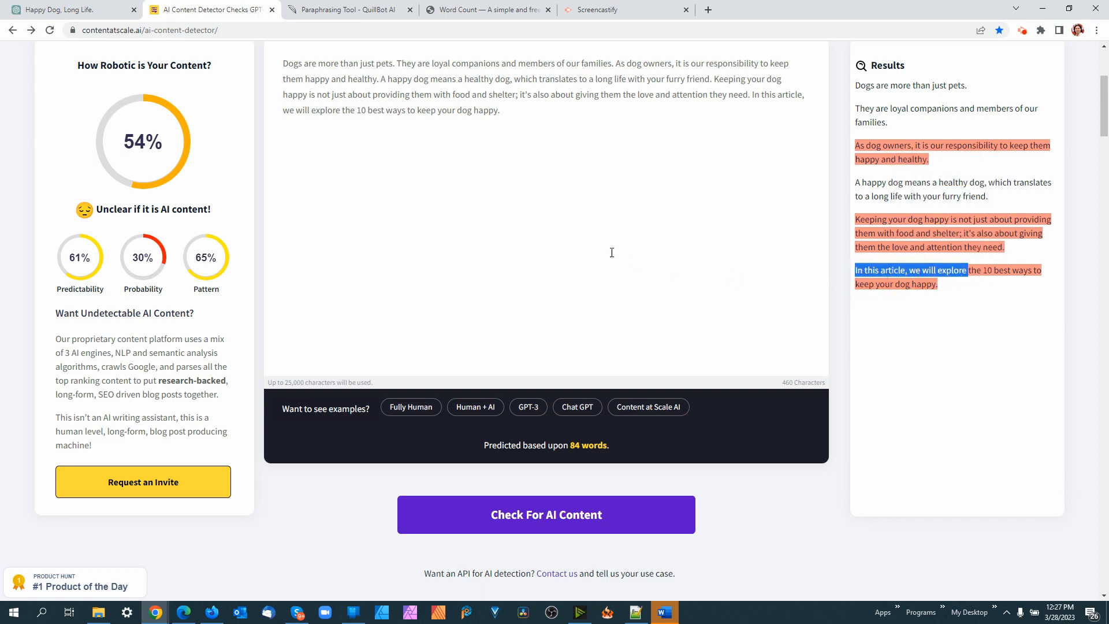
left_click(554, 209)
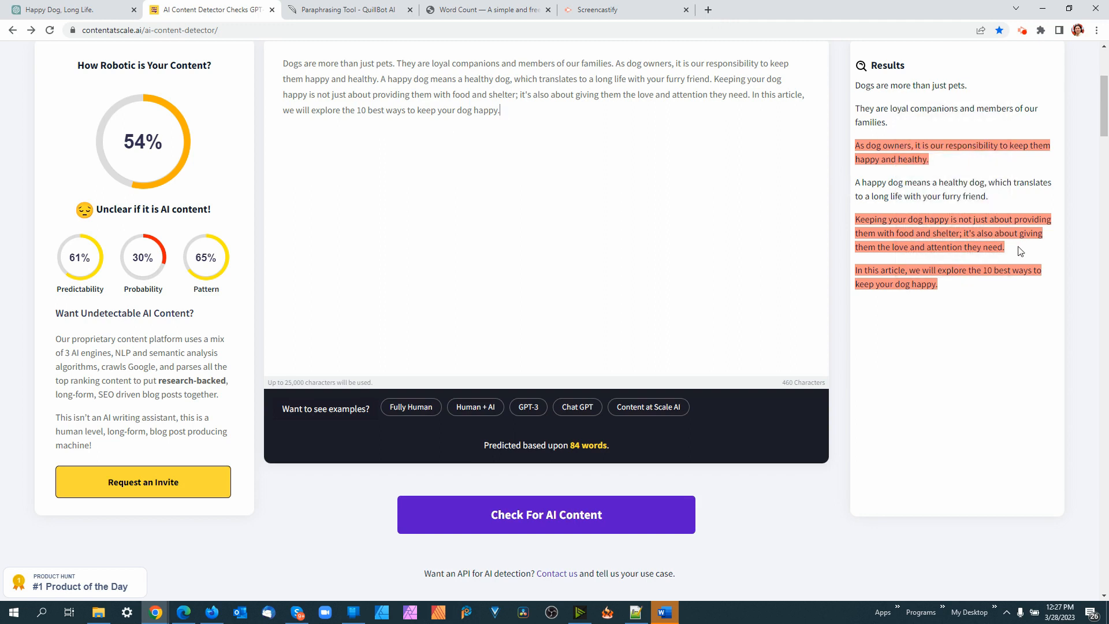
left_click_drag(1006, 247, 853, 218)
Copy the highlighted sentence "As dog owners, it is our responsibility to keep them happy and healthy." and paste it into QuillBot, replacing the source text
left_click_drag(930, 158, 853, 153)
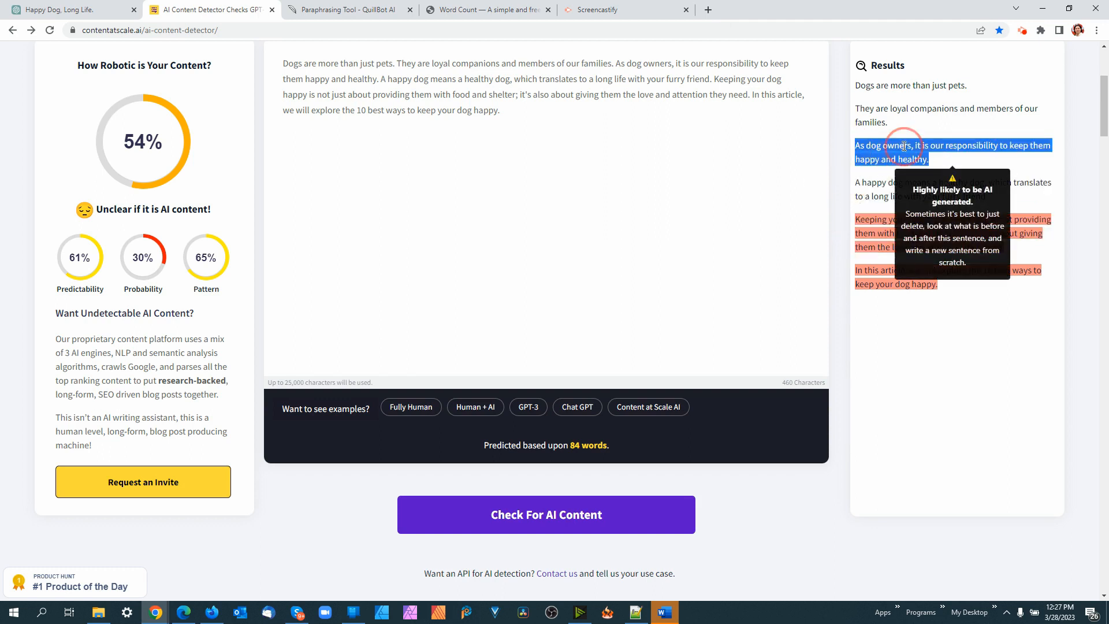
right_click(855, 154)
left_click(866, 157)
left_click(331, 10)
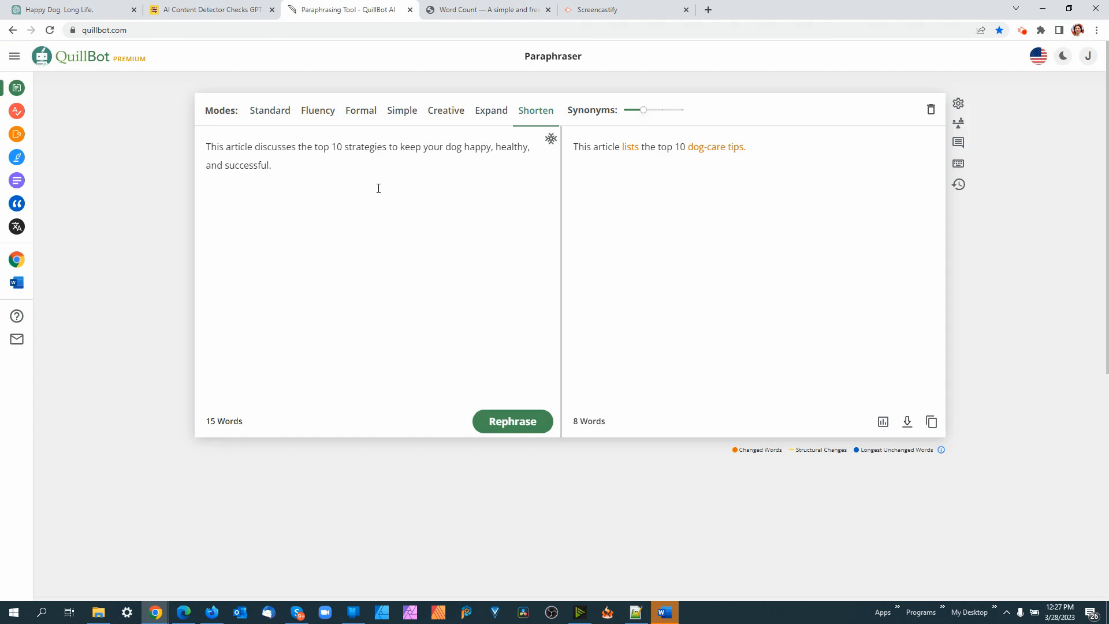
double_click(265, 151)
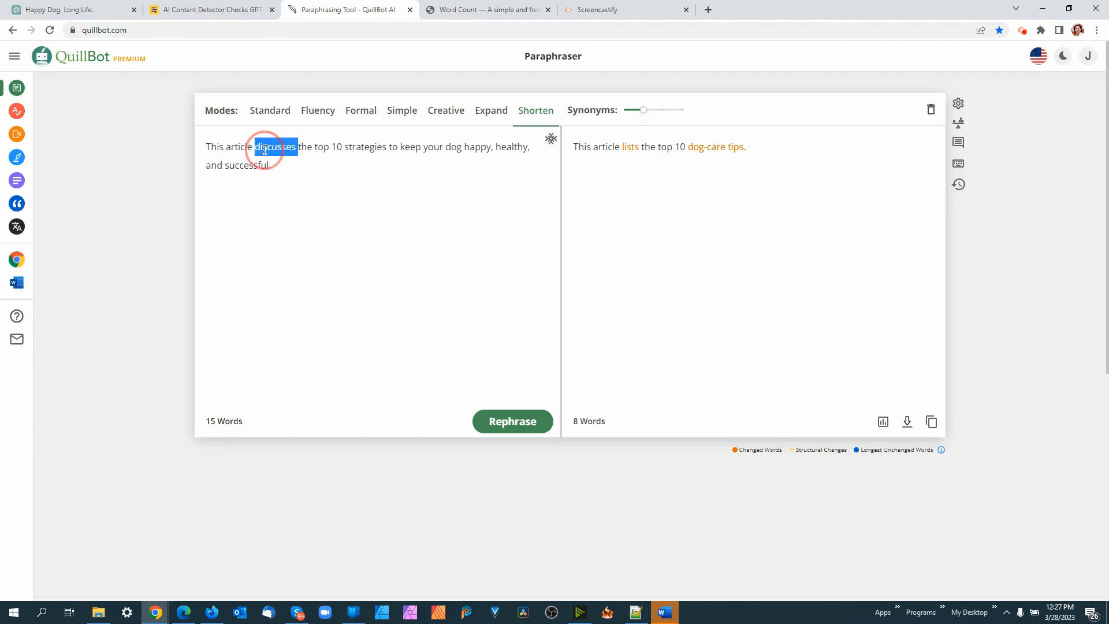
key("ctrl+a")
key("ctrl+v")
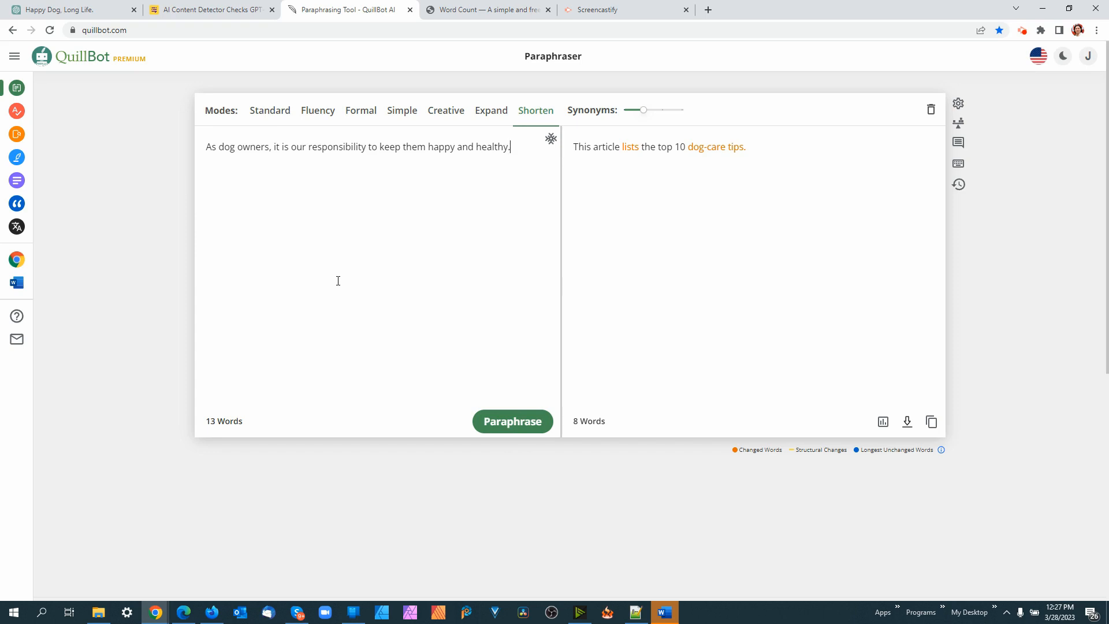
Paraphrase the sentence in Creative mode, then try the copied version in place of the original in the AI detector and recheck
left_click(444, 113)
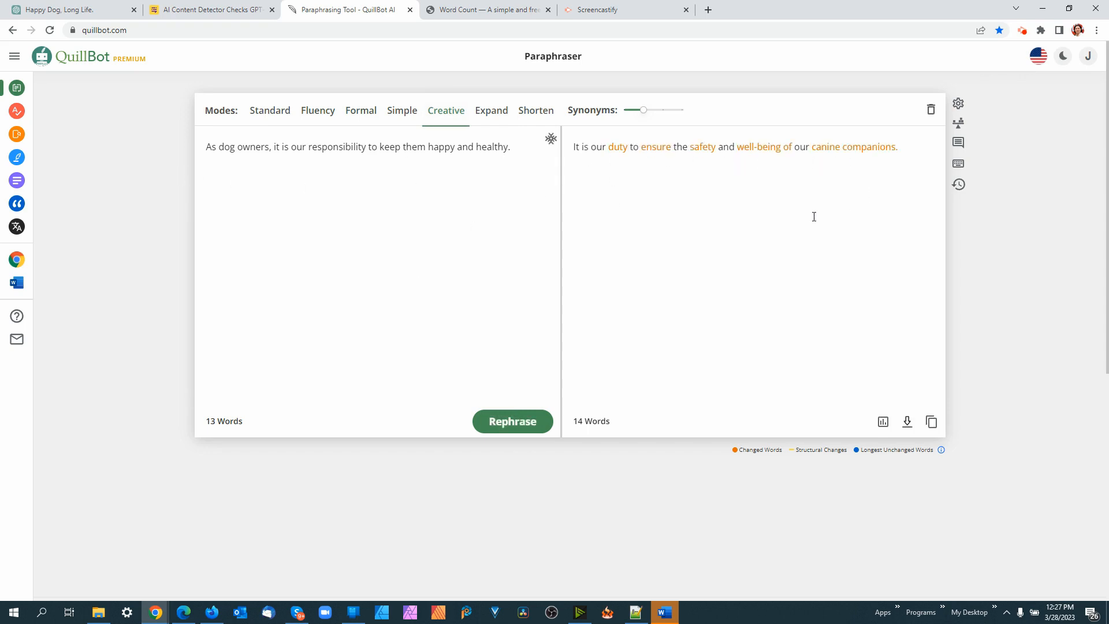
left_click(931, 422)
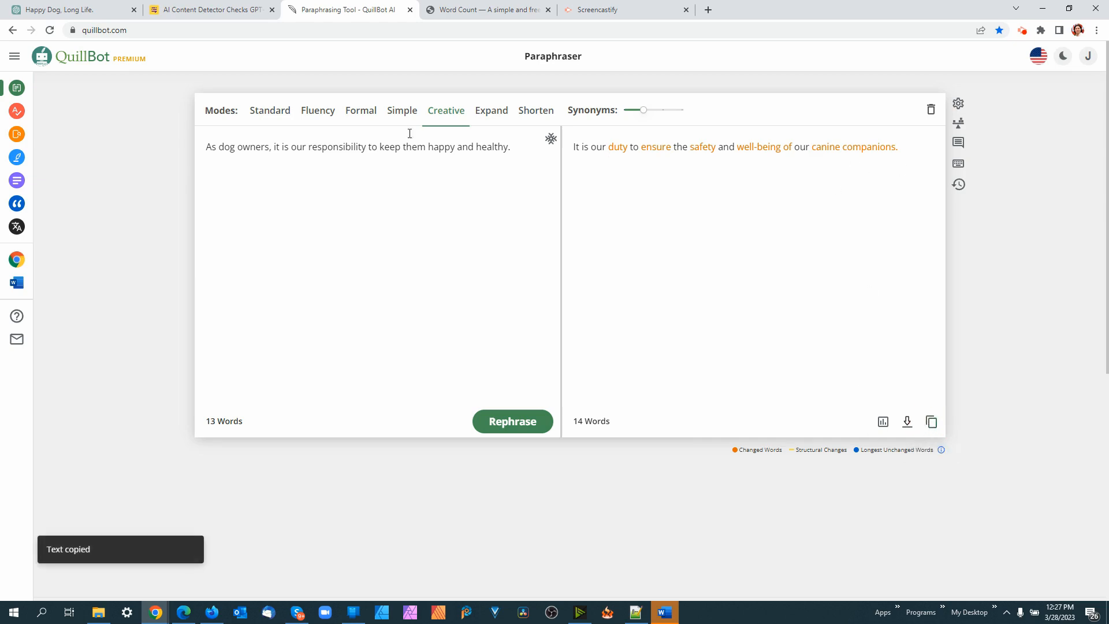
left_click(211, 8)
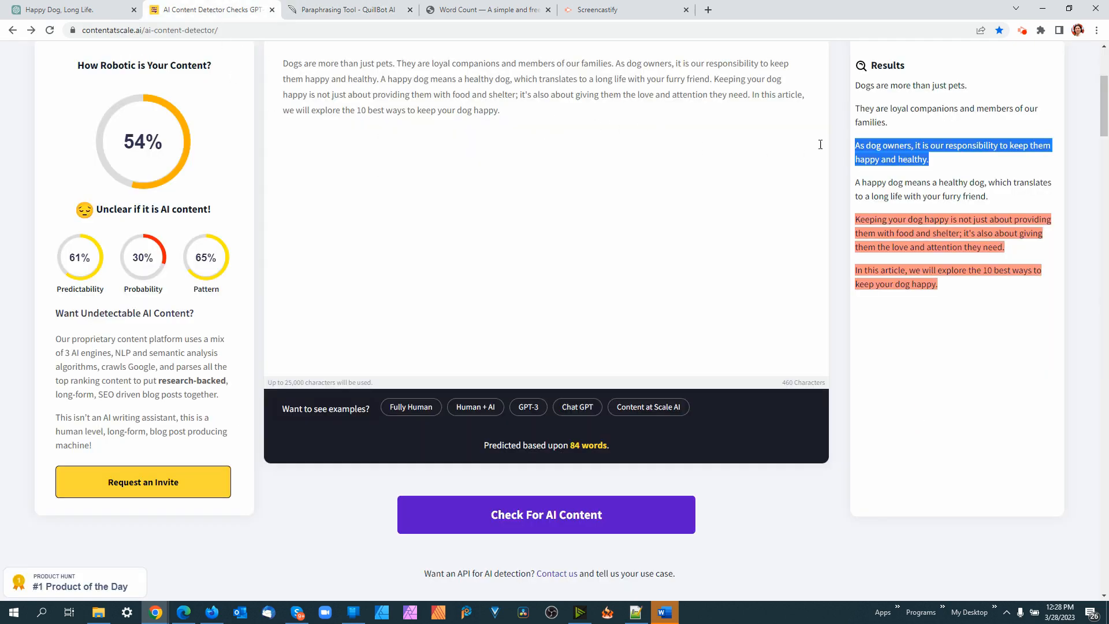
mouse_move(884, 147)
left_click_drag(616, 63, 380, 80)
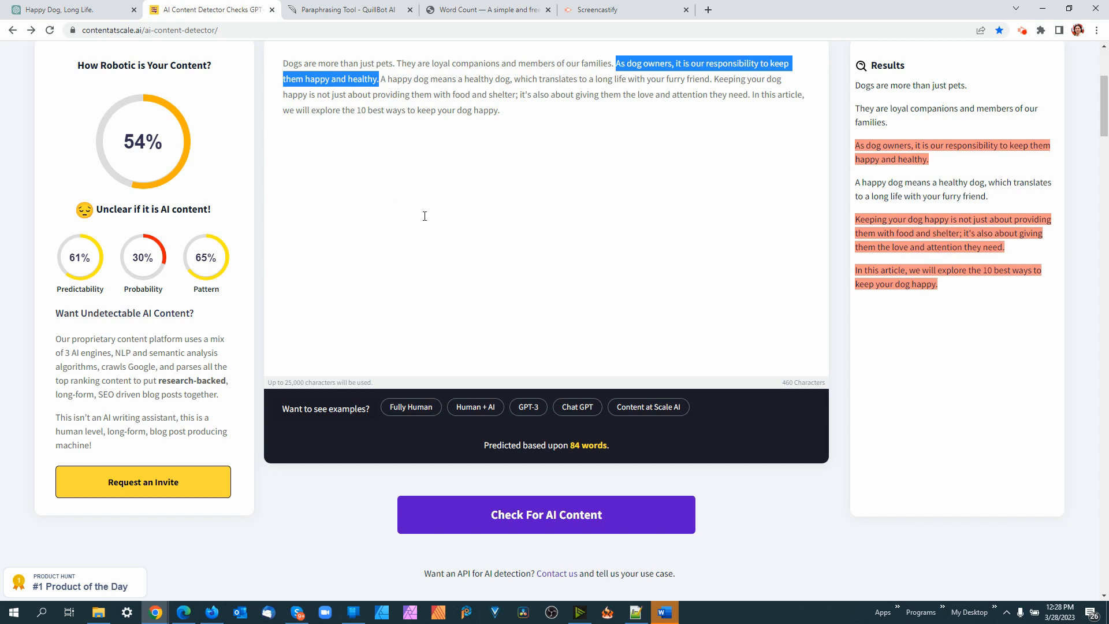
key("ctrl+v")
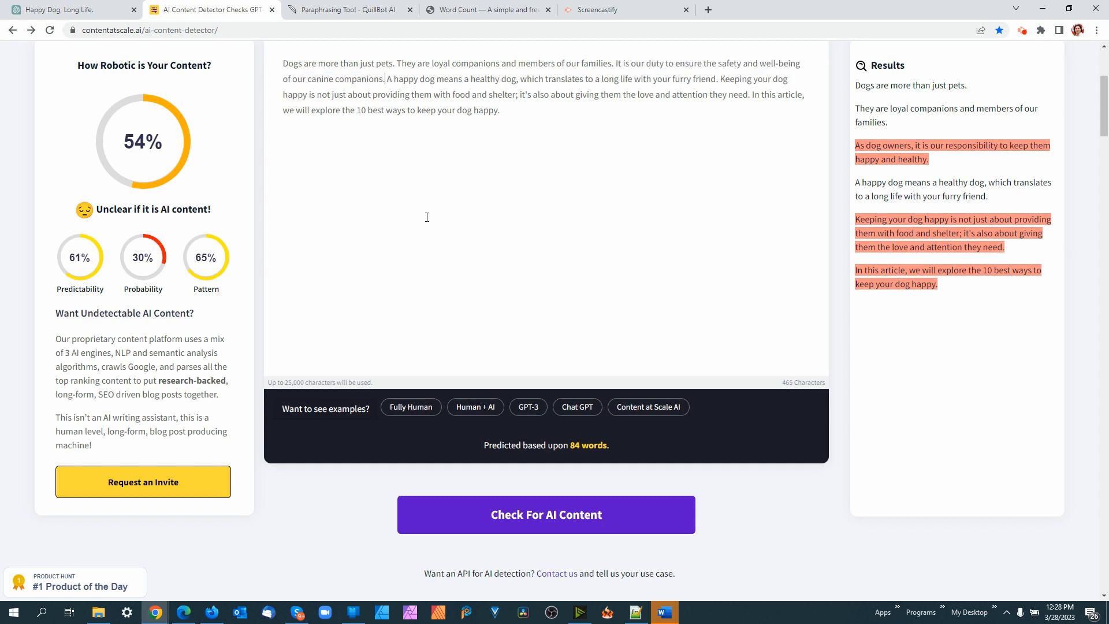
left_click(526, 517)
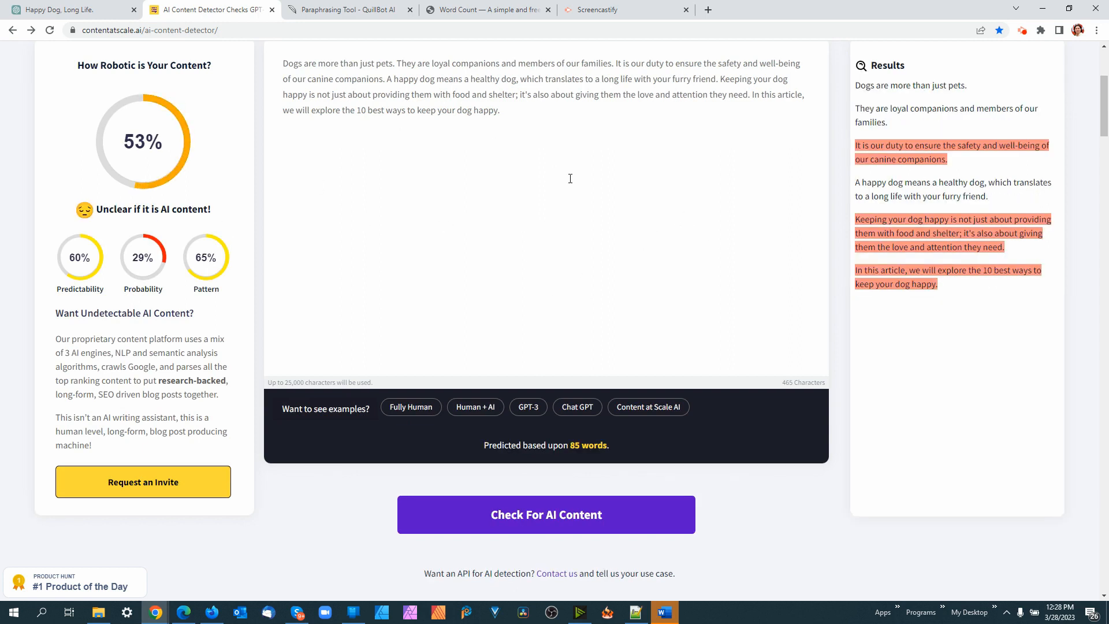
Rephrase the sentence once more in QuillBot's Creative mode, try that version in the detector's paragraph instead and recheck the content
left_click(352, 12)
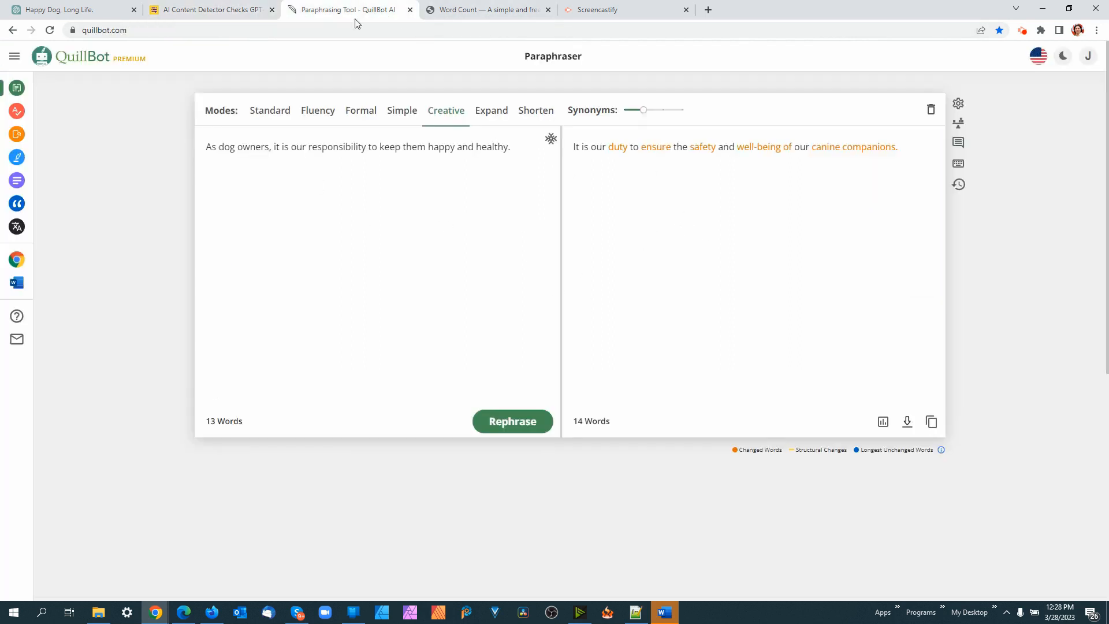
left_click(512, 426)
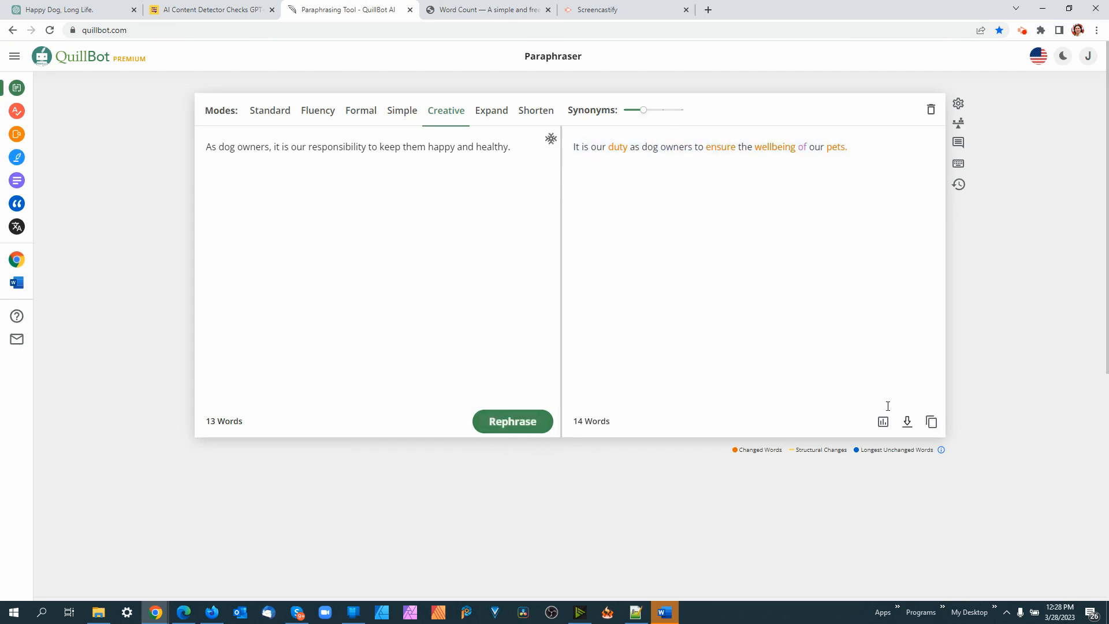
left_click(931, 421)
left_click(210, 12)
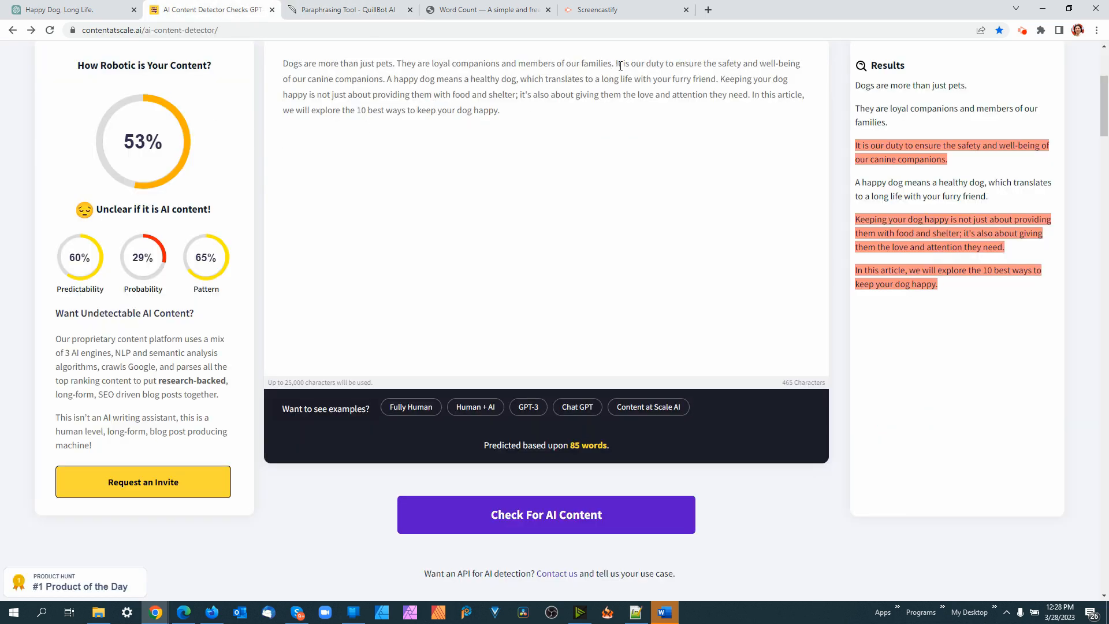
key("ctrl+v")
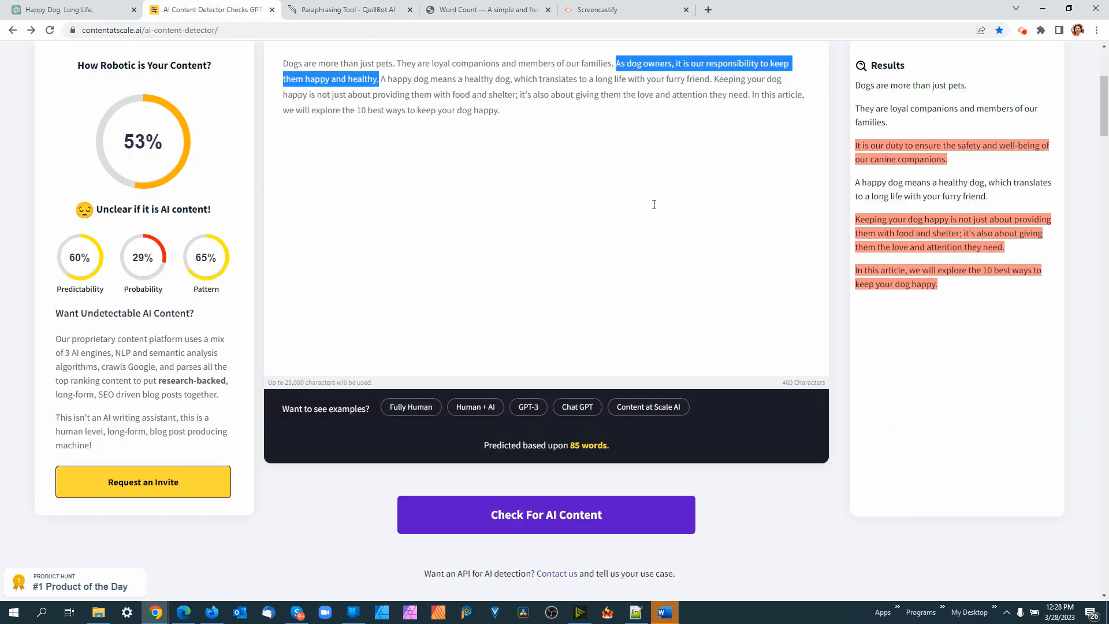
key("ctrl+v")
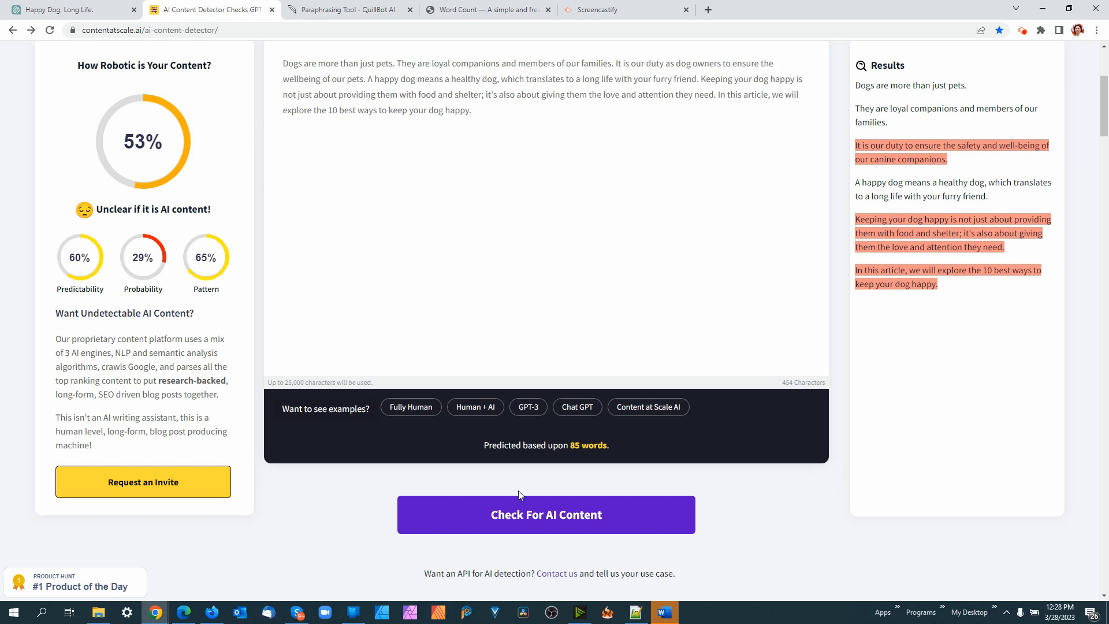
left_click(561, 517)
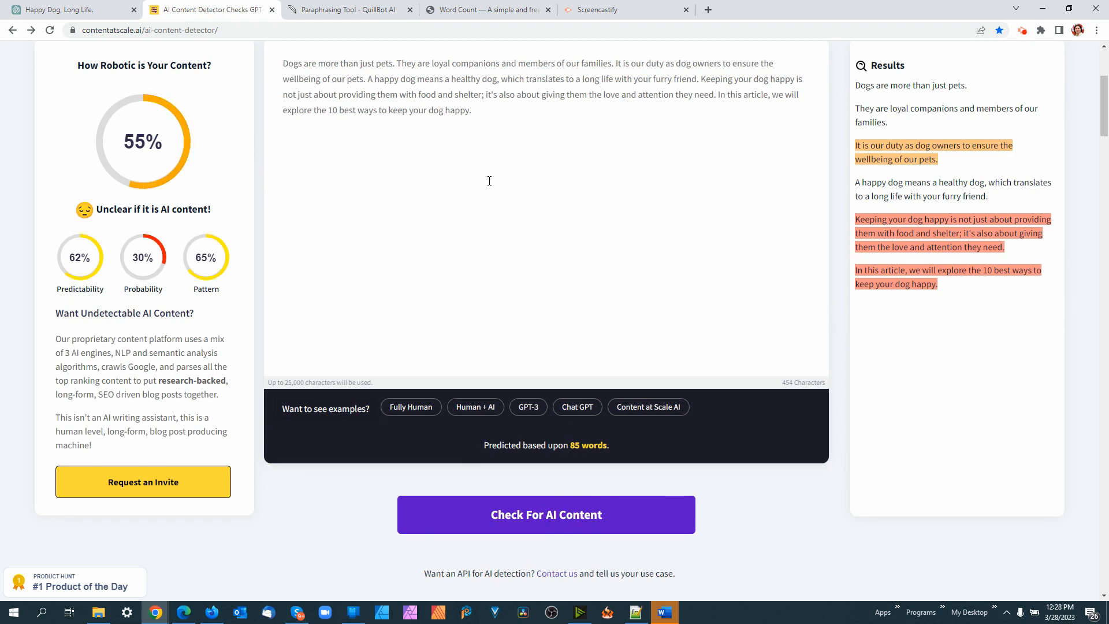
Switch to QuillBot, paraphrase the sentence in Shorten mode, rephrase it once more and copy "We must keep our dogs happy and healthy."
left_click(342, 12)
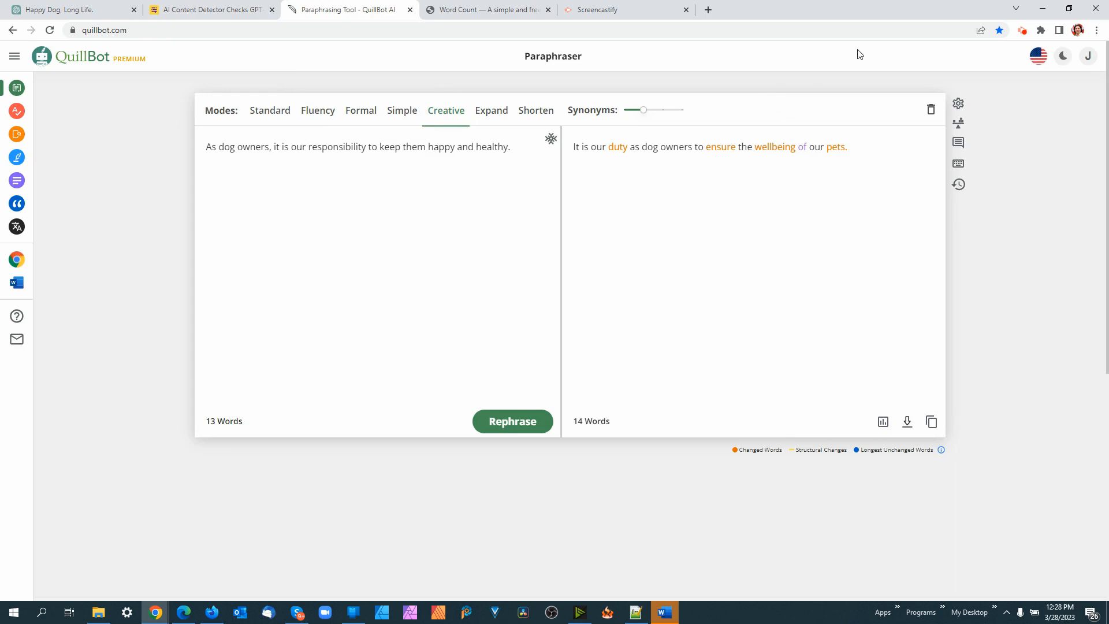
left_click(535, 112)
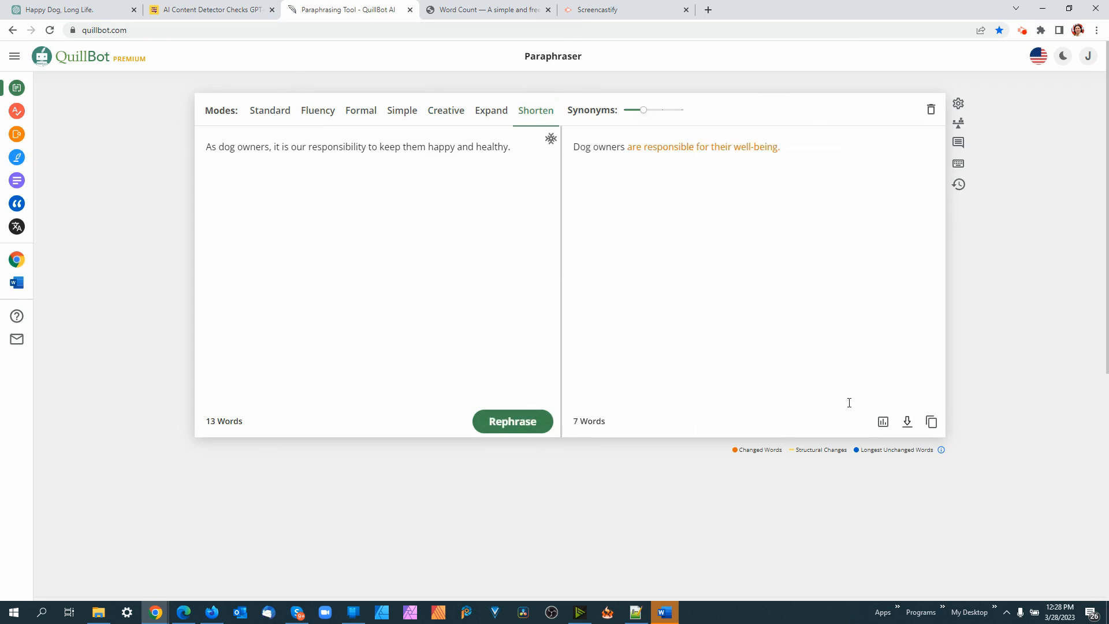
left_click(932, 422)
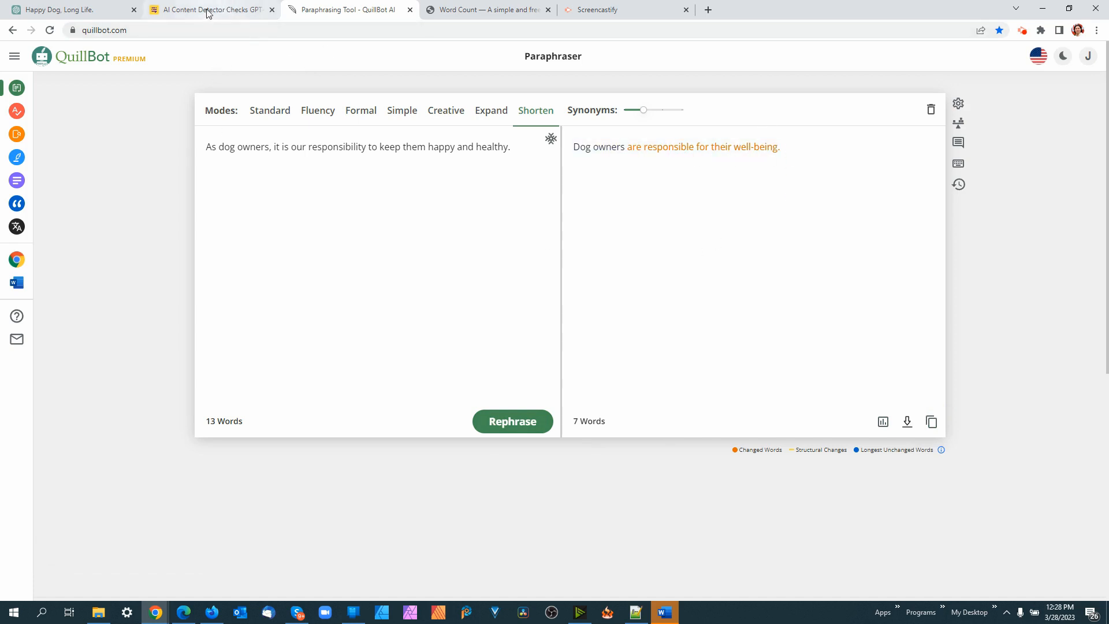
left_click(515, 421)
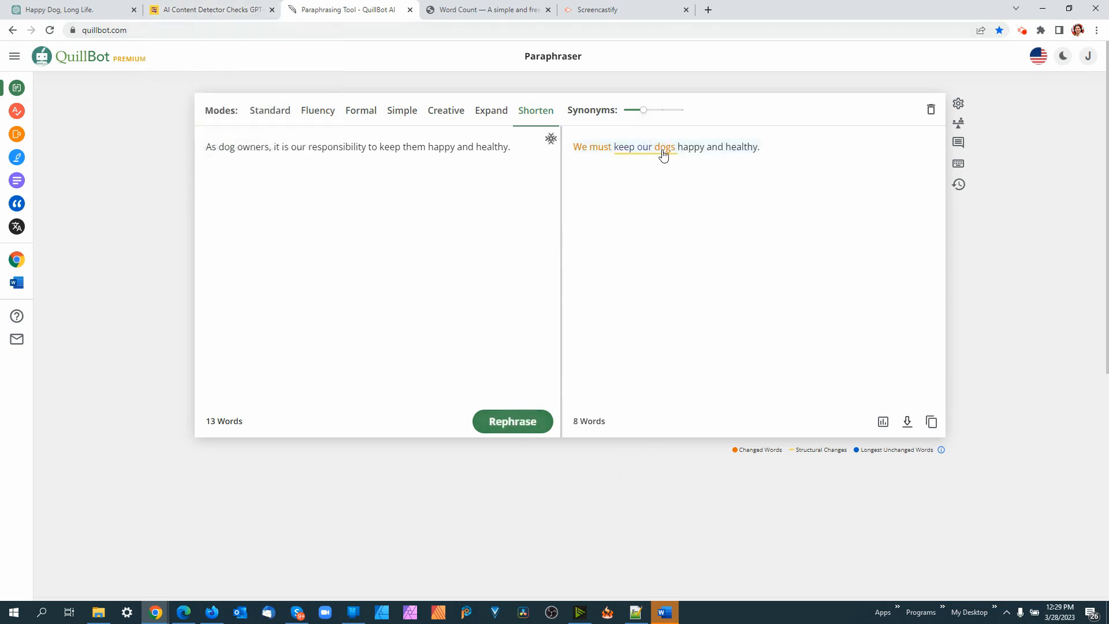
left_click(932, 421)
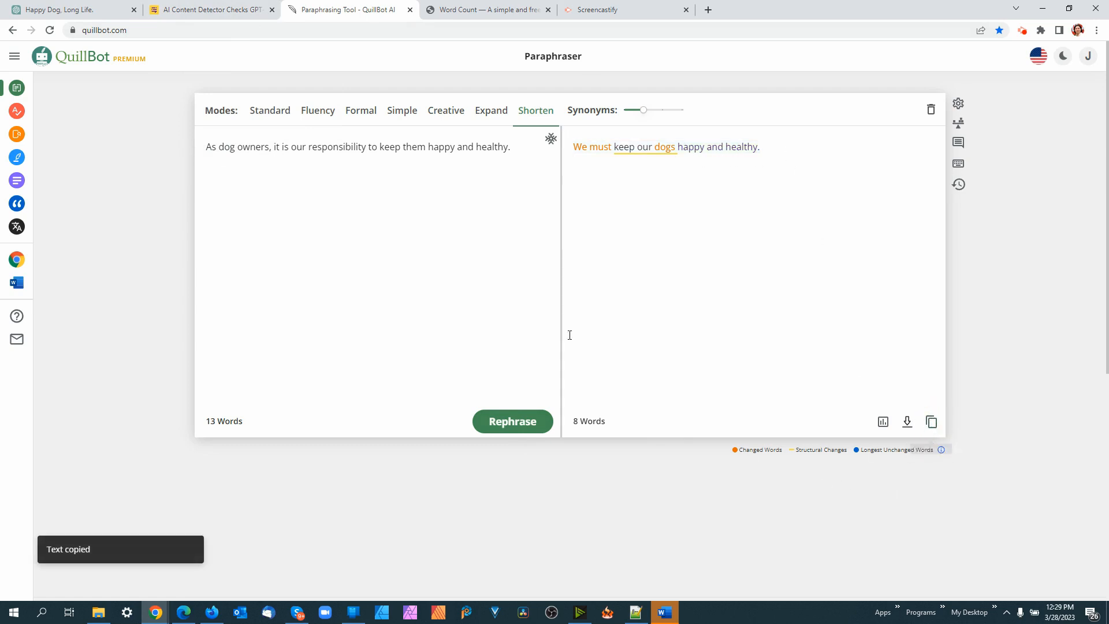
In the AI detector, undo the last replacement, paste the shortened sentence over the original "As dog owners" sentence and recheck the content
left_click(211, 11)
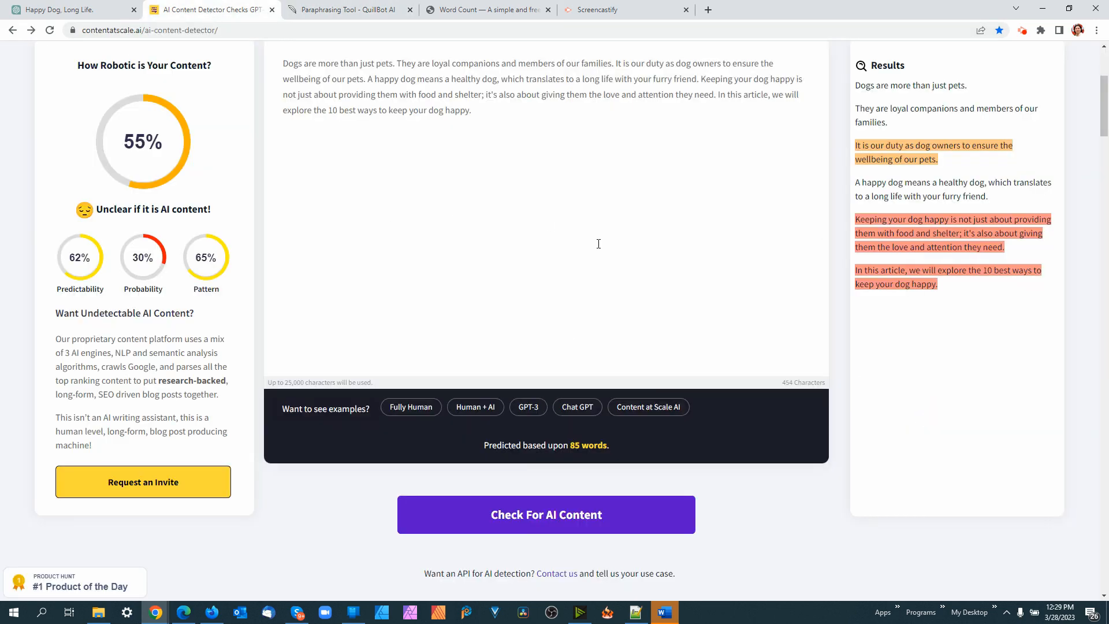
key("ctrl+z")
key("ctrl+v")
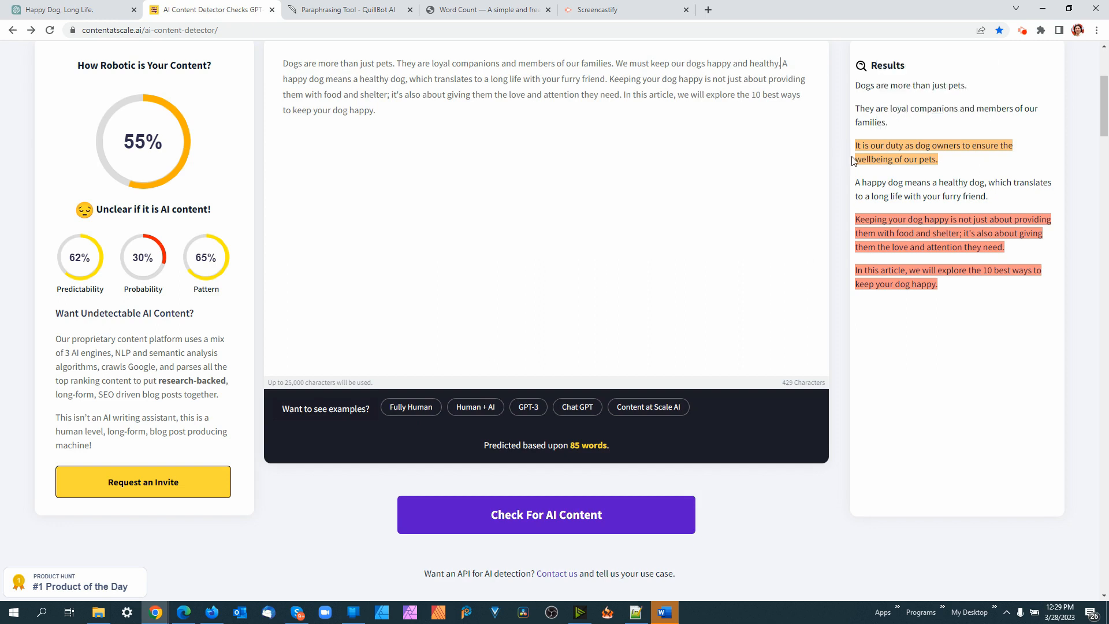
mouse_move(879, 156)
left_click(544, 516)
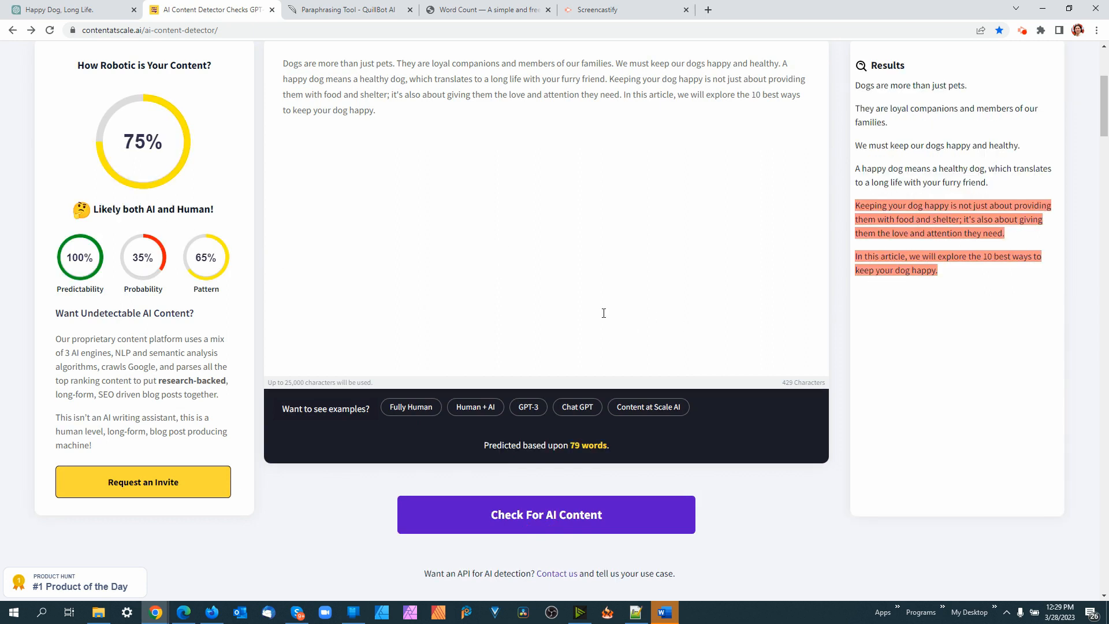
Copy the highlighted "Keeping your dog happy is not just about" sentence from the results and select the same sentence in the paragraph
left_click(1020, 238)
left_click_drag(1019, 238, 861, 211)
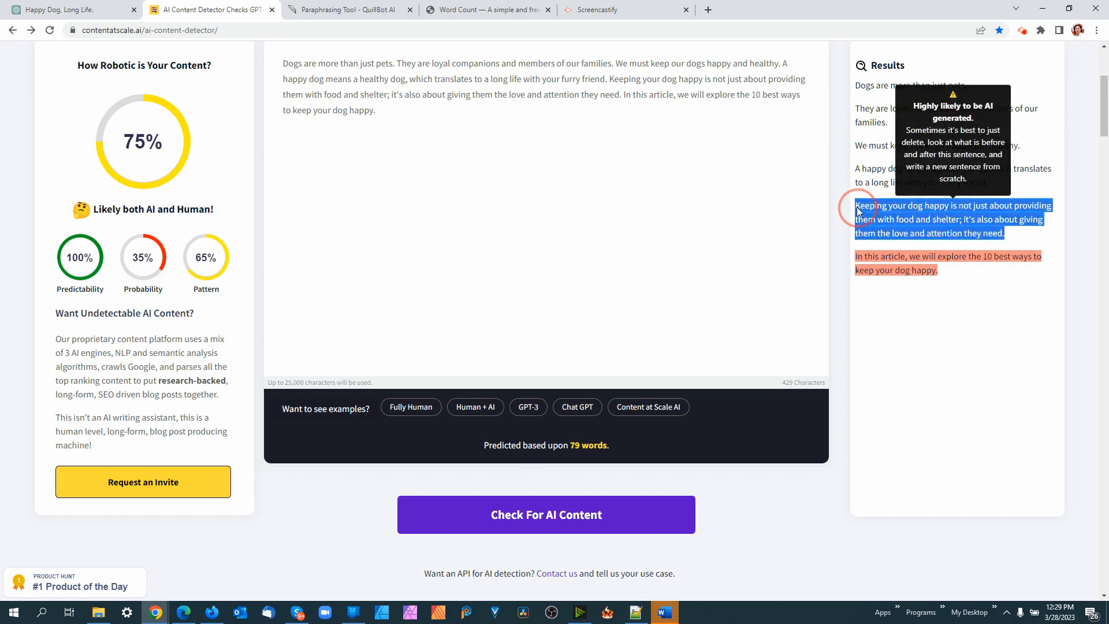
right_click(863, 218)
left_click(873, 225)
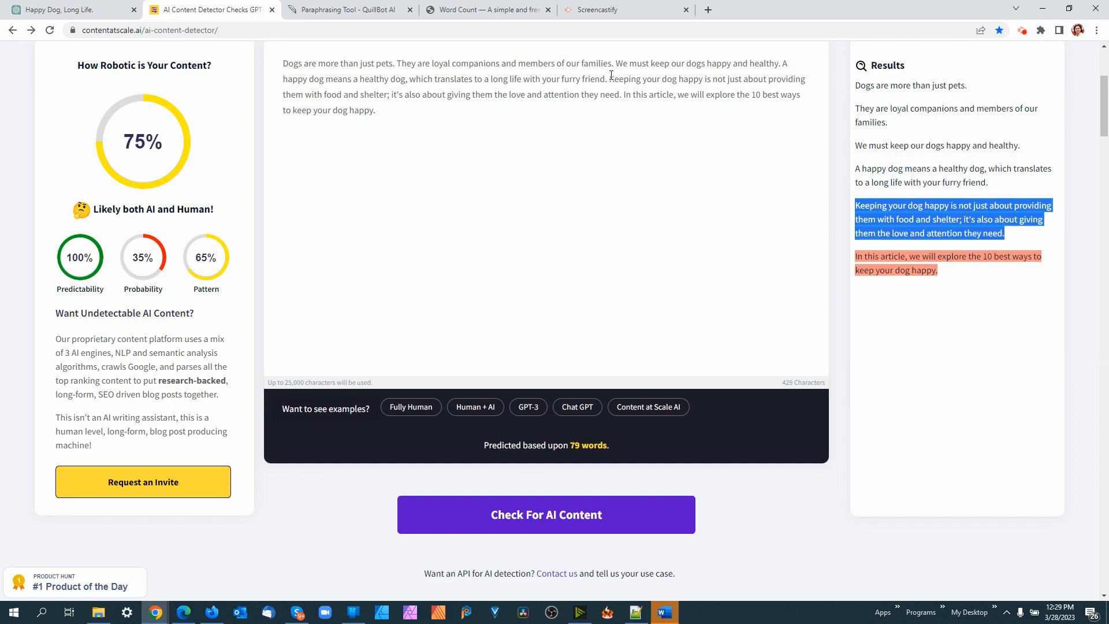
left_click_drag(612, 77, 624, 98)
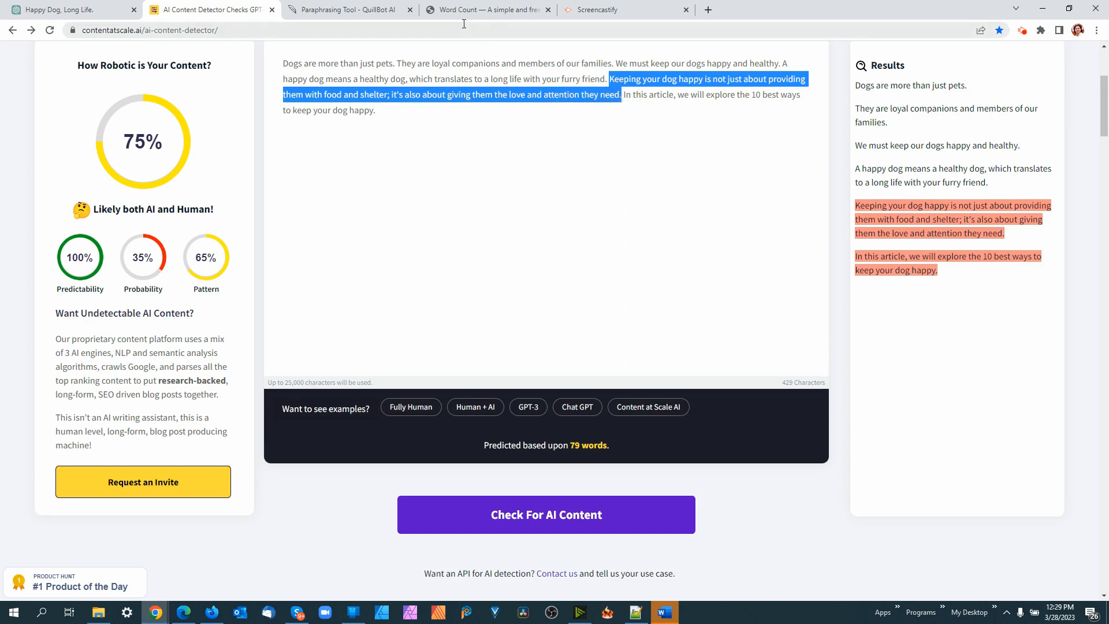
Switch to QuillBot, replace the source text with the copied "Keeping your dog happy" sentence, paraphrase it in Creative mode and copy the result
left_click(350, 9)
triple_click(409, 149)
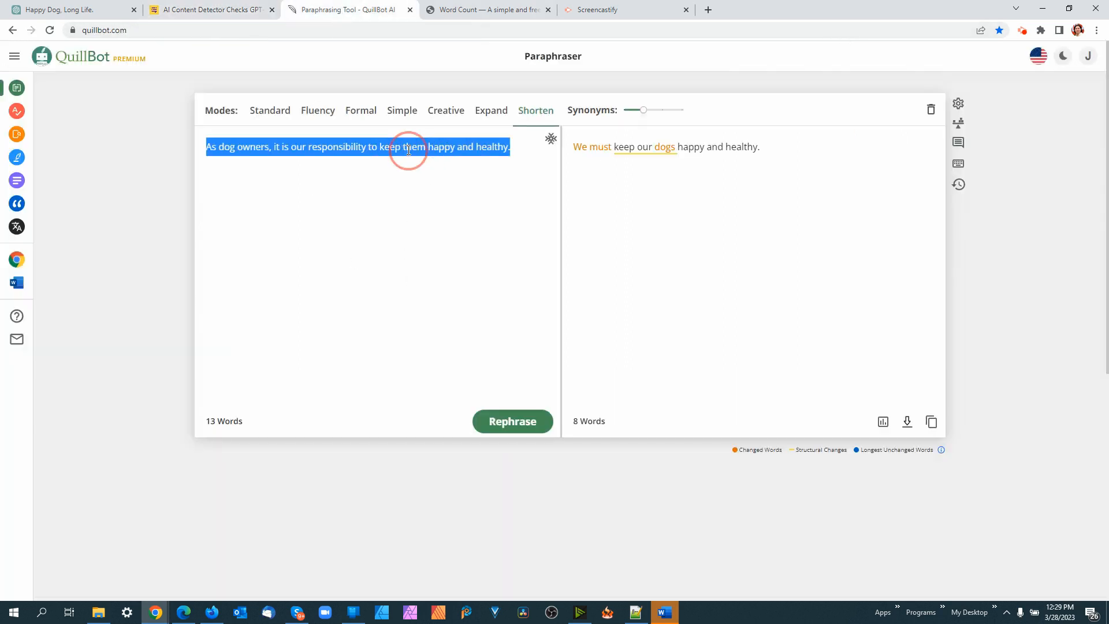
key("ctrl+v")
left_click(452, 113)
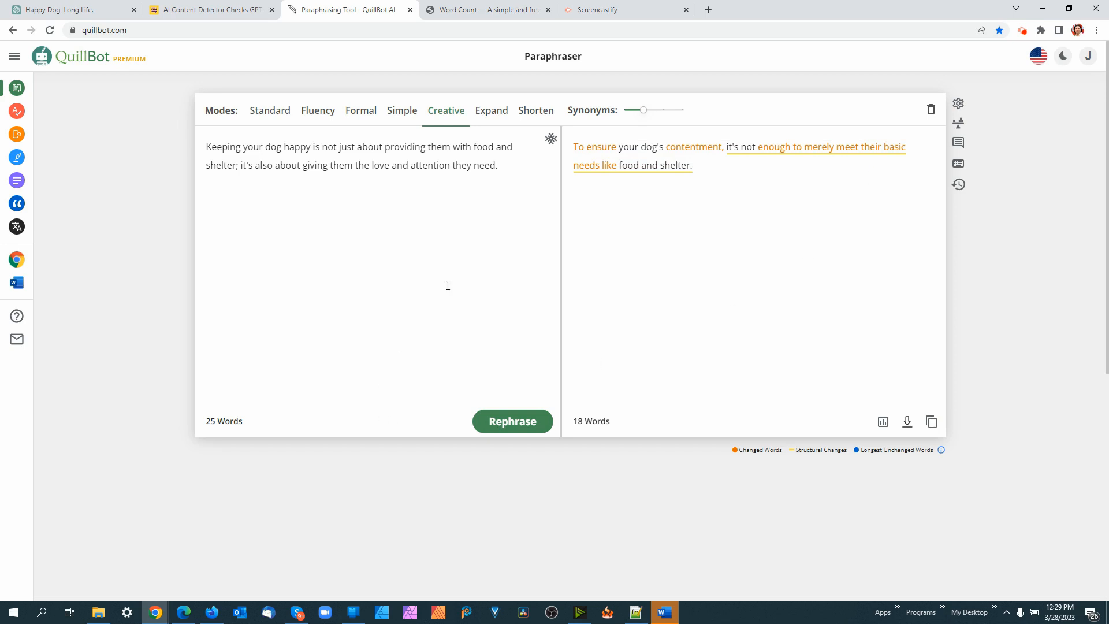
left_click(931, 422)
In the AI detector, replace the selected "Keeping your dog happy" sentence with the copied Creative version and recheck the content
left_click(213, 14)
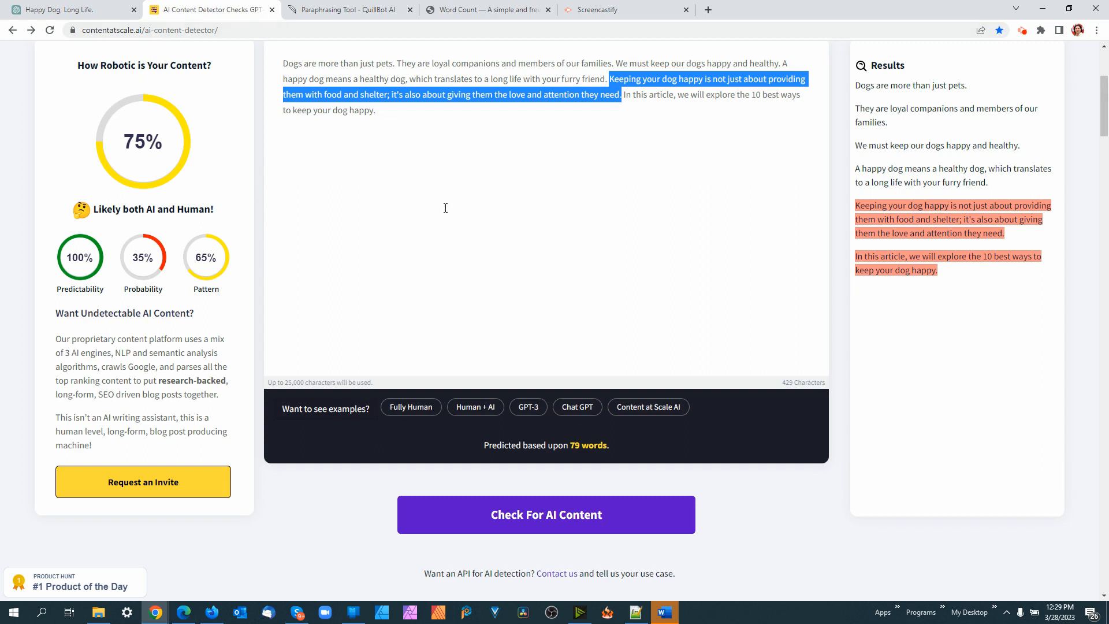
key("ctrl+v")
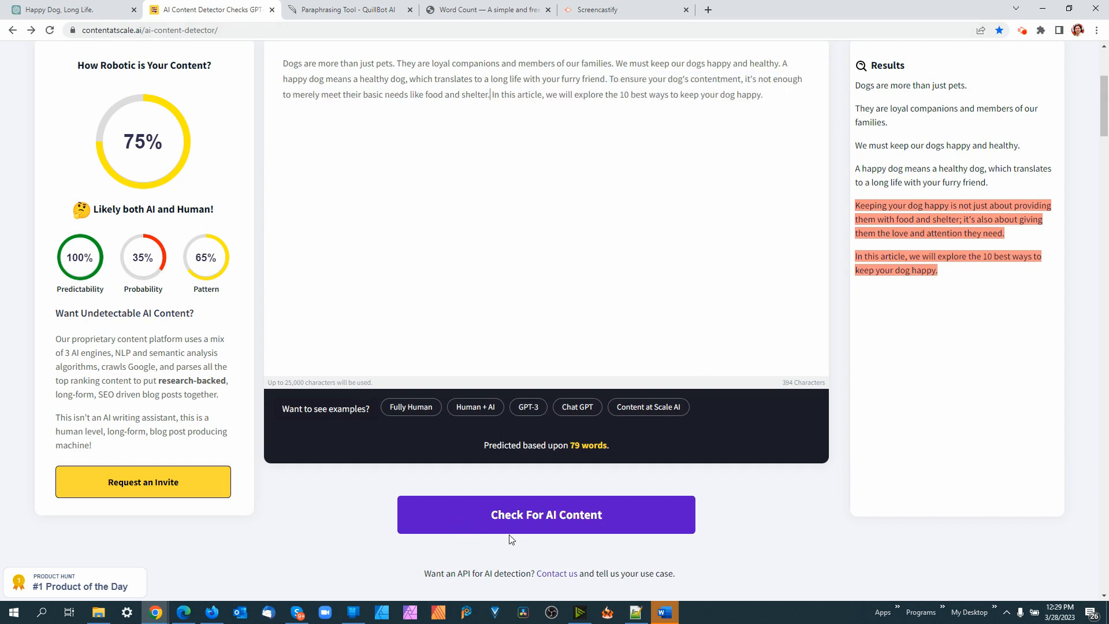
left_click(544, 521)
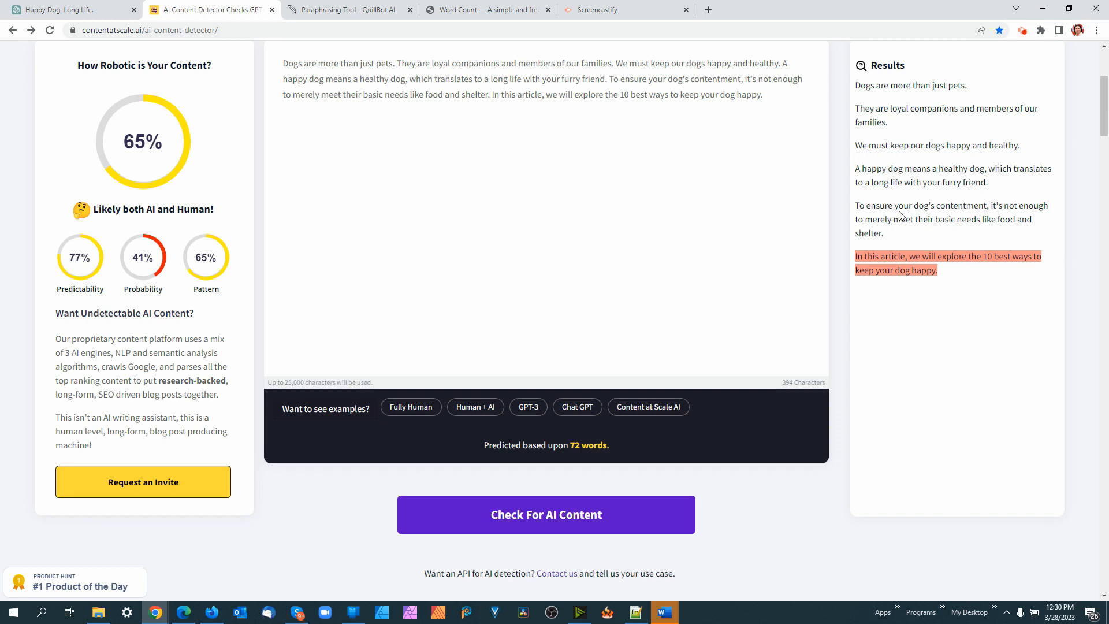
Copy the highlighted "In this article" sentence from the detector results and paste it over the source text in QuillBot
left_click_drag(953, 271, 855, 257)
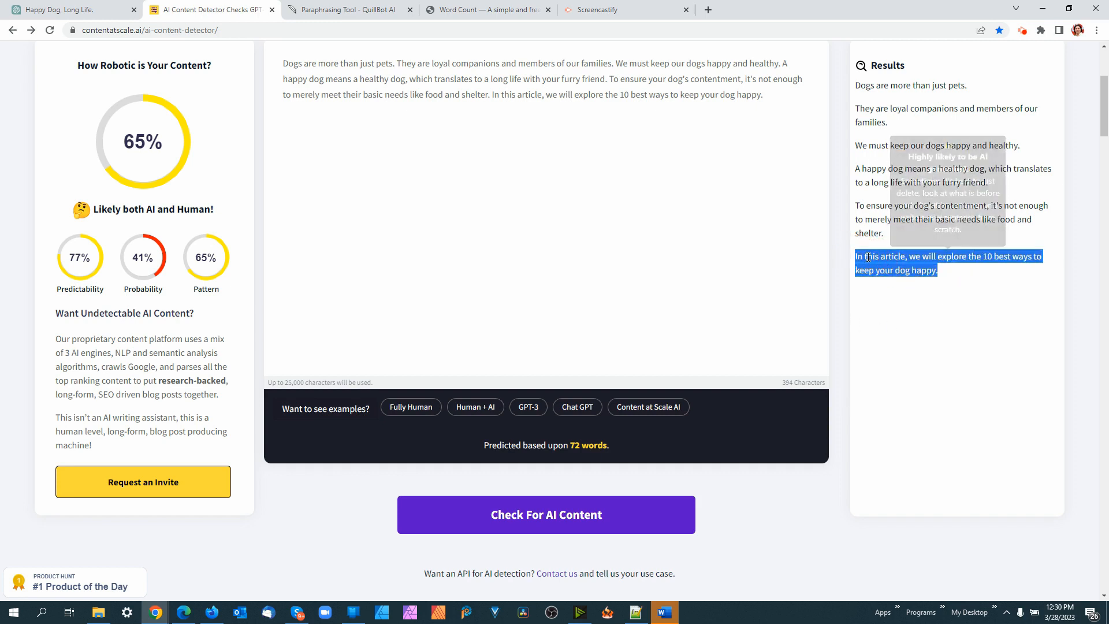
right_click(865, 259)
left_click(865, 271)
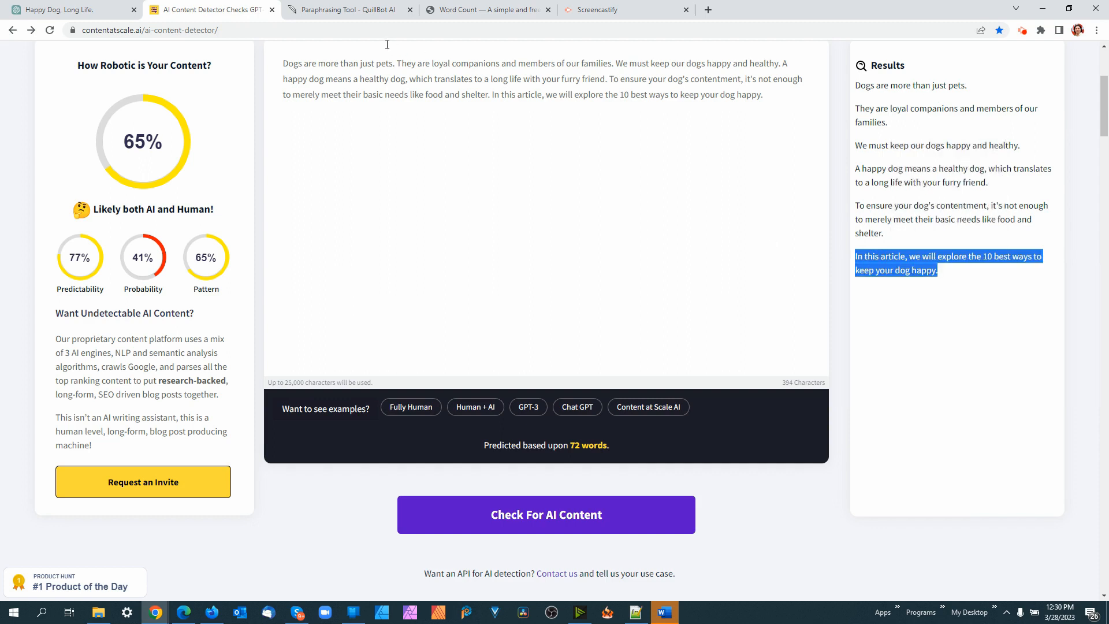
left_click(324, 10)
left_click_drag(521, 160, 181, 164)
key("ctrl+v")
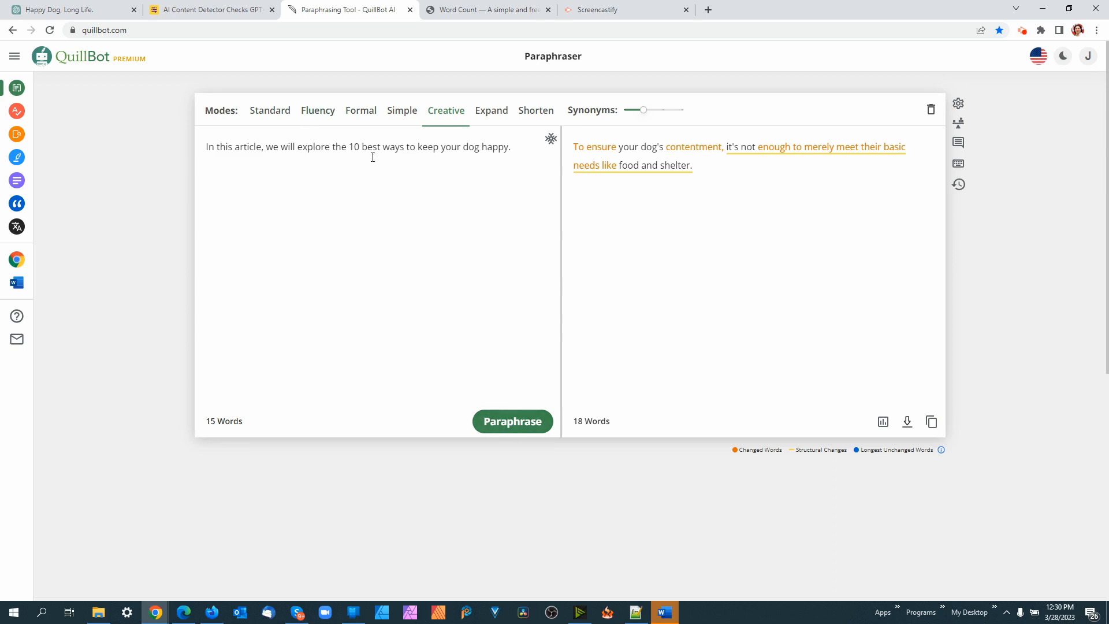
Paraphrase the "In this article" sentence in Fluency mode, rephrase it once more and copy the result
left_click_drag(350, 145, 509, 146)
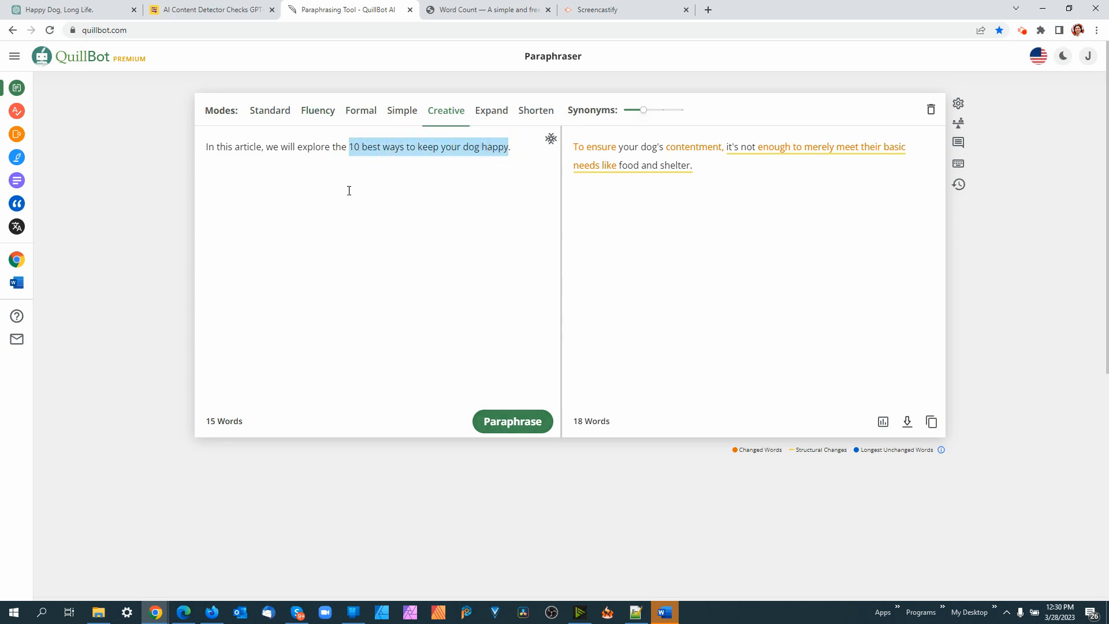
left_click(314, 111)
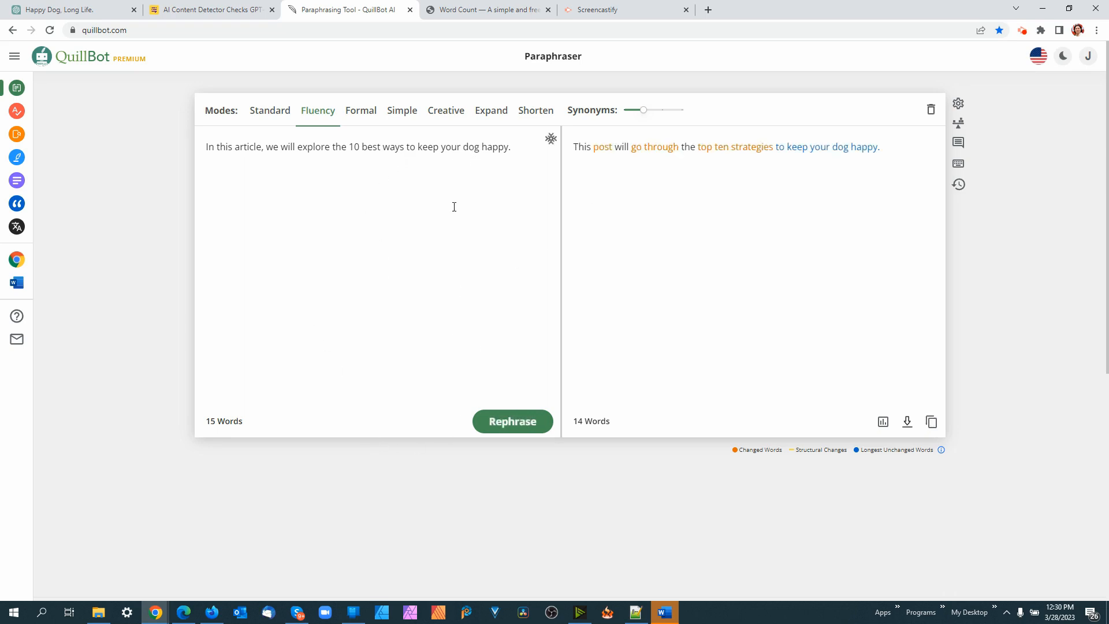
left_click(513, 425)
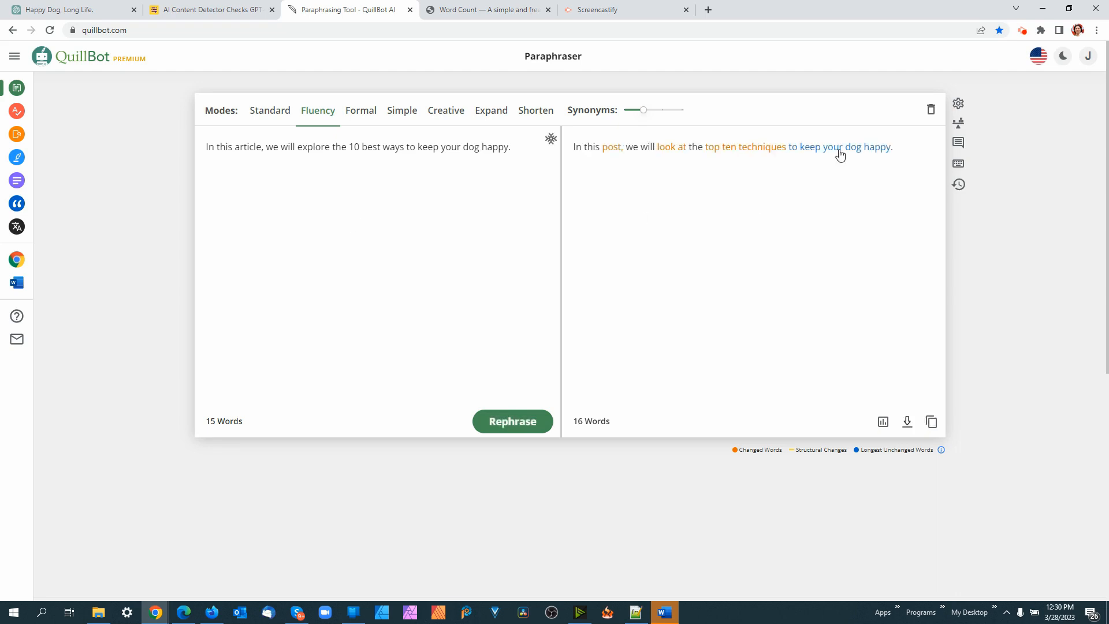
left_click(931, 431)
In the AI detector, replace the paragraph's "In this article" sentence with "In this post, we will look at the top ten techniques to keep your dog happy." and recheck
left_click(237, 17)
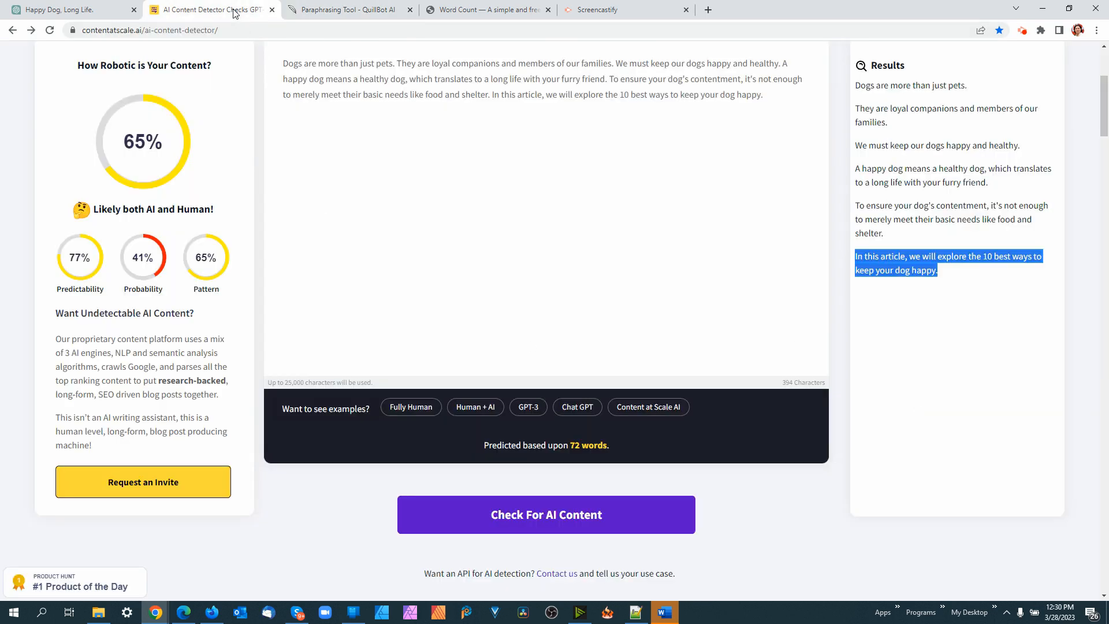
left_click(778, 99)
left_click_drag(777, 99, 493, 91)
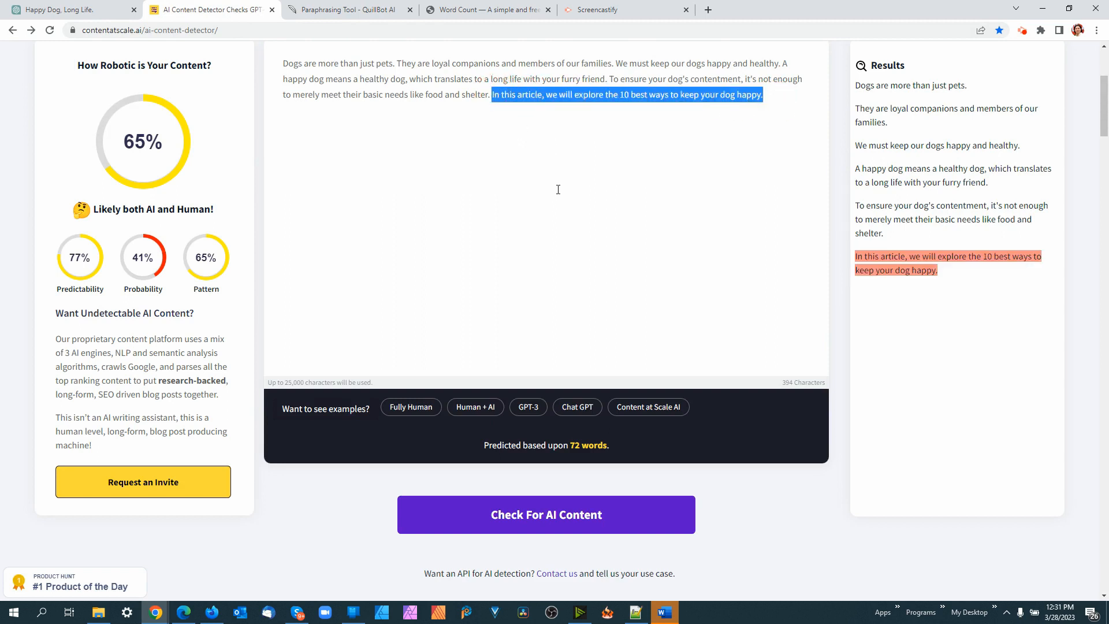
key("ctrl+v")
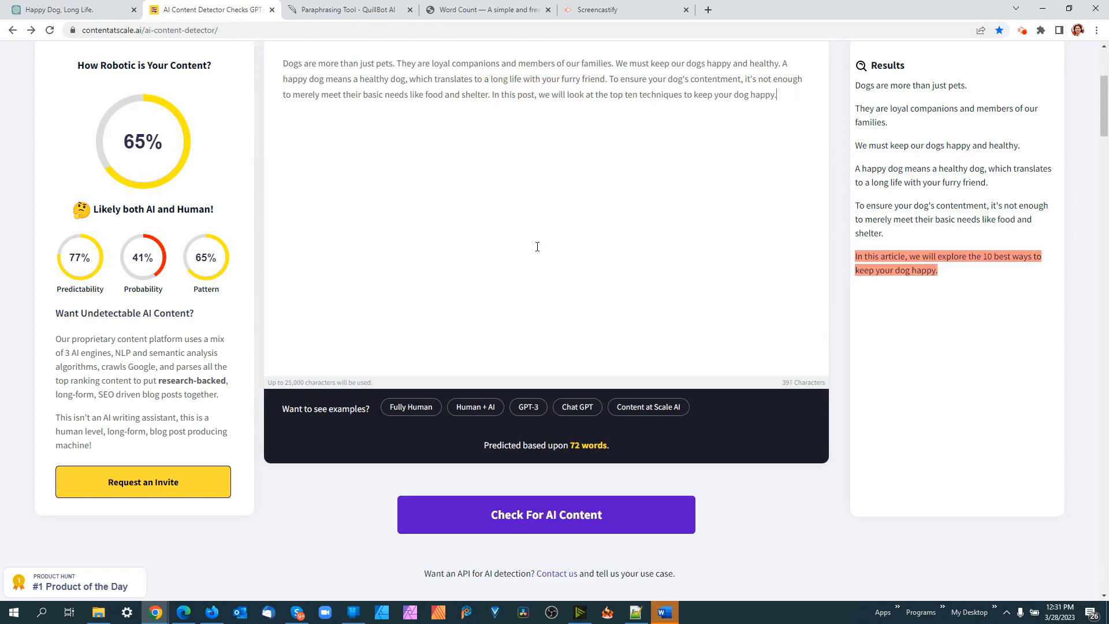
left_click(533, 521)
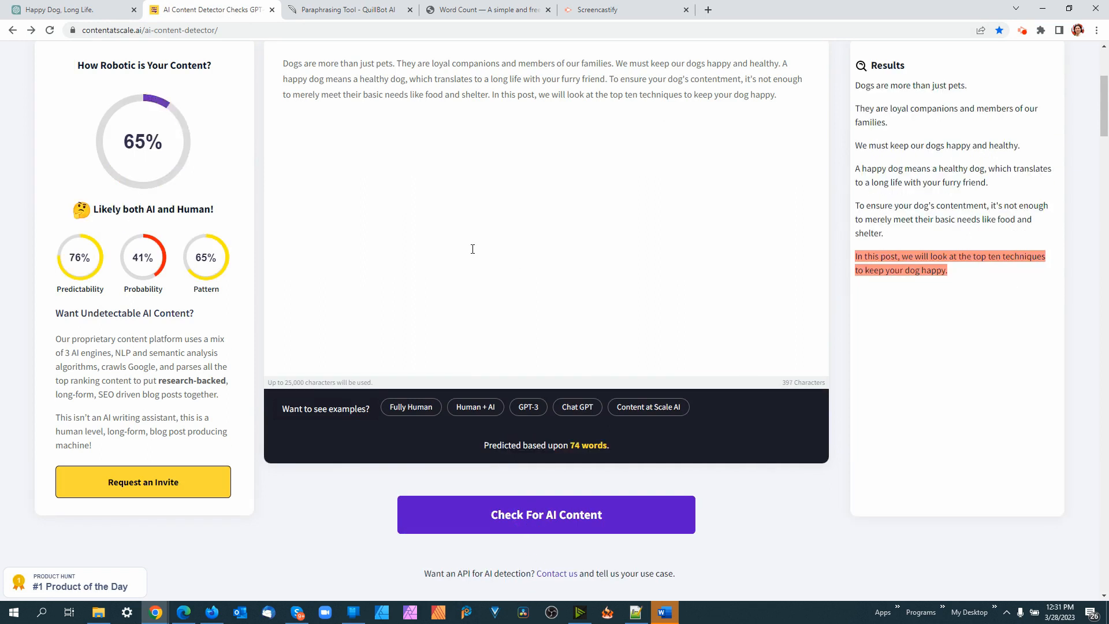
Return to QuillBot, paraphrase the "In this article" sentence in Shorten mode and copy the result
left_click(355, 15)
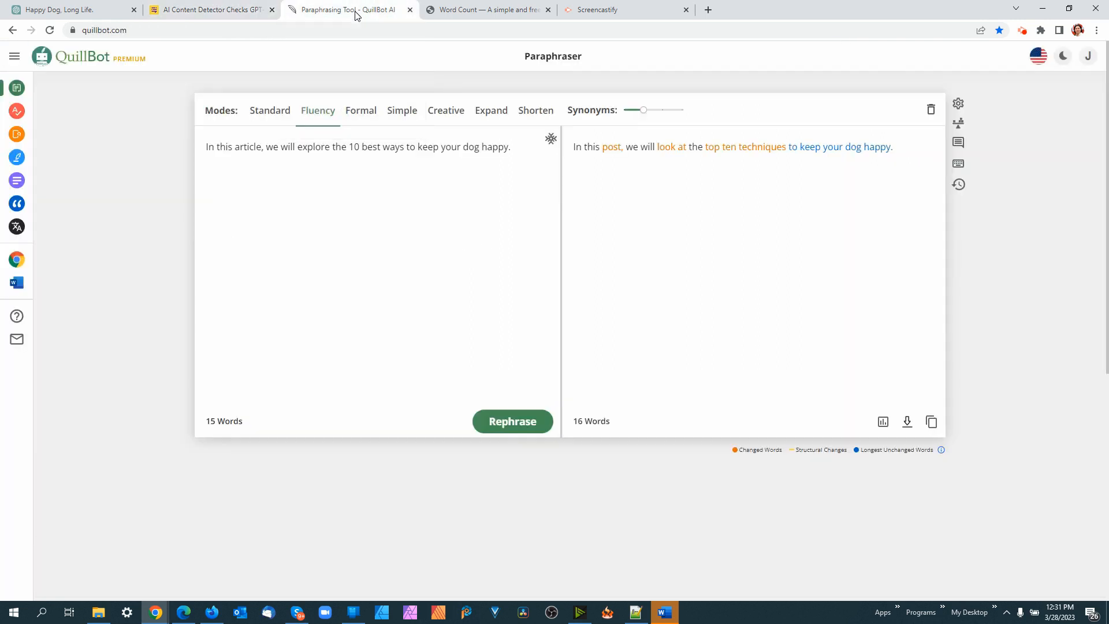
left_click(537, 111)
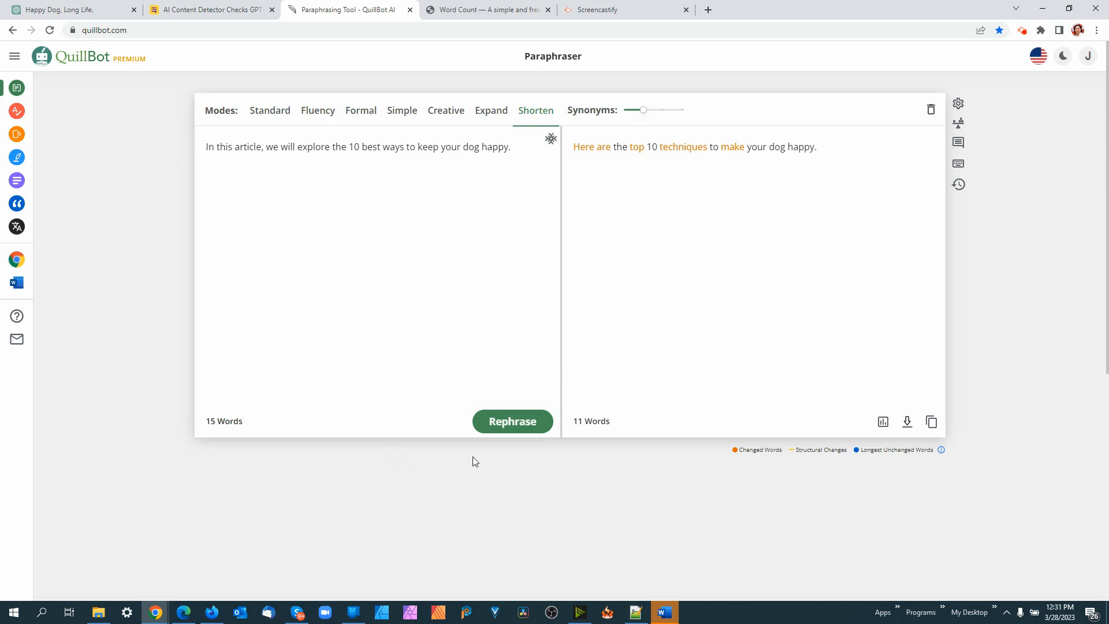
left_click(931, 421)
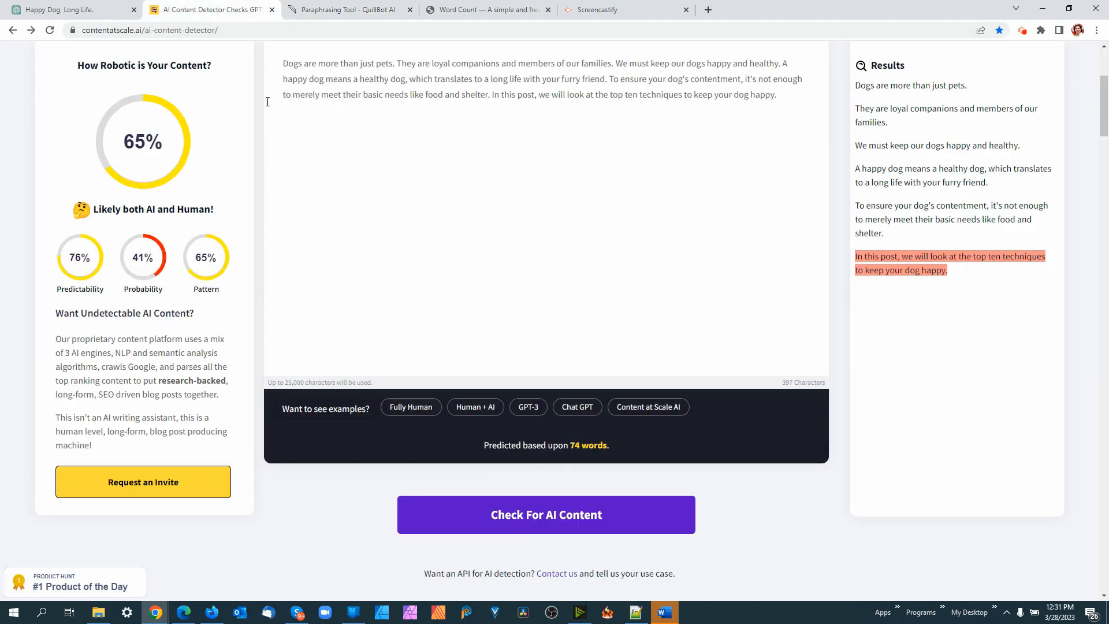
In the AI detector, replace the "In this post" sentence with "Here are the top 10 techniques to make your dog happy." and recheck the content
left_click(213, 11)
left_click_drag(774, 95, 493, 94)
key("ctrl+v")
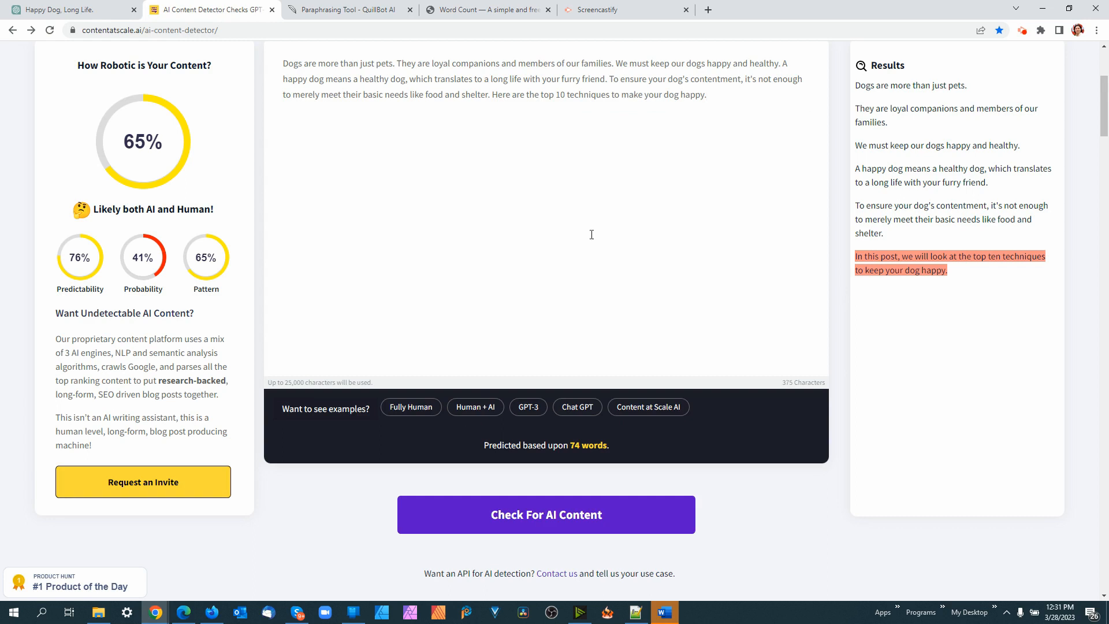
left_click(534, 526)
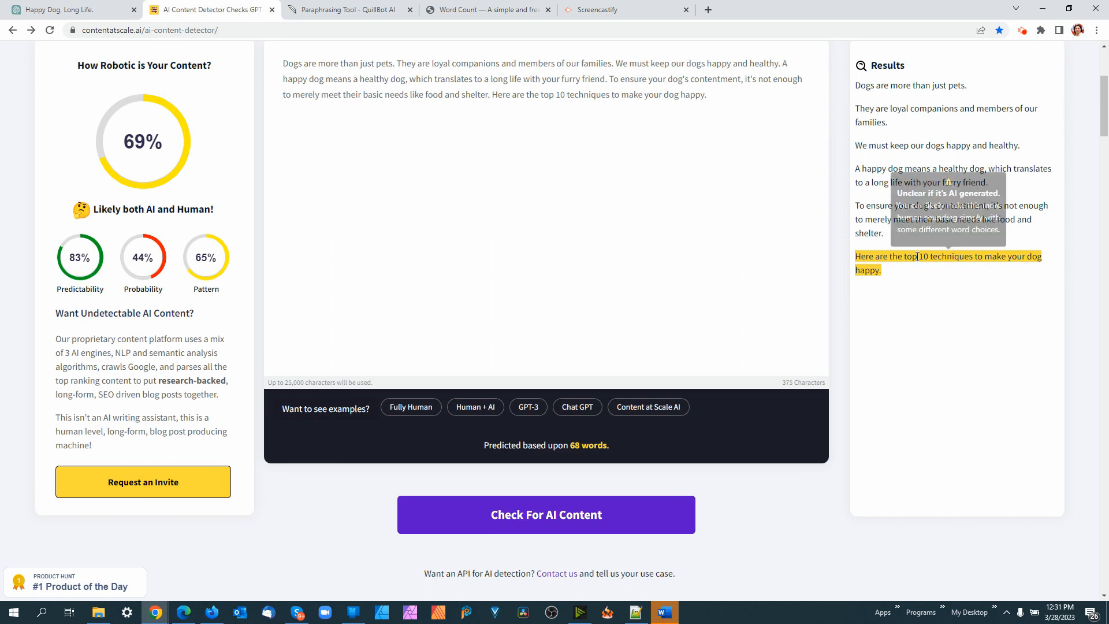
Remove the final "Here are the top 10 techniques" sentence from the detector's paragraph and recheck the content
left_click_drag(712, 99, 493, 97)
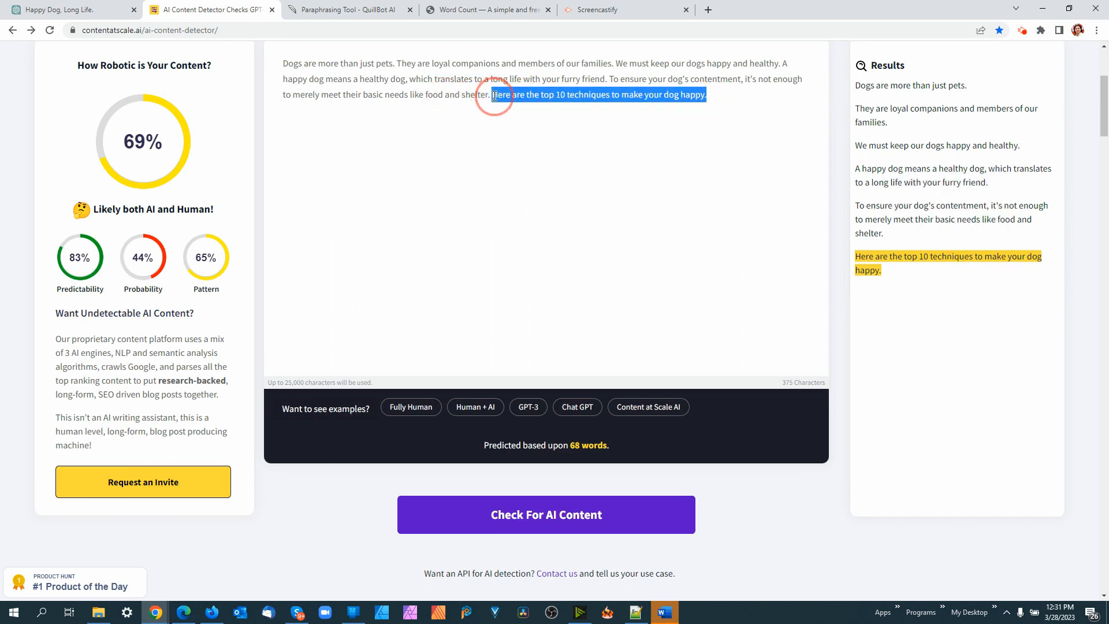
right_click(519, 96)
left_click(544, 126)
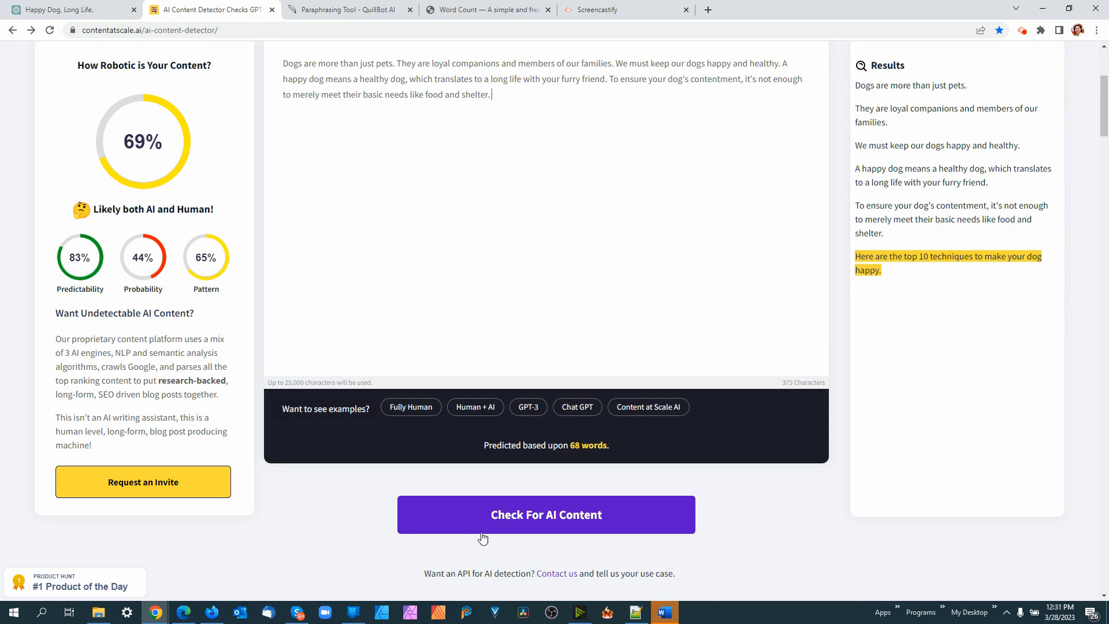
left_click(542, 514)
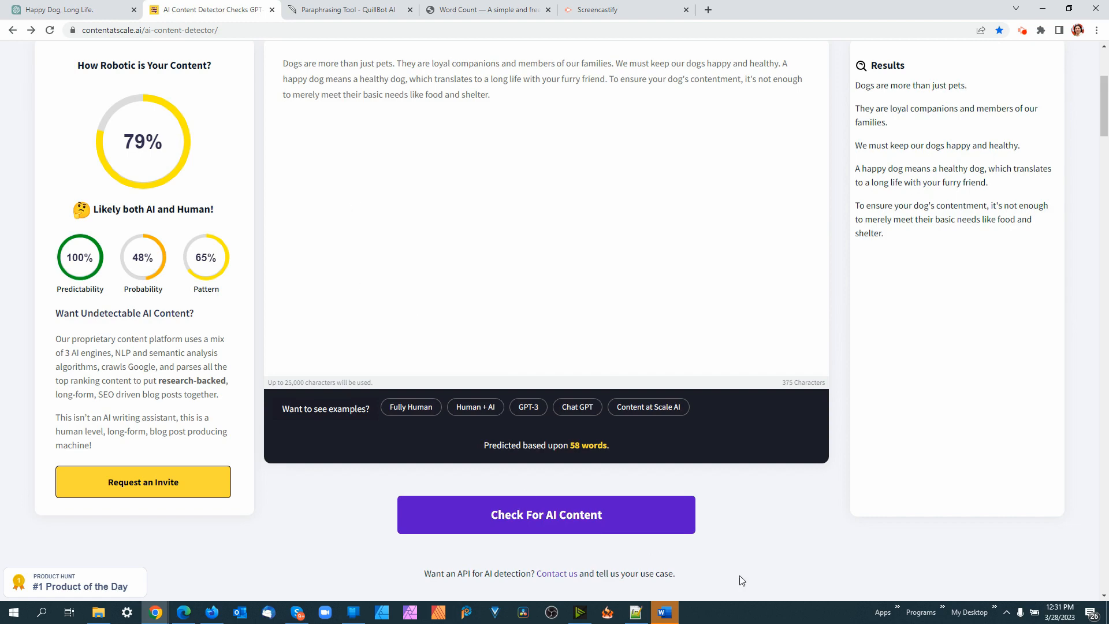
Switch to Word, copy the selected introduction paragraph beginning "Dogs are more than just pets" and return to the AI detector window in Chrome
left_click(665, 613)
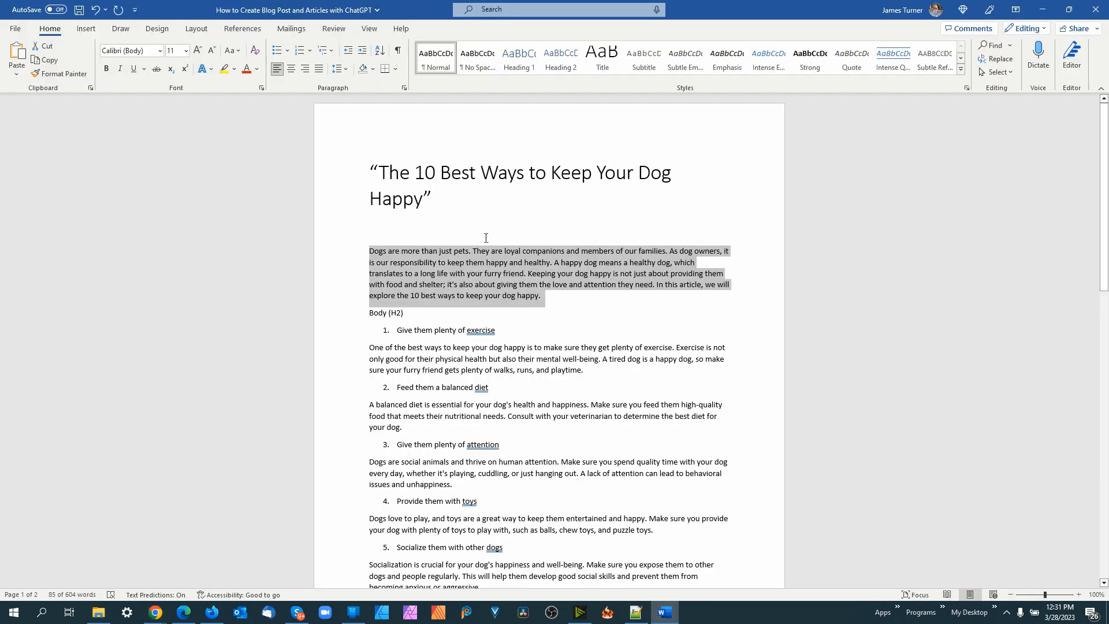
right_click(485, 270)
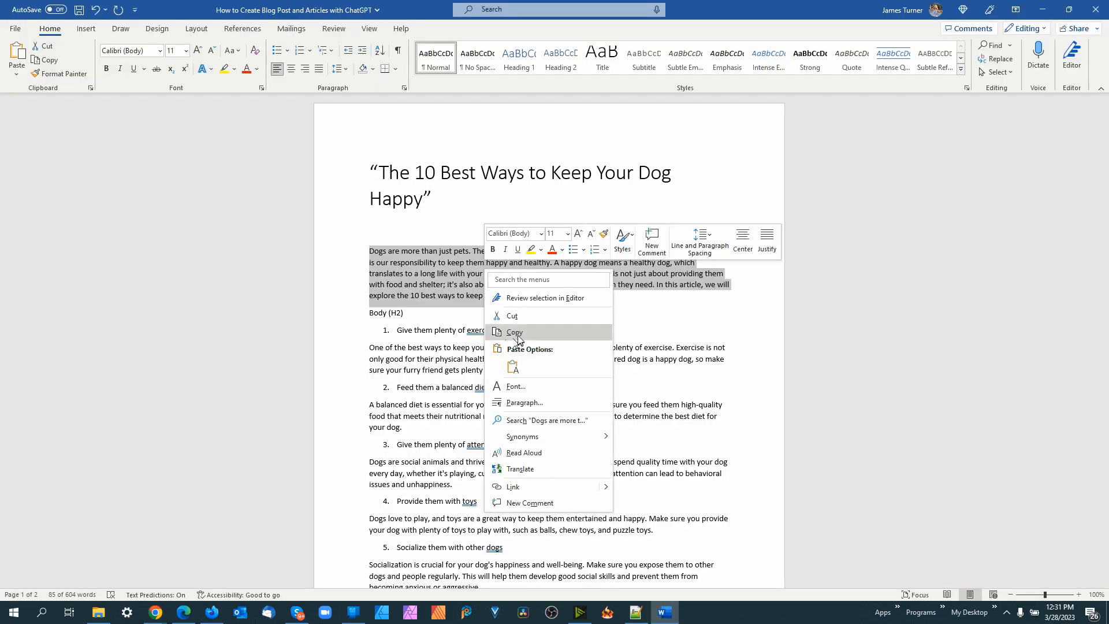
left_click(514, 332)
left_click(158, 618)
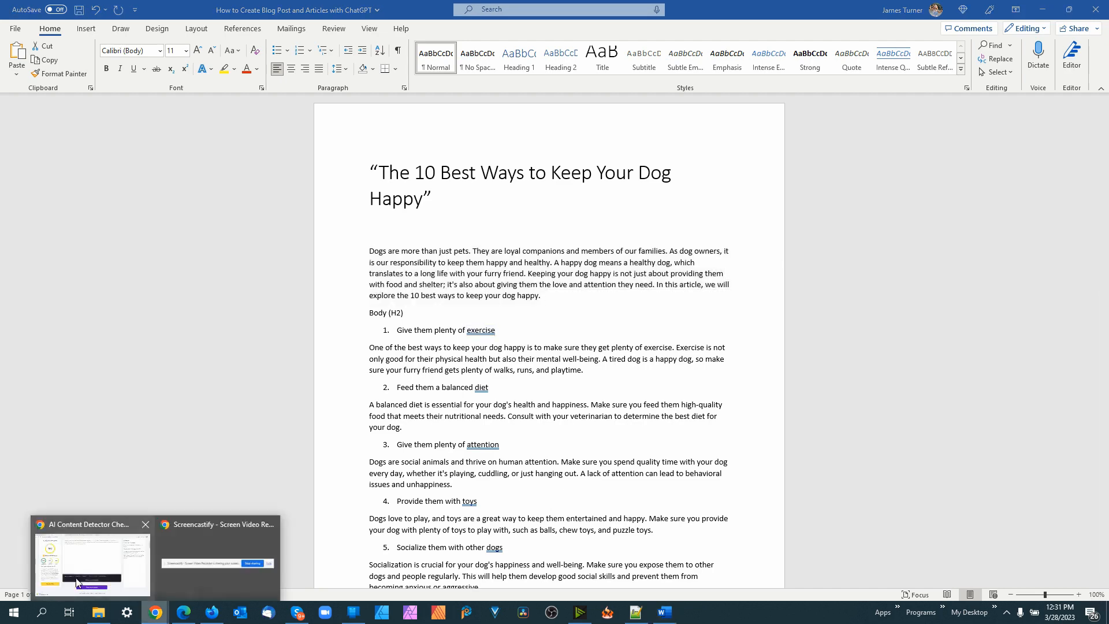
left_click(84, 557)
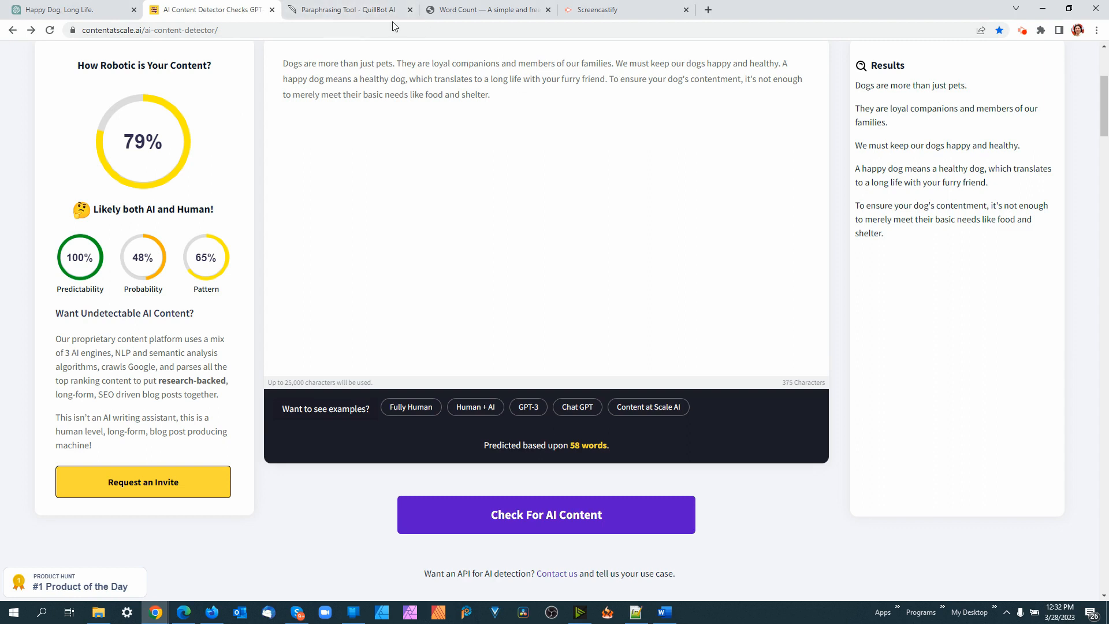
In QuillBot, replace the source text with the copied introduction paragraph, paraphrase it in Creative mode and copy the result
left_click(347, 9)
left_click(414, 144)
key("ctrl+a")
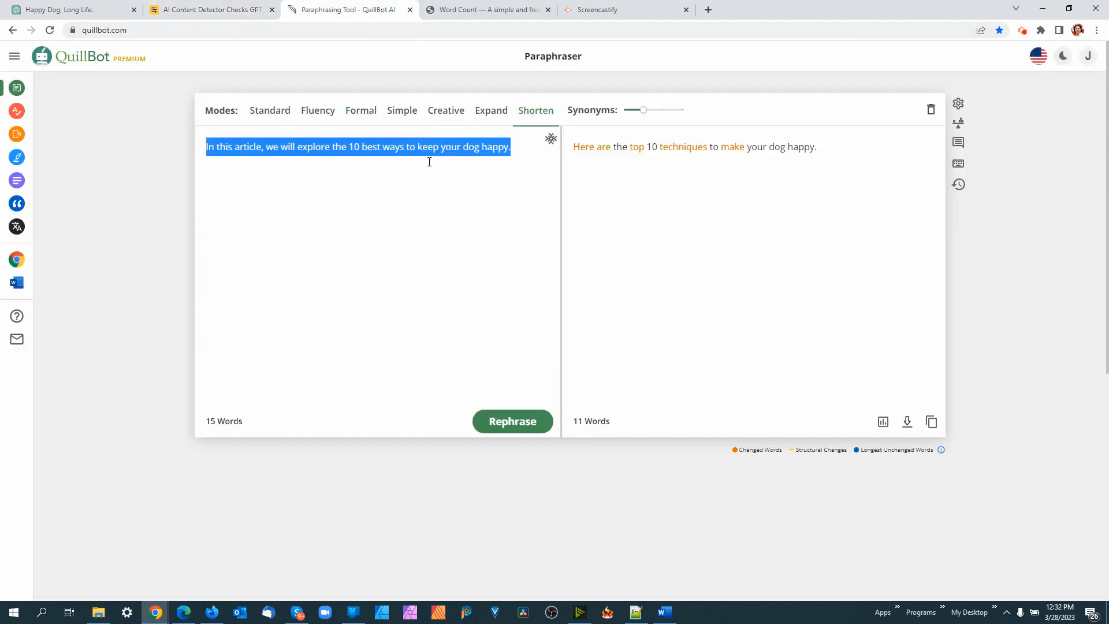
key("ctrl+v")
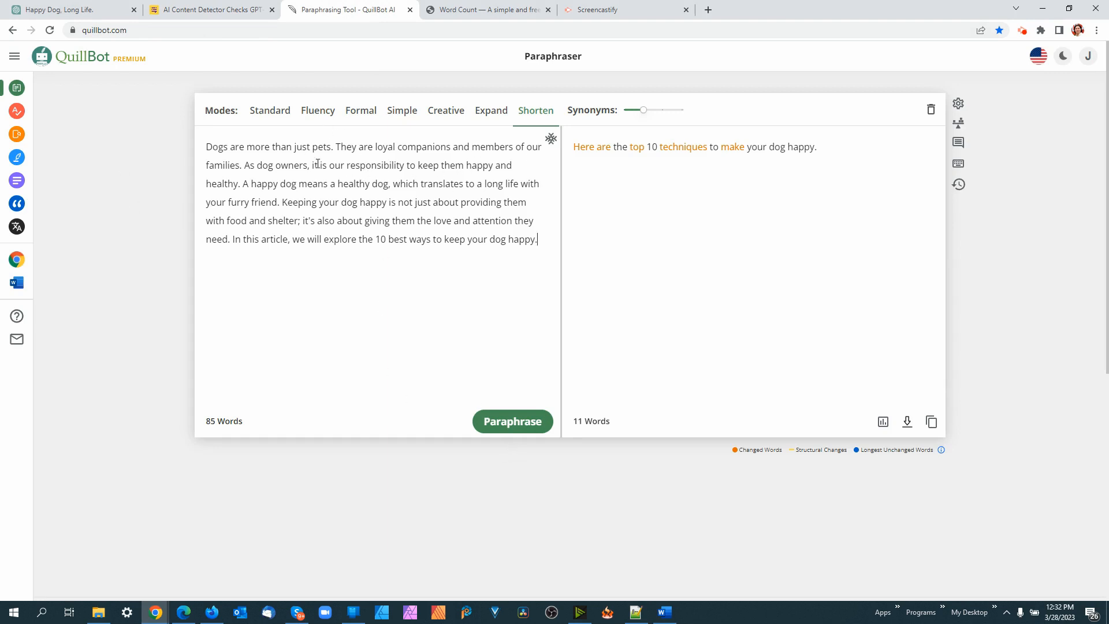
left_click(440, 113)
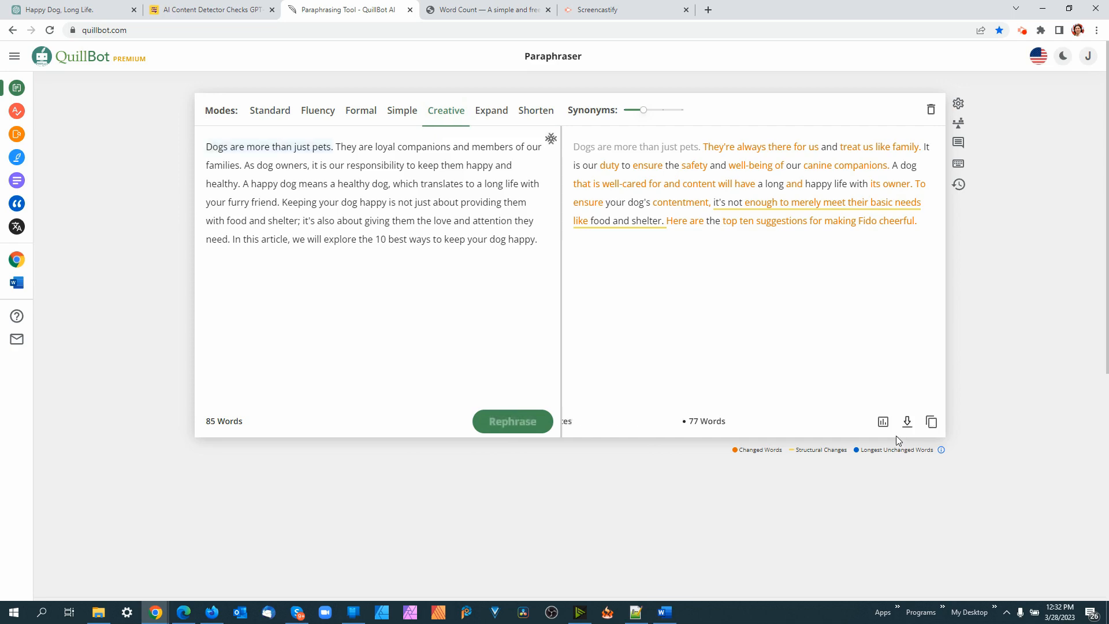
left_click(932, 425)
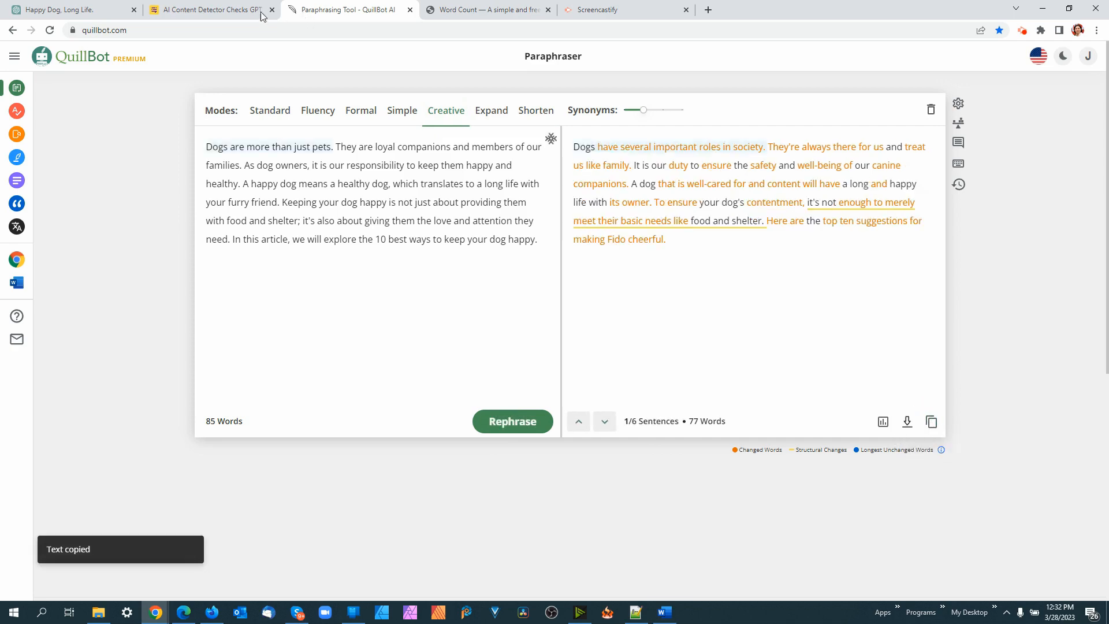
In the AI detector, replace the entire paragraph with the copied Creative version of the introduction and recheck the content
left_click(230, 12)
left_click_drag(517, 101, 276, 59)
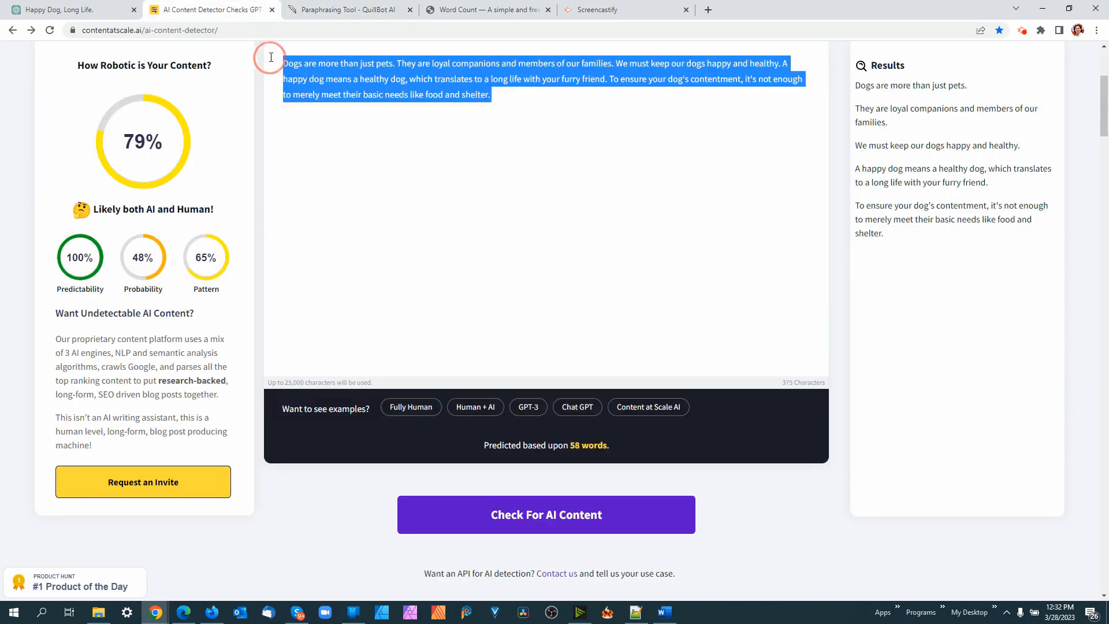
key("ctrl+v")
left_click(535, 516)
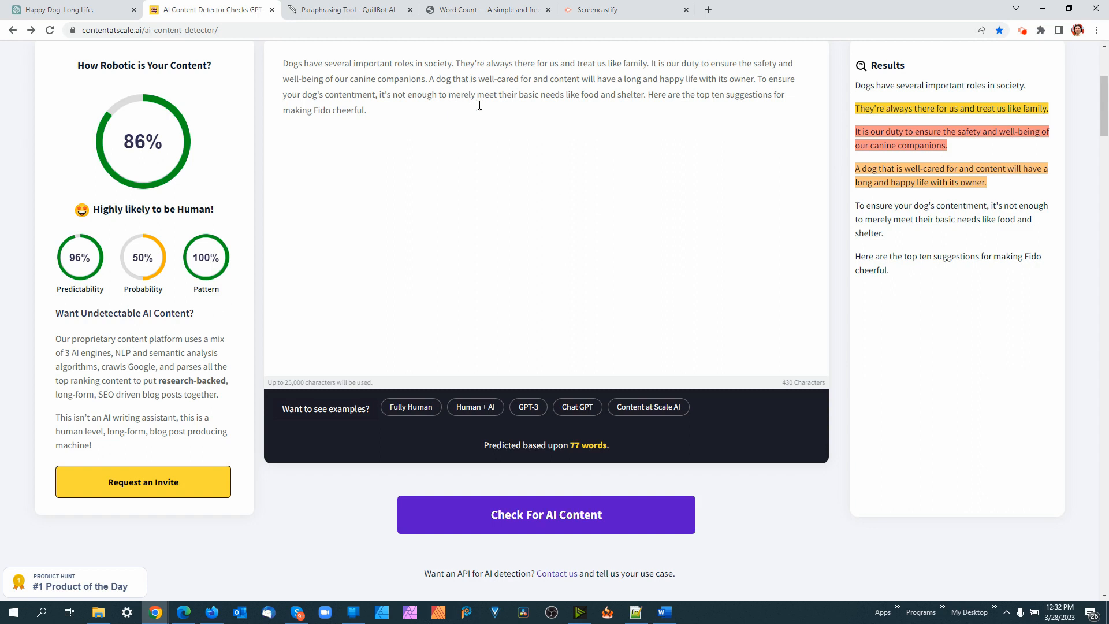
In the detector's paragraph, join the sentences "They're always there for us…" and "It is our duty…" with ", and it"
left_click(653, 63)
key("BackSpace")
key("BackSpace")
key("BackSpace")
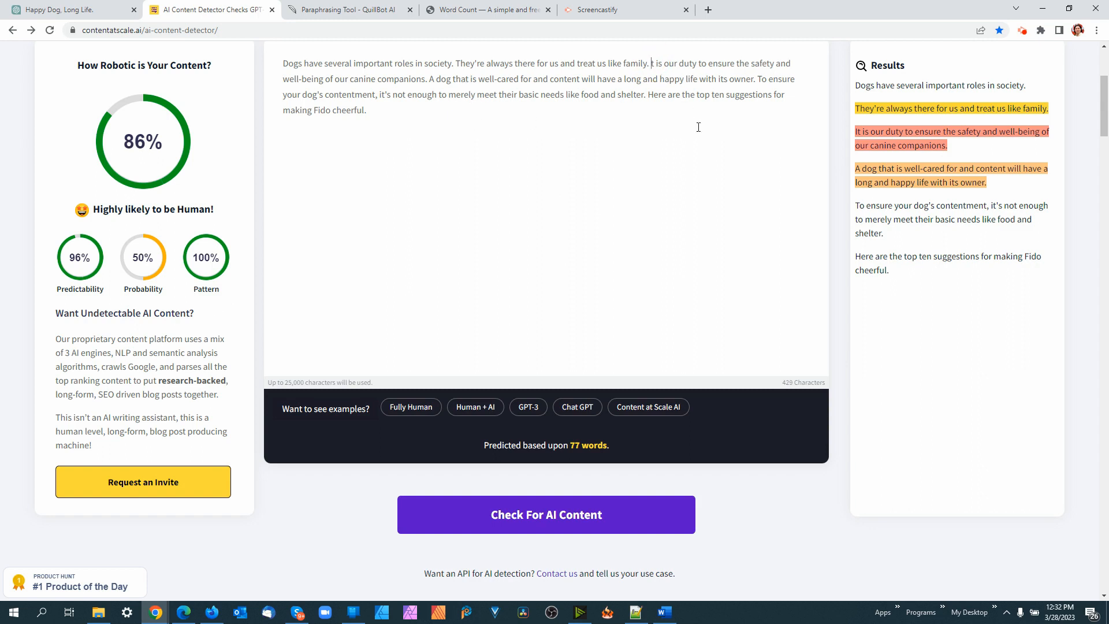
type(", and ")
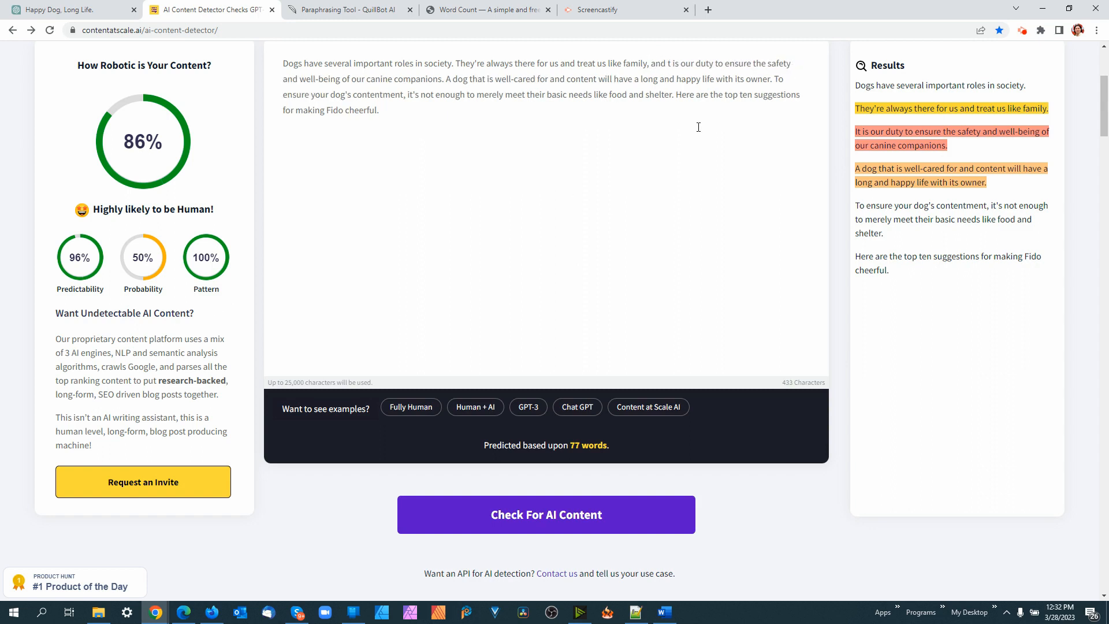
type("i")
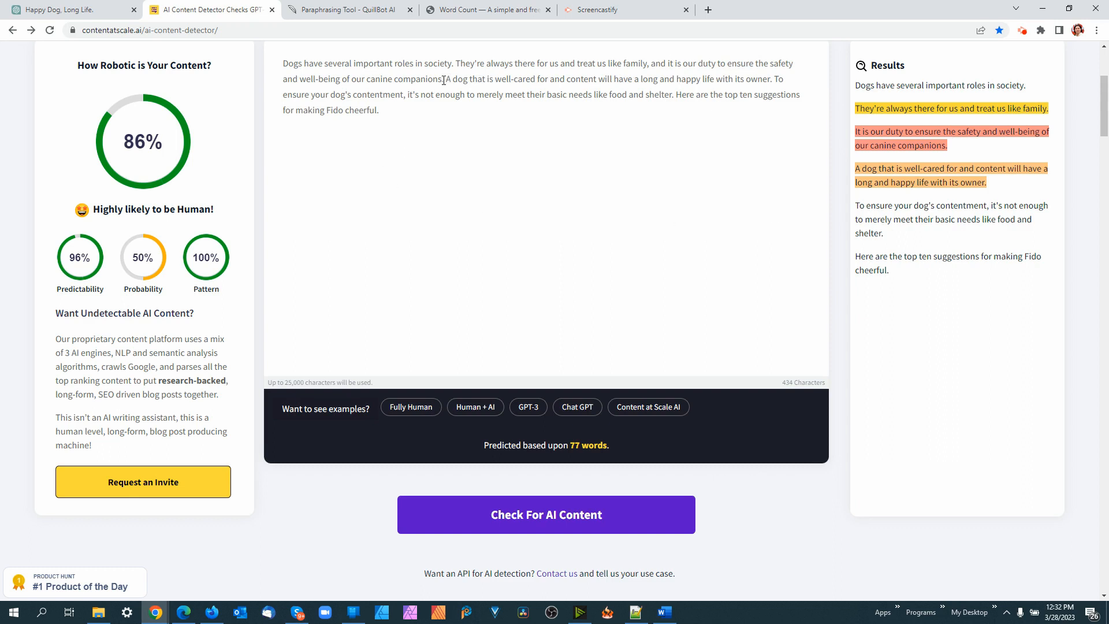
Paraphrase the joined "They're always there for us" sentence from the detector in QuillBot's Creative mode and copy the result
left_click_drag(446, 81, 455, 64)
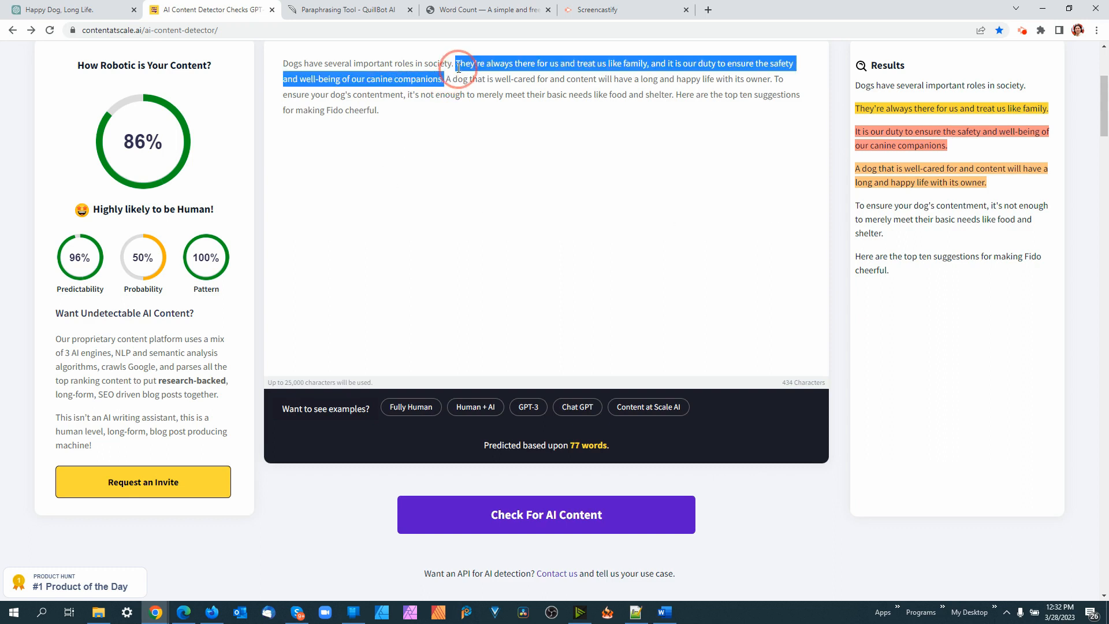
right_click(503, 62)
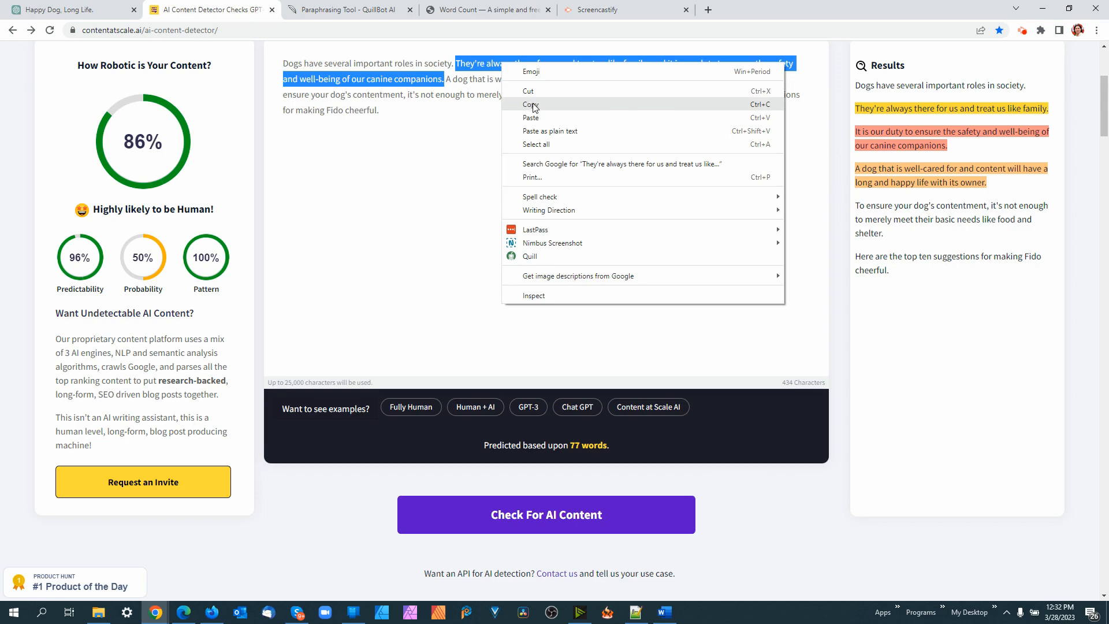
left_click(533, 109)
left_click(355, 13)
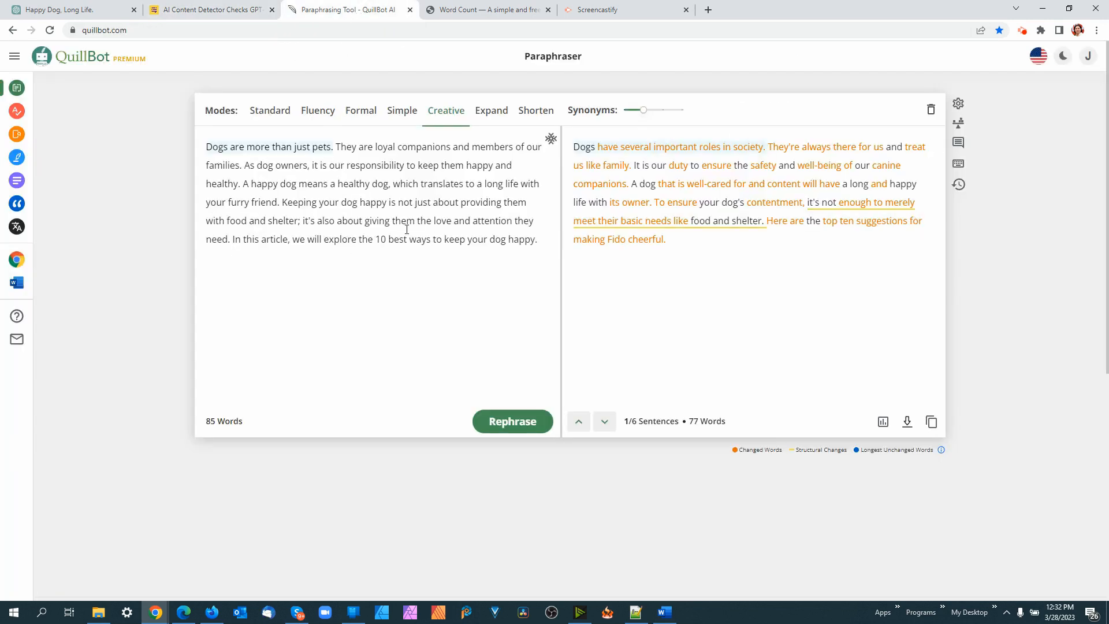
key("ctrl+a")
key("ctrl+v")
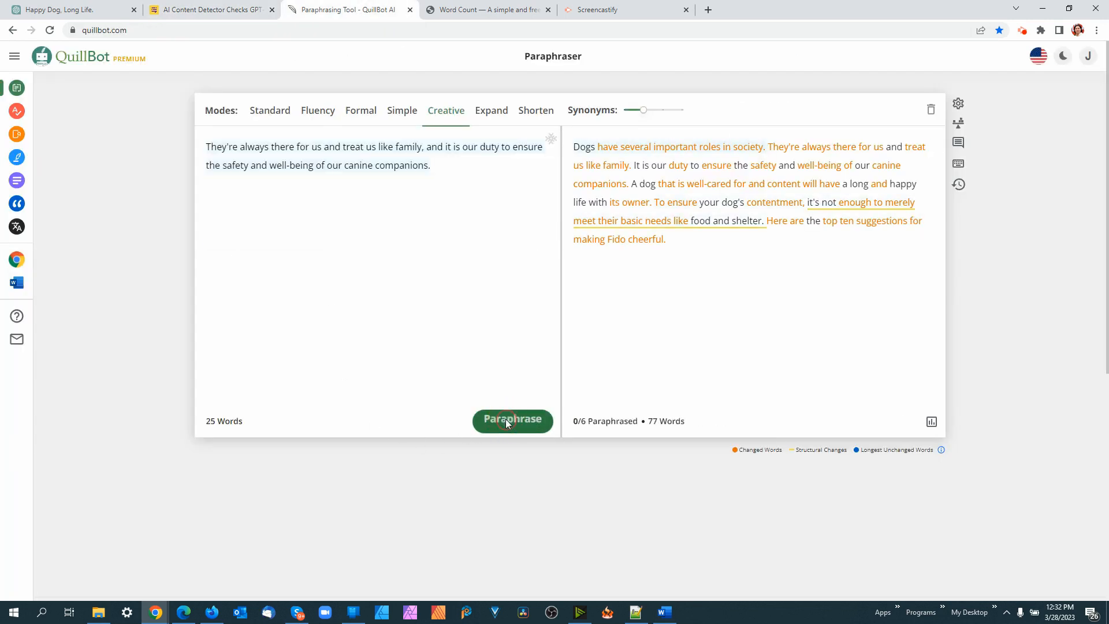
left_click(505, 419)
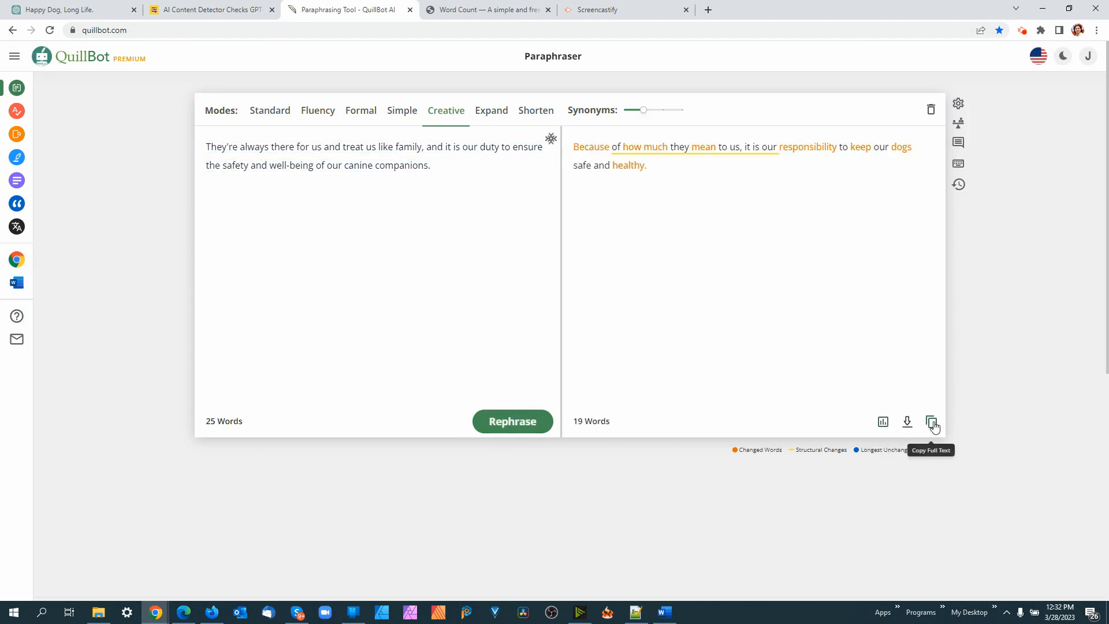
left_click(932, 423)
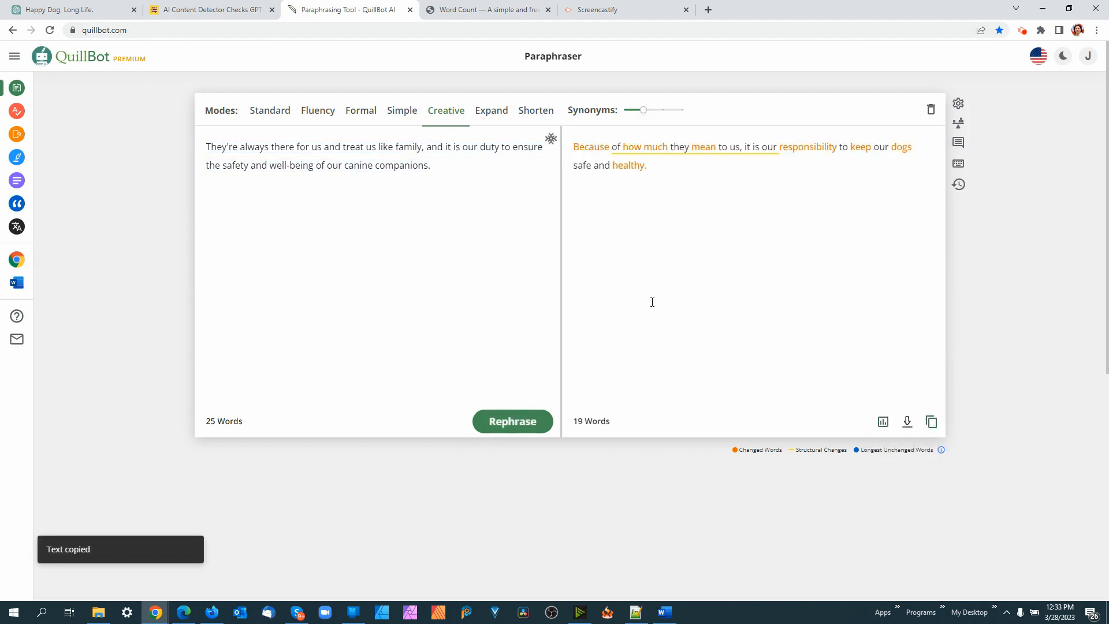
Replace the selected sentence in the AI detector with the copied "Because of how much they mean to us" version and recheck the content
left_click(204, 14)
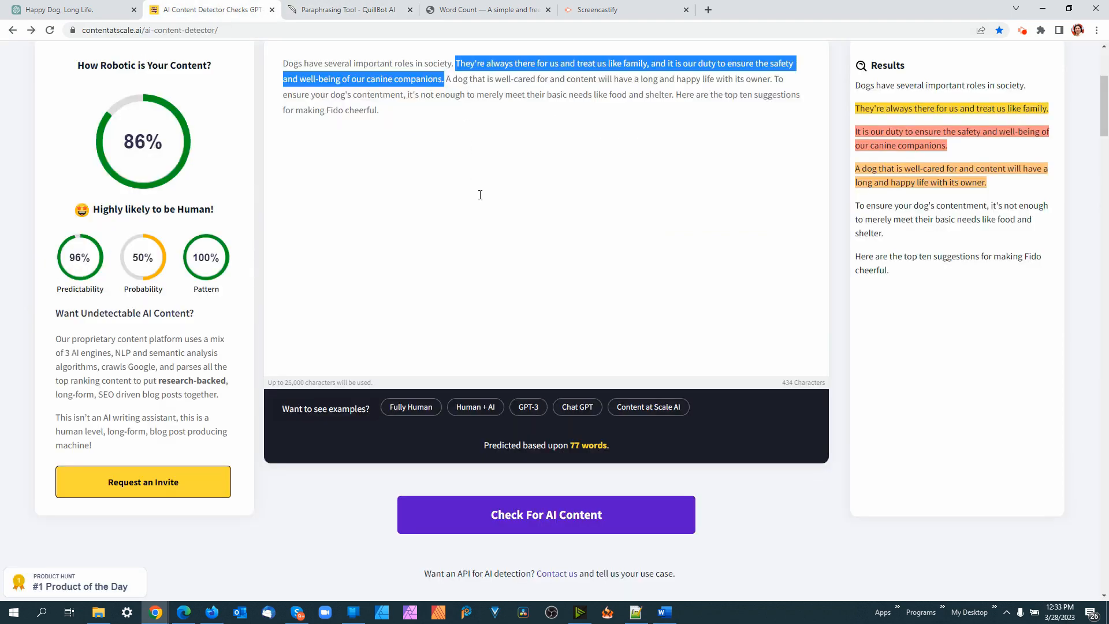
key("ctrl+v")
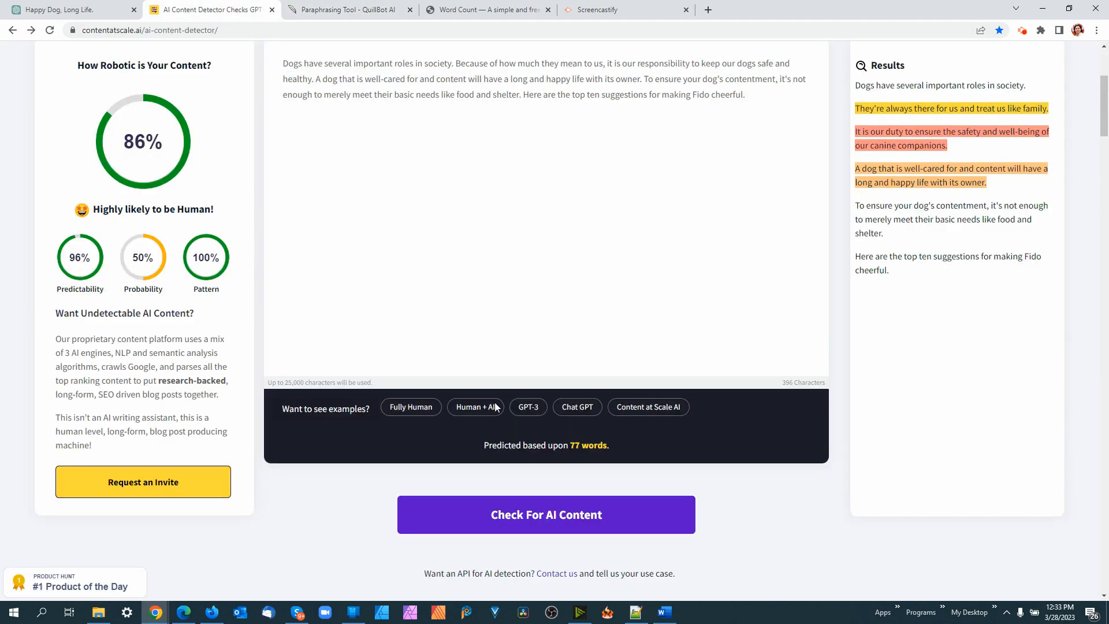
left_click(539, 519)
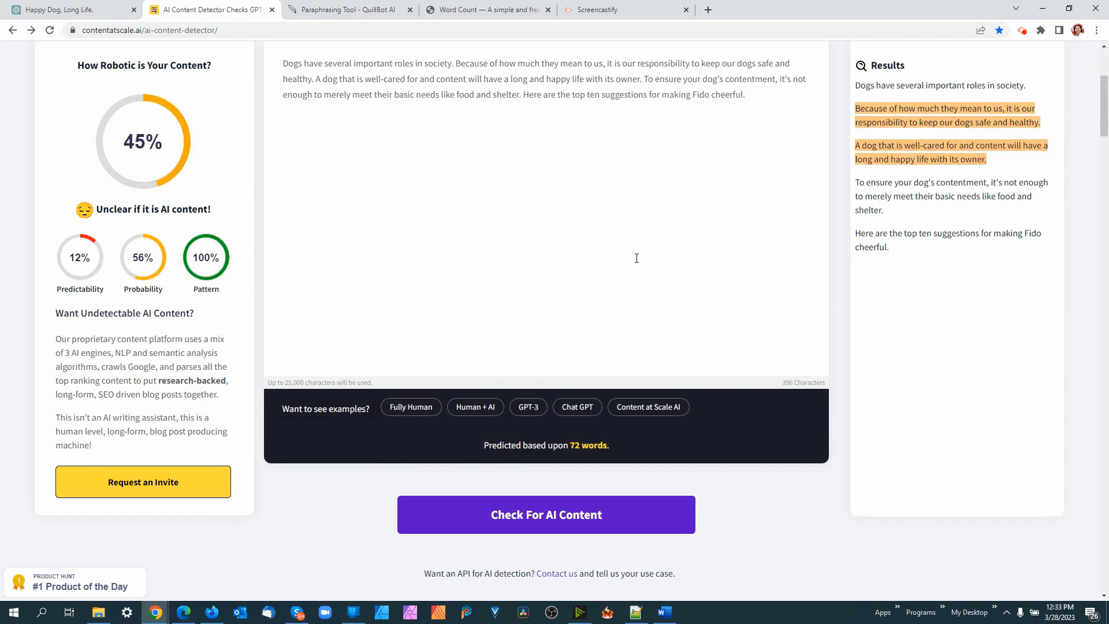
Undo the sentence replacement in the AI detector, paste the paraphrased sentence in again and recheck the content
key("ctrl+z")
key("ctrl+s")
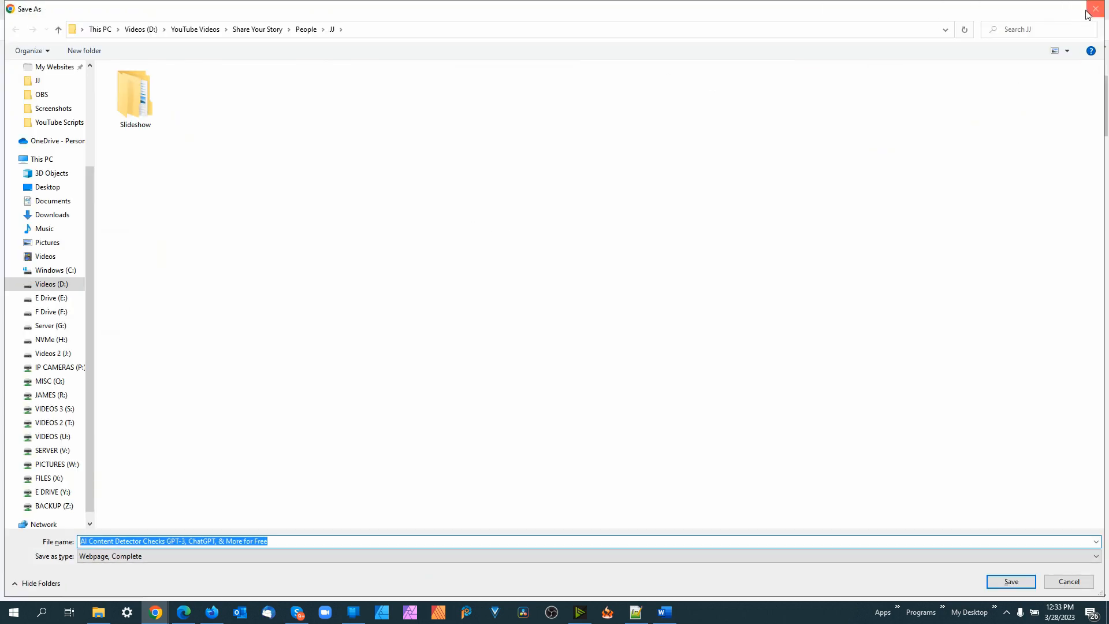
left_click(1089, 14)
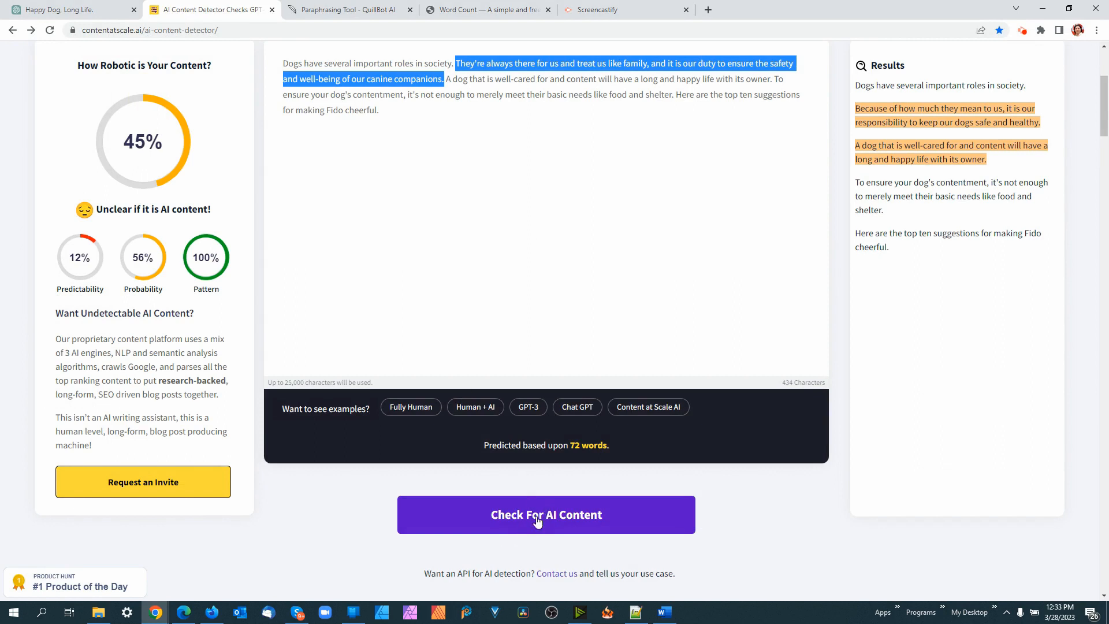
key("ctrl+v")
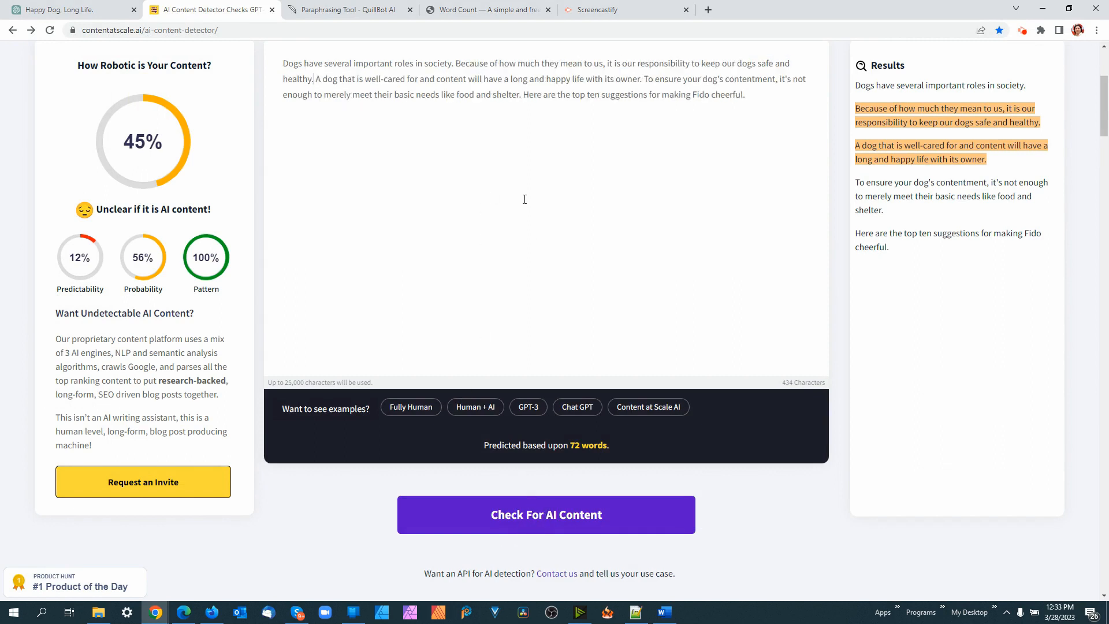
left_click(520, 514)
left_click_drag(989, 161, 858, 114)
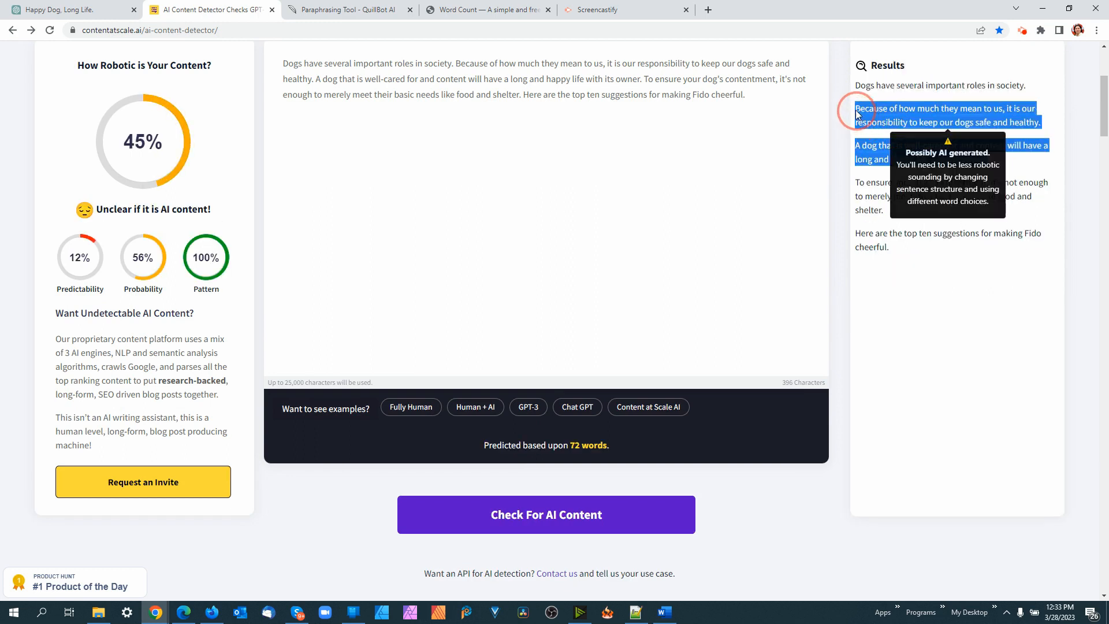
right_click(858, 114)
left_click(866, 117)
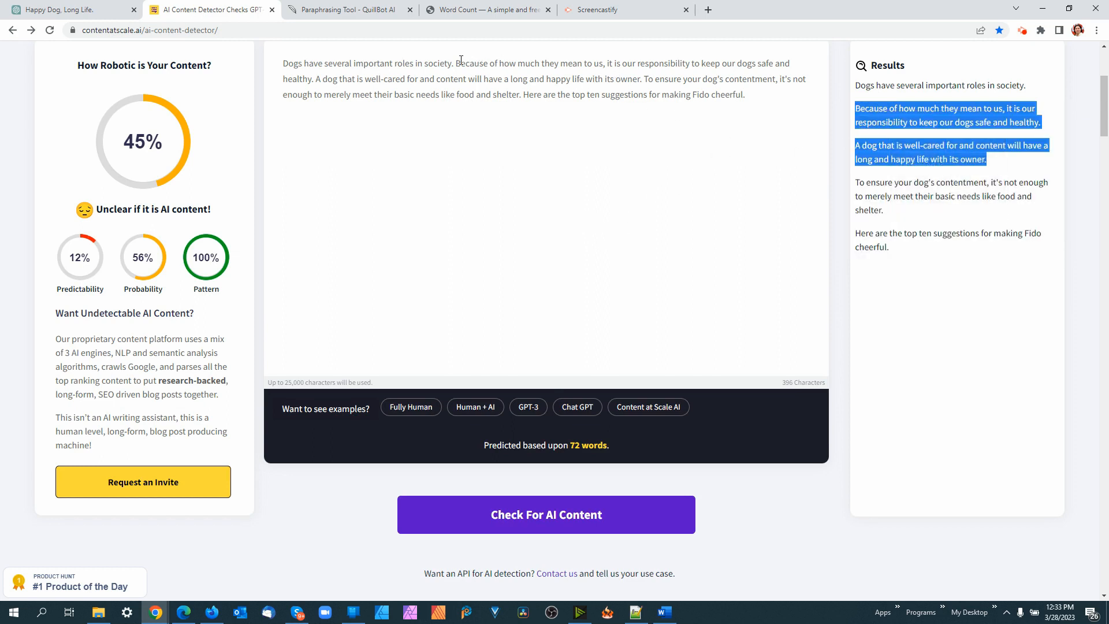
Paraphrase the detector's two sentences from "Because of how much" to "its owner" in QuillBot's Creative mode and copy the result
left_click_drag(457, 63, 643, 81)
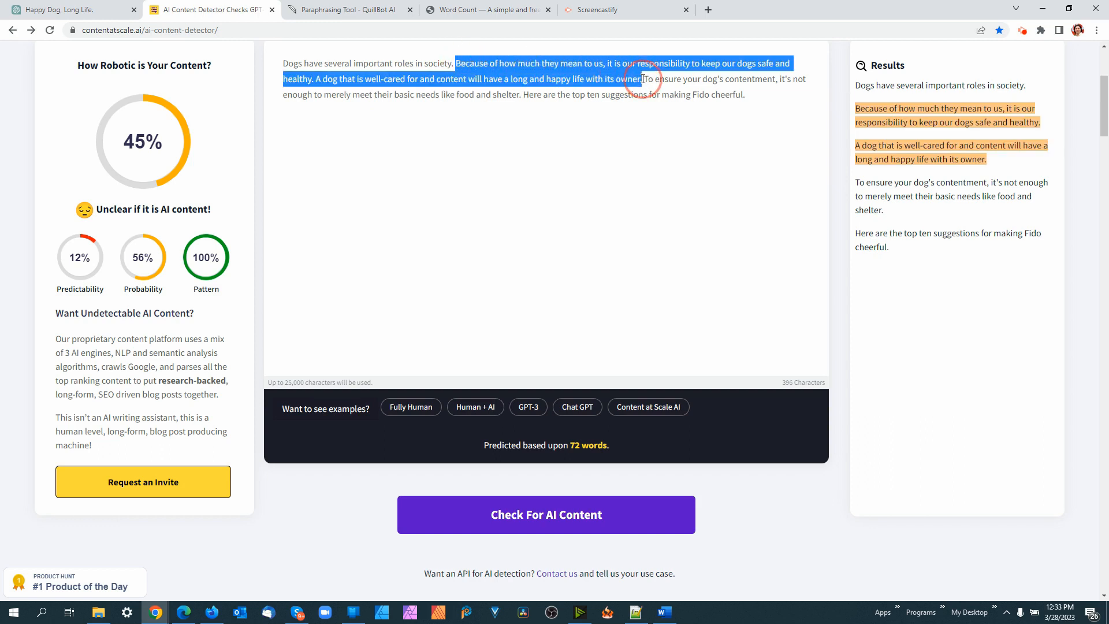
right_click(575, 79)
left_click(575, 115)
left_click(358, 18)
left_click_drag(451, 175, 173, 144)
key("ctrl+v")
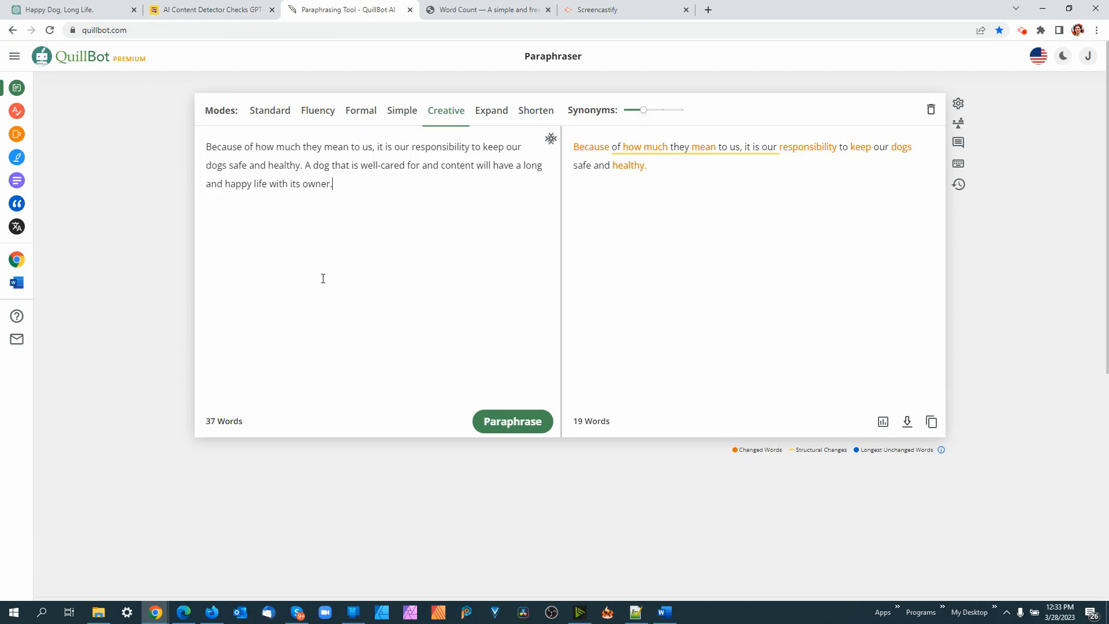
left_click(482, 427)
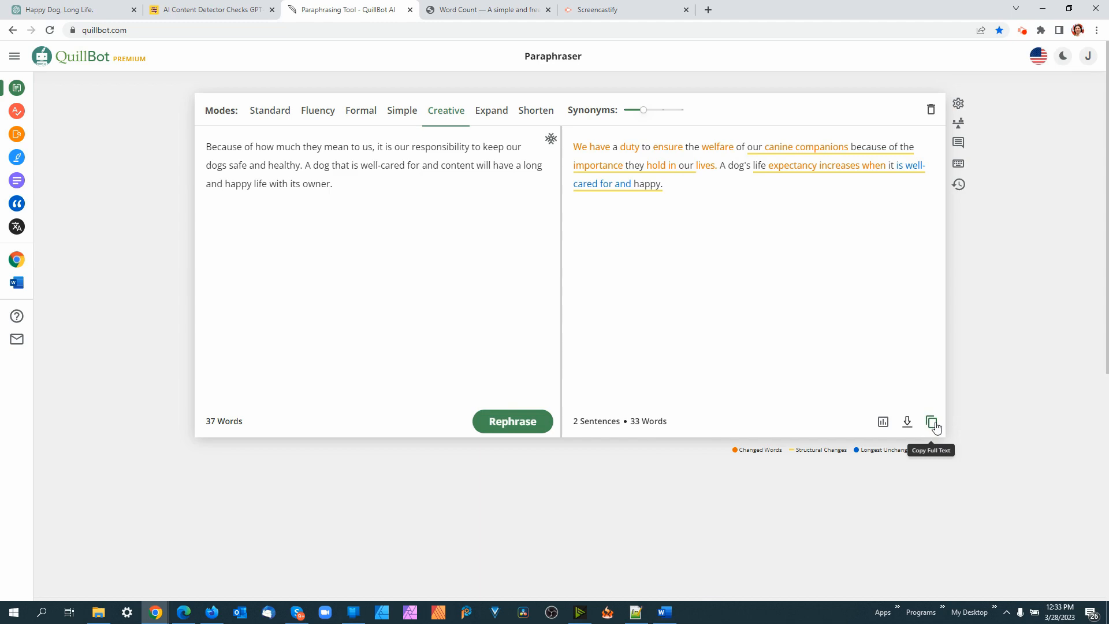
left_click(933, 424)
Replace the two selected sentences in the AI detector with the copied "We have a duty" version and recheck the content
left_click(201, 12)
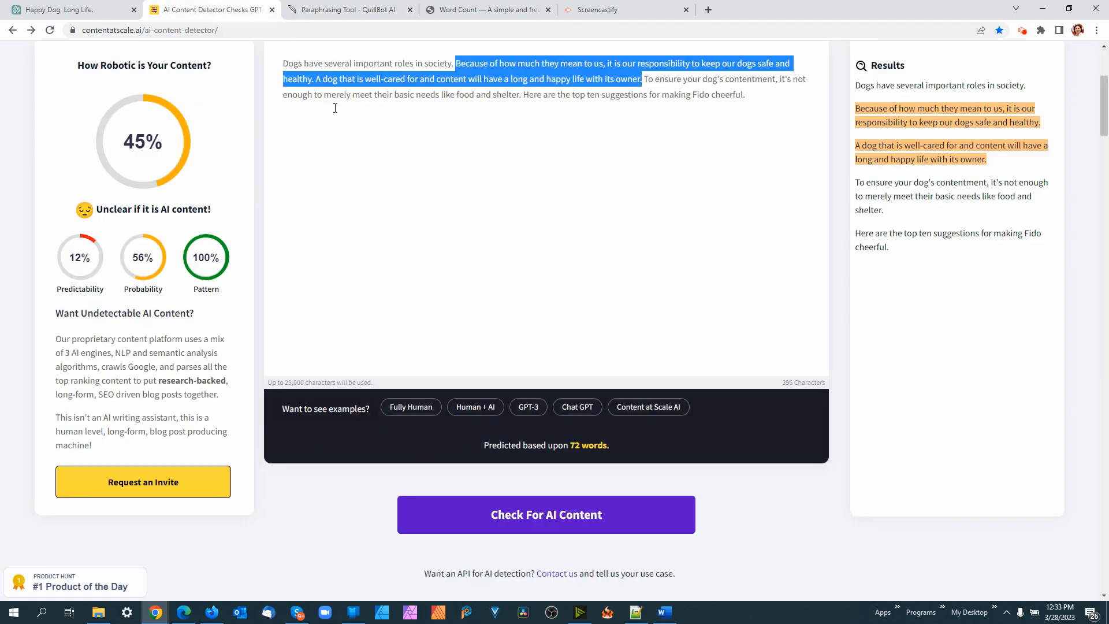
key("ctrl+v")
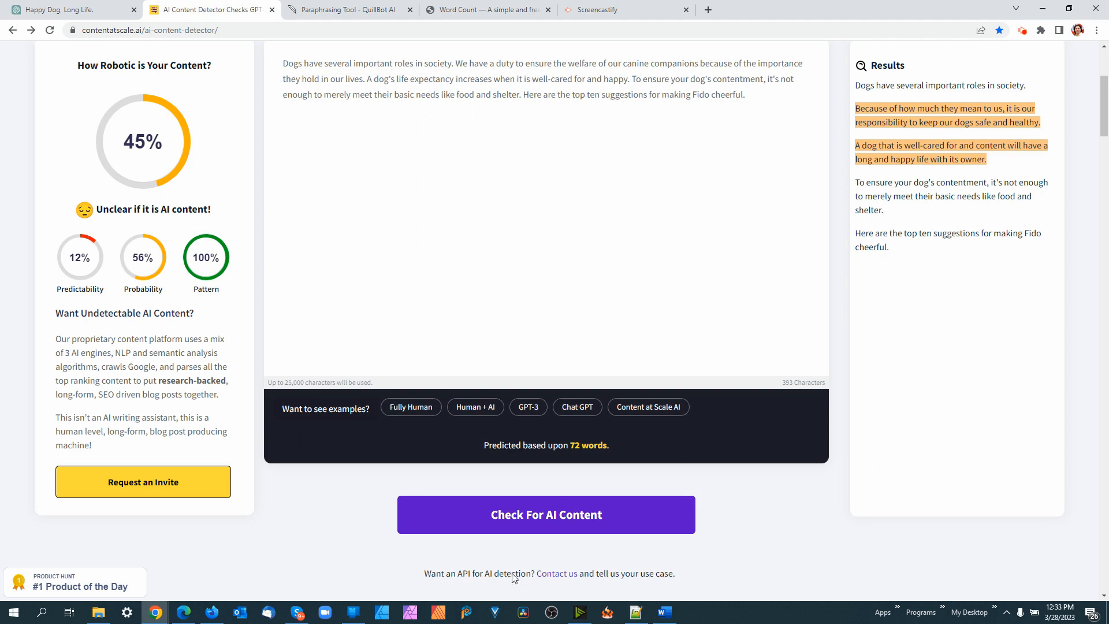
left_click(555, 526)
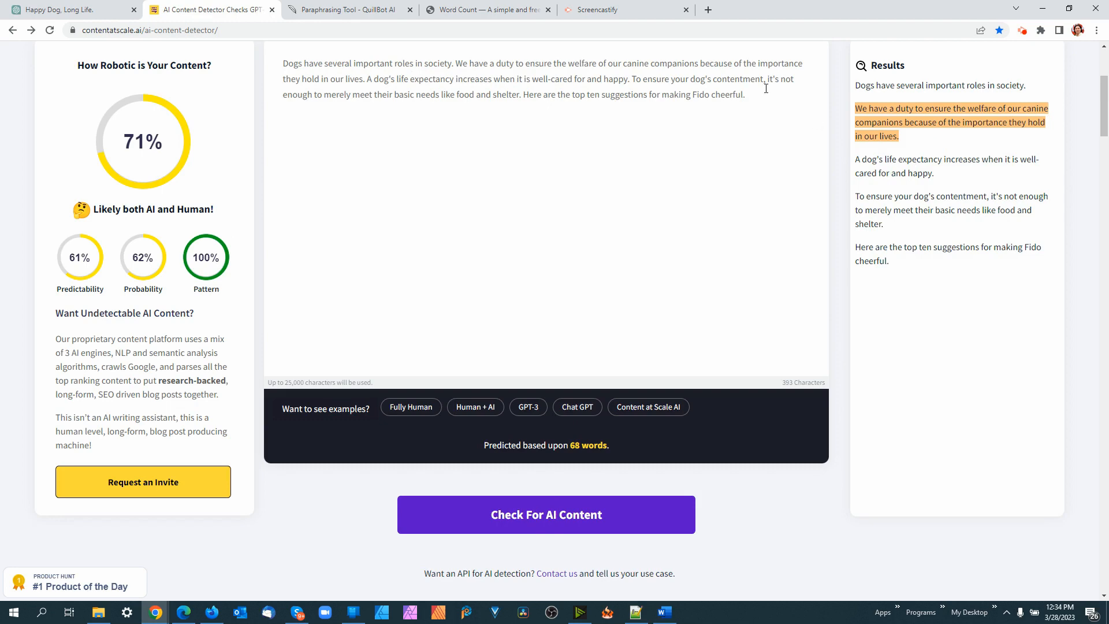
Switch to Word, copy the selected original introduction paragraph and return to the AI detector window in Chrome
left_click(664, 613)
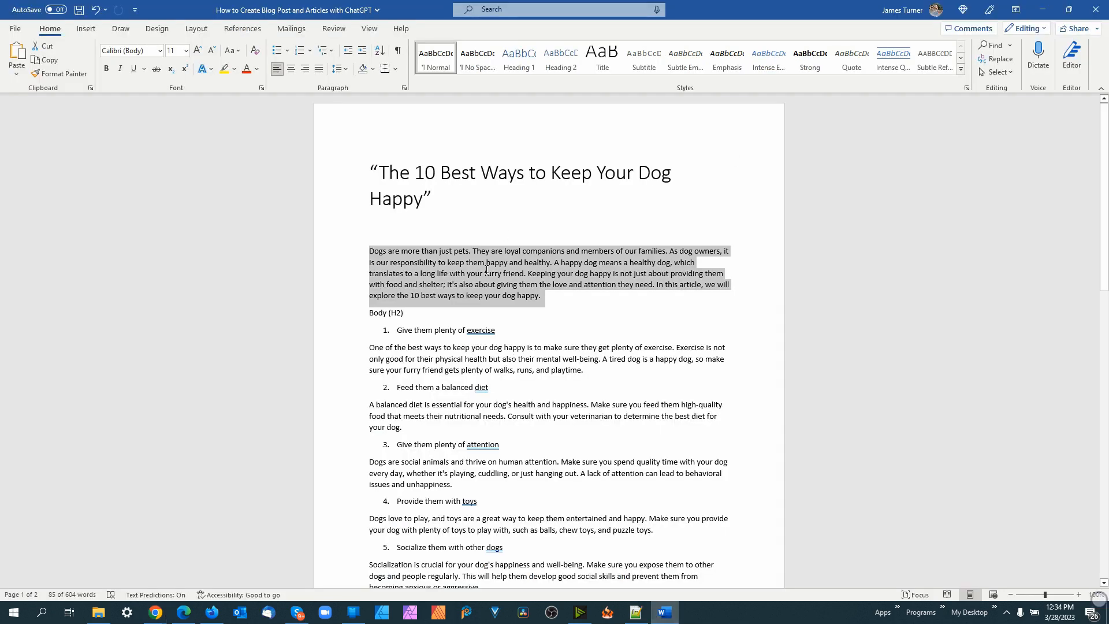
right_click(491, 264)
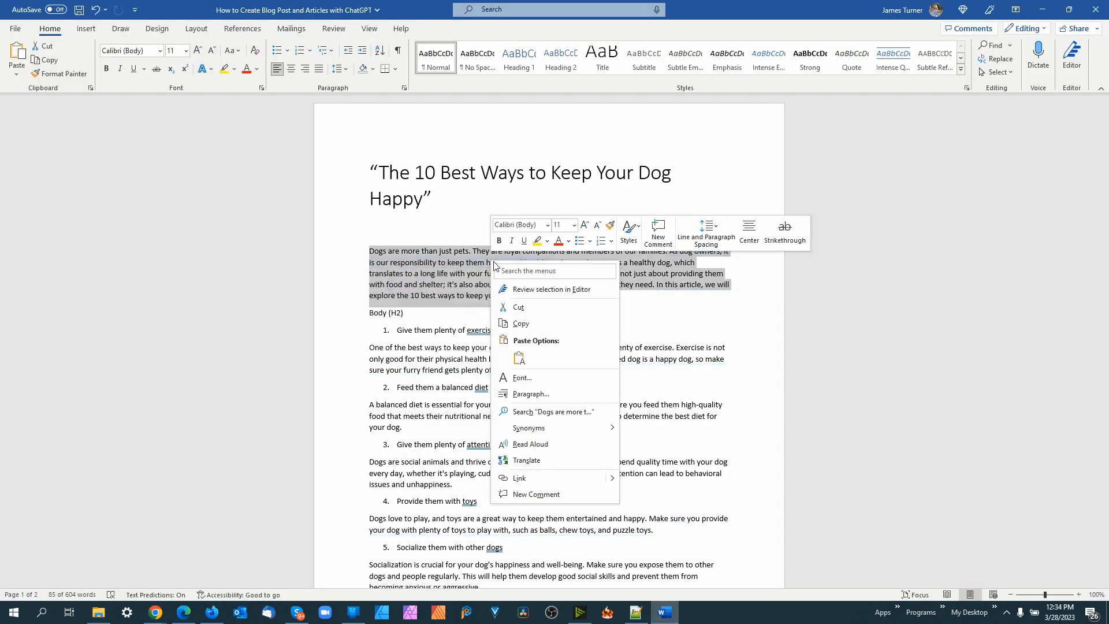
left_click(523, 322)
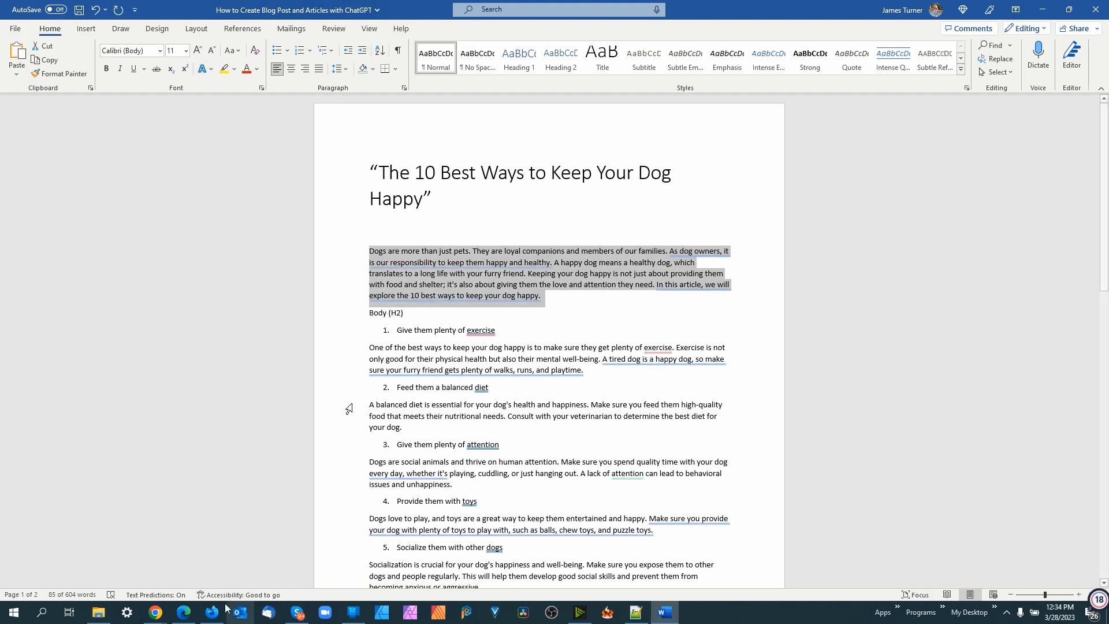
mouse_move(155, 614)
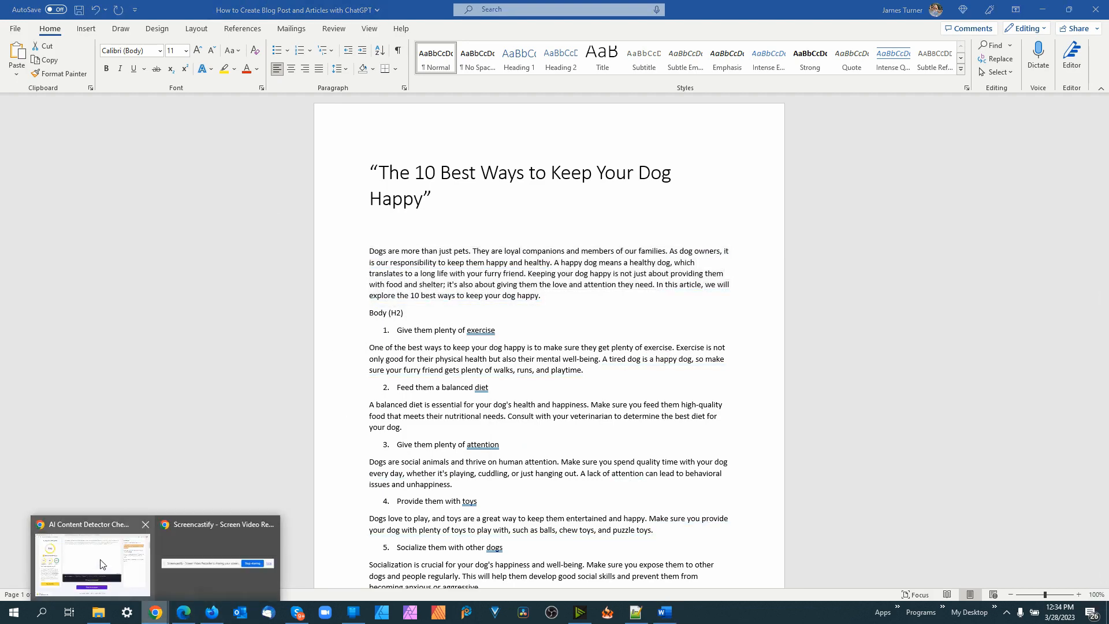
left_click(97, 588)
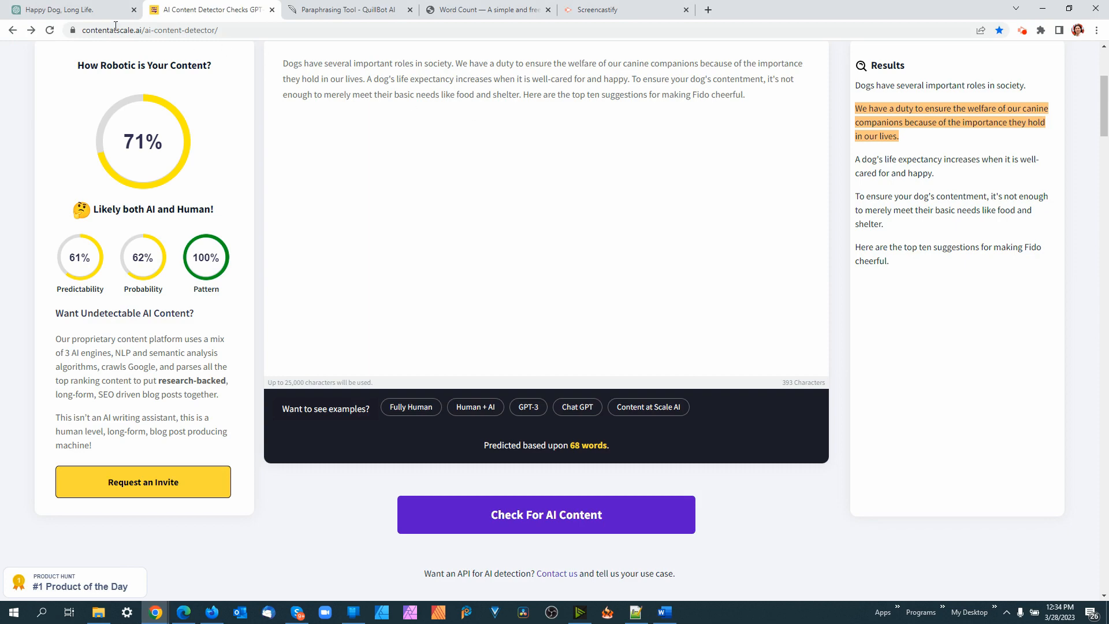
In the ChatGPT conversation, submit the prompt "rewrite this text:" followed by the copied introduction paragraph
left_click(63, 10)
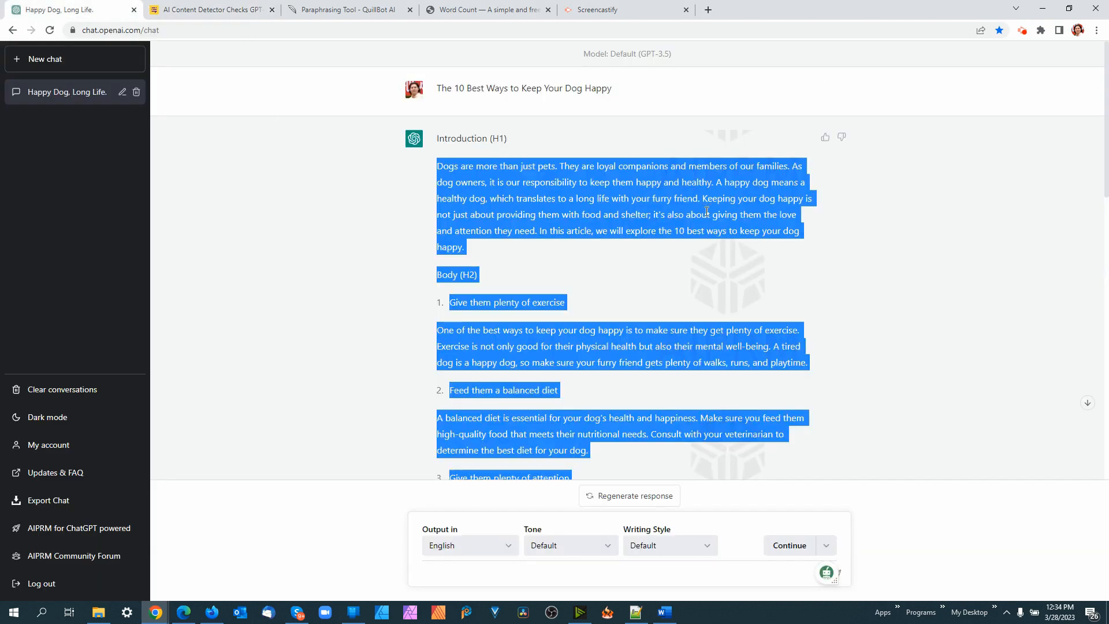
scroll(487, 376, "down", 10)
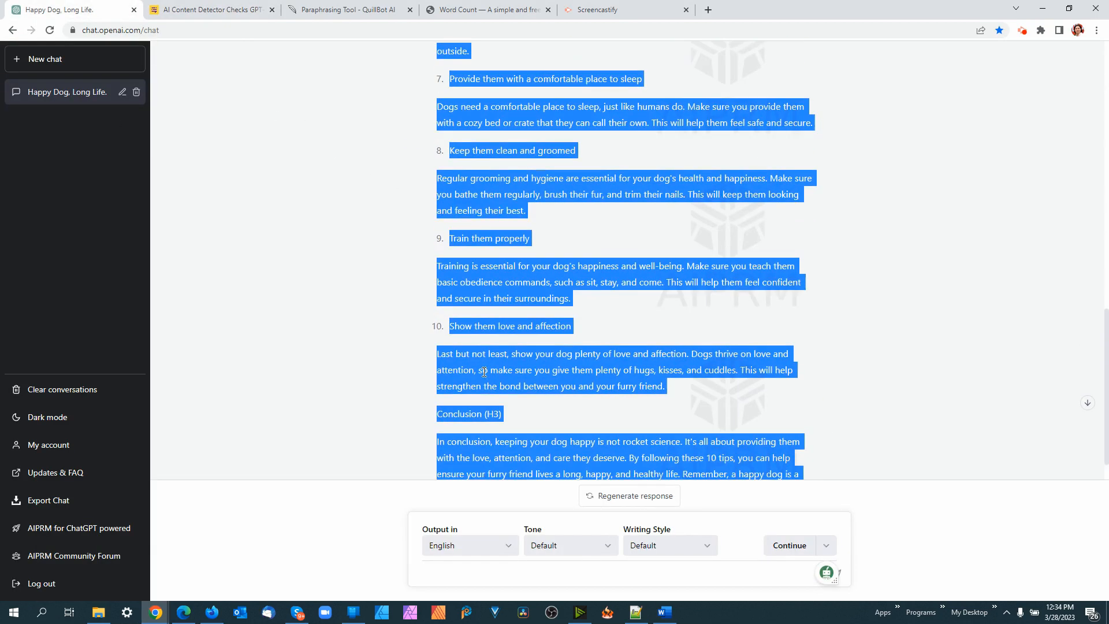
left_click(461, 572)
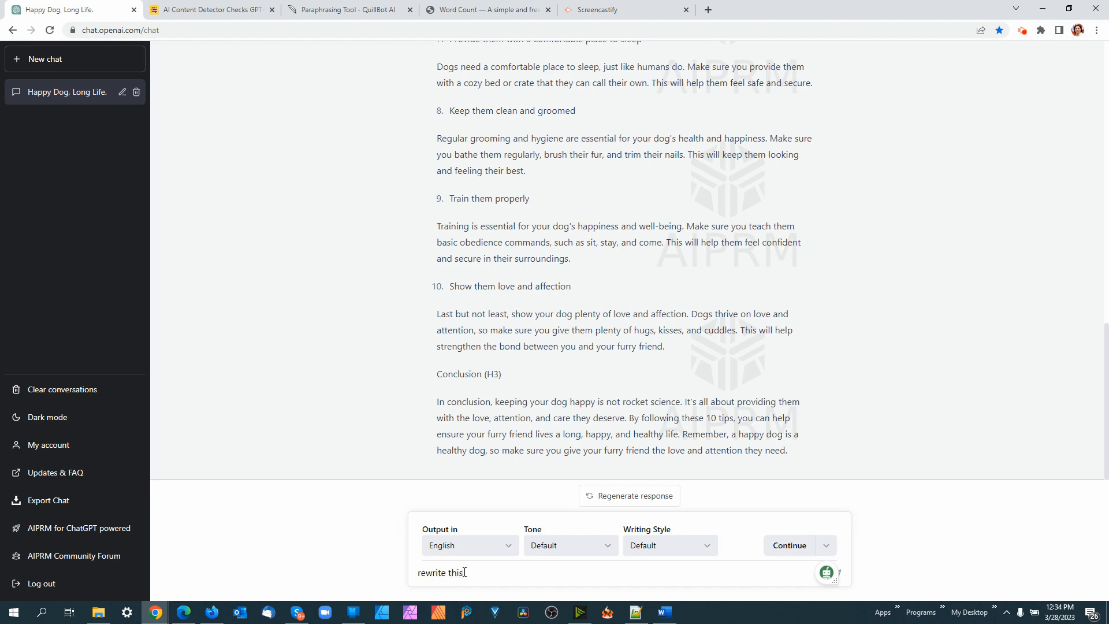
type("rewrite this text:")
key("ctrl+v")
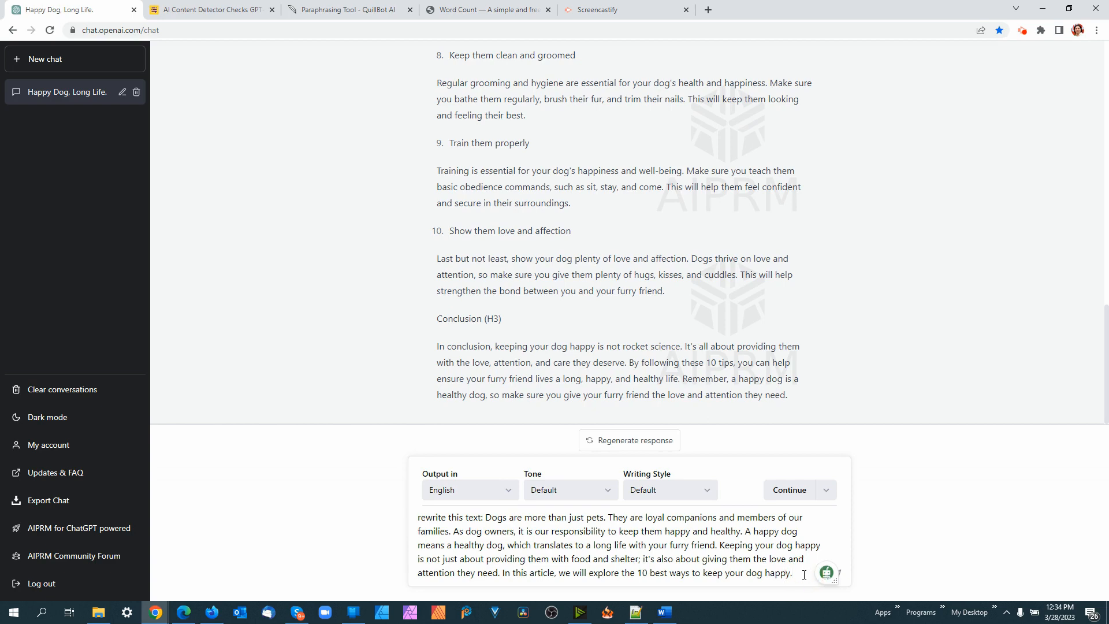
key("Return")
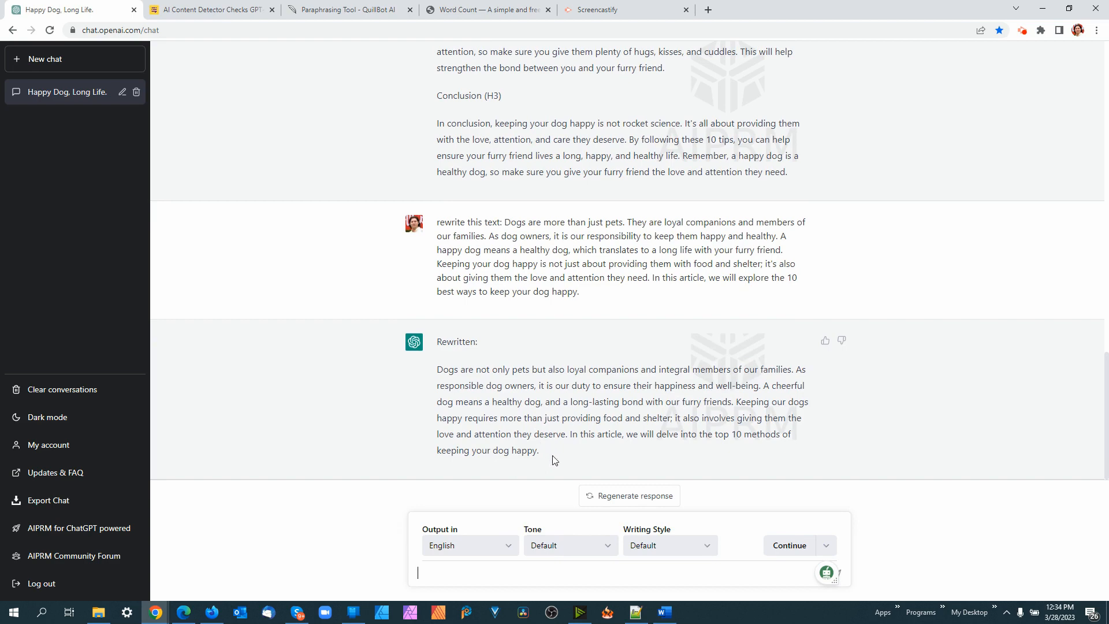
Copy ChatGPT's rewritten paragraph beginning "Dogs are not only pets"
left_click_drag(553, 456, 434, 373)
right_click(497, 383)
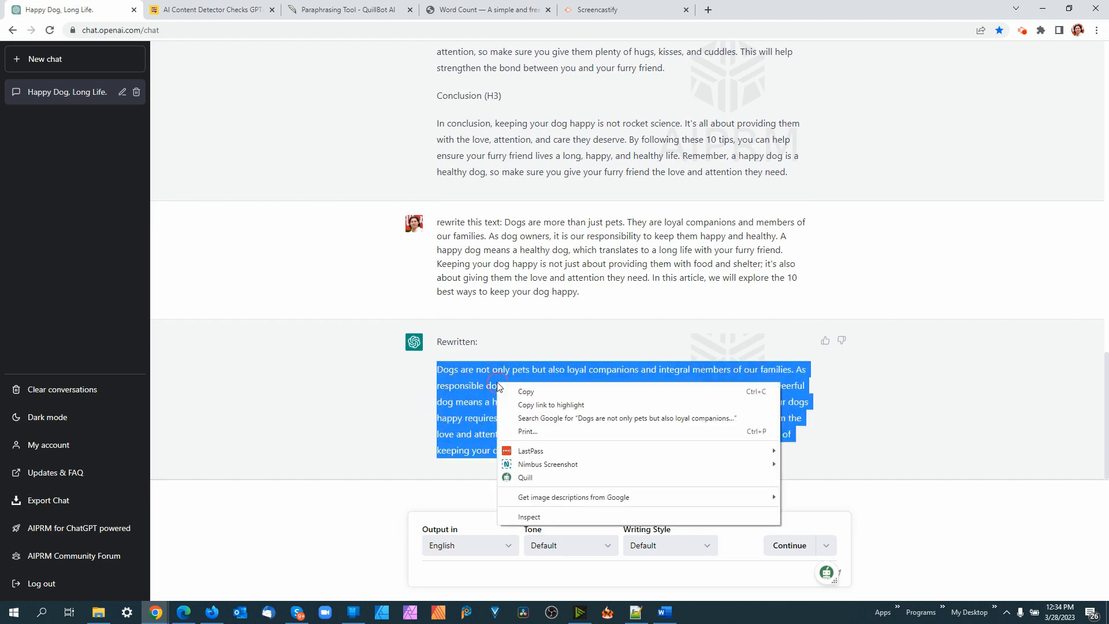
left_click(526, 392)
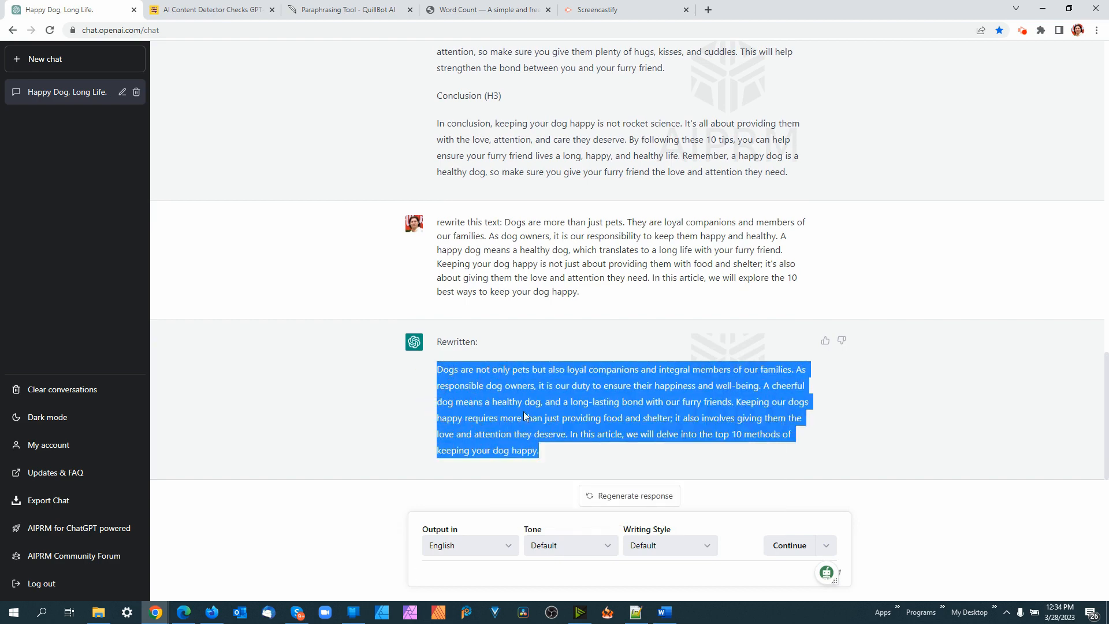
Replace the text in the AI detector with the copied ChatGPT rewrite and check it for AI content
left_click(213, 10)
left_click(392, 81)
key("ctrl+a")
key("ctrl+v")
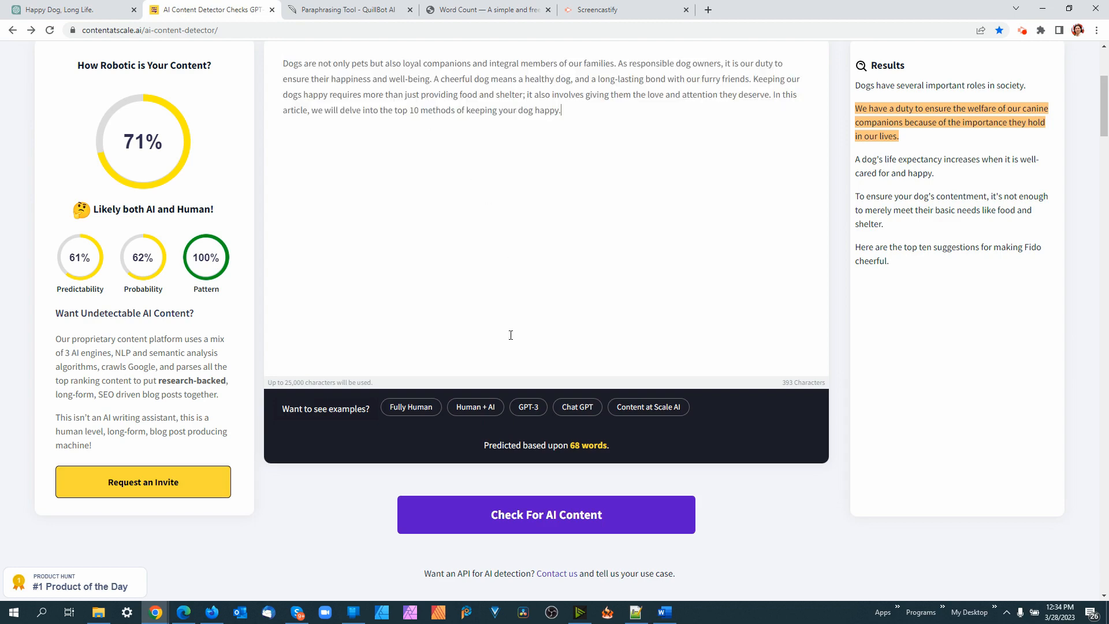
left_click(521, 520)
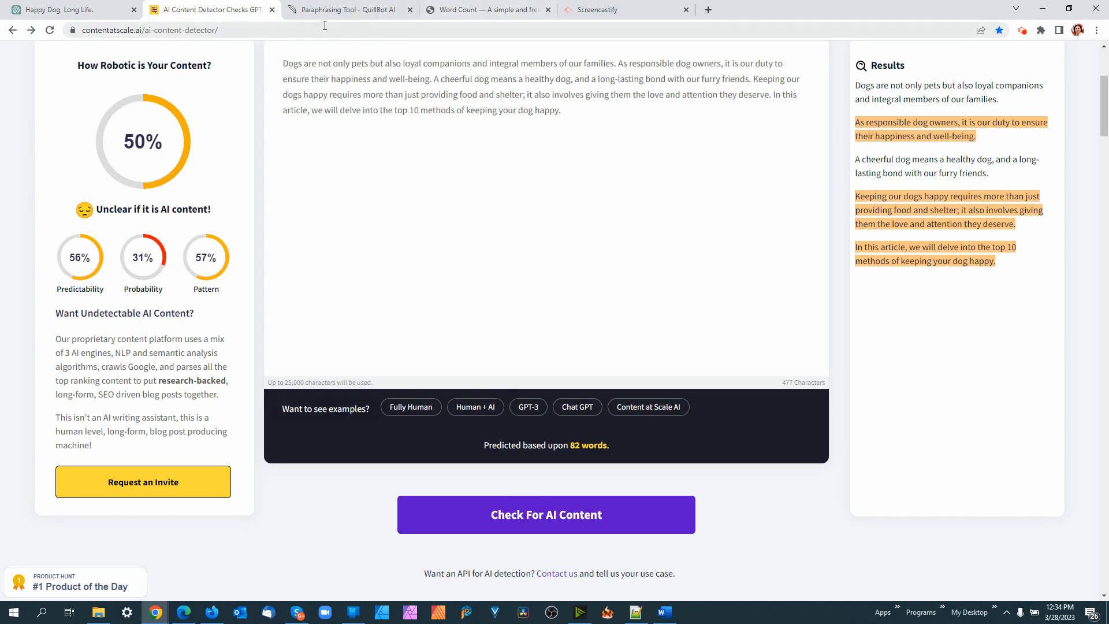
In the ChatGPT conversation, submit the follow-up prompt "make it a little longer, but no more than two paragraphs."
left_click(75, 12)
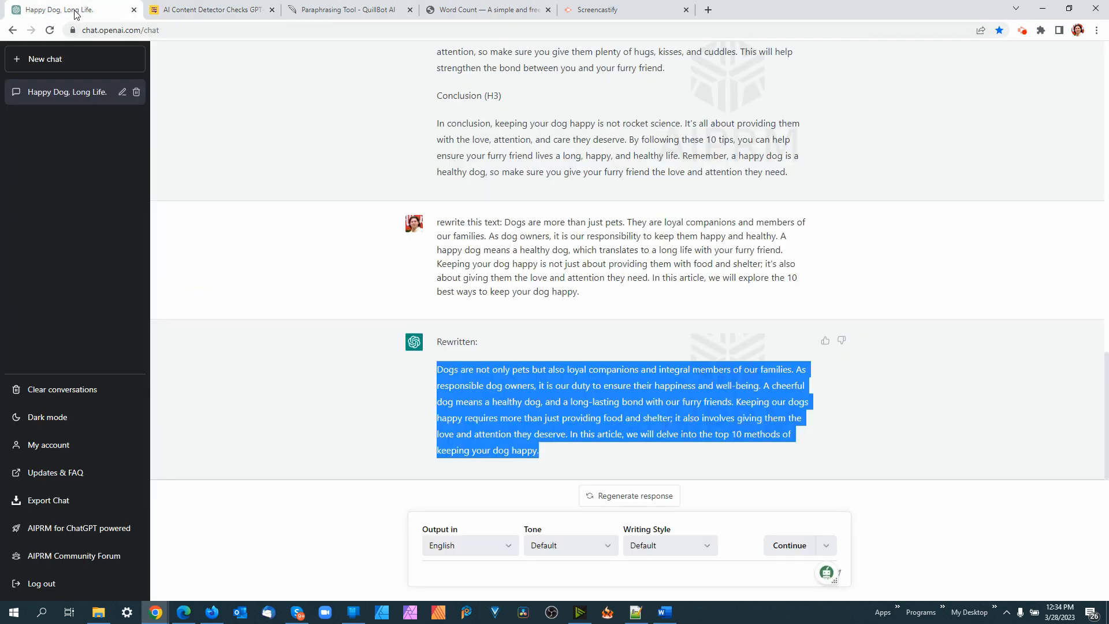
left_click(464, 573)
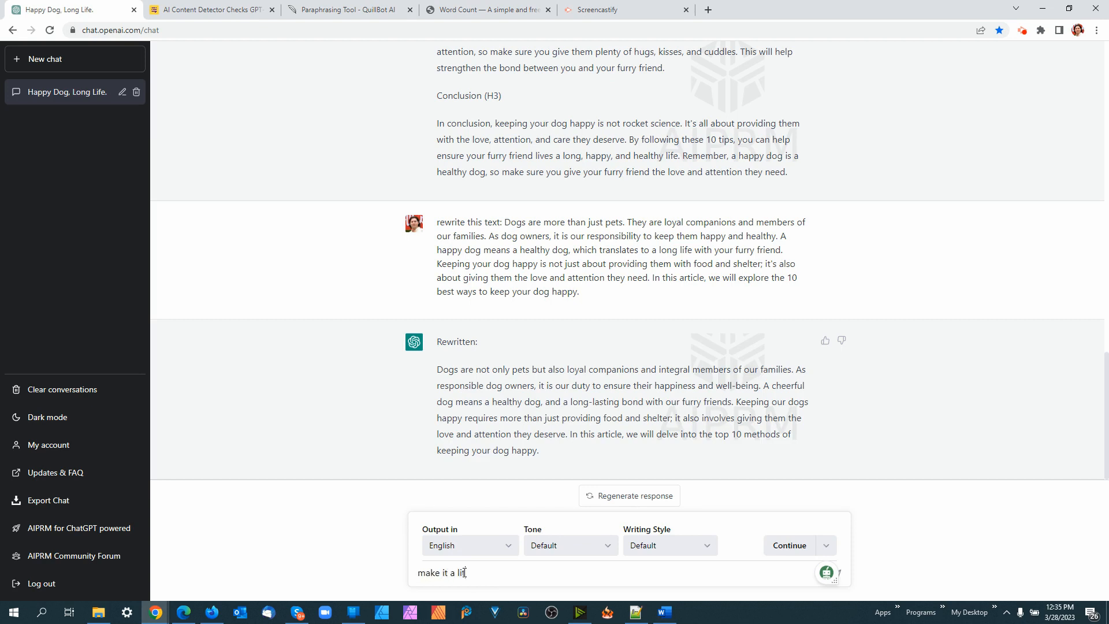
type("make it a little longer, but no more than two paragraphs")
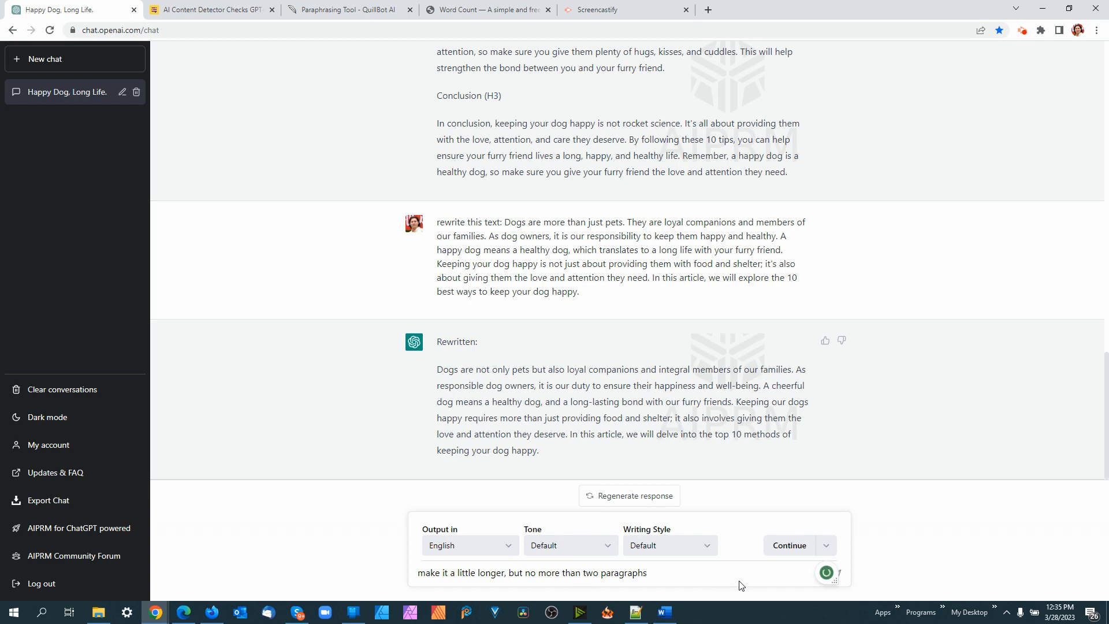
type(".")
key("Return")
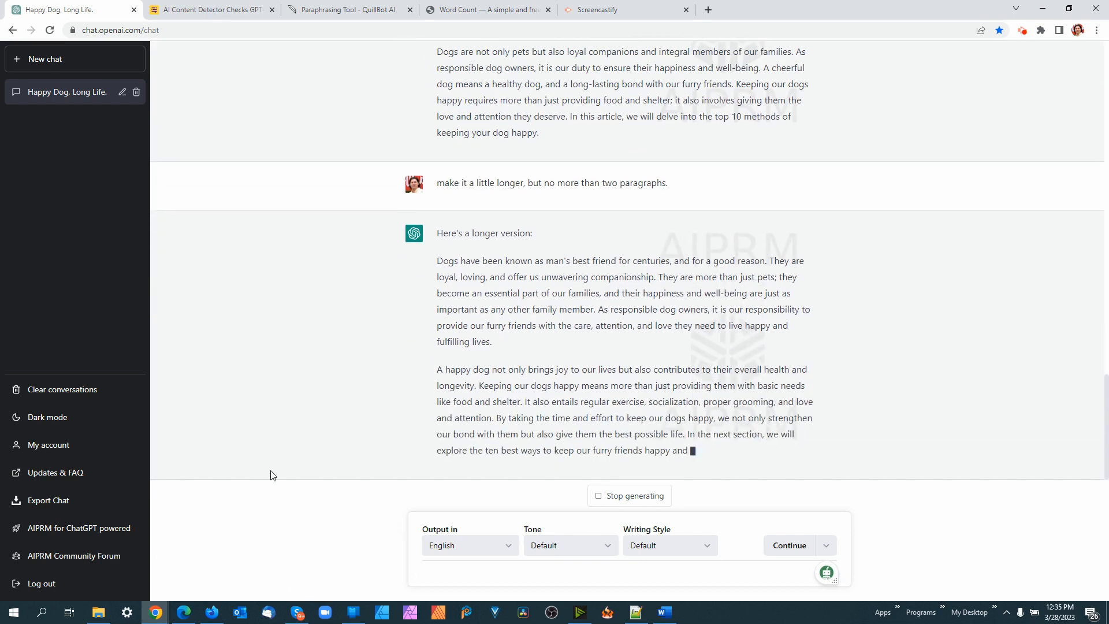
Copy both paragraphs of ChatGPT's longer version, beginning "Dogs have been known as man's best friend"
left_click_drag(723, 451, 425, 261)
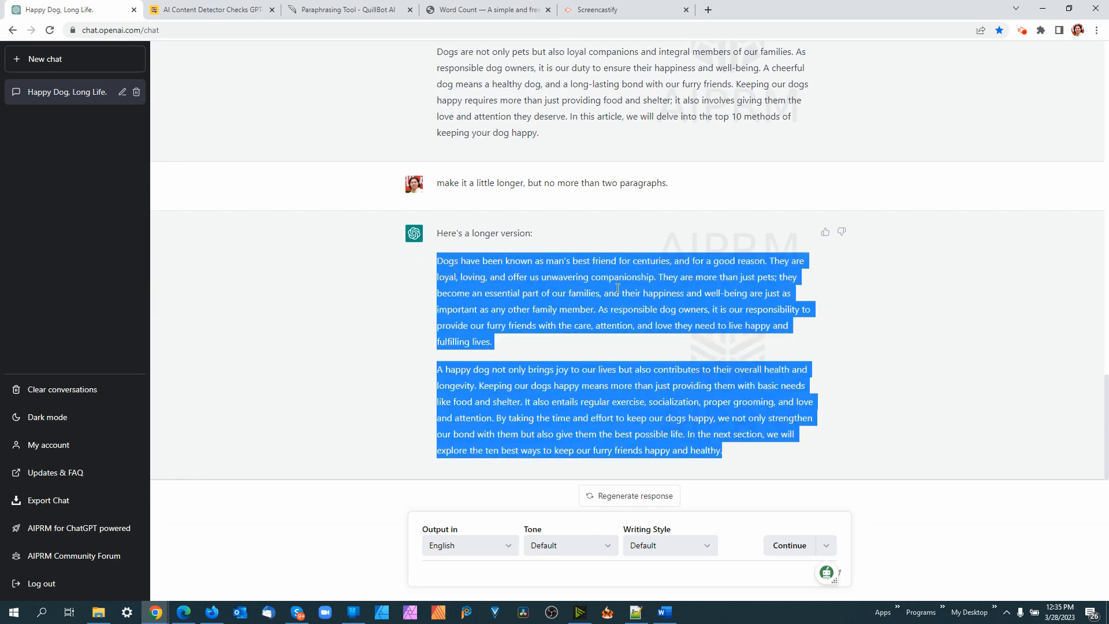
right_click(616, 284)
left_click(635, 298)
Replace the text in the AI detector with the copied two-paragraph version and check it for AI content
left_click(329, 14)
left_click(231, 12)
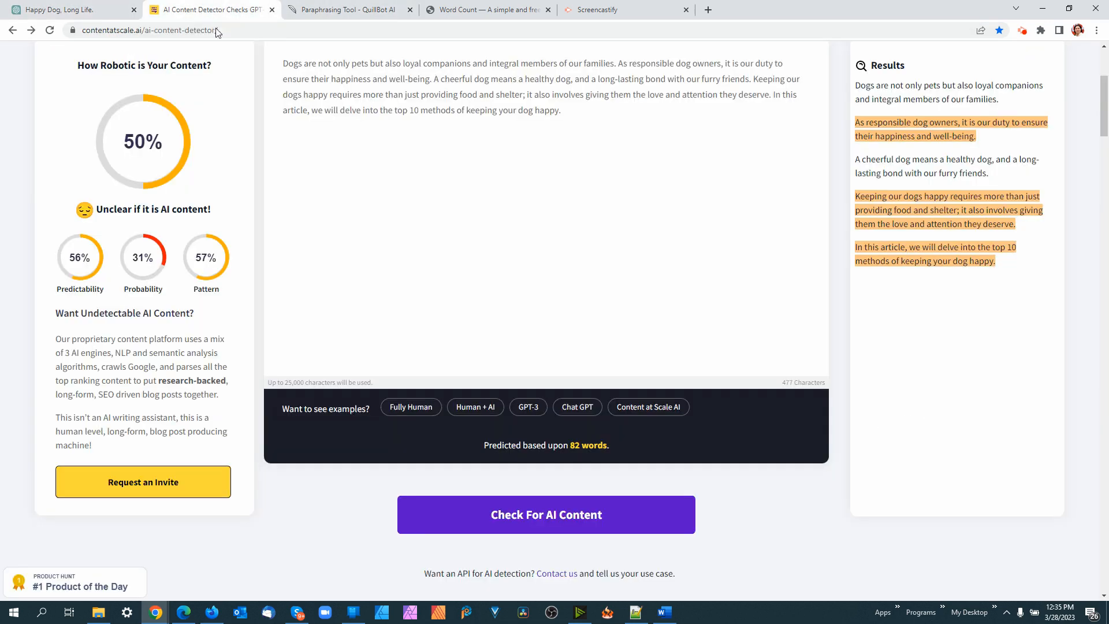
left_click_drag(608, 120, 283, 67)
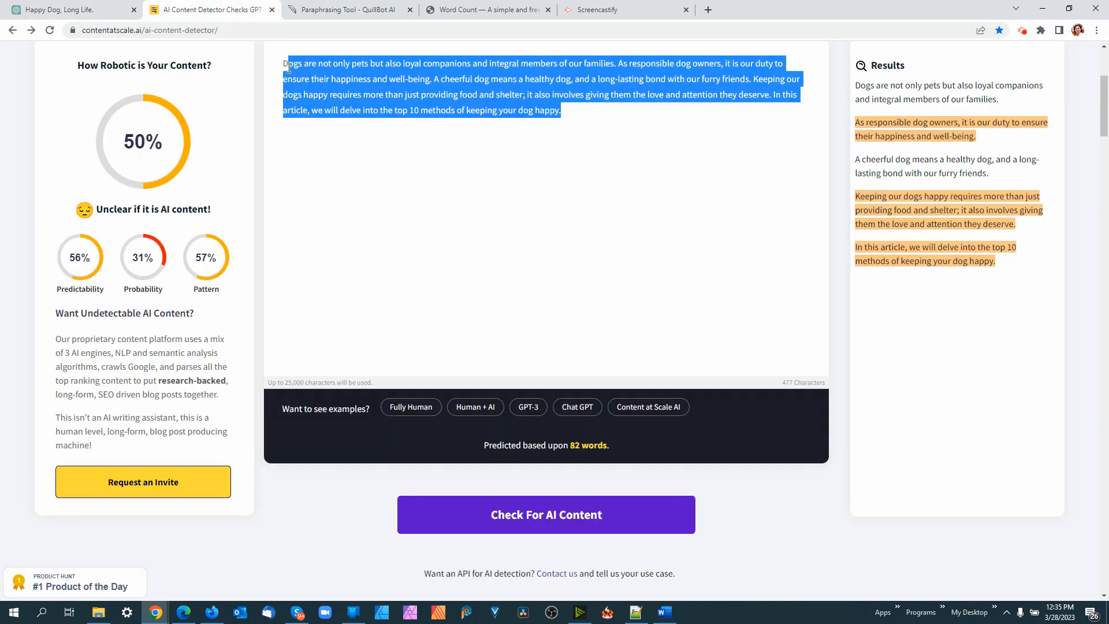
double_click(292, 68)
key("ctrl+a")
key("ctrl+v")
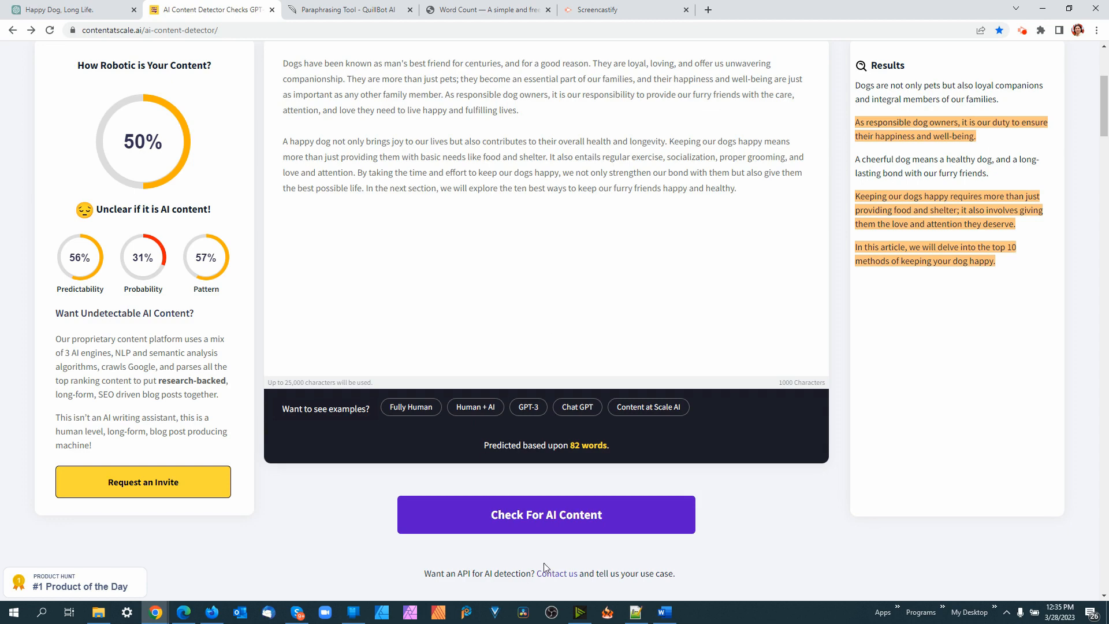
left_click(548, 518)
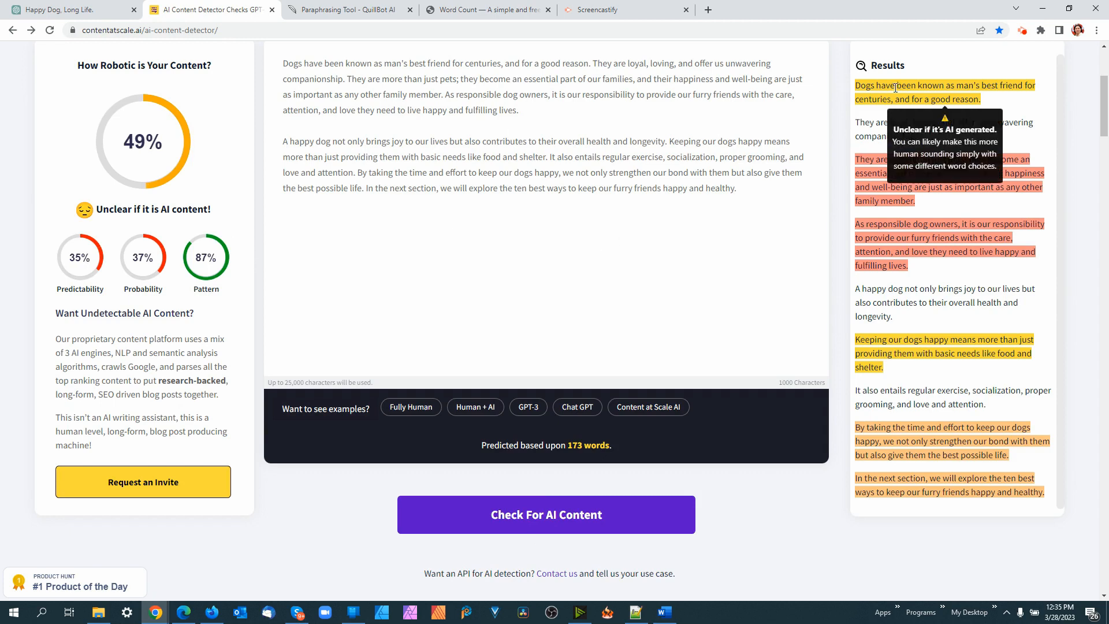
Replace the QuillBot input with the copied two-paragraph text and paraphrase it in Shorten mode
left_click(378, 5)
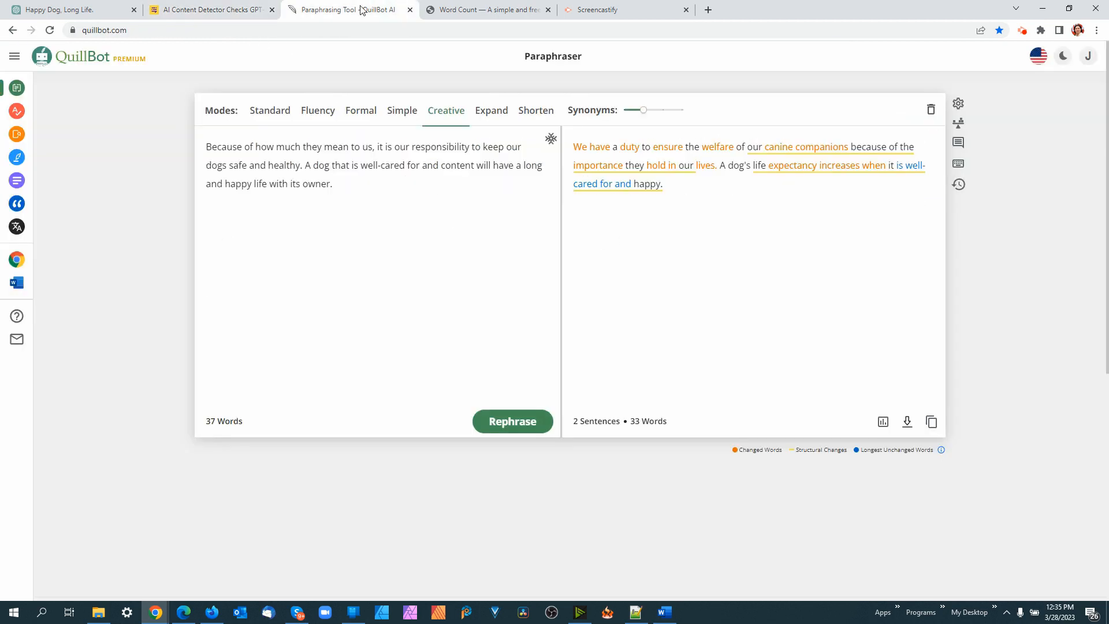
left_click_drag(346, 189, 200, 152)
key("ctrl+v")
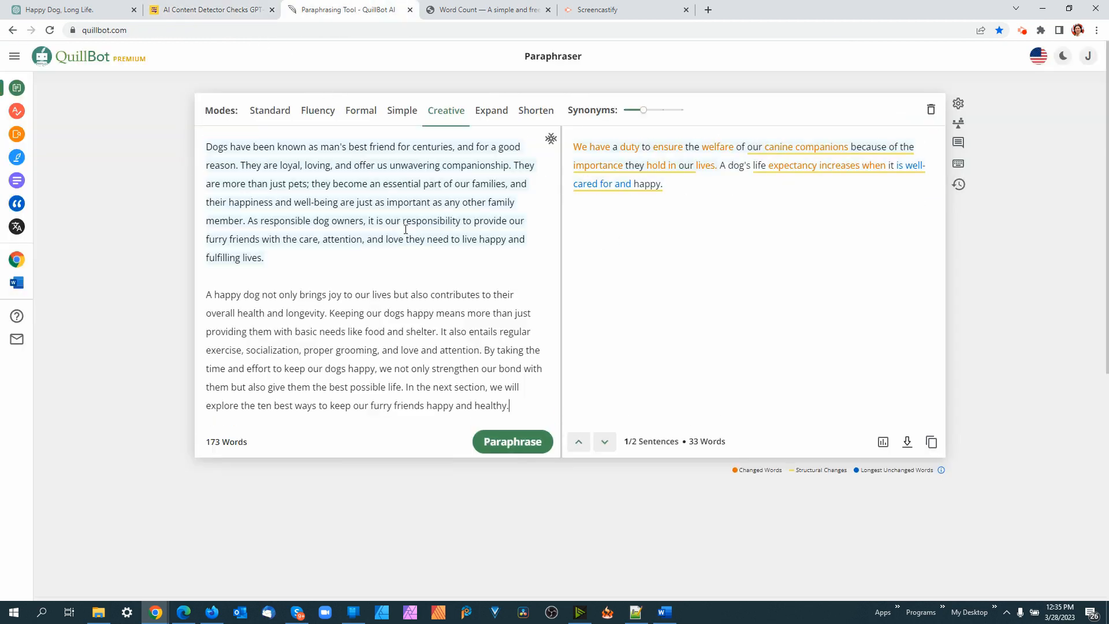
left_click(534, 113)
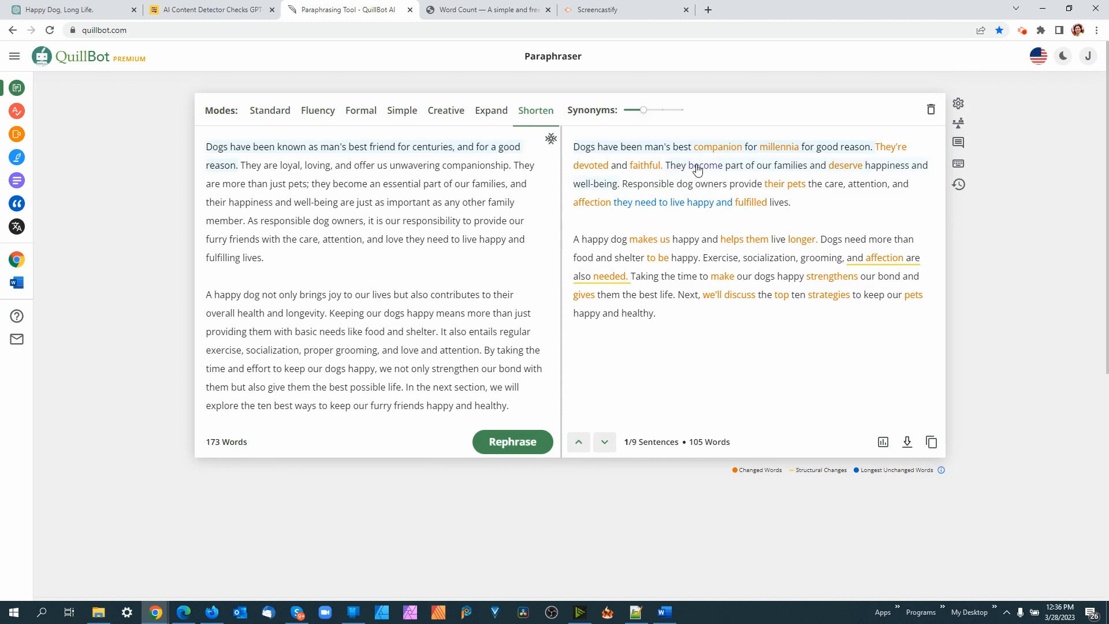
In the first sentence of the QuillBot paraphrase, replace "best companion" with the suggested "best friend"
left_click(725, 150)
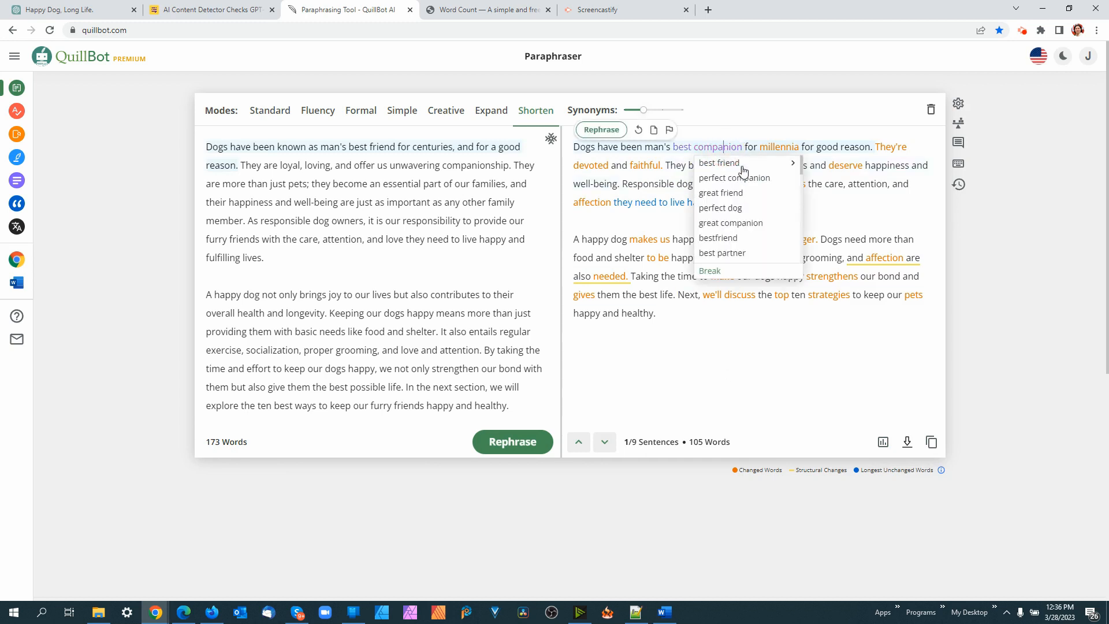
left_click(721, 163)
mouse_move(784, 154)
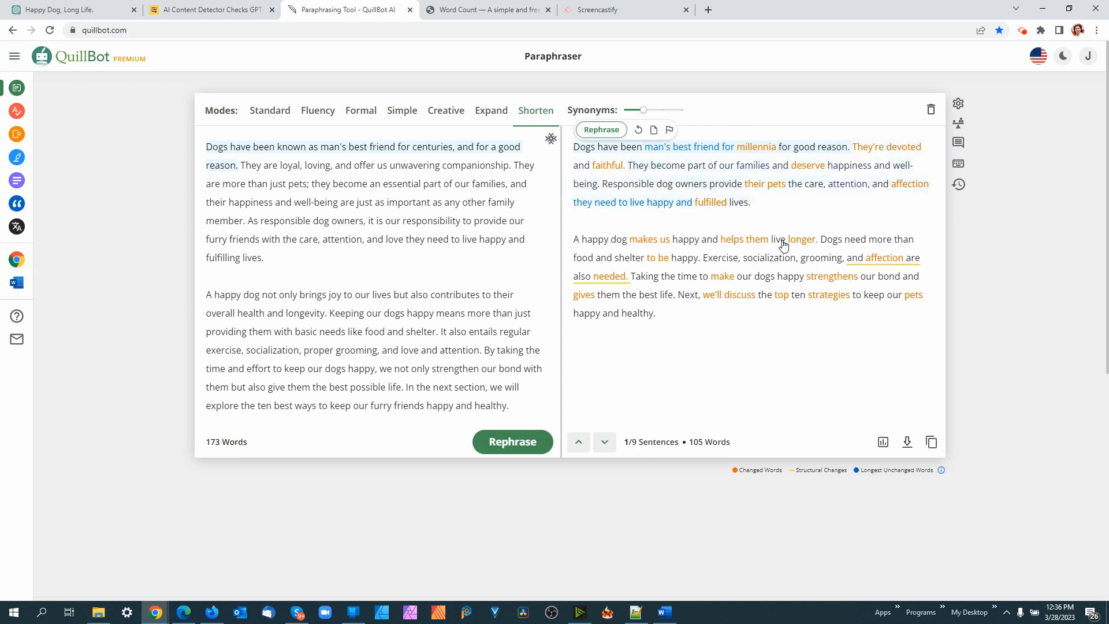
left_click(807, 167)
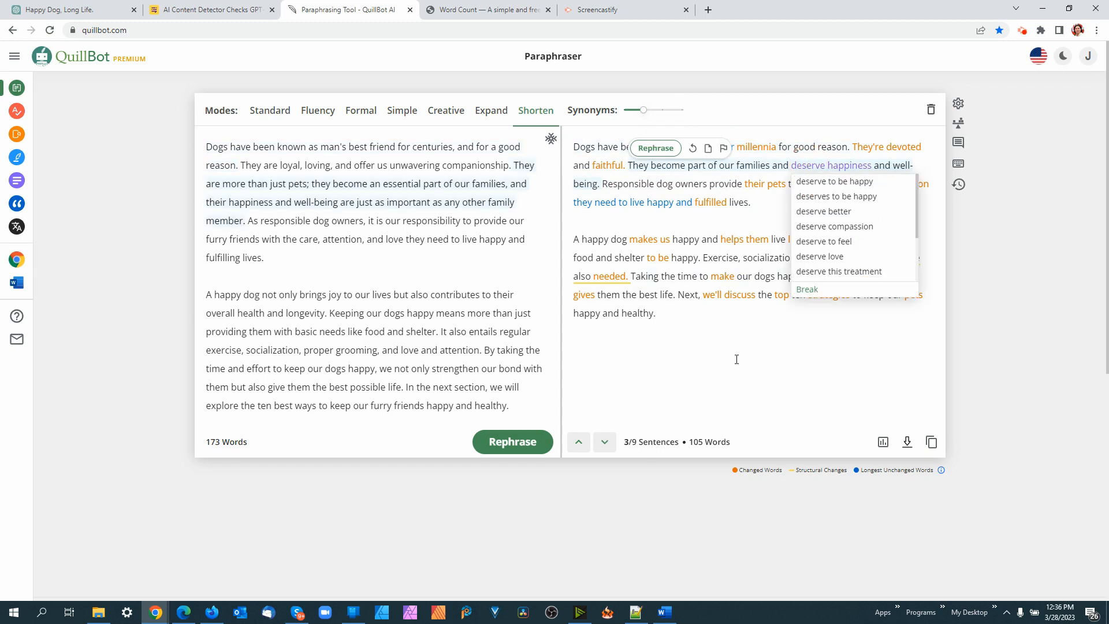
left_click(726, 389)
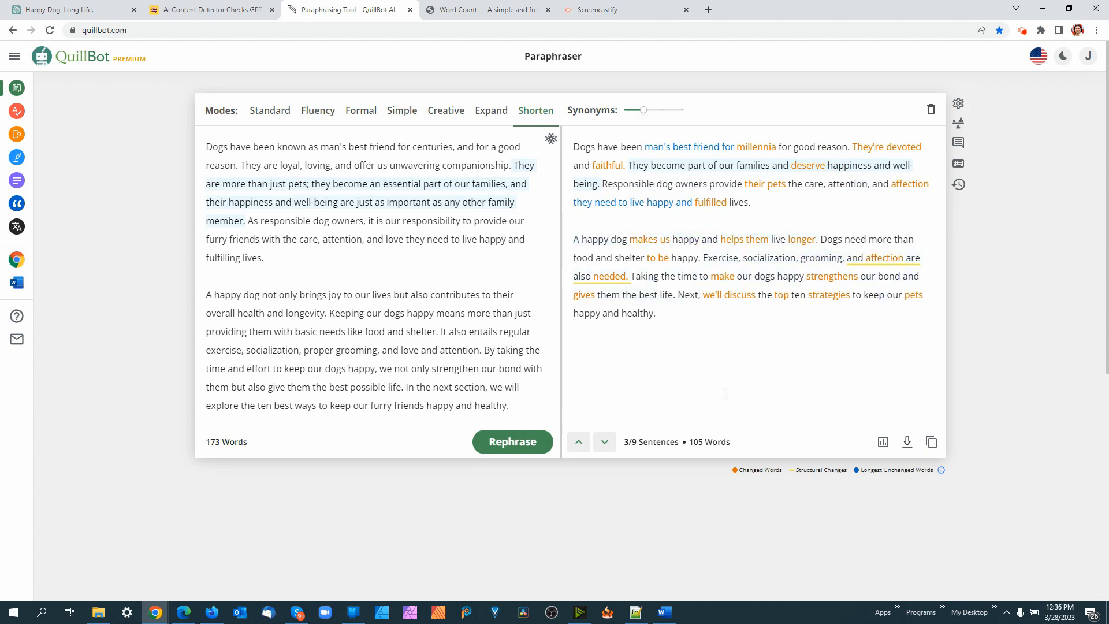
Copy the shortened QuillBot paraphrase and replace the text in the AI detector with it
left_click(930, 442)
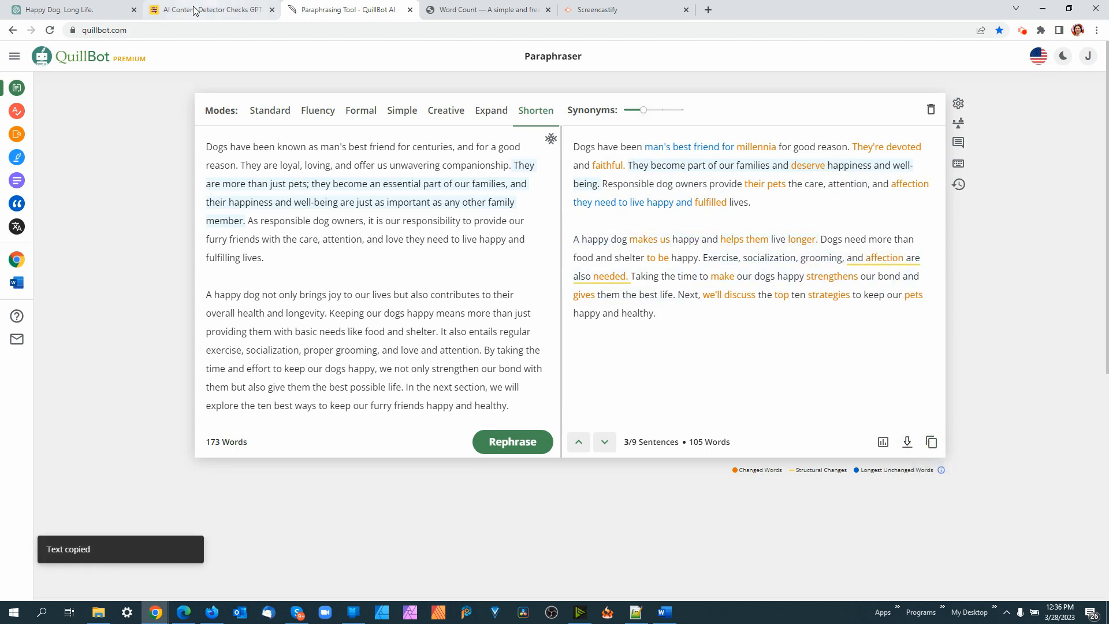
left_click(197, 10)
left_click_drag(739, 193, 281, 58)
key("ctrl+v")
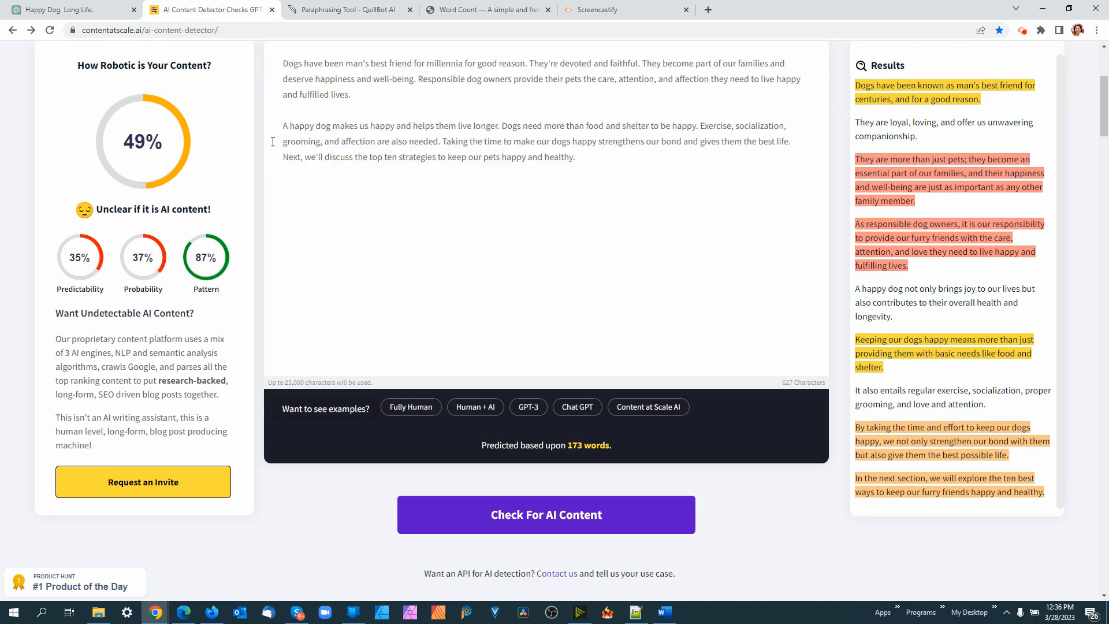
Join the two paragraphs in the AI detector into one and recheck the content
left_click(283, 127)
key("BackSpace")
key("BackSpace")
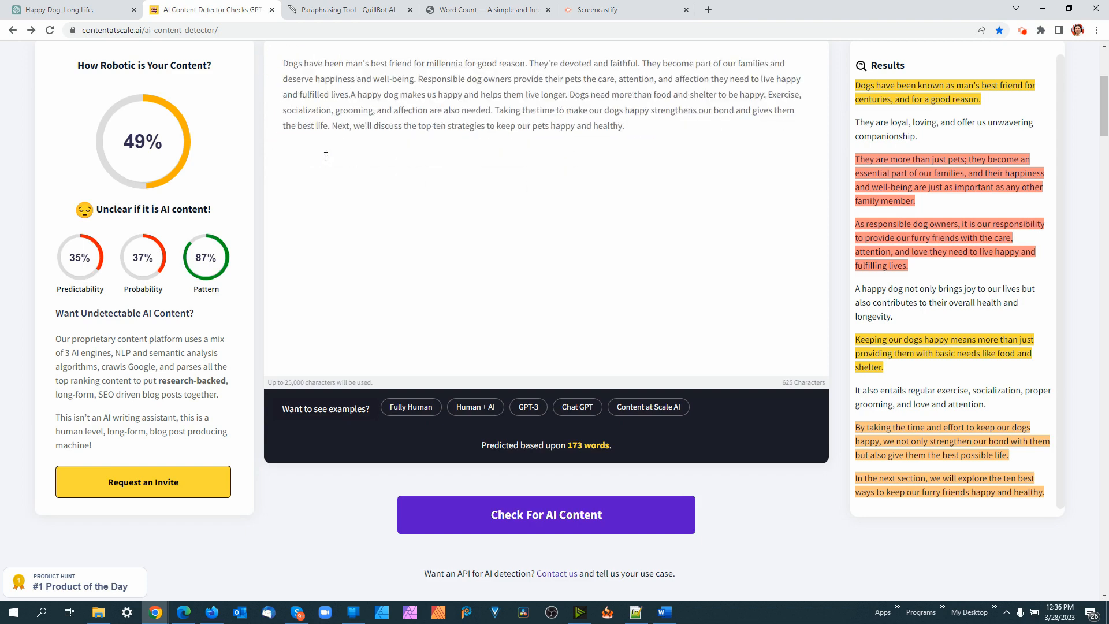
left_click(560, 523)
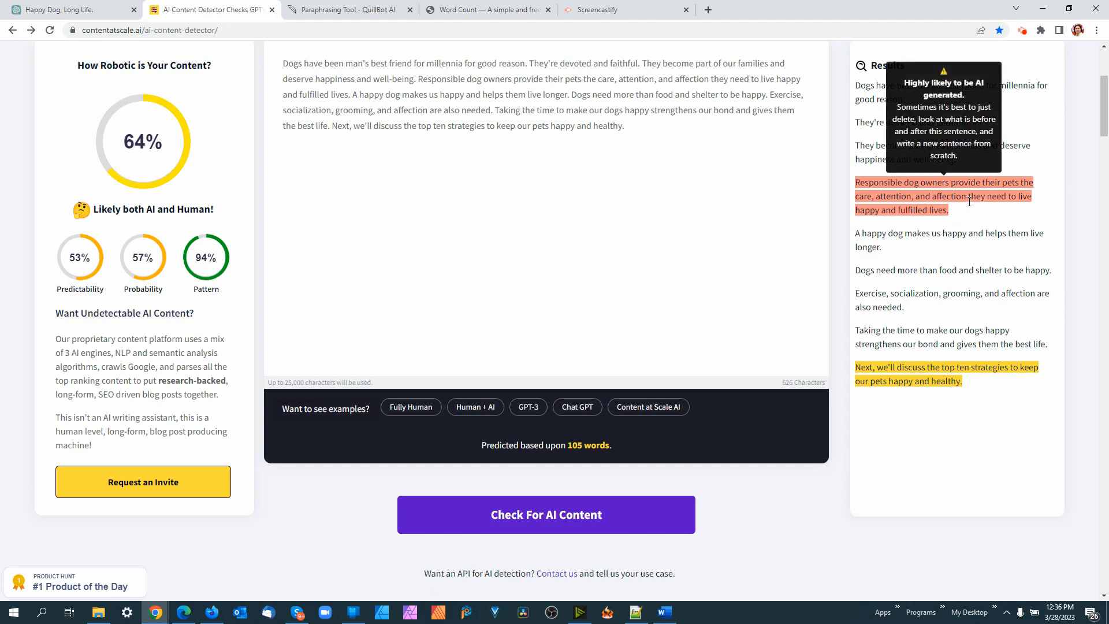
Copy the red-highlighted "Responsible dog owners provide their pets" sentence from the detector results
left_click_drag(965, 216, 842, 179)
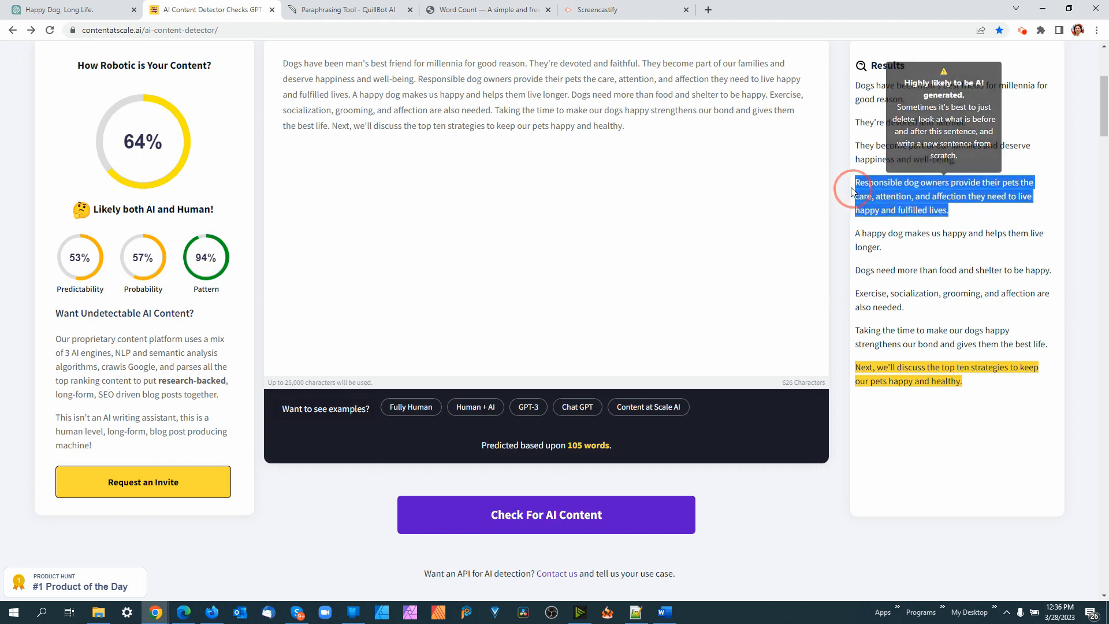
right_click(894, 194)
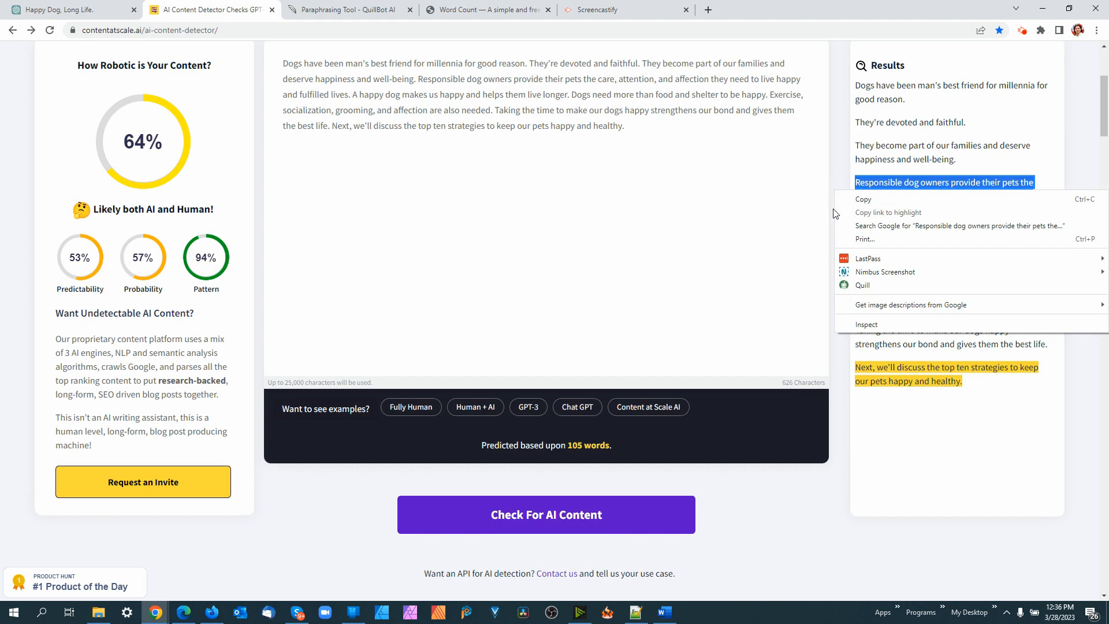
left_click(864, 200)
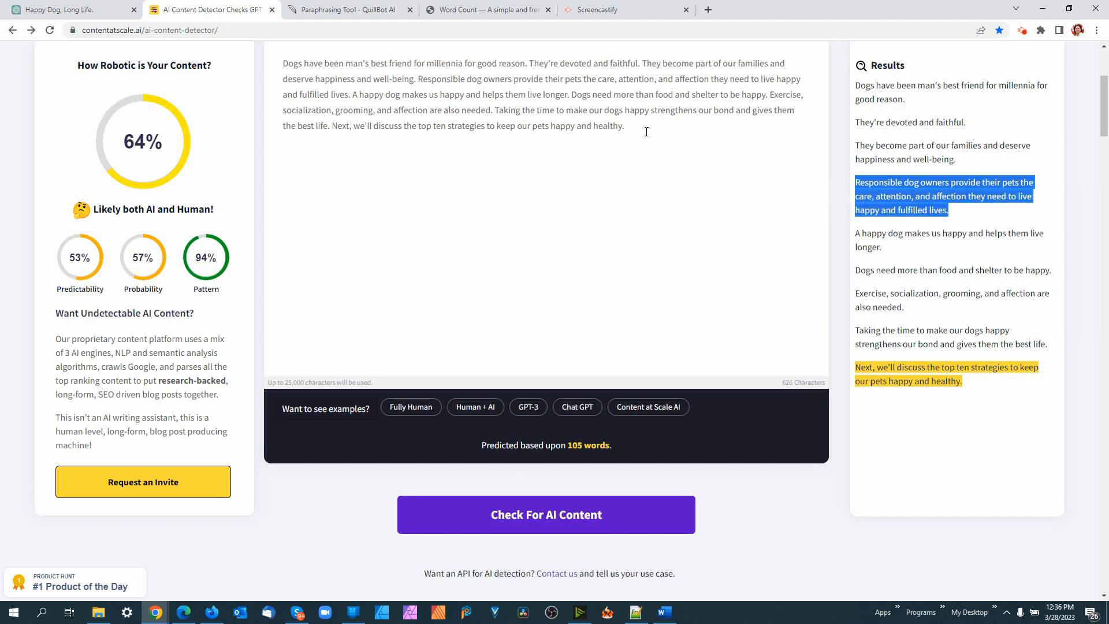
Move the sentence beginning "Next, we'll discuss" into its own paragraph, separated by a blank line
left_click(335, 126)
key("Return")
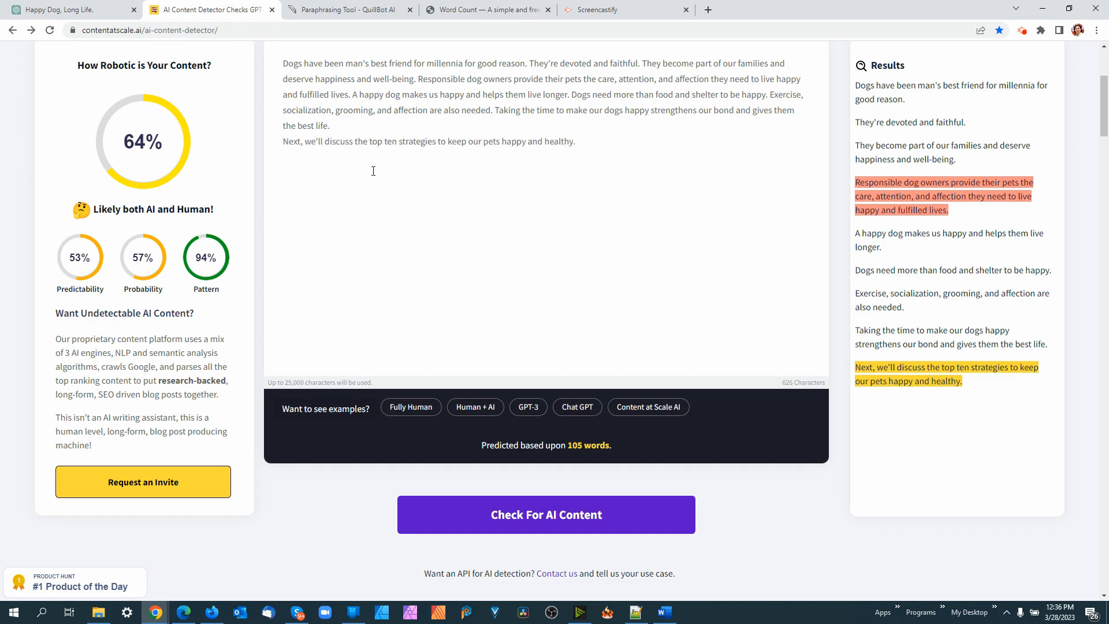
key("Return")
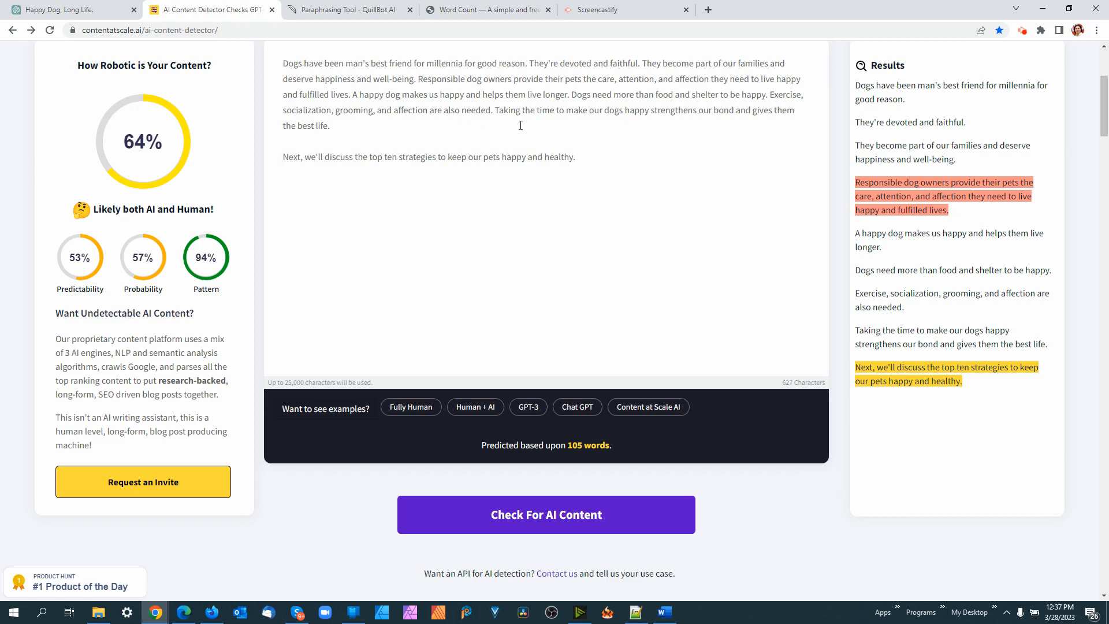
Select the "Responsible dog owners" sentence in the detector text and paraphrase its copy in QuillBot in Shorten mode, replacing the previous input
left_click_drag(420, 78, 355, 94)
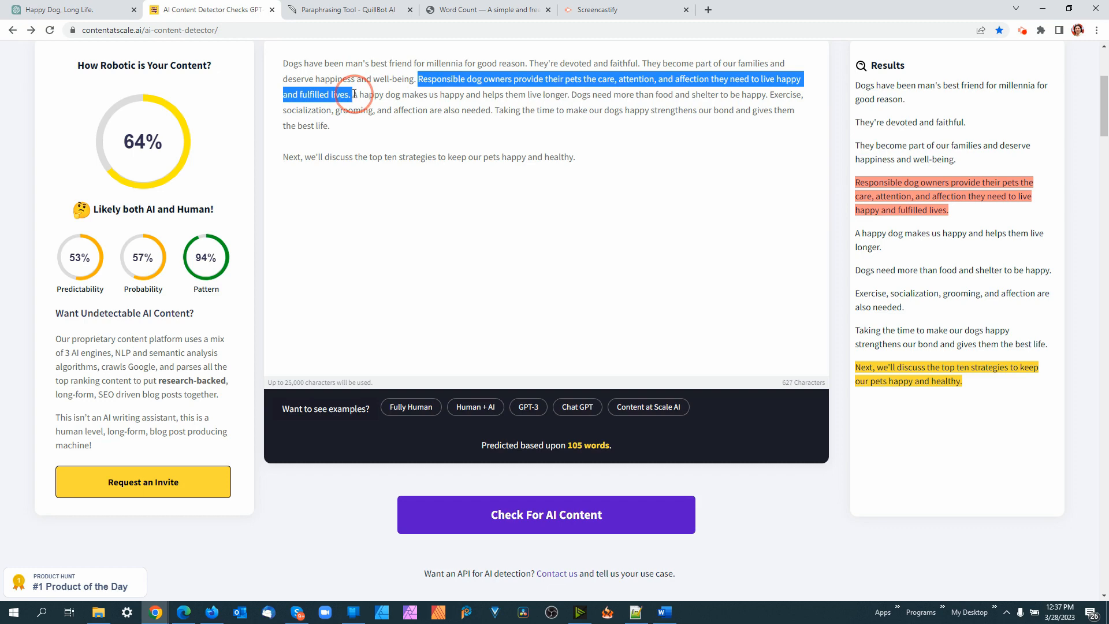
left_click(360, 15)
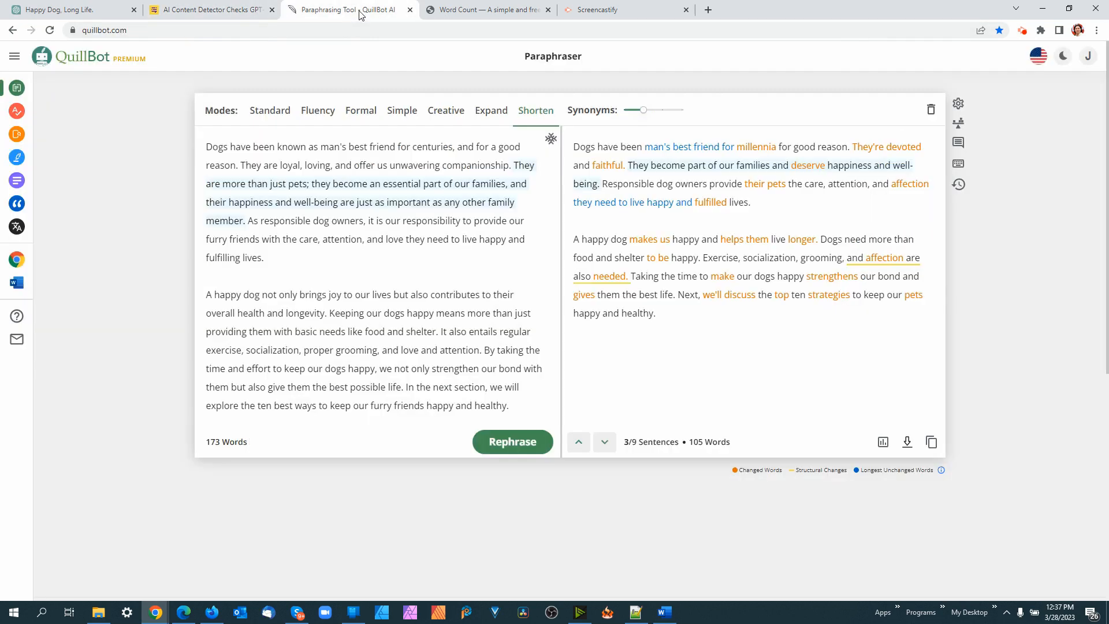
right_click(297, 174)
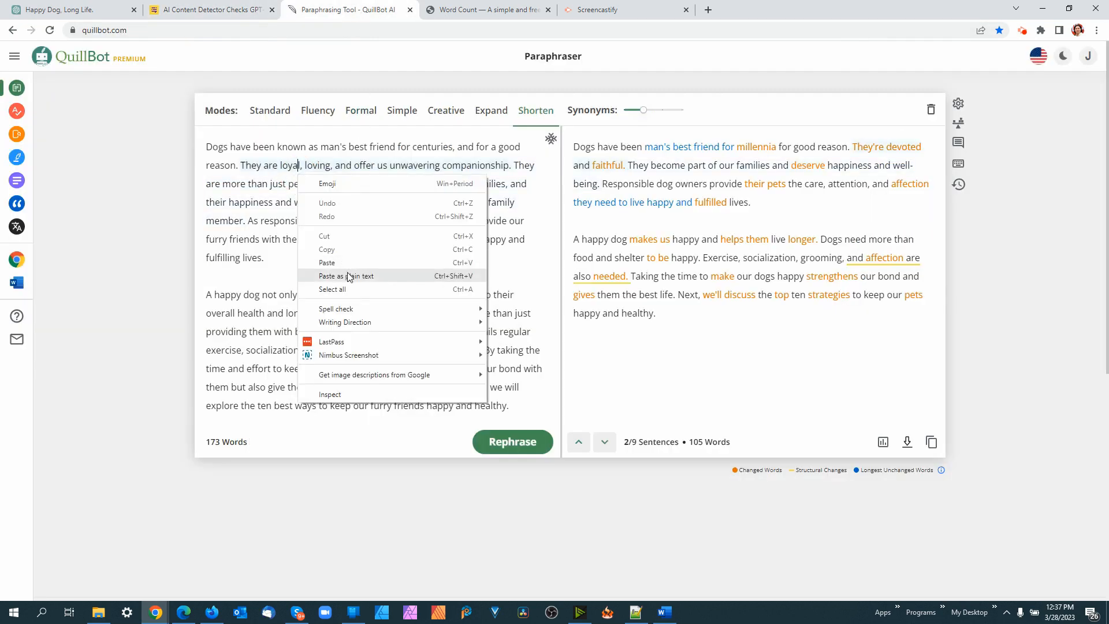
left_click(356, 288)
key("ctrl+v")
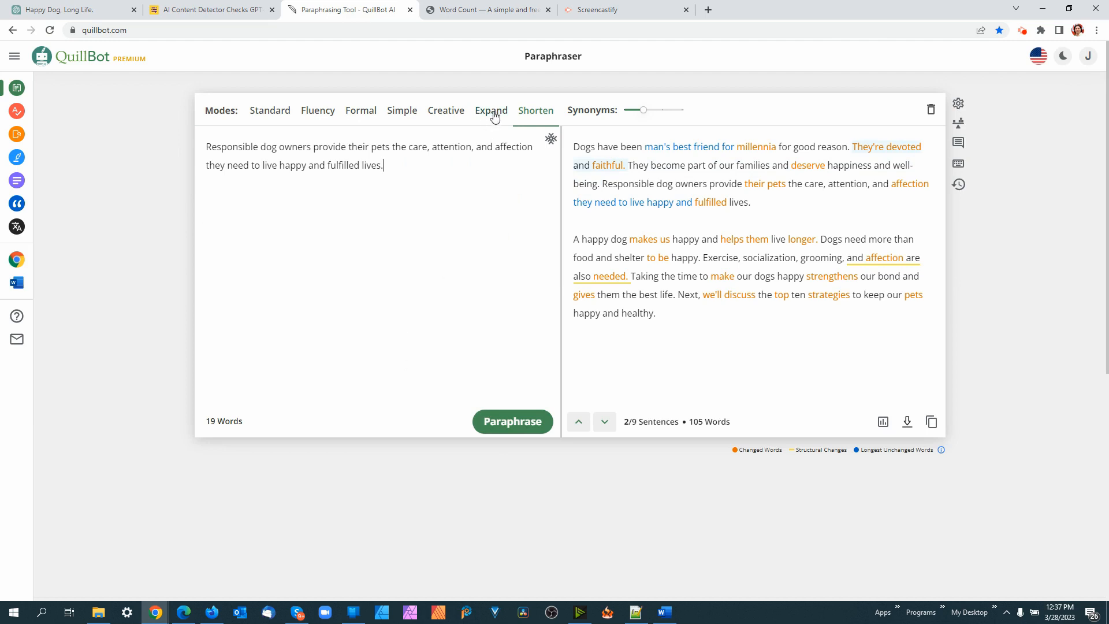
left_click(513, 422)
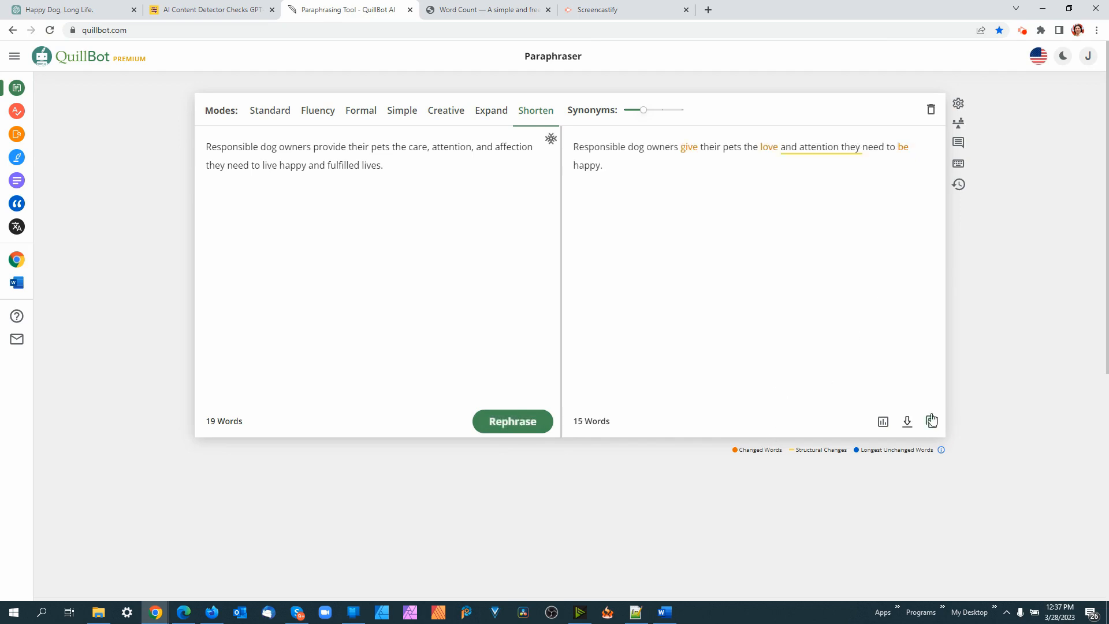
Replace the selected sentence in the AI detector with QuillBot's "Responsible dog owners give their pets the love" version and recheck the content
left_click(930, 422)
left_click(238, 13)
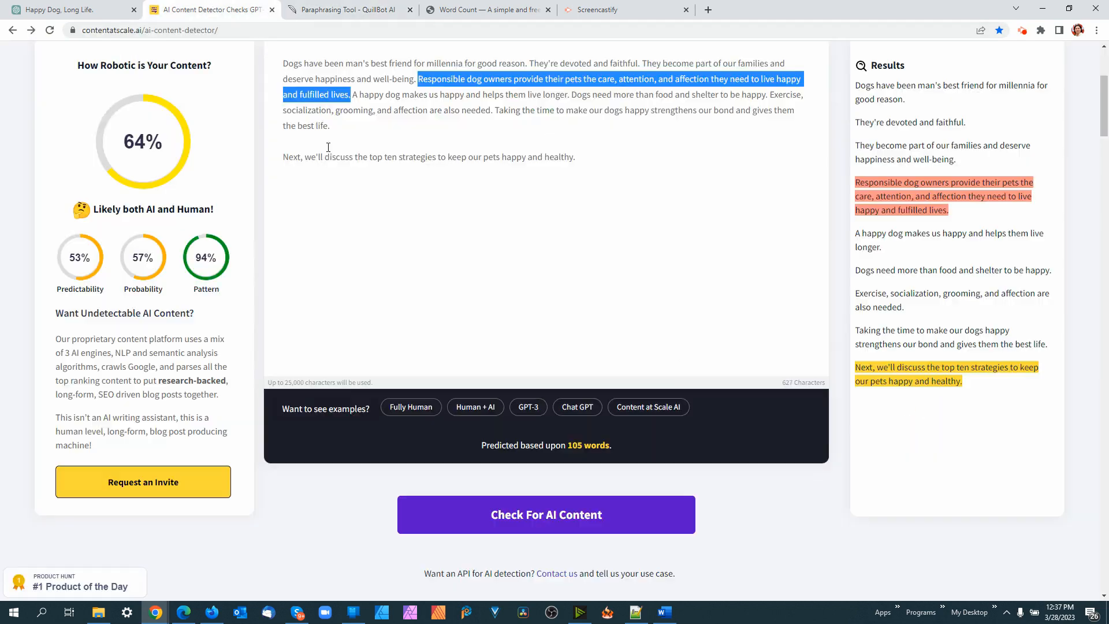
key("ctrl+v")
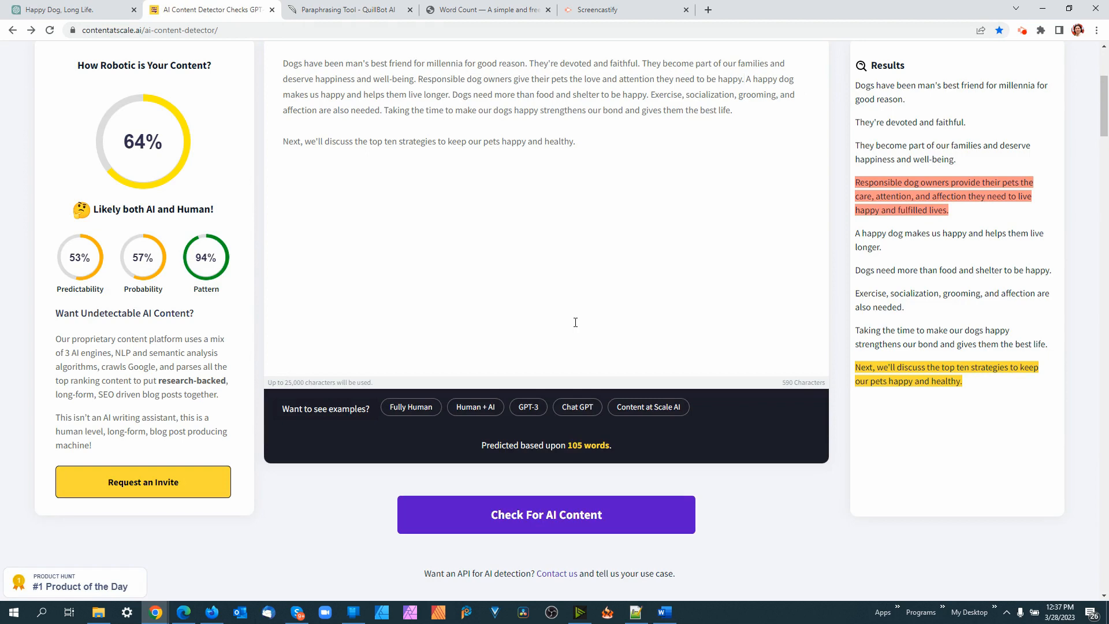
left_click(539, 519)
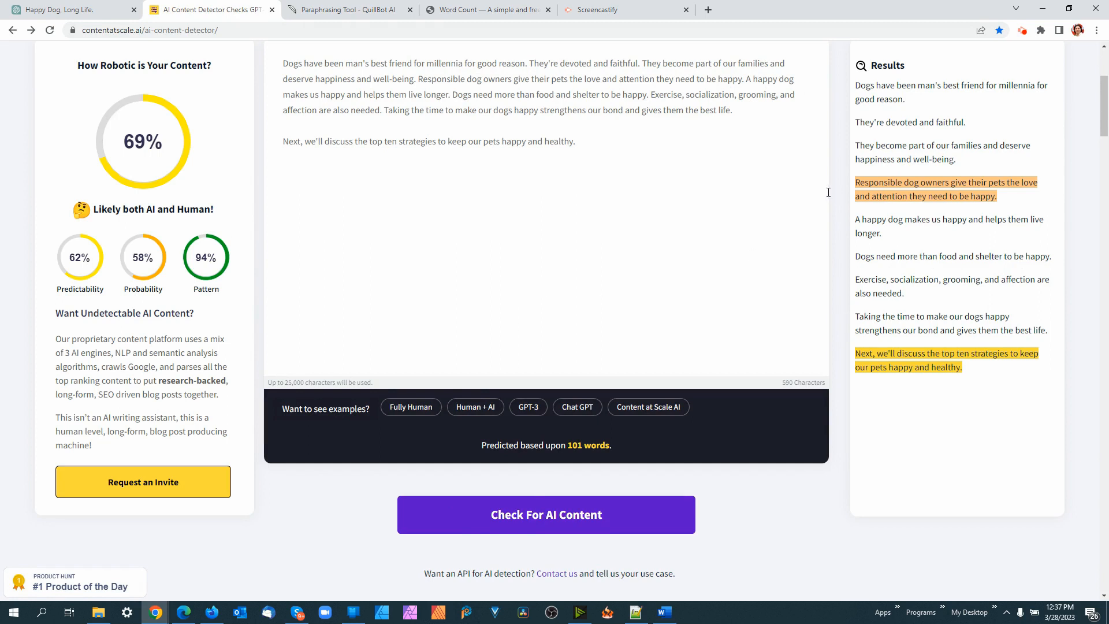
Rephrase the "Responsible dog owners" sentence in QuillBot in Shorten mode, paraphrase it again in Creative mode, and copy the Creative version
left_click(358, 12)
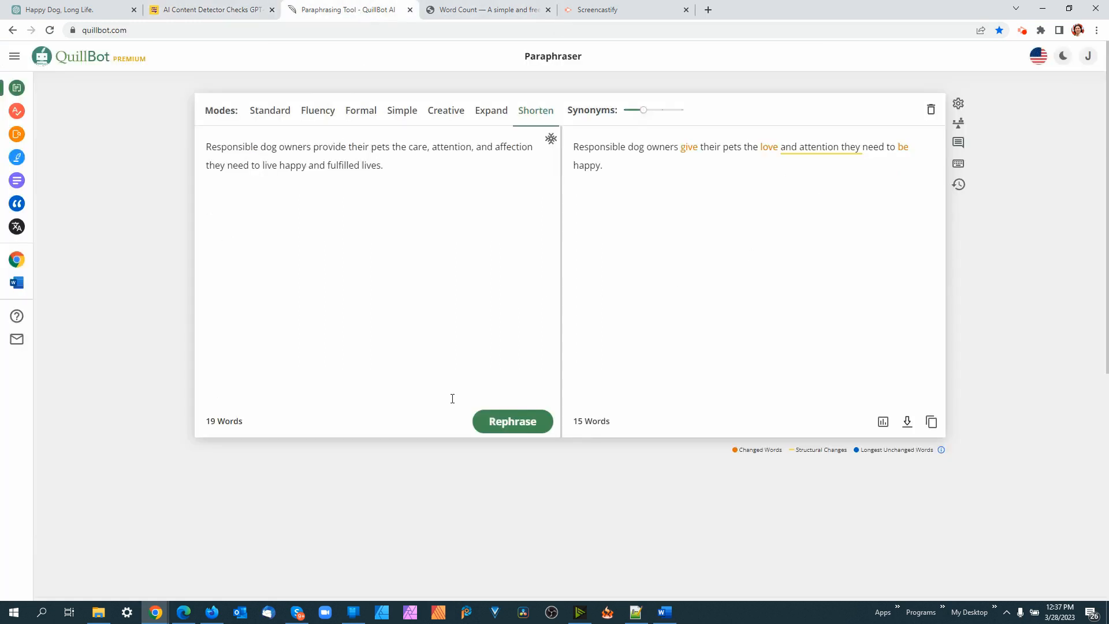
left_click(511, 426)
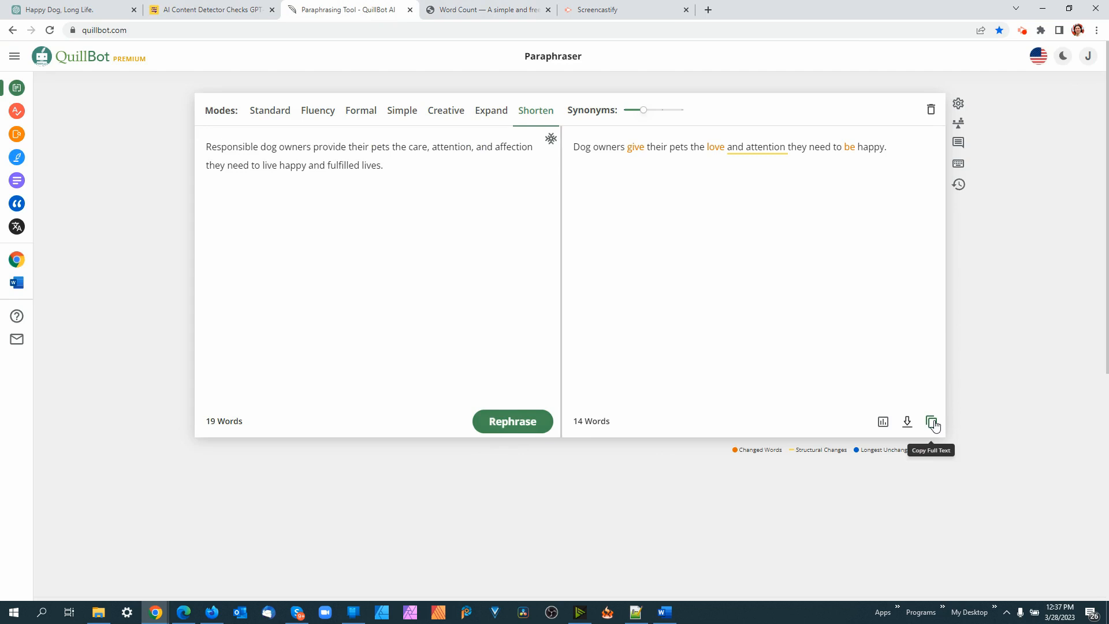
left_click(507, 422)
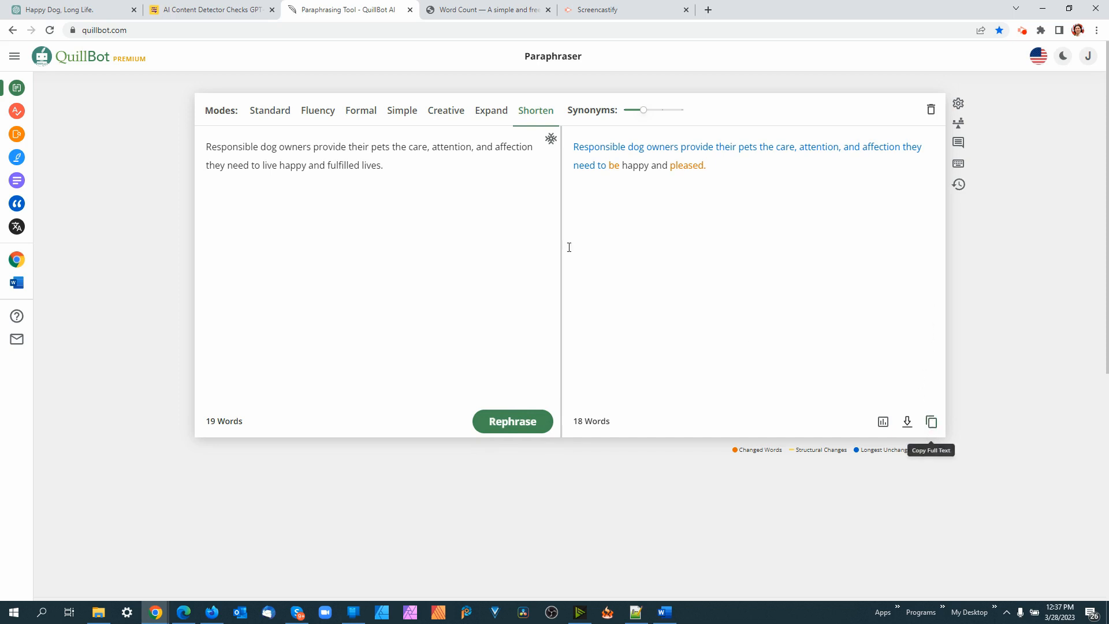
left_click(439, 112)
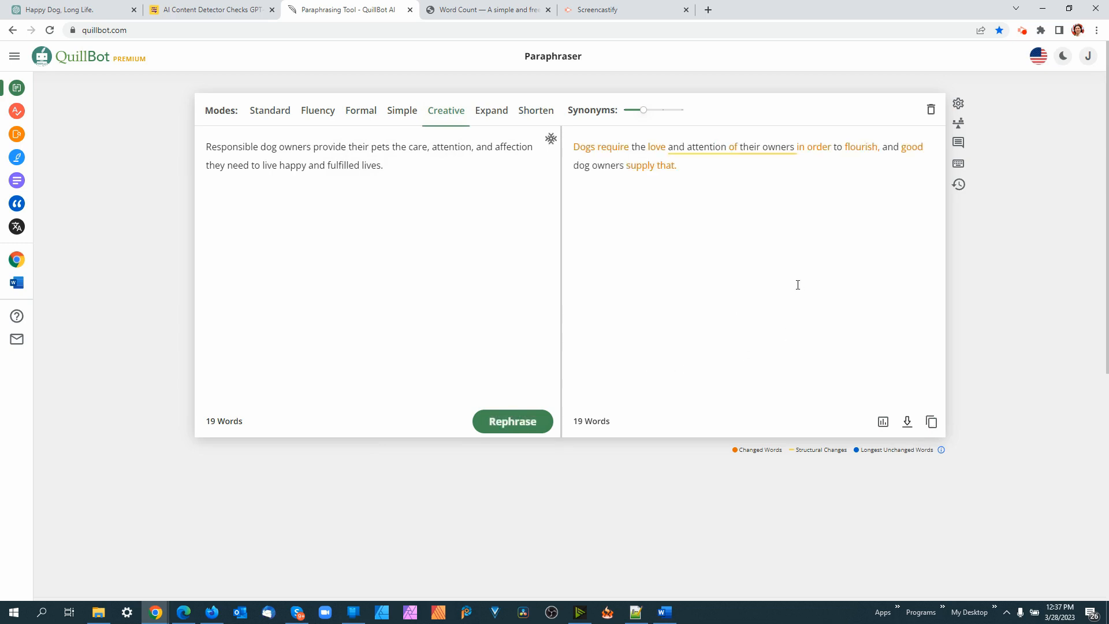
left_click(933, 424)
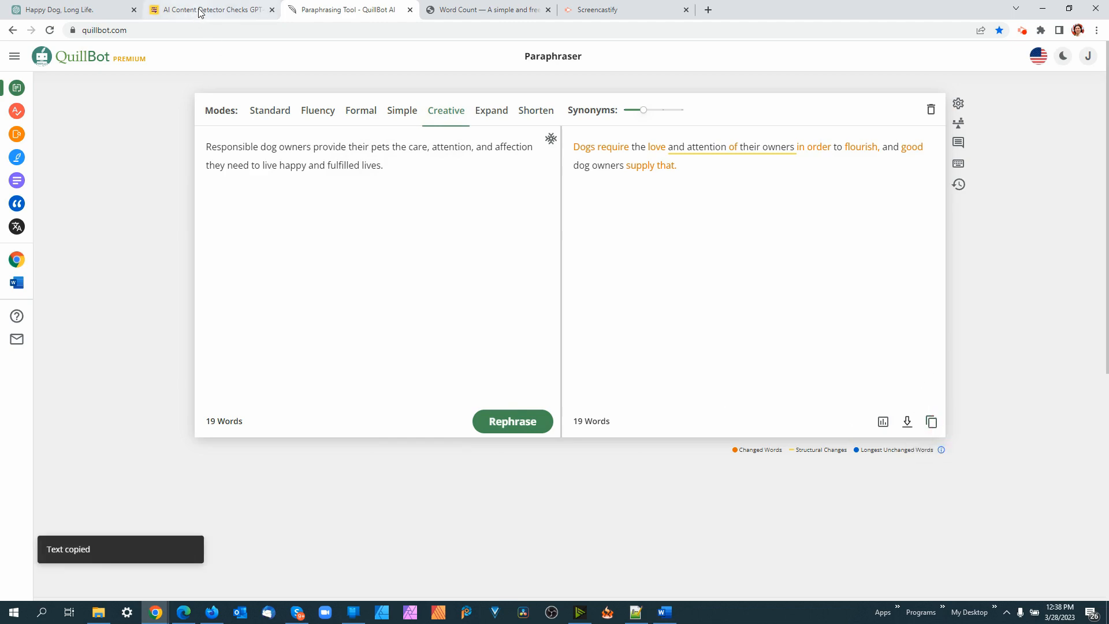
Replace the "Responsible dog owners" sentence in the AI detector with the "Dogs require the love and attention" version and recheck the content
left_click(202, 11)
key("ctrl+v")
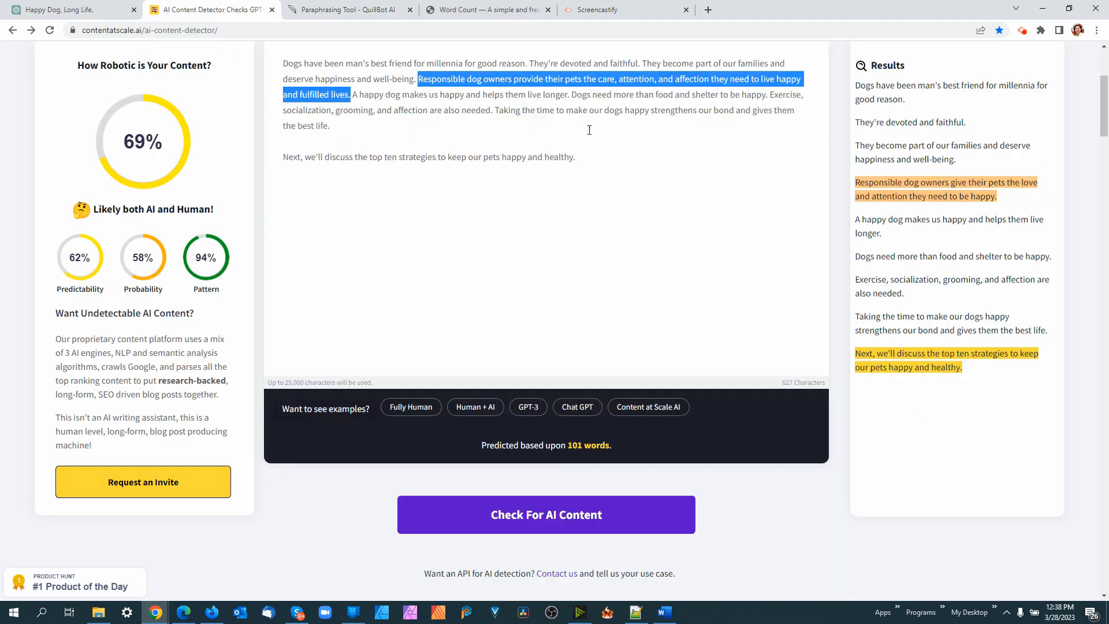
key("ctrl+v")
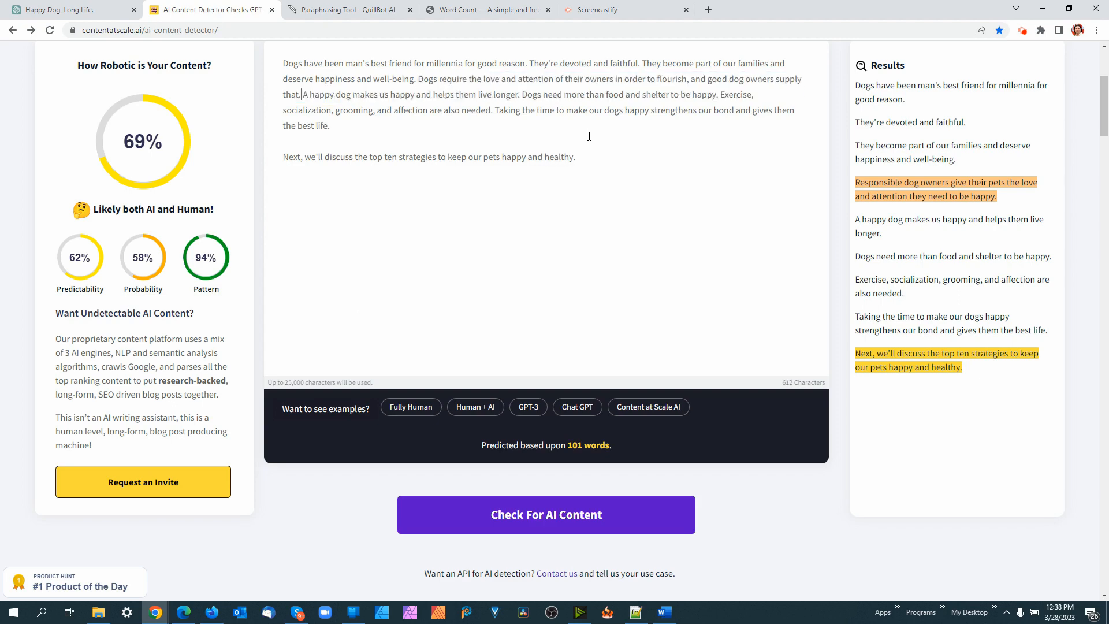
left_click(538, 521)
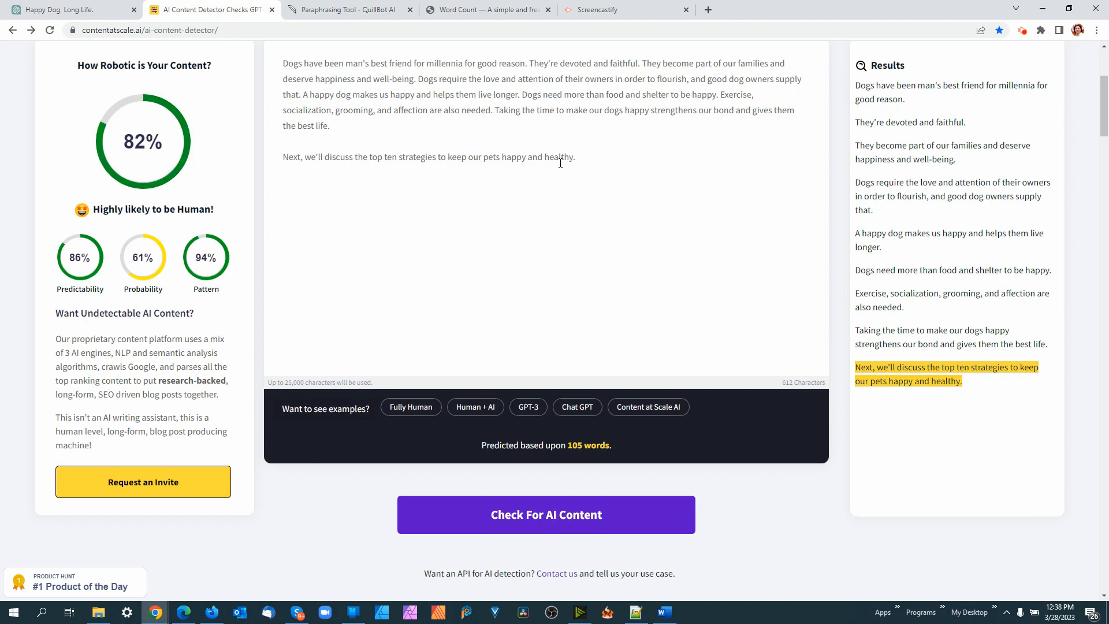
Recheck the introduction with the "Next, we'll discuss" sentence cut out, and paste that sentence back as a separate paragraph
left_click_drag(579, 158, 280, 164)
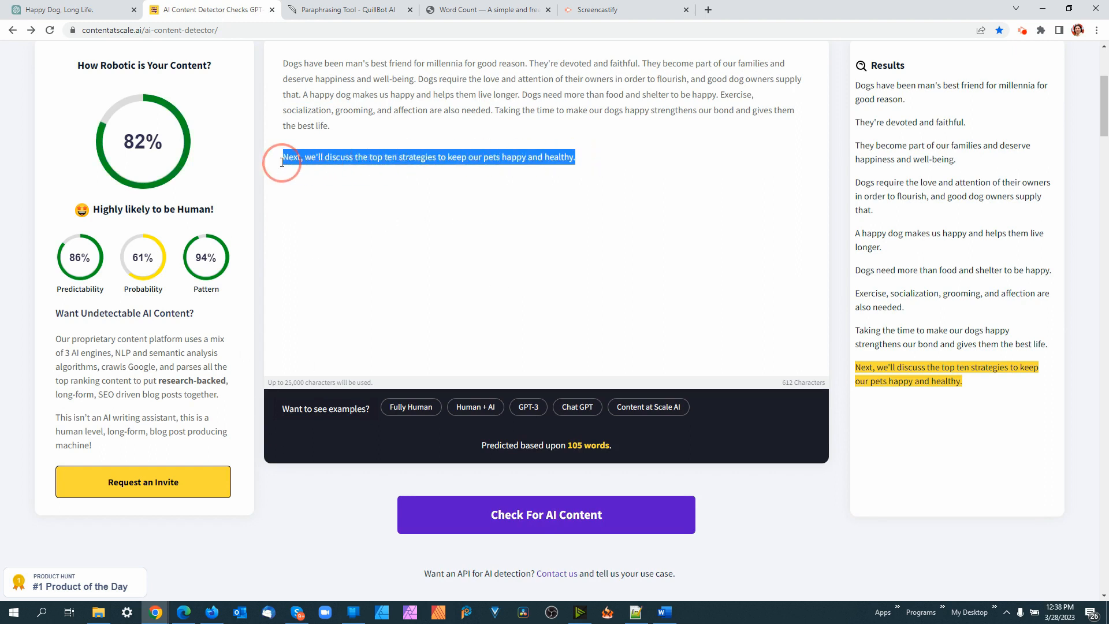
right_click(355, 165)
left_click(380, 186)
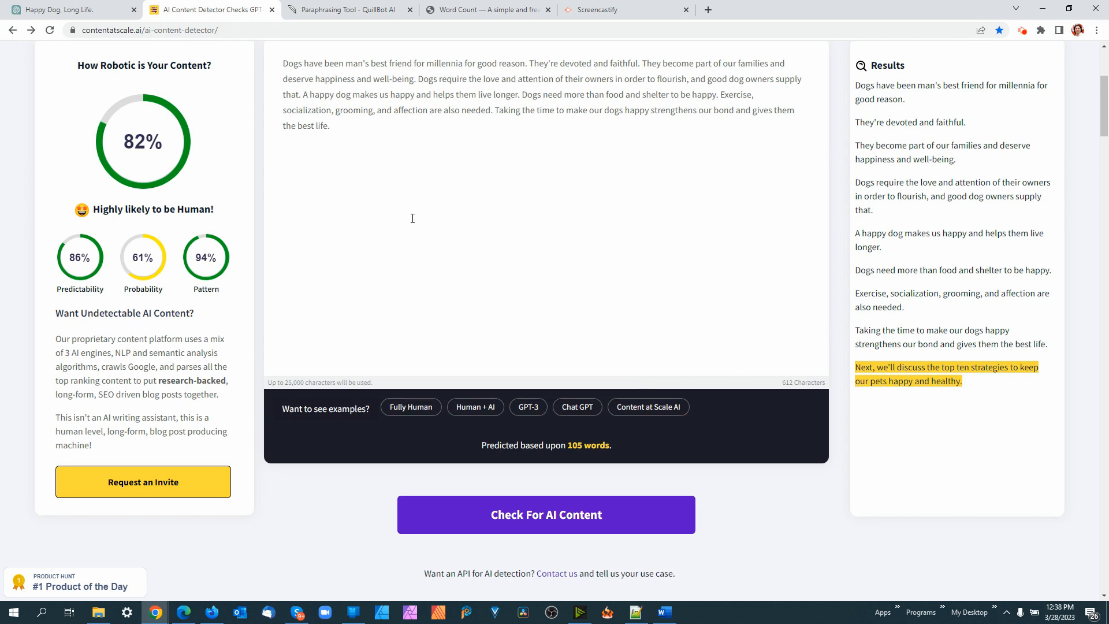
left_click(558, 515)
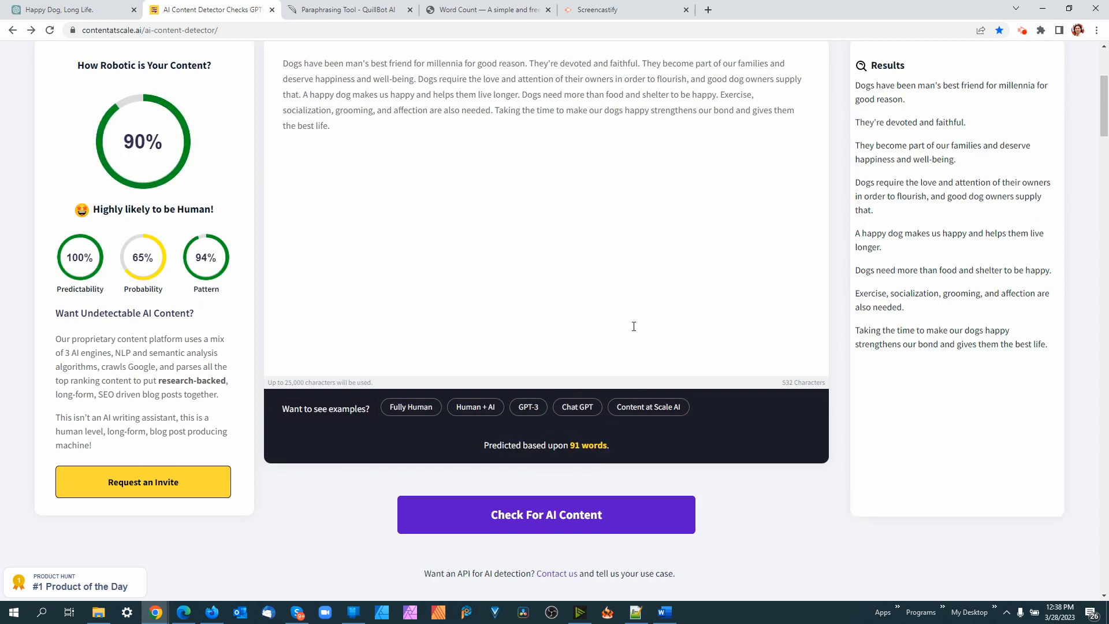
left_click(356, 126)
key("ctrl+v")
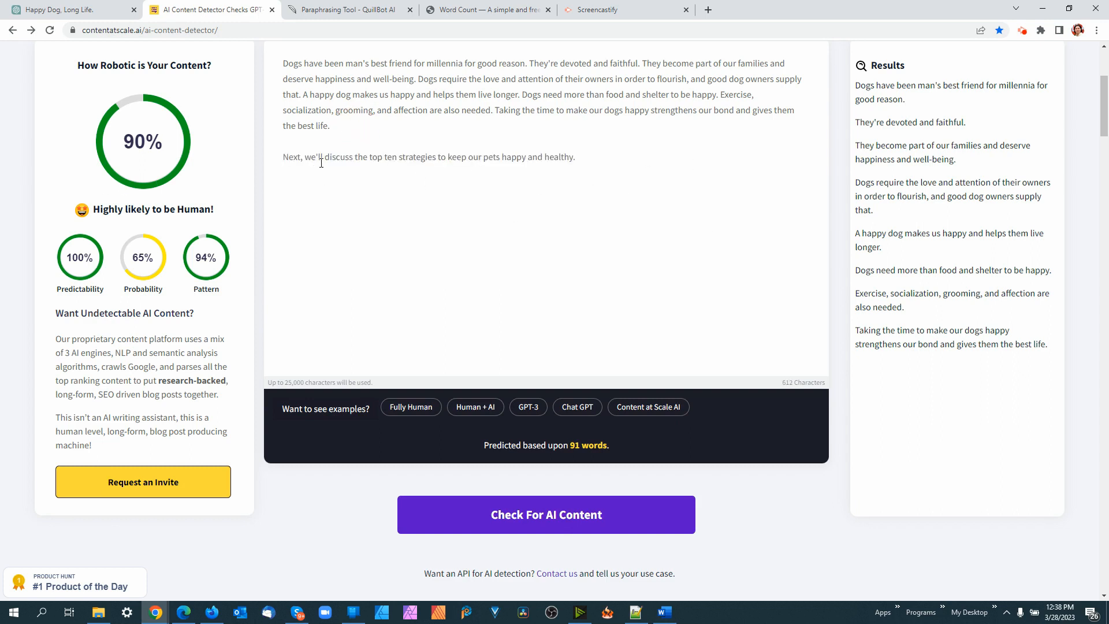
left_click(678, 618)
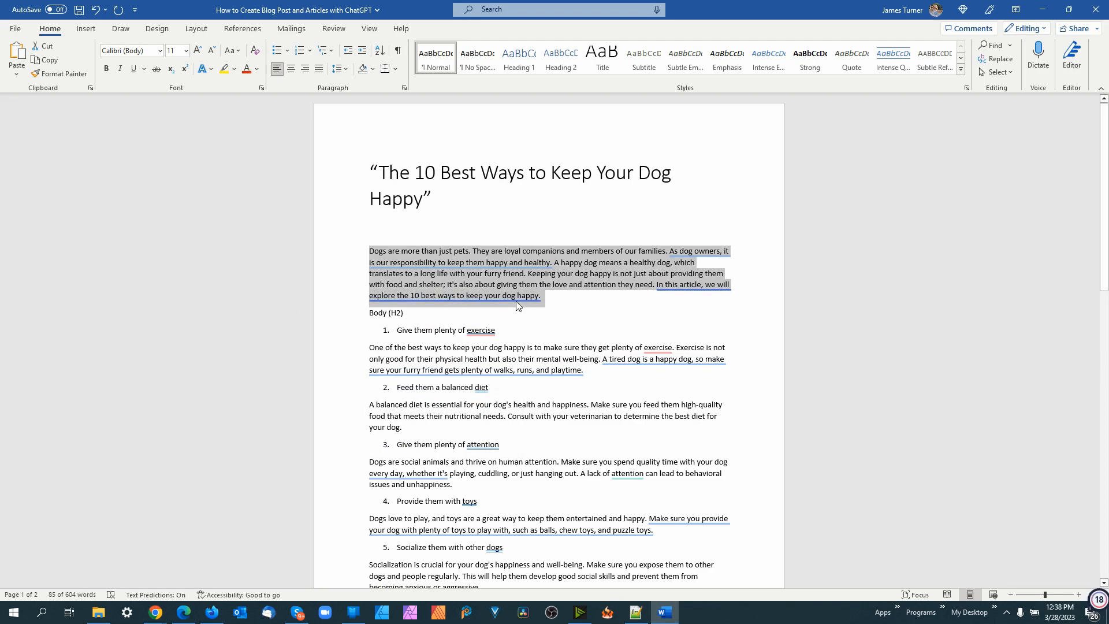
mouse_move(155, 612)
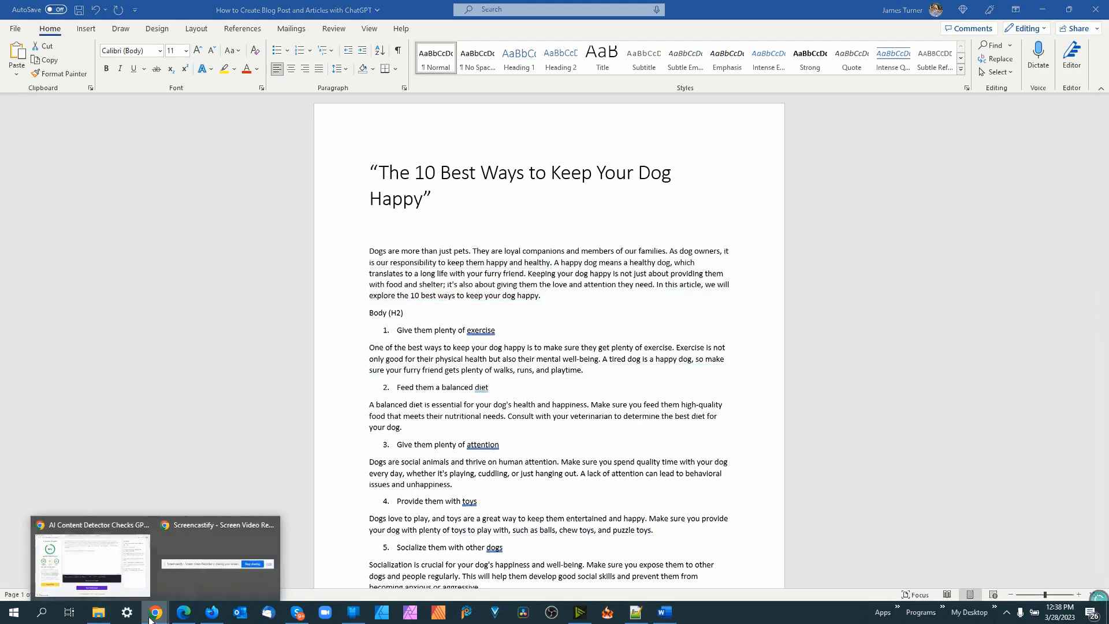
left_click(83, 572)
scroll(661, 189, "up", 4)
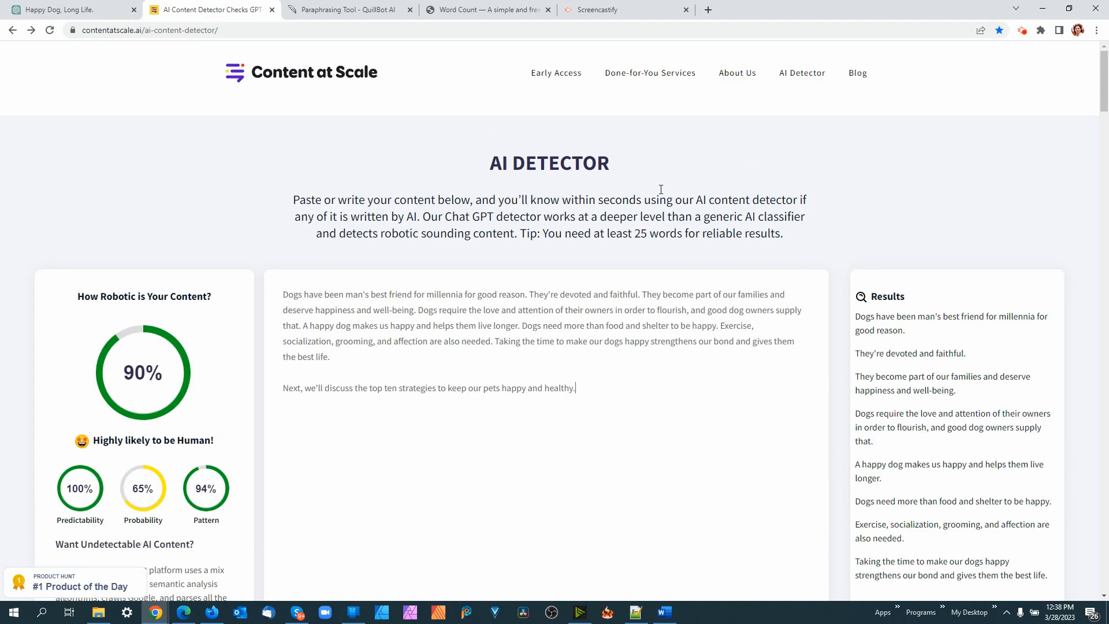
scroll(682, 402, "down", 3)
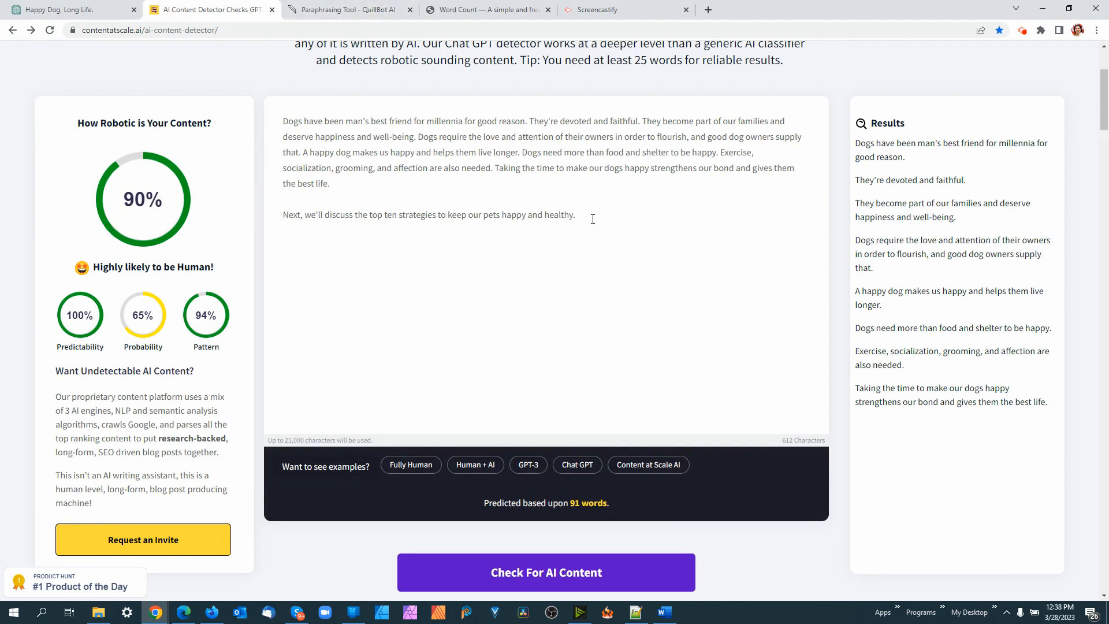
Cut the "Next, we'll discuss the top ten strategies" sentence out of the detector text again
left_click_drag(581, 217, 278, 216)
right_click(359, 215)
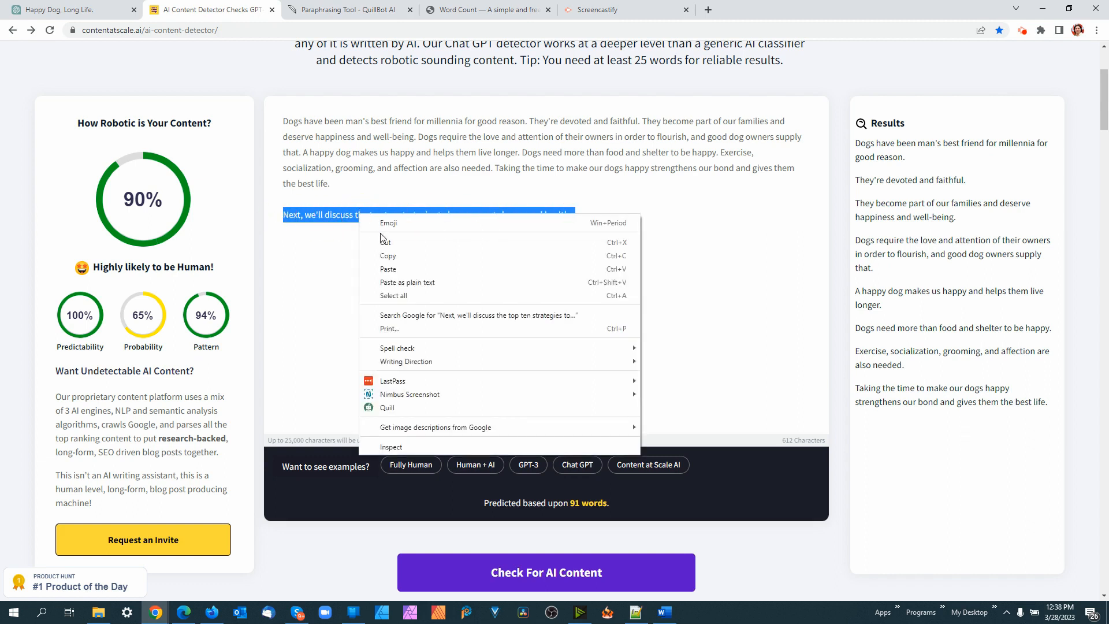
left_click(385, 242)
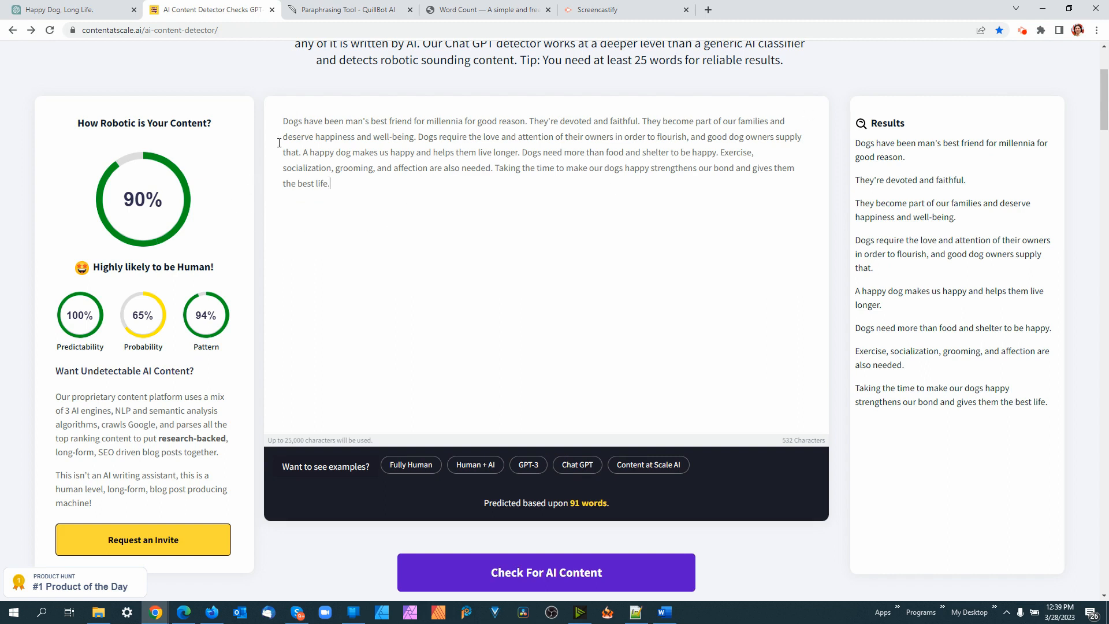
left_click(380, 12)
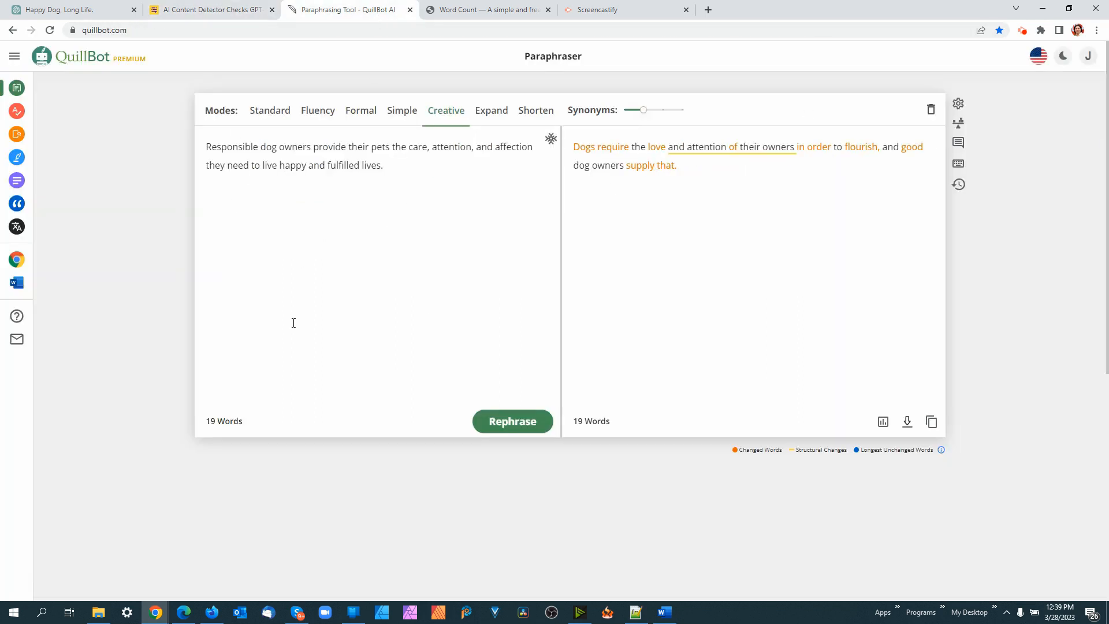
left_click(219, 11)
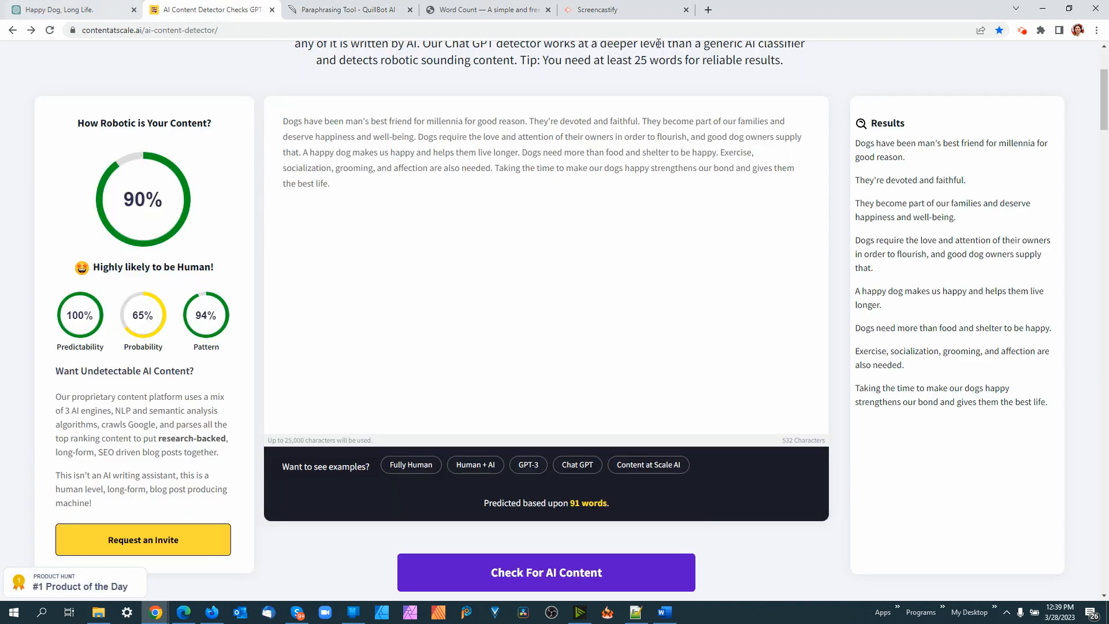
Switch to the Word document and copy the paragraph under "Give them plenty of exercise"
left_click(664, 612)
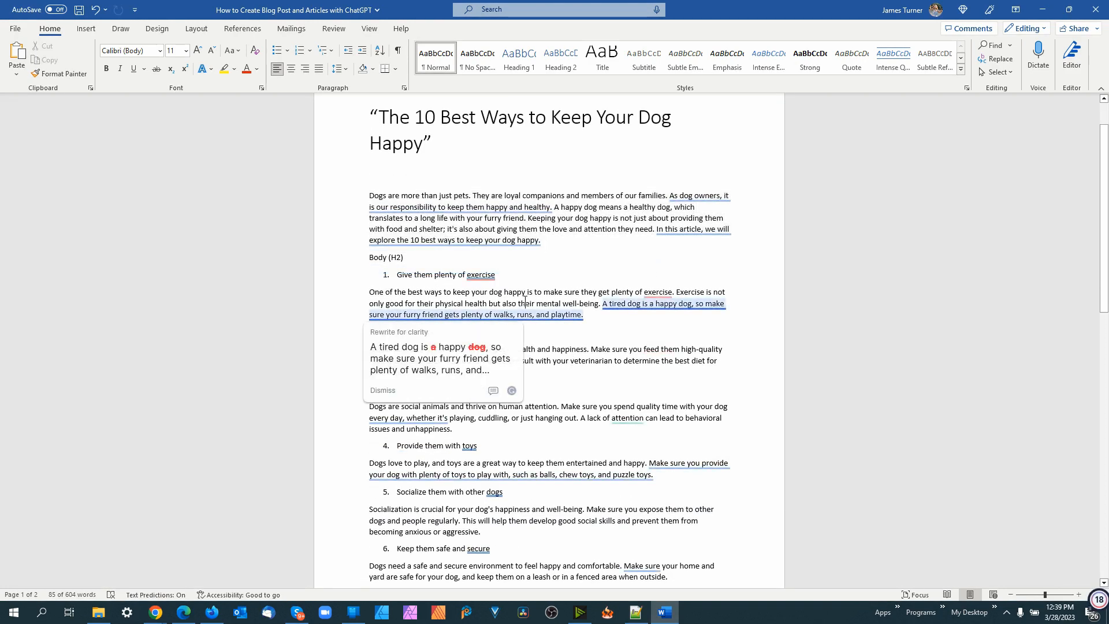
triple_click(526, 303)
right_click(526, 303)
left_click(555, 363)
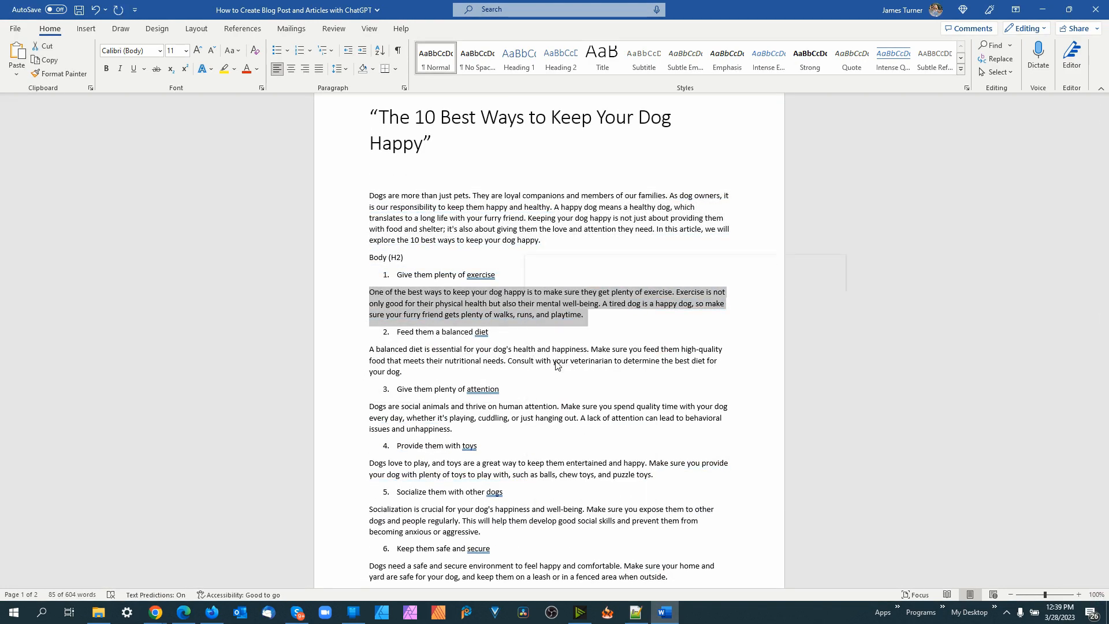
Replace the introduction in the AI detector with the copied exercise paragraph and check it for AI content
mouse_move(156, 612)
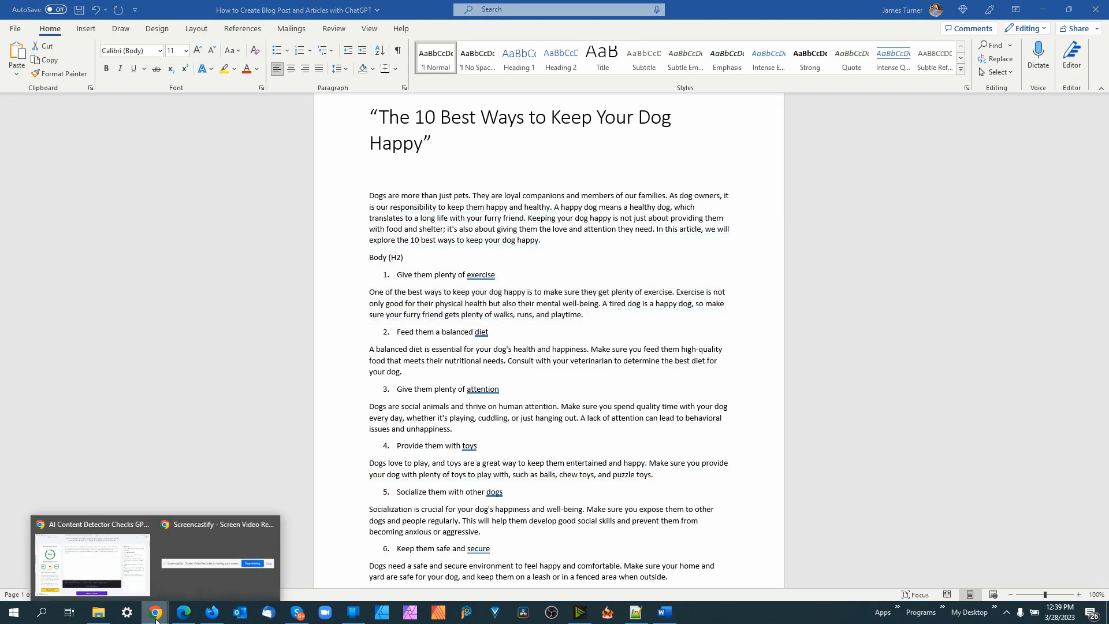
left_click(96, 569)
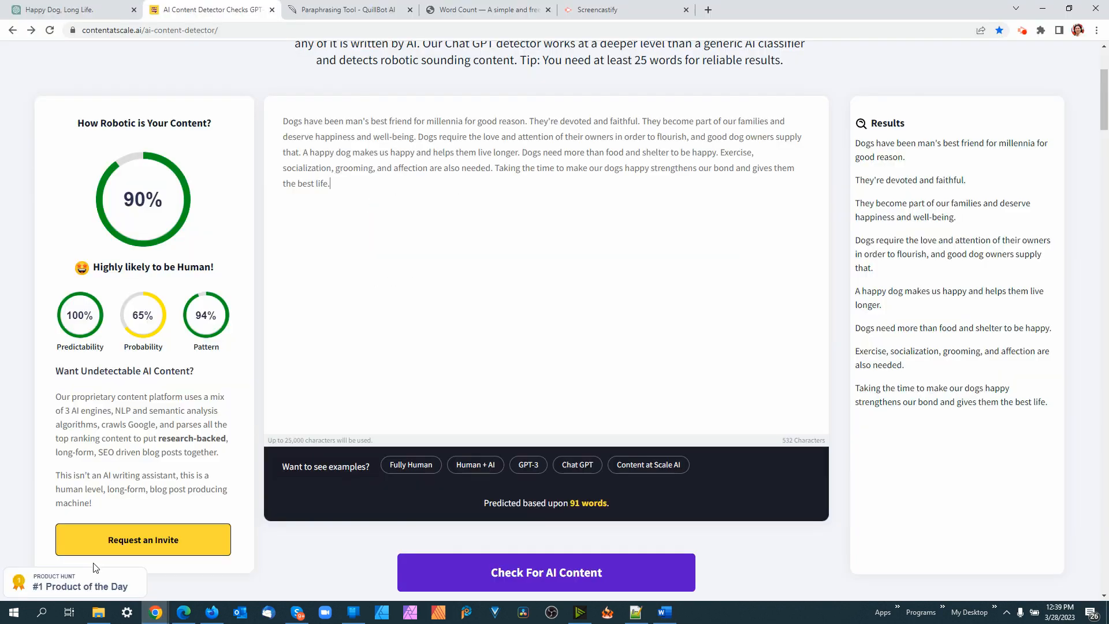
triple_click(346, 137)
key("ctrl+v")
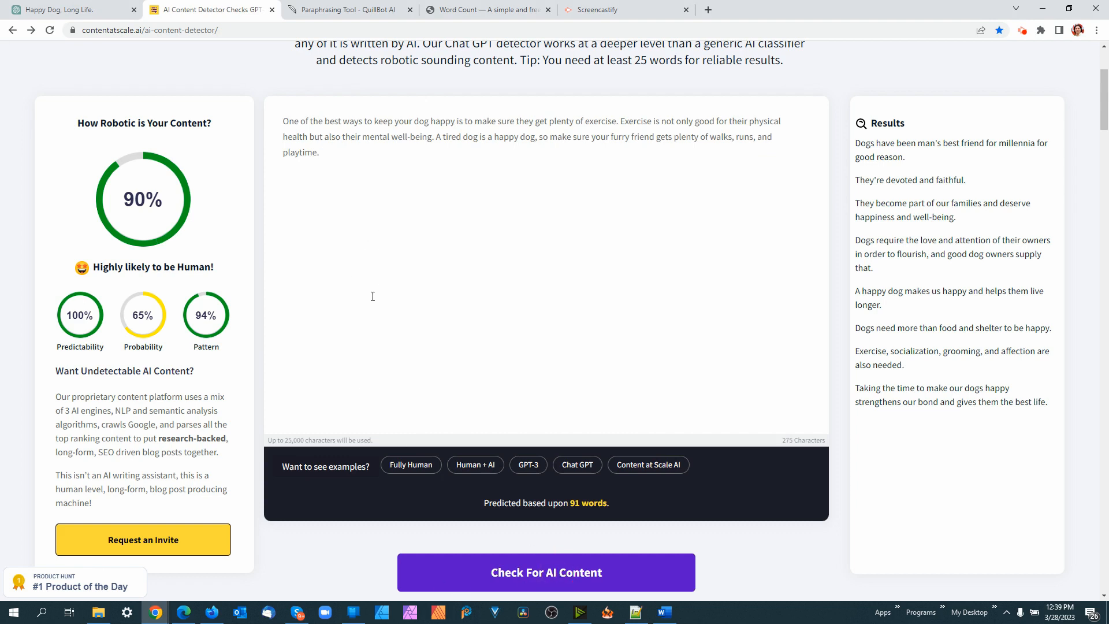
left_click(539, 576)
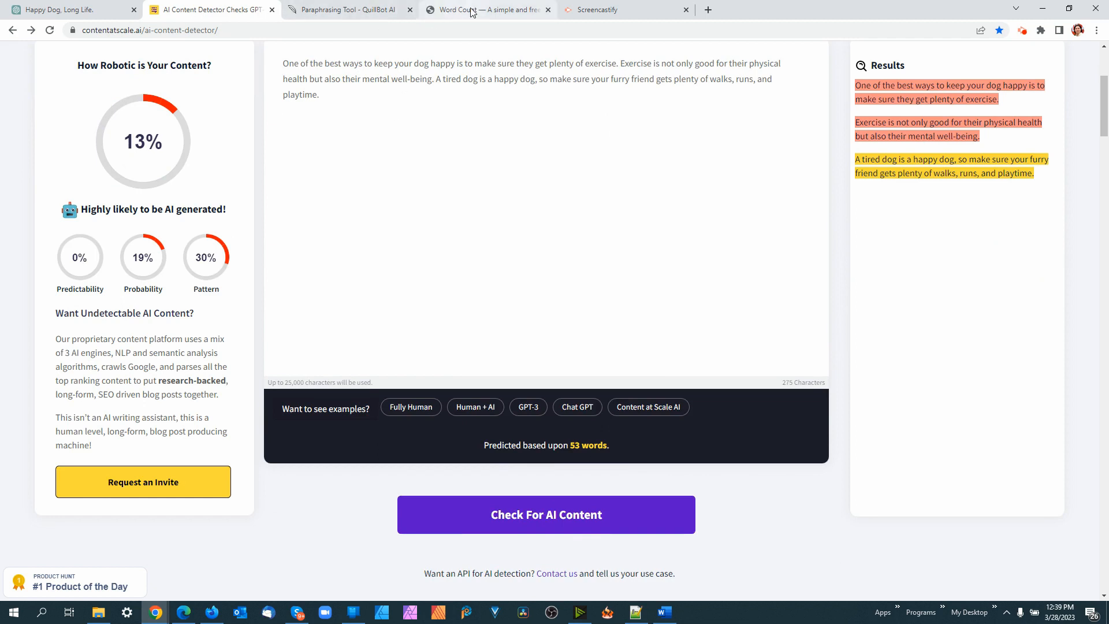
Paraphrase the exercise paragraph in QuillBot in Creative mode, replacing the previous input
left_click(377, 14)
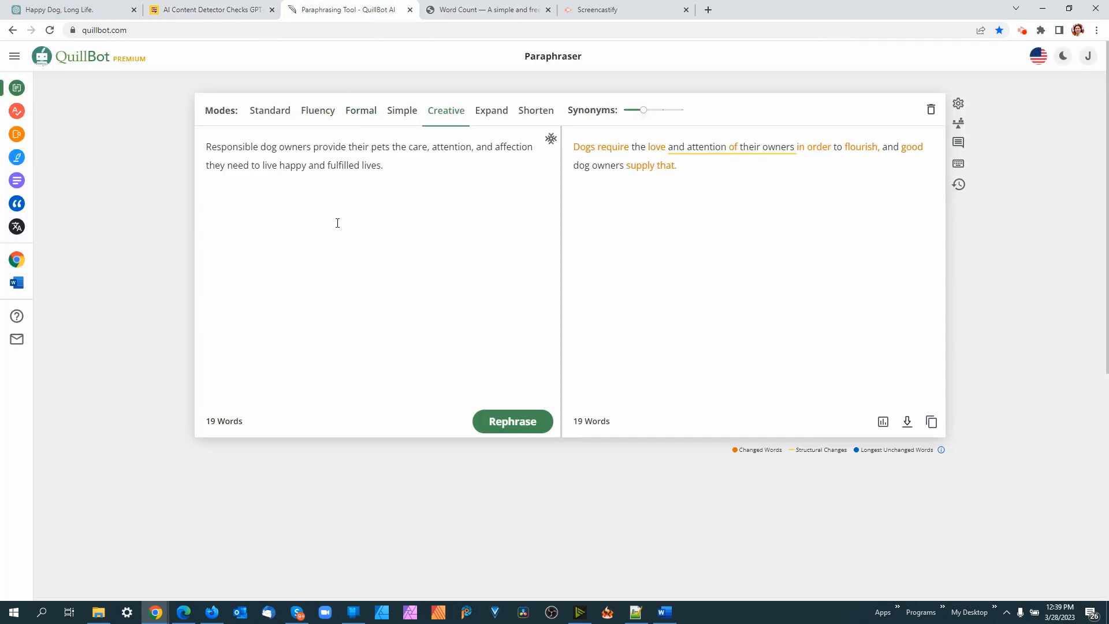
double_click(345, 166)
key("ctrl+a")
key("ctrl+v")
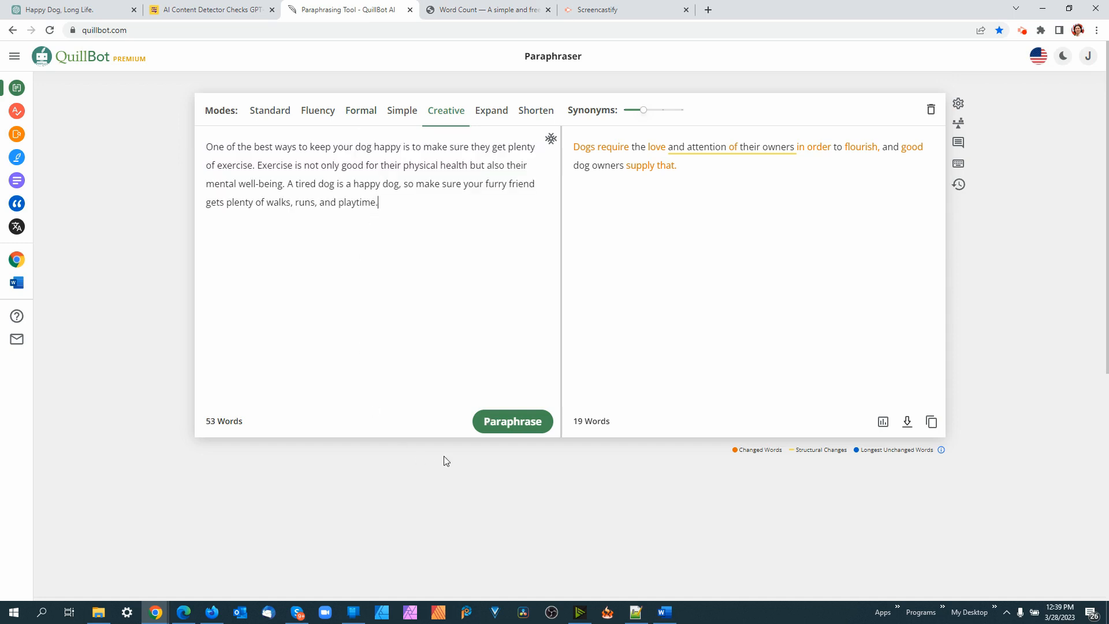
left_click(512, 425)
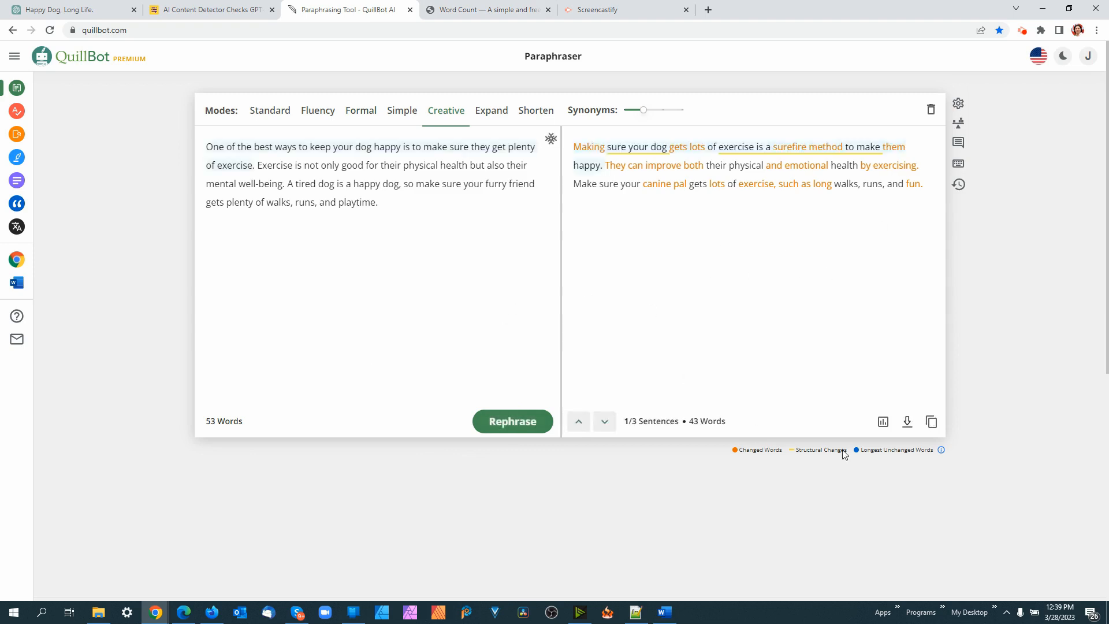
Copy QuillBot's "Making sure your dog gets lots of exercise" version, replace the AI detector text with it and recheck the content
left_click(931, 422)
left_click(215, 10)
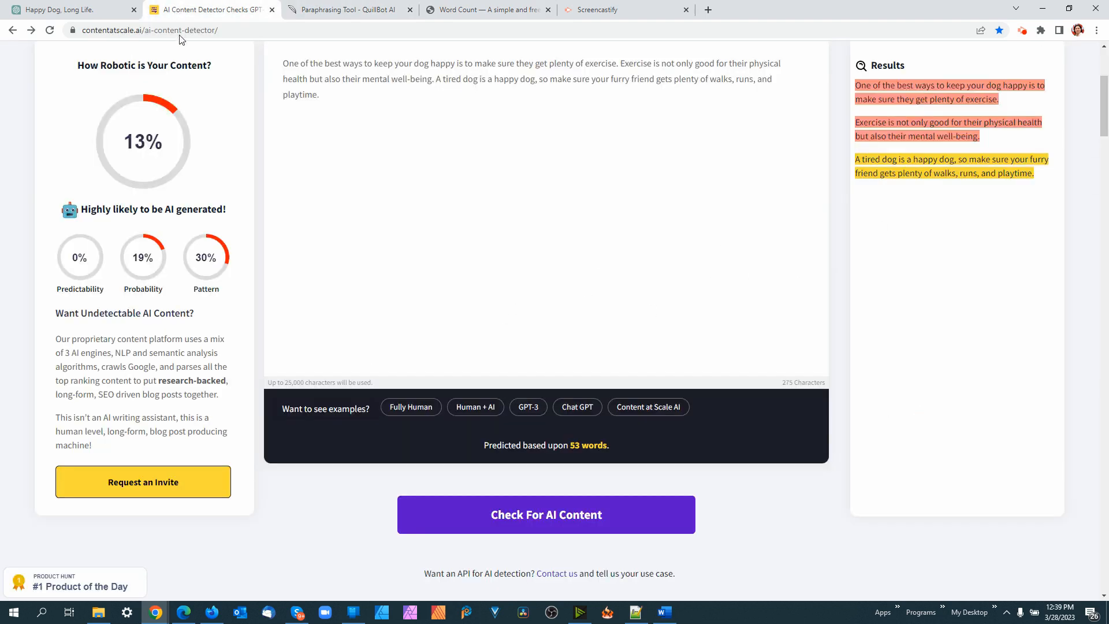
double_click(417, 77)
key("ctrl+a")
key("ctrl+v")
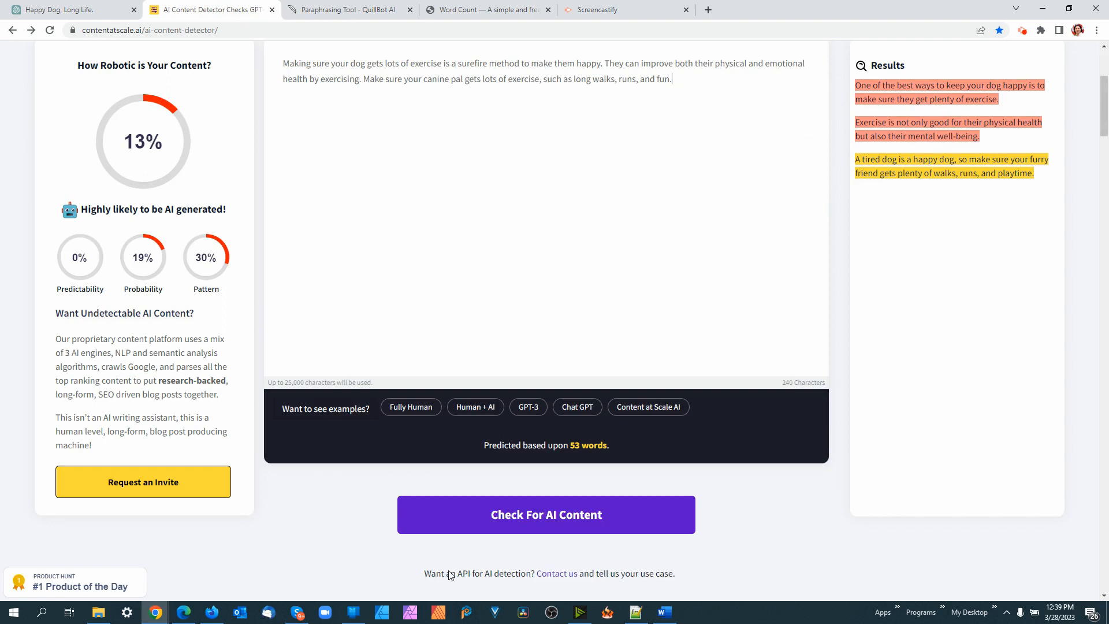
left_click(532, 513)
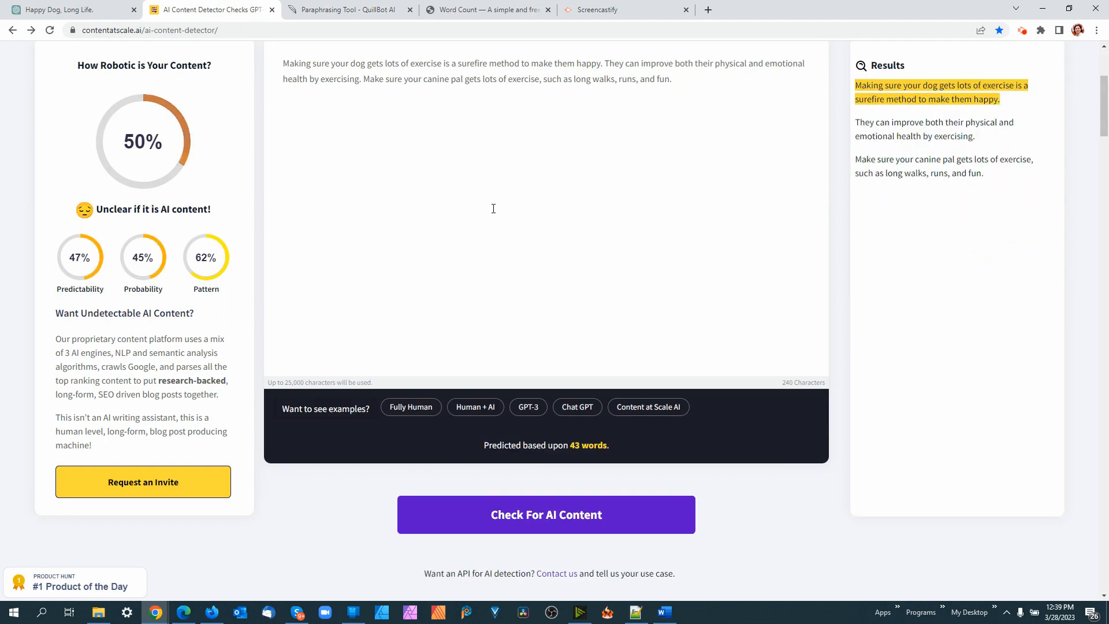
Rephrase the exercise paragraph in QuillBot once more and replace the AI detector text with the "Providing your dog with regular exercise" version
left_click(349, 10)
left_click(512, 421)
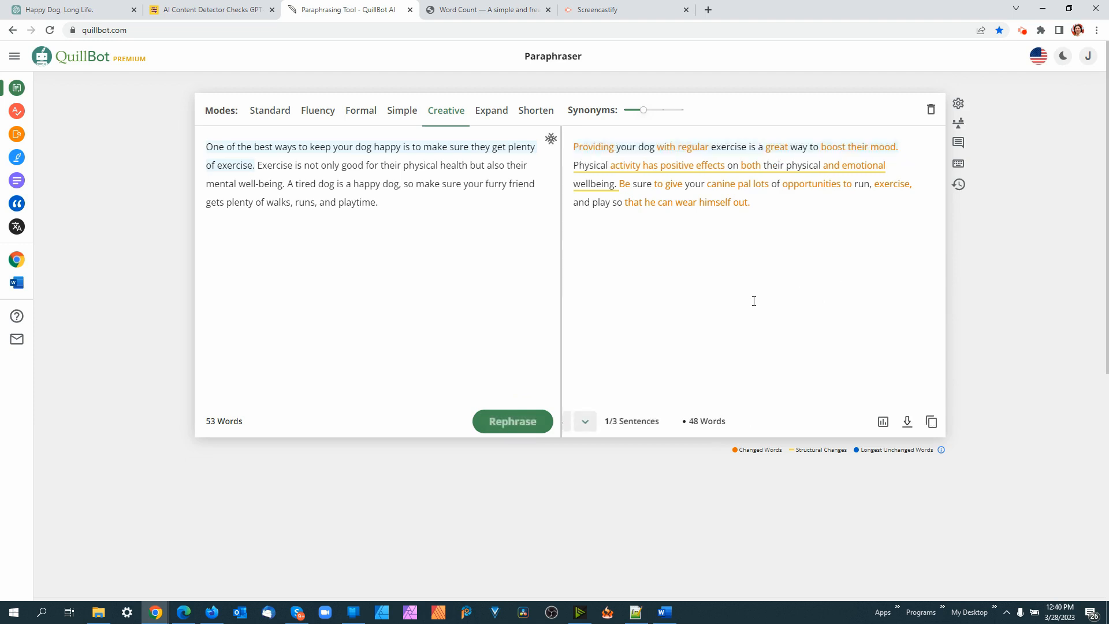
left_click(932, 422)
left_click(225, 10)
left_click(381, 78)
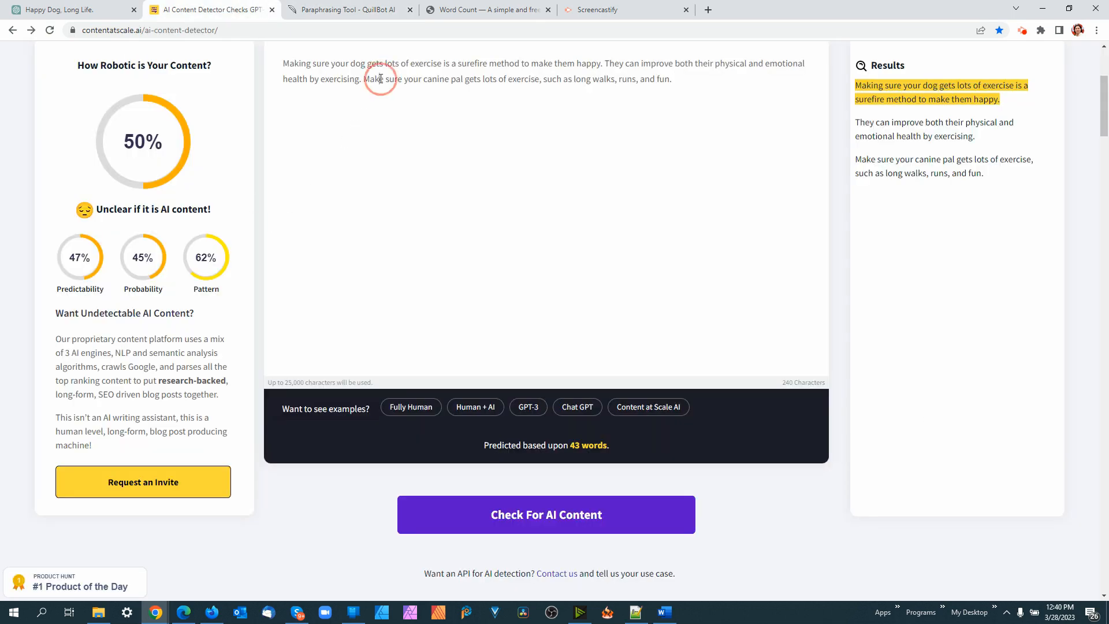
key("ctrl+a")
key("ctrl+v")
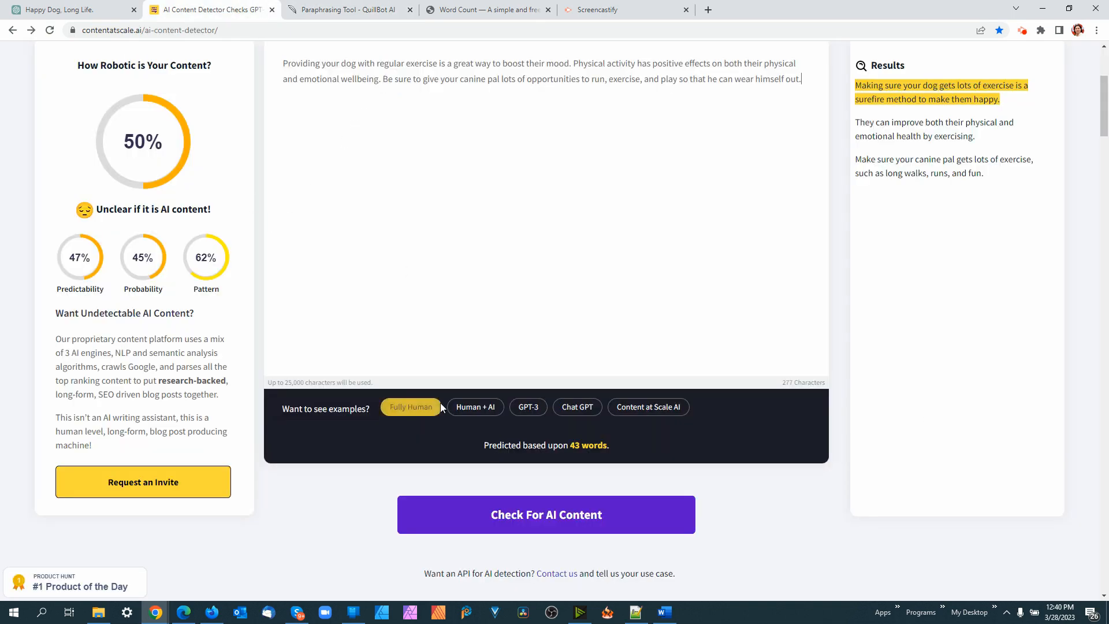
Check the exercise paragraph for AI content and copy the flagged sentence "Providing your dog with regular exercise is a great way to boost their mood."
left_click(557, 514)
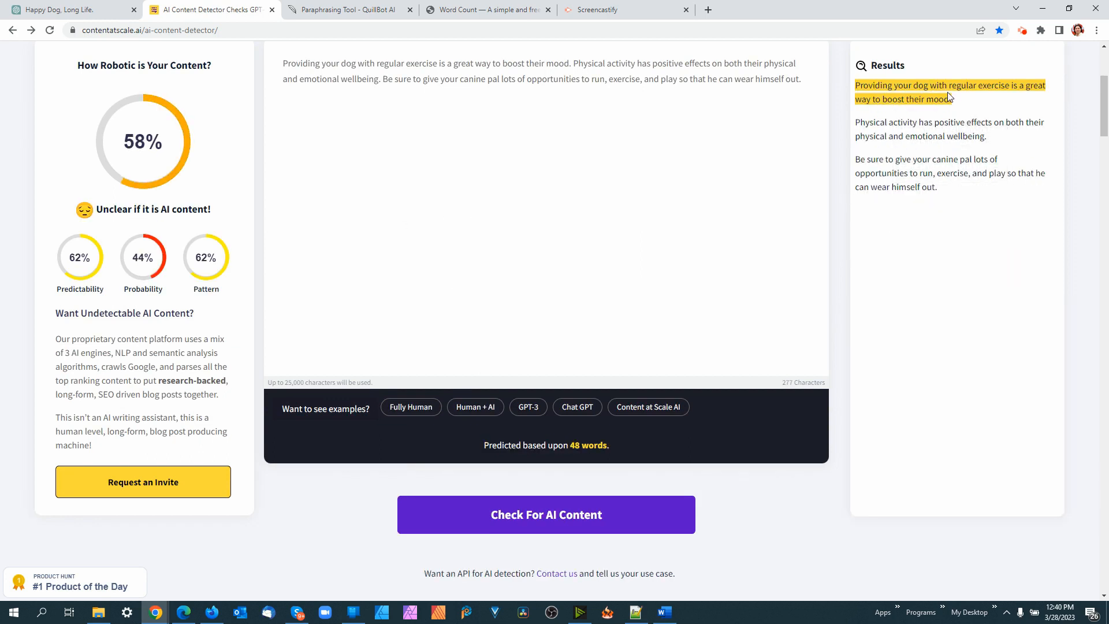
mouse_move(950, 98)
left_click_drag(951, 100, 855, 88)
right_click(869, 92)
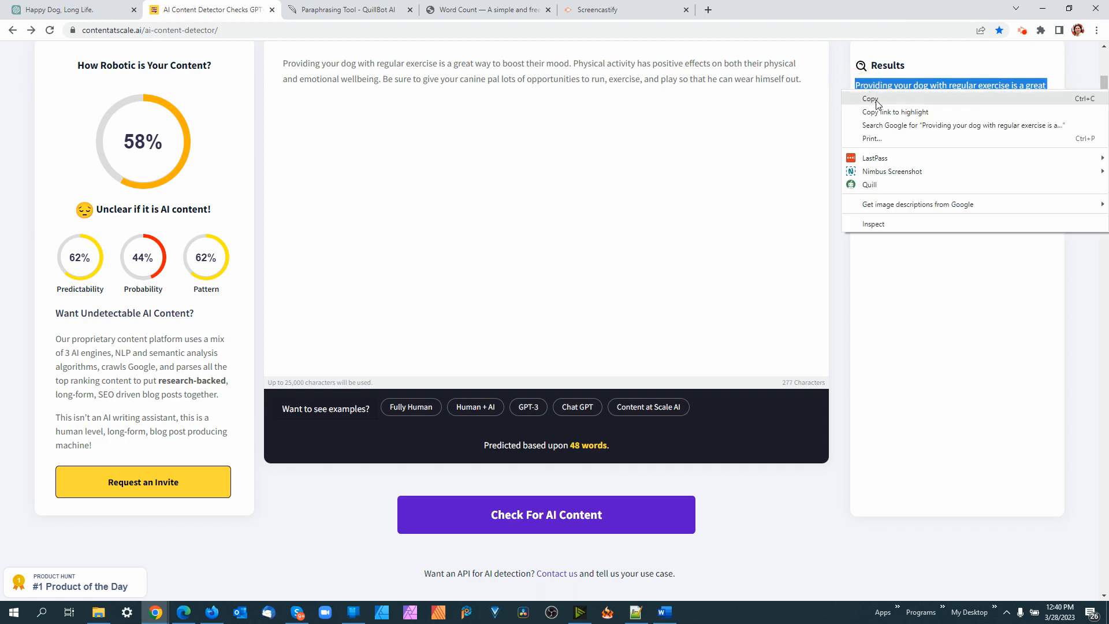
left_click(873, 99)
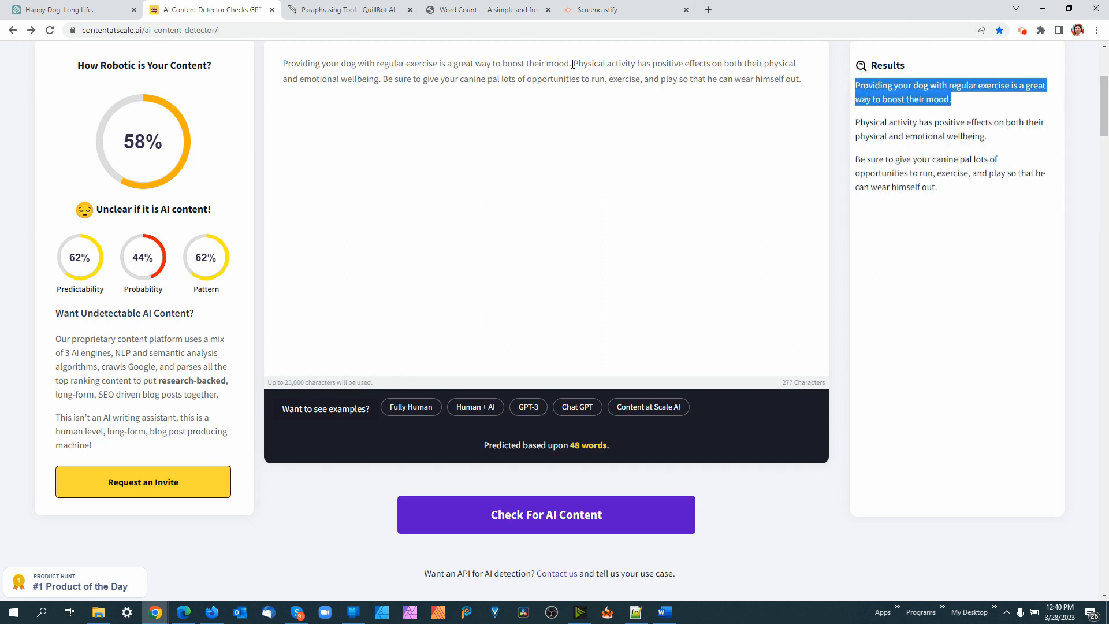
Select the paragraph's first sentence for replacement and paraphrase the copied sentence in QuillBot in Fluency mode, replacing the previous input
left_click_drag(572, 64, 285, 60)
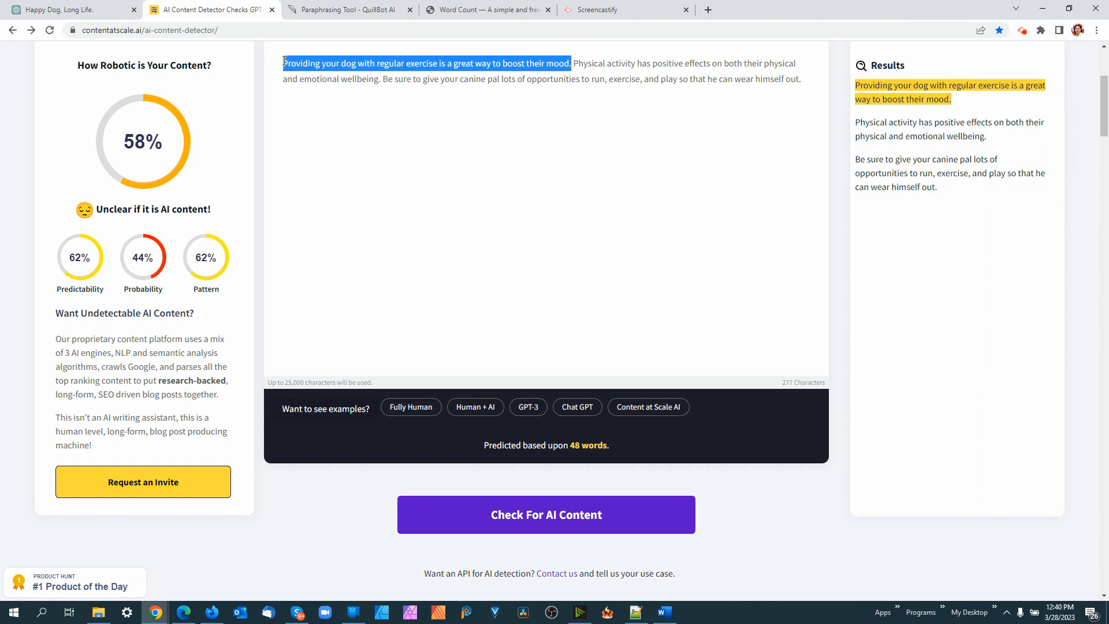
left_click(347, 10)
left_click_drag(387, 202, 207, 146)
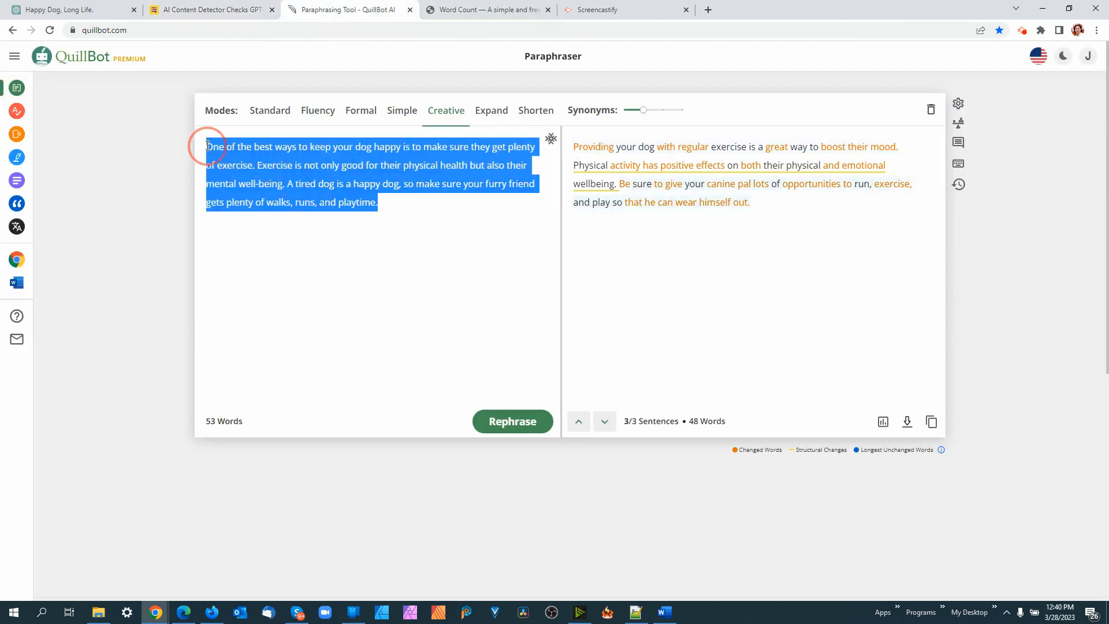
key("ctrl+v")
left_click(318, 110)
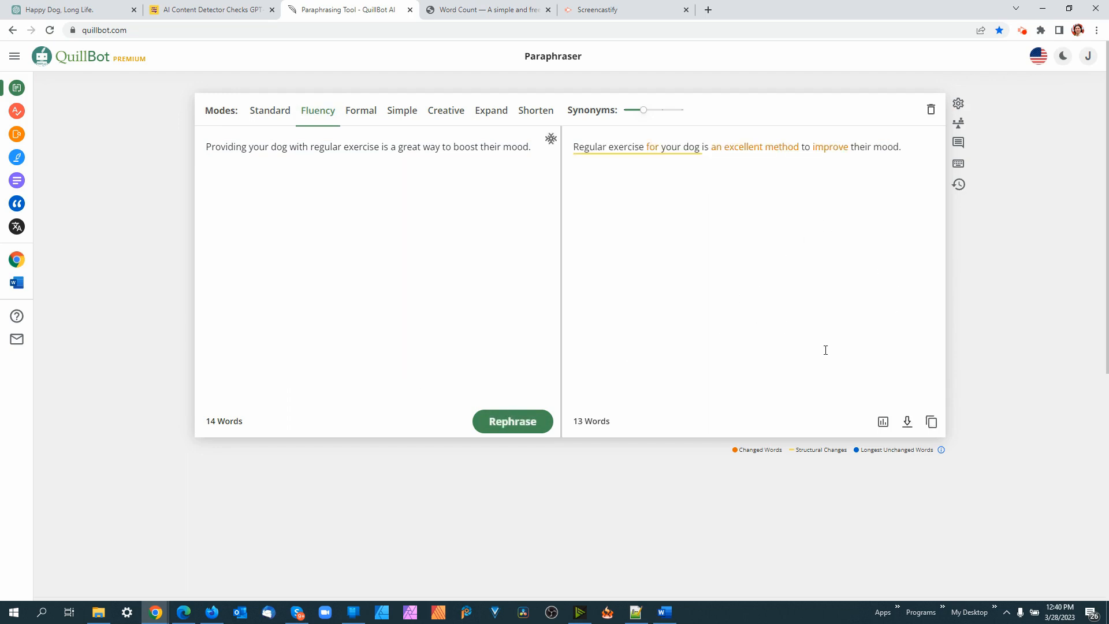
Replace the first sentence in the AI detector with QuillBot's "Regular exercise for your dog is an excellent method" version and recheck the paragraph
left_click(932, 421)
left_click(213, 10)
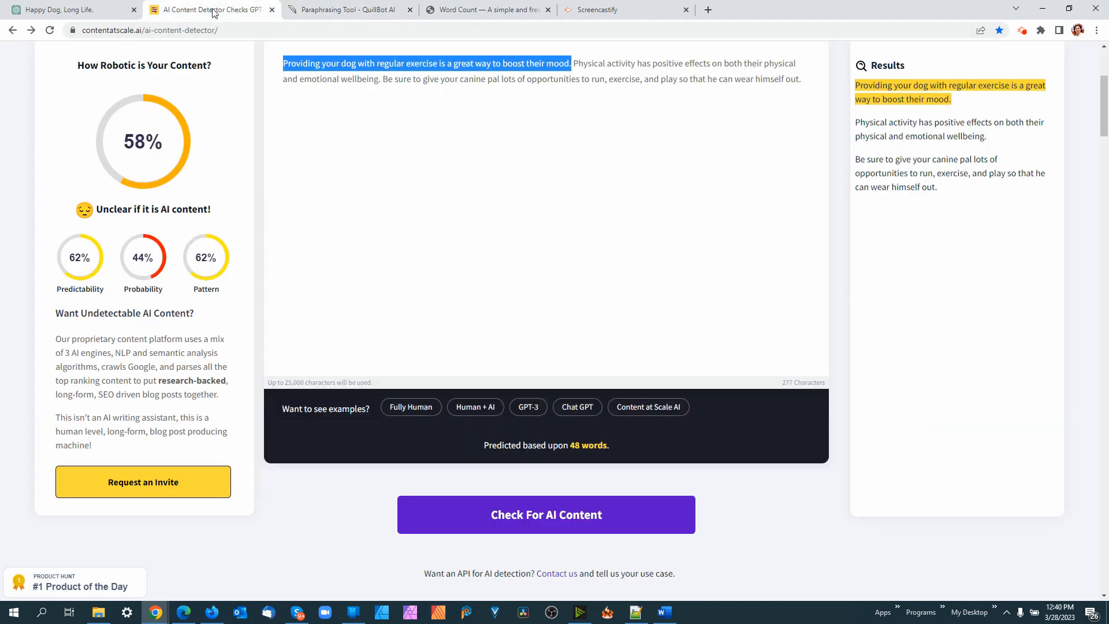
key("ctrl+v")
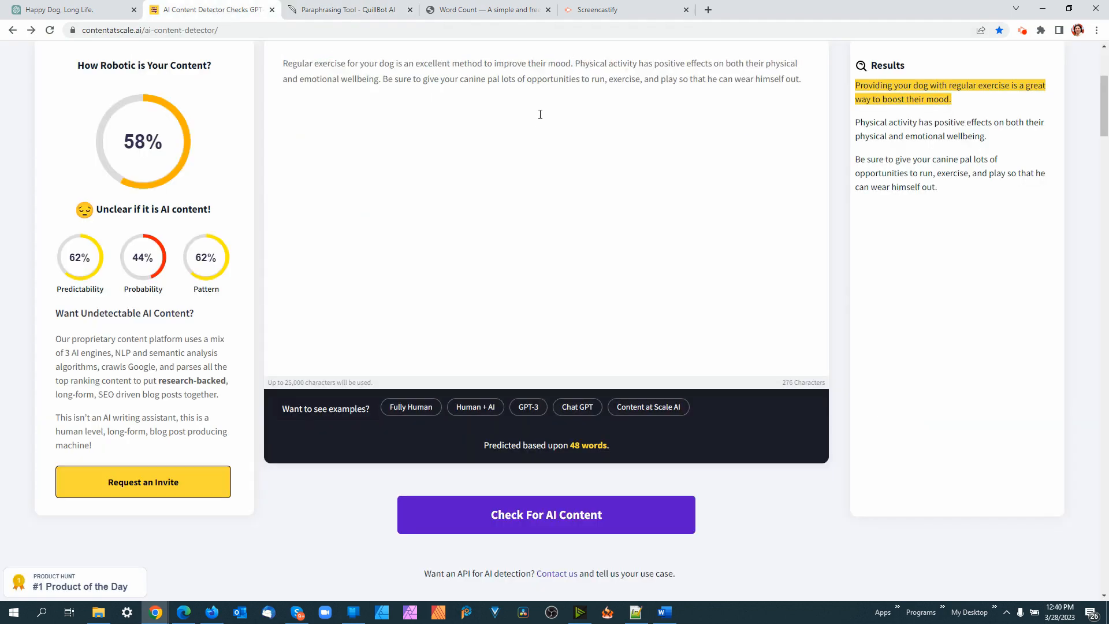
left_click(528, 514)
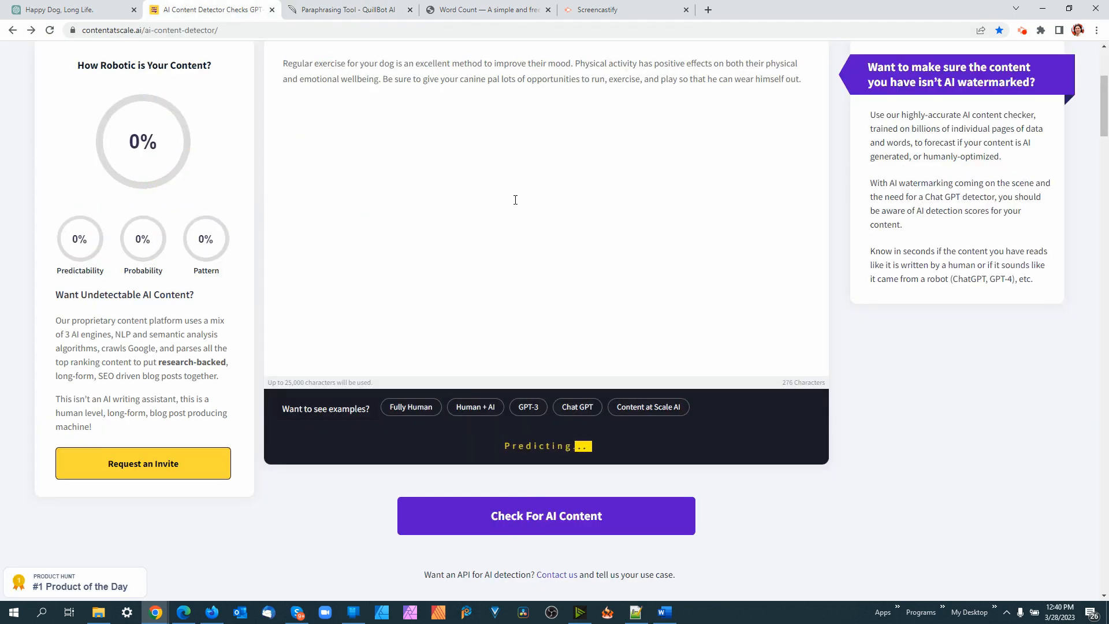
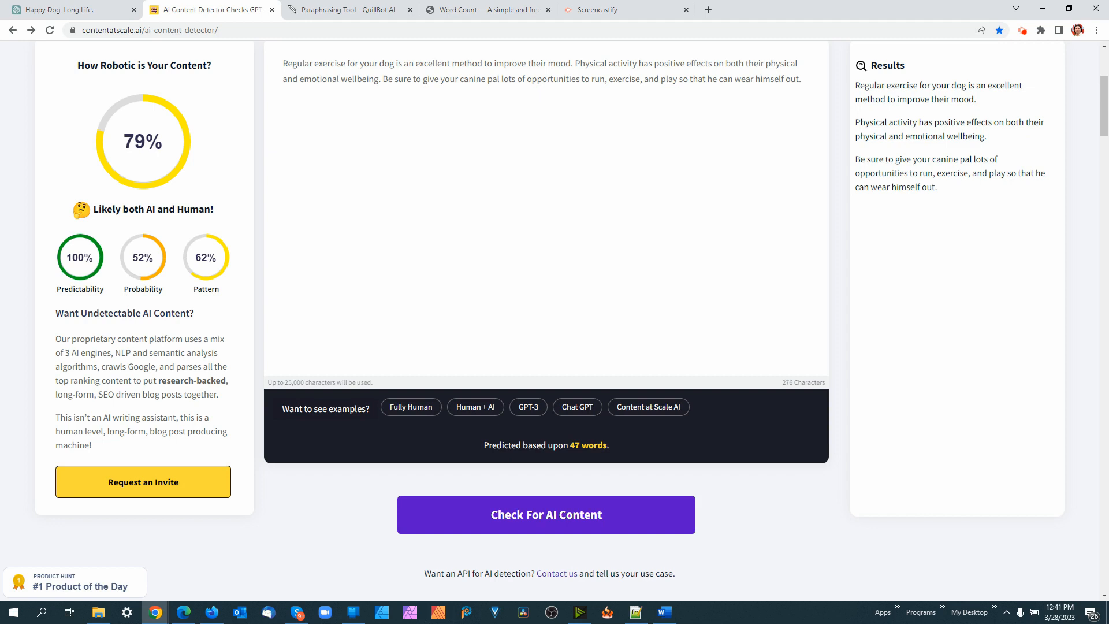
Replace the AI detector text with the web article paragraph starting "A good bond with their owner" and check it for AI content
key("alt+Tab")
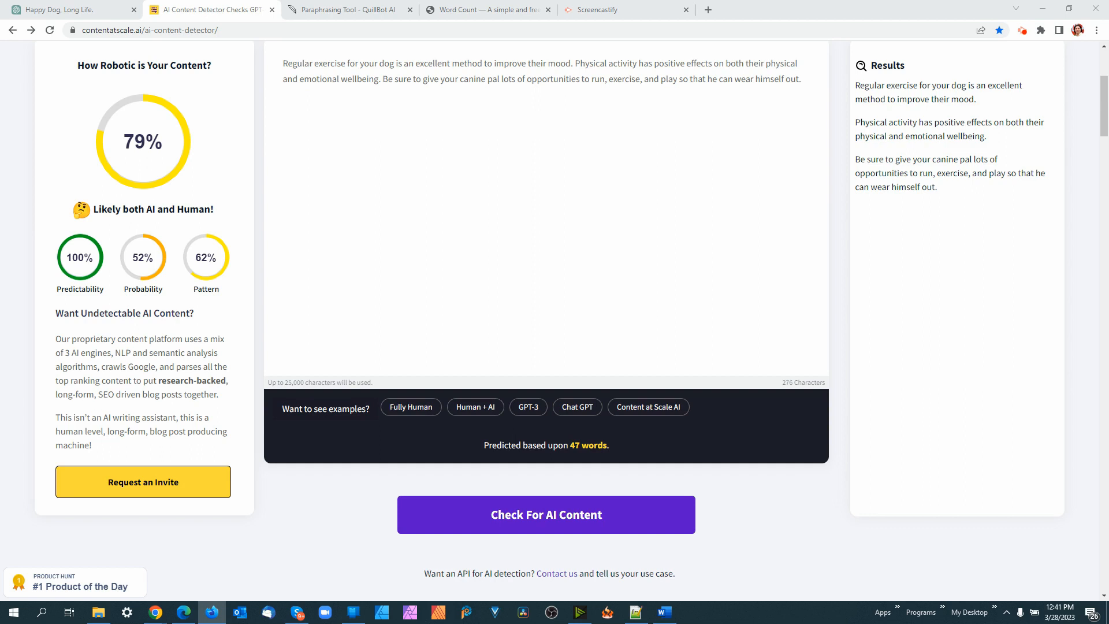
double_click(371, 77)
key("ctrl+a")
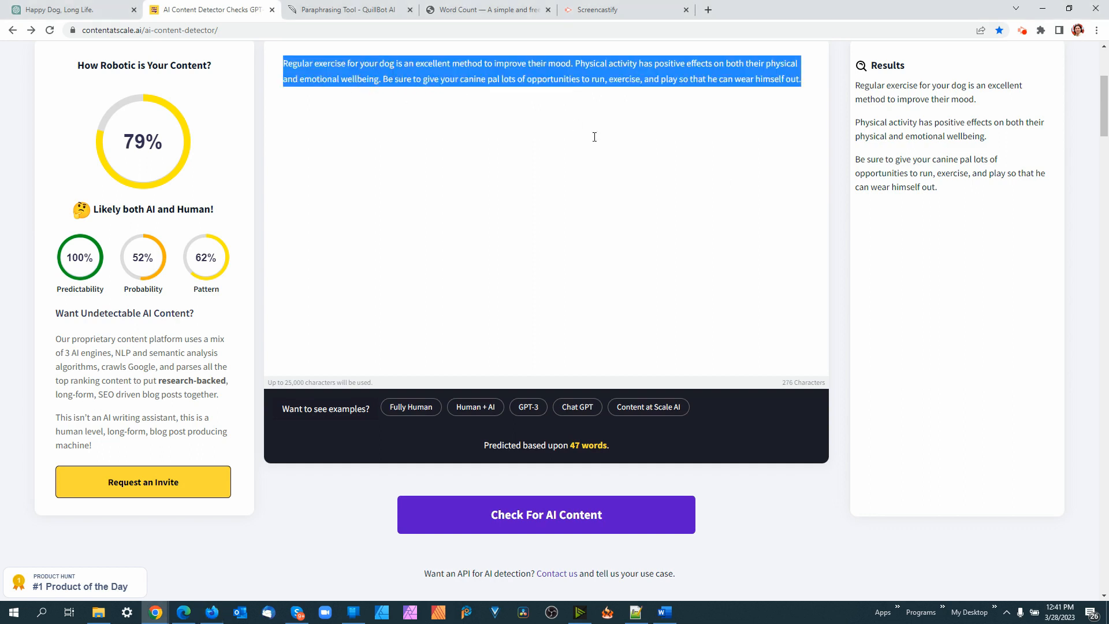
type("A good bond with their owner, backed up with praise and rewards, always leads to better obedience than fear of shouting or punishment. Sometimes, people fall out of the habit of praising their dog after they’ve passed the puppy-training stage but it’s important to keep it up so that your bond with your pet stays super-strong.")
left_click(540, 523)
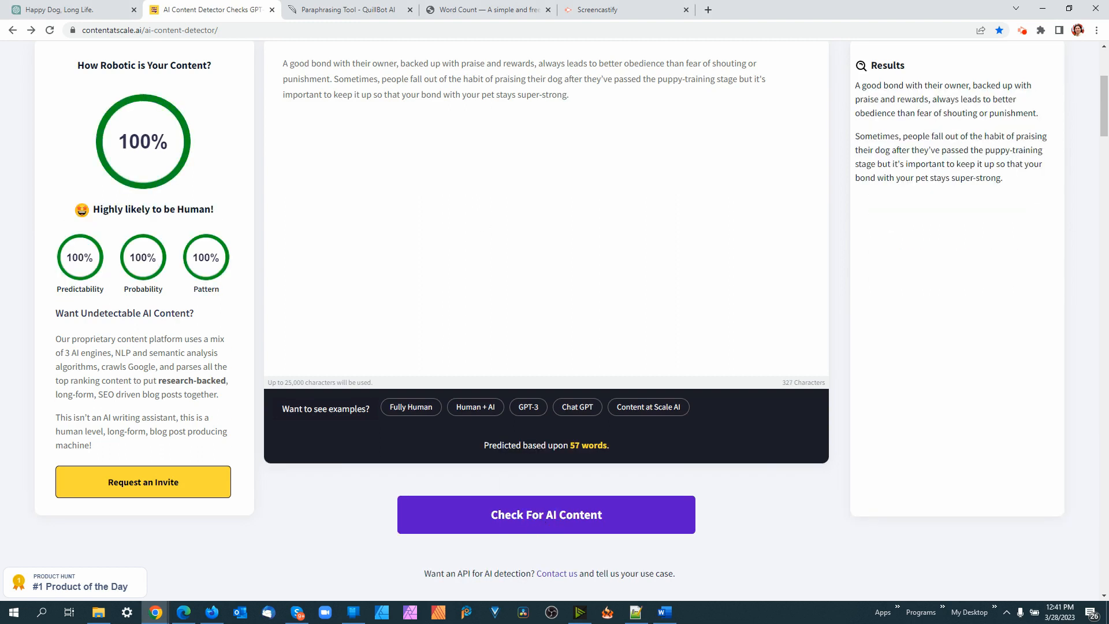
Replace the AI detector text with the paragraph starting "Games are important to keep your dog physically and mentally stimulated" and check it
key("alt+Tab")
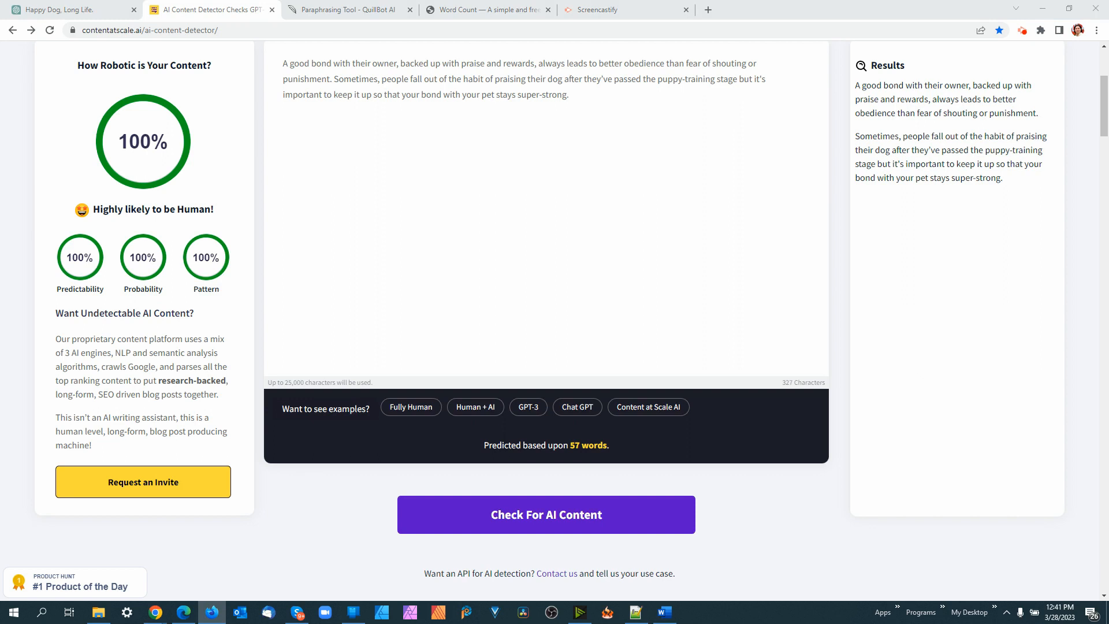
left_click(458, 68)
key("ctrl+a")
type("Games are important to keep your dog physically and mentally stimulated, and stop them getting bored and destructive. Rough and tumble games can overexcite some dogs, but you don’t have to avoid all physical activity. A flirt pole (a length of pole attached to a rope with a toy at the end) makes a fun chasing activity – and a great way to exercise in a small outside space. It can also help with their training, as your dog must practise the commands: sit, look, wait, take it and drop it. Don’t miss our behaviourist-approved ideas for great dog games.")
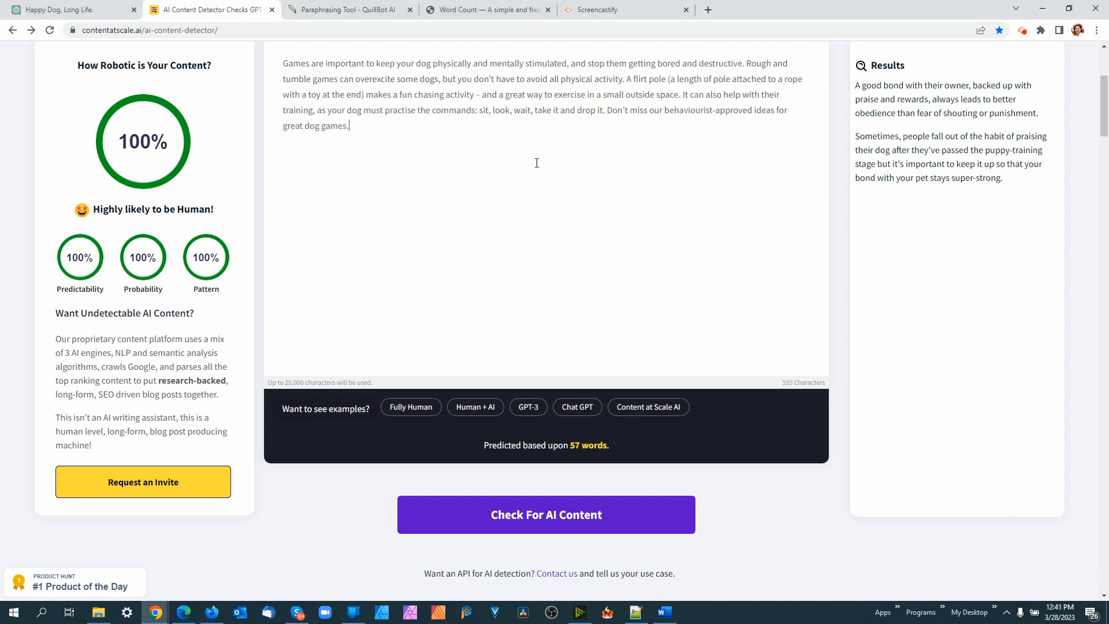
left_click(520, 511)
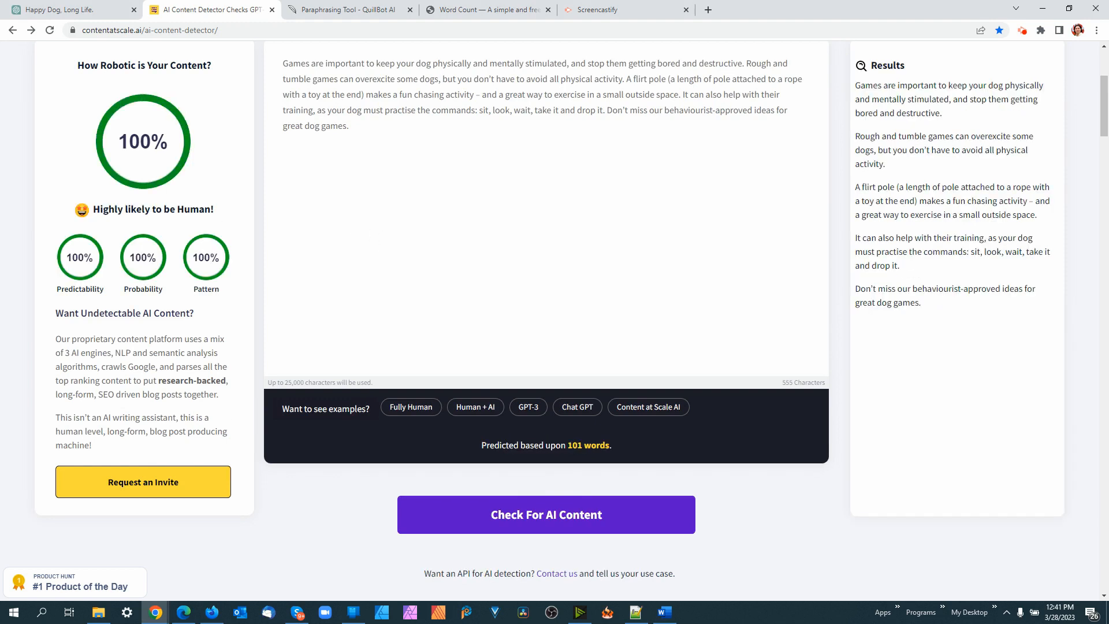
Replace the AI detector text with the two paragraphs starting "Dogs are pack animals" and check them for AI content
key("alt+Tab")
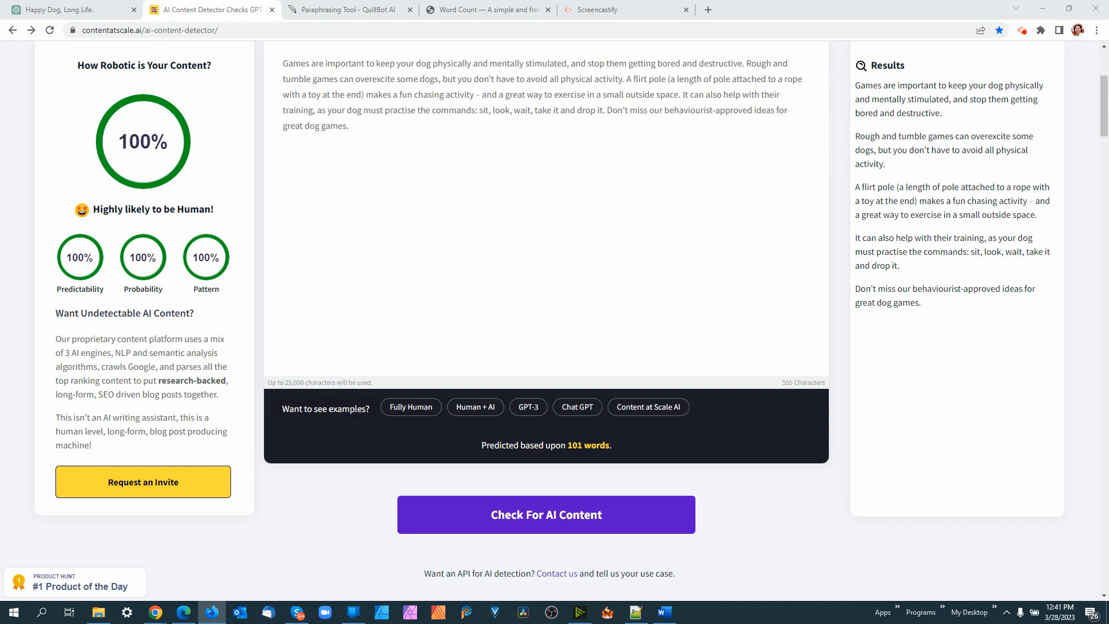
left_click(429, 94)
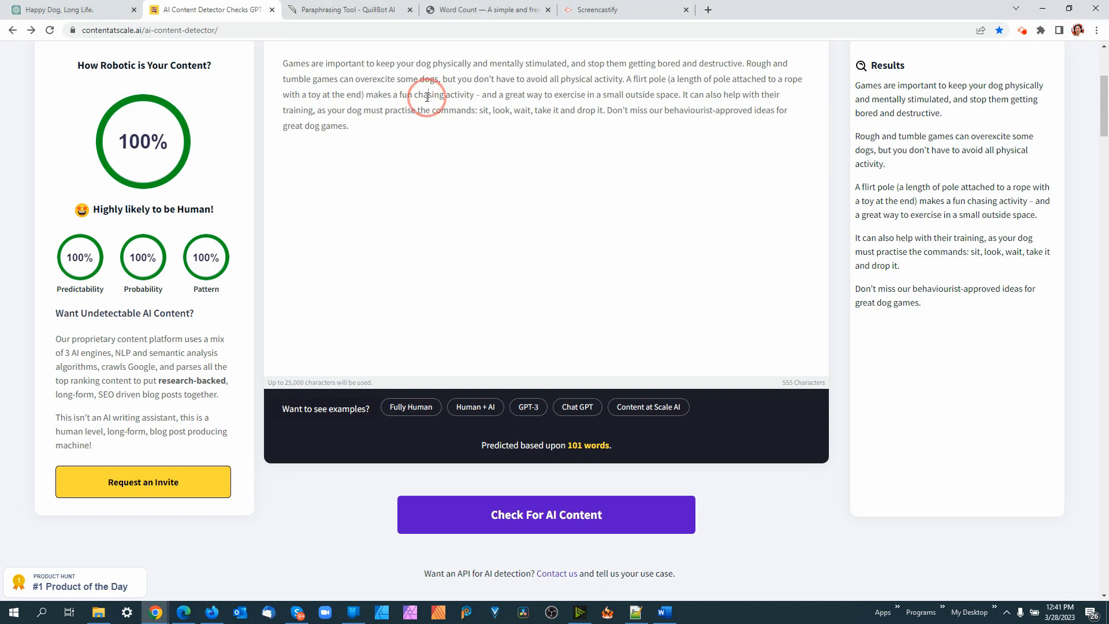
key("ctrl+a")
type("Dogs are pack animals, and being left alone can cause them stress or even separation anxiety, so don’t leave your dog alone for long periods of time. If you can’t employ a dog walker and don’t have a friendly neighbour or family member that can pop in while you’re out, try leaving a stimulating toy to keep your dog happy when home alone.  Nowadays there are a huge variety of interactive slow-feeder treat dispensers, in the form of balls, puzzles or chew toys. You can also buy ‘nose work’ blankets or snuffle mats for them to find treats in.")
left_click(538, 530)
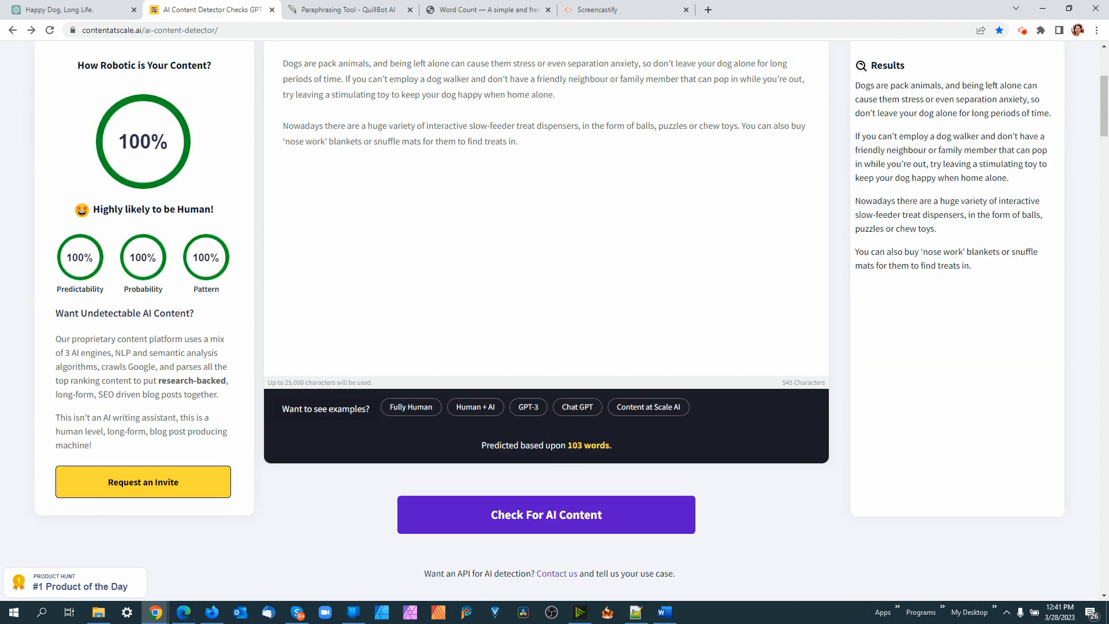
Replace the AI detector text with the routine paragraph starting "Dogs are creatures of habit" and check it for AI content
key("alt+Tab")
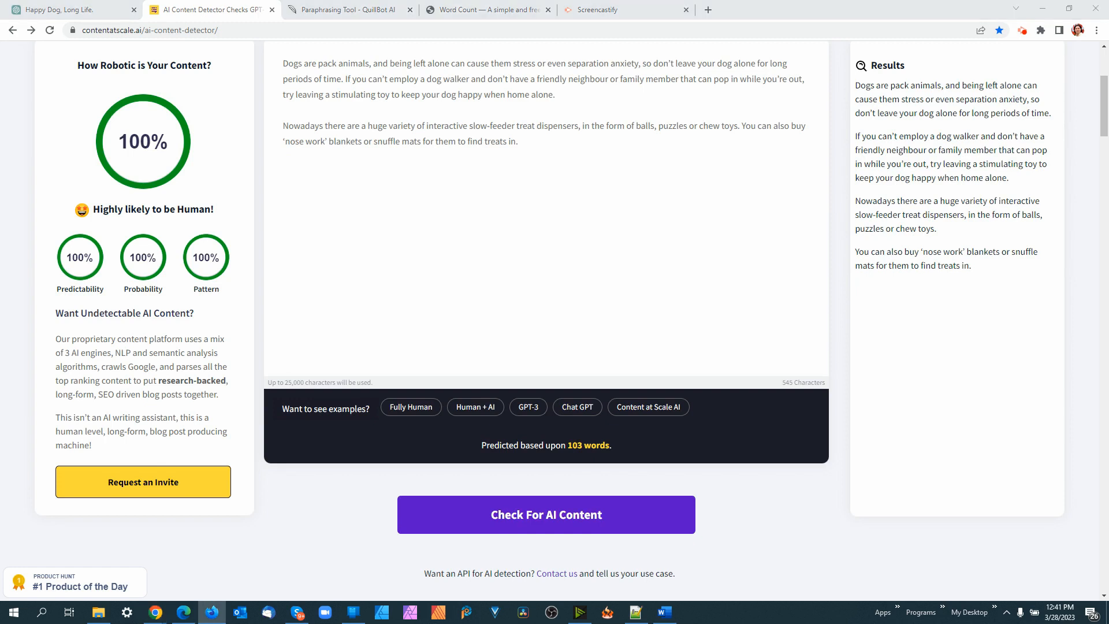
key("alt+Tab")
key("ctrl+a")
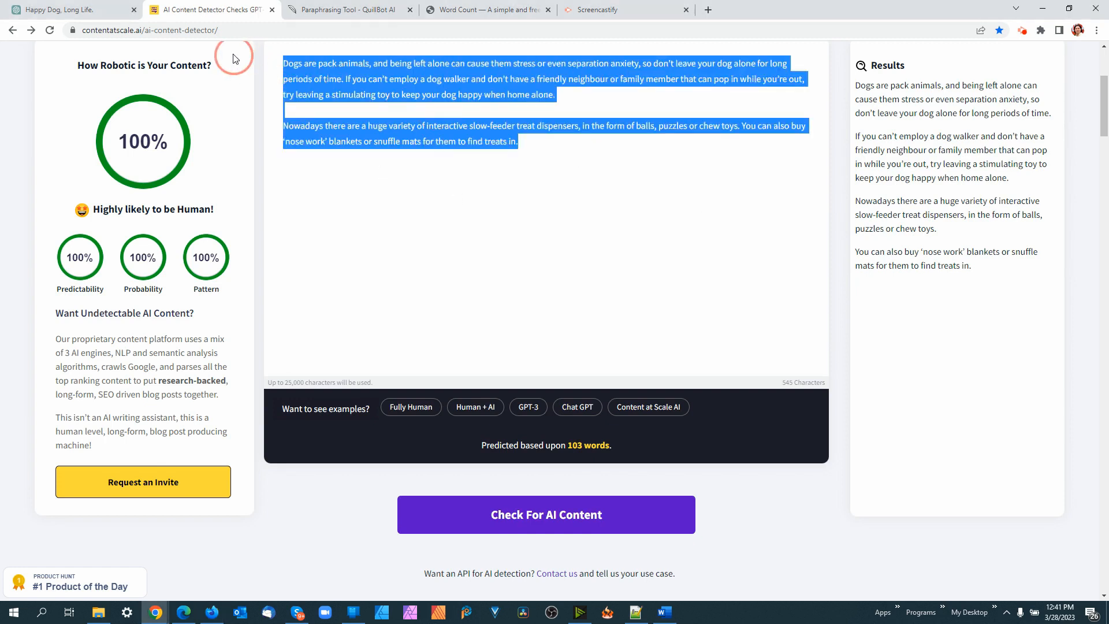
type("Dogs are creatures of habit, and need the security and reliability of a structured life. Sticking to a routine while working from home or going into your workplace will help keep your dog happy. However, there’s still room for new tricks, treats and places to explore to stop your routine getting stale.")
left_click(554, 516)
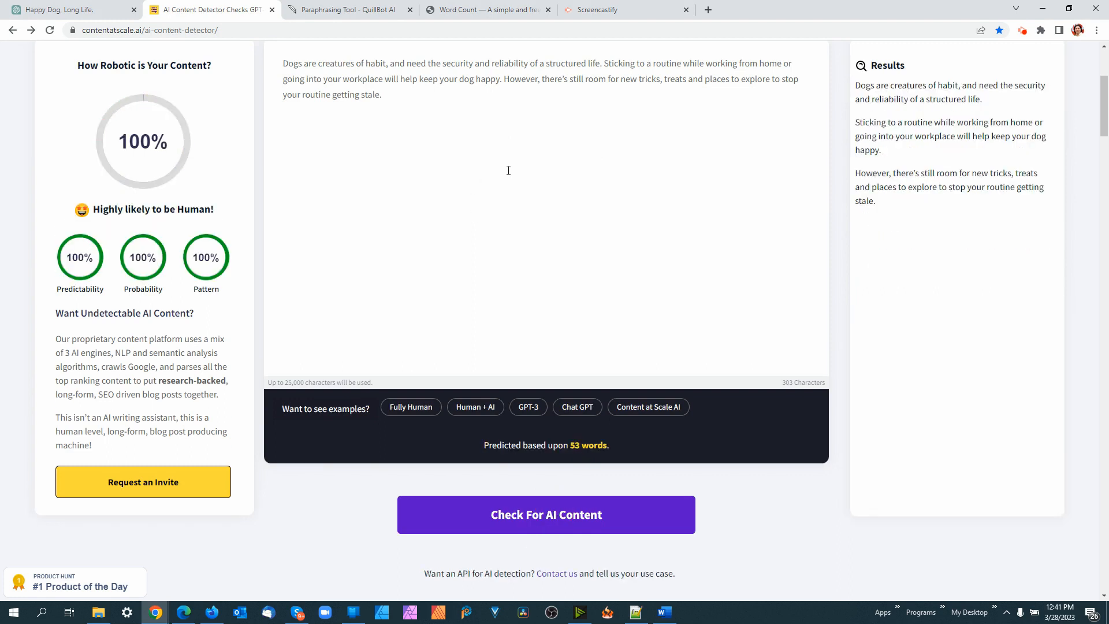
Replace the AI detector text with the paragraph starting "Exercise isn't just good for your dog's physical health" and check it for AI content
key("alt+Tab")
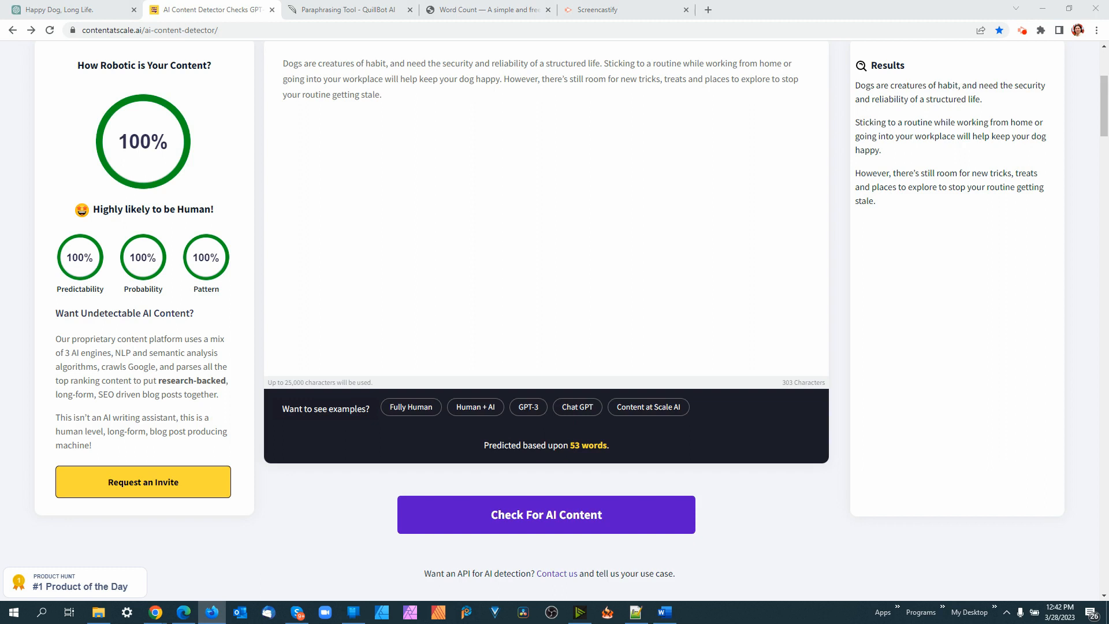
left_click(379, 65)
key("ctrl+a")
type("Exercise isn’t just good for your dog’s physical health, it boosts his mental health, too. Life is boring for dogs that don’t get exercise, and bored dogs will be forced to make their own fun — often in destructive or inappropriate ways. Taking a brisk walk, playing fetch, or swimming are great ways for your dog to burn off excess energy. Afterward, your pup can relax rather than feeling wound up and hyperactive. Let your dog’s enthusiasm guide you toward activities he truly enjoys. You can also exercise his mind with mentally stimulating games and toys.")
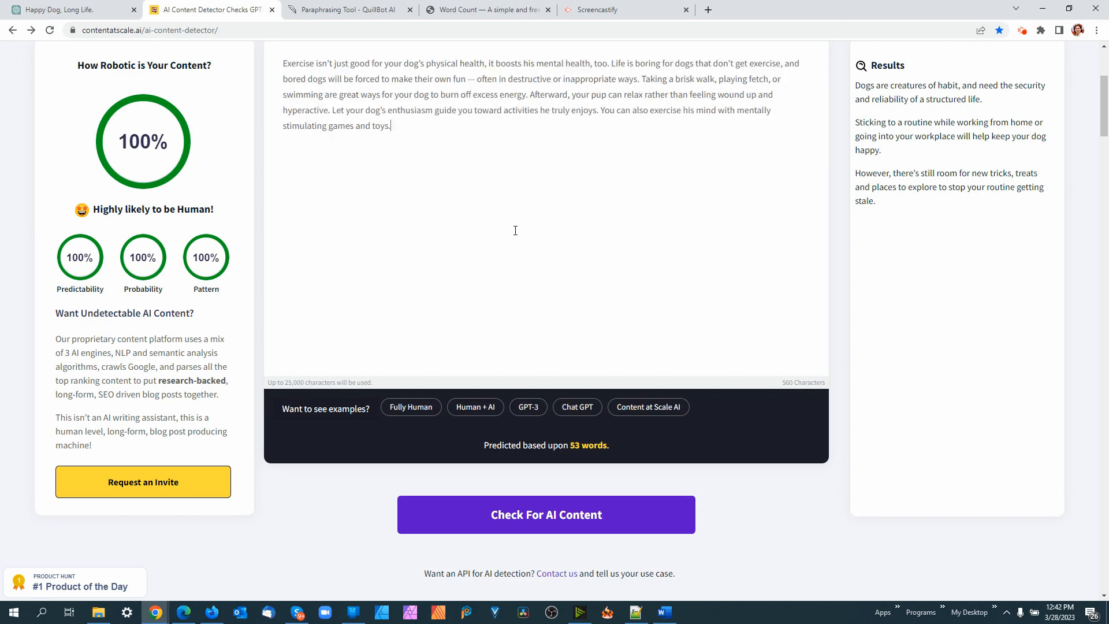
left_click(567, 519)
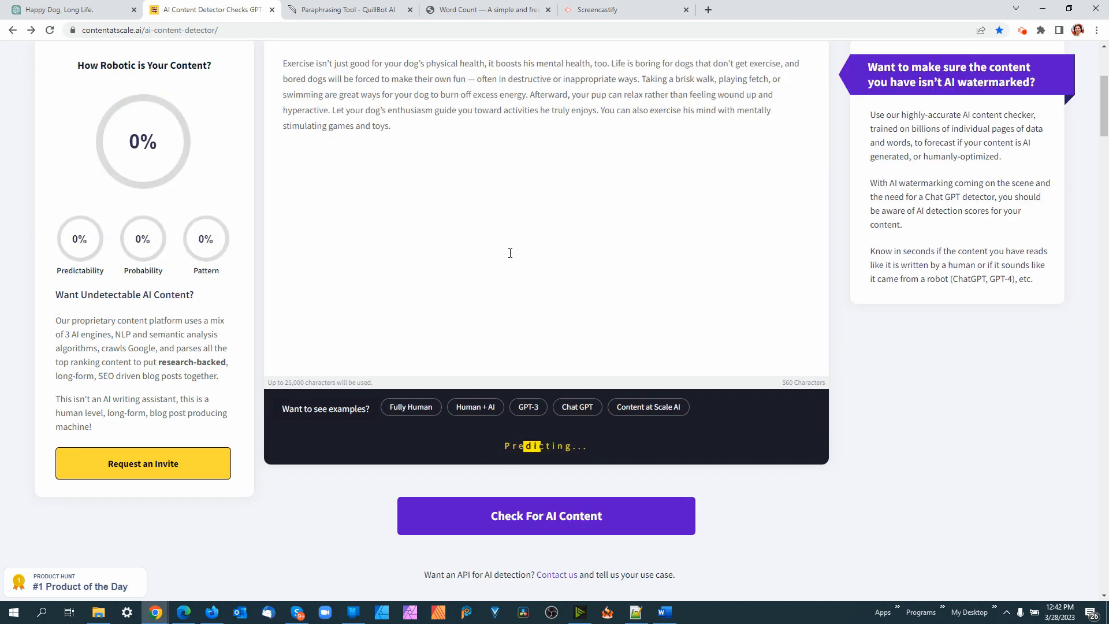
Replace the AI detector text with the playdate paragraph starting "If your dog is a canine social butterfly" and check it for AI content
key("alt+Tab")
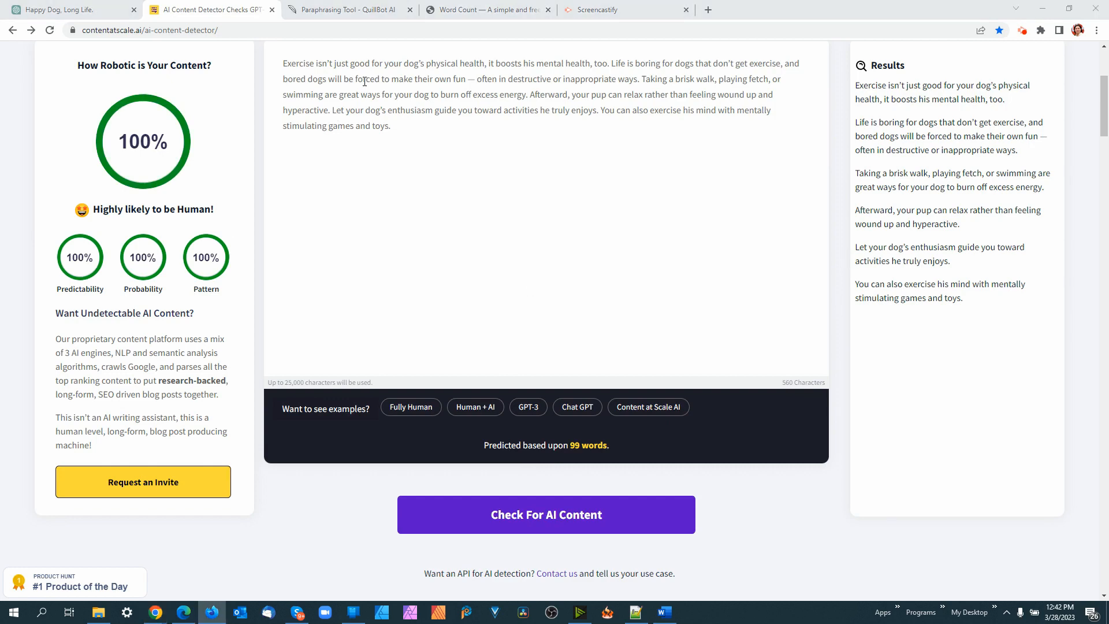
key("alt+Tab")
key("ctrl+a")
type("If your dog is a canine social butterfly, playdates with other dogs could be his ticket to bliss. But for some dogs, humans are their favorite playmates, and a game of chase or hide-and-seek might be more appreciated. Experiment with different activities to learn which games and toys bring your dog the most joy.")
left_click(548, 512)
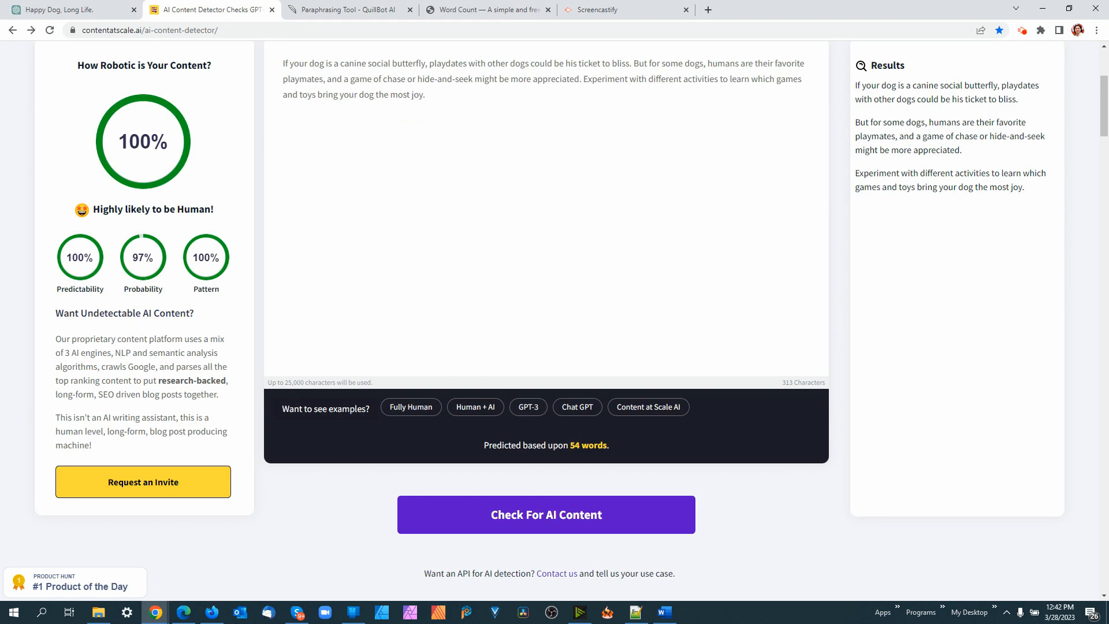
Replace the AI detector text with the paragraph starting "You might be tempted to stop training your dog" and check it for AI content
key("alt+Tab")
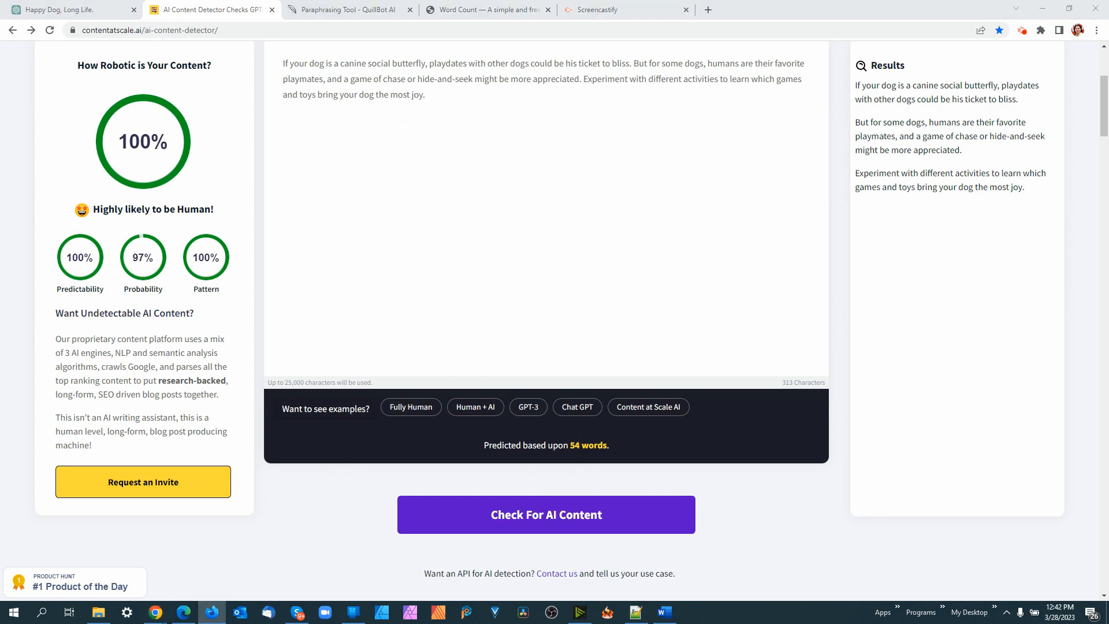
left_click(359, 77)
key("ctrl+a")
type("You might be tempted to stop training your dog after he’s learned the basics, but training is a fun way to entertain and challenge your dog’s brain. When you use positive reinforcement methods, dogs look forward to learning new behaviors. Training also eliminates your dog’s frustration and confusion because the more he understands what you expect from him, the more confident he will become. And regular training sessions provide your dog with one-on-one attention, something he adores.")
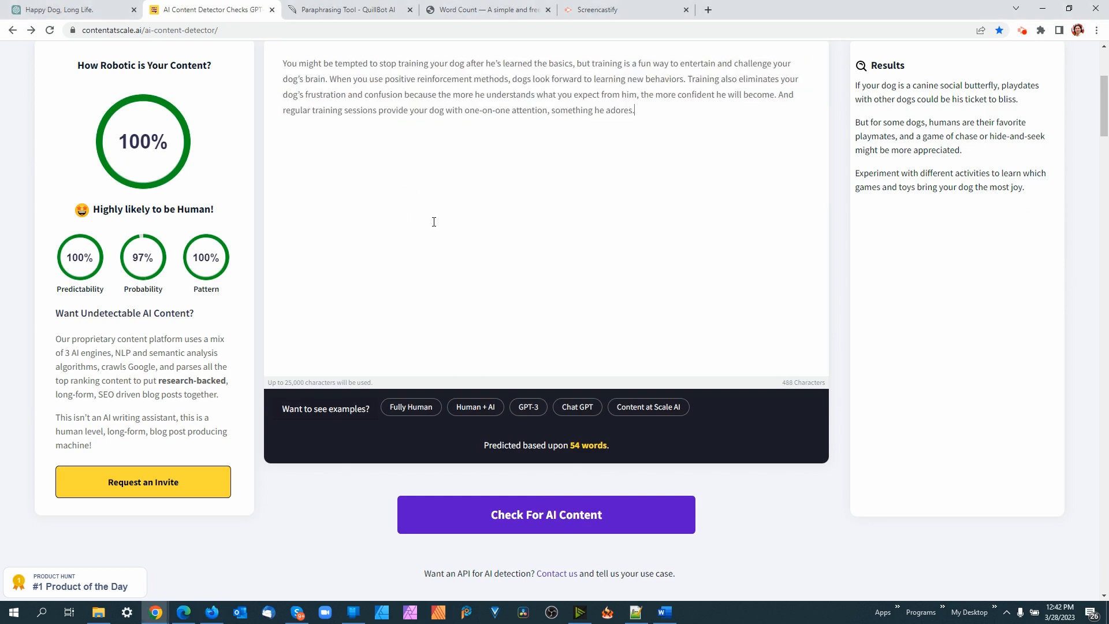
left_click(559, 518)
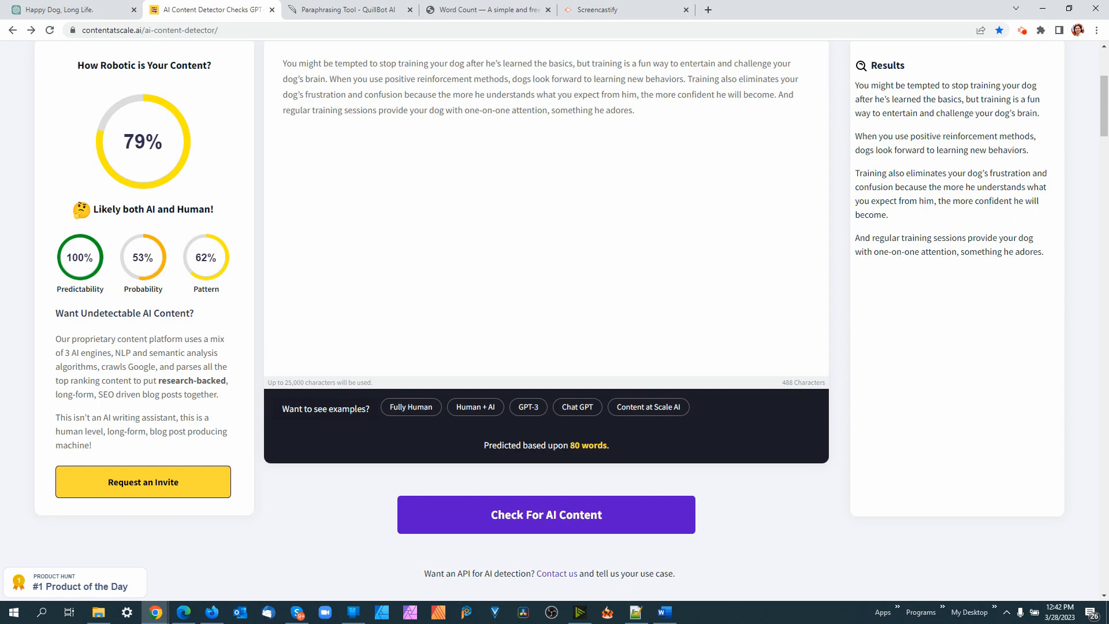
Replace the AI detector text with the paragraph starting "Freedom is a key part of happiness for people, and dogs are no different."
key("alt+Tab")
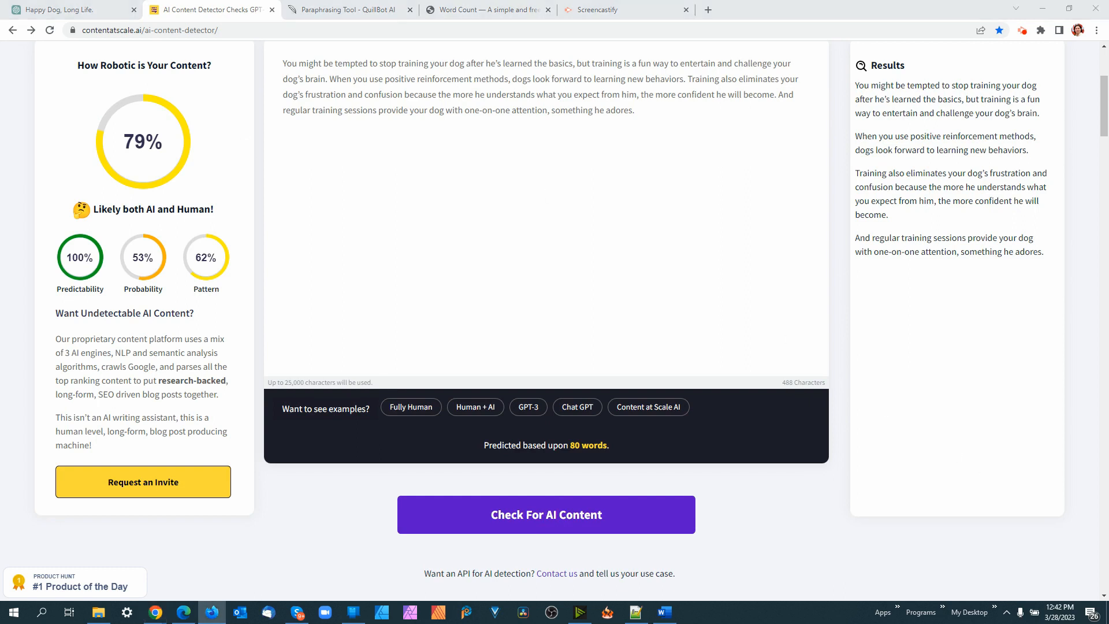
triple_click(439, 78)
type("Freedom is a key part of happiness for people, and dogs are no different. However, you likely dictate how your dog spends his time — from when he eats to when he goes to the bathroom. Allowing your dog to make choices in his day-to-day routine can be a great way to bring him happiness. Look for small, safe ways he can make decisions. For example, let him choose which direction to go on your daily walk or which toy to take from his basket. Off-leash freedom can be thrilling for dogs, but put safety first. Only allow your dog off-leash where it is legal and not dangerous to do so.")
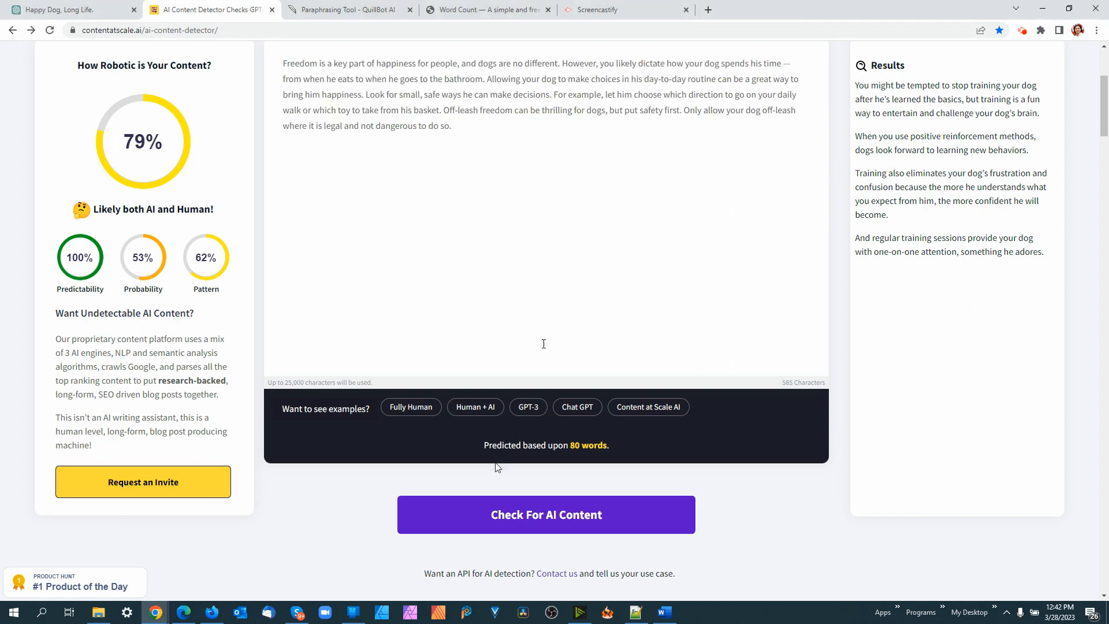
Check the passage about dogs' freedom for AI content, and check the passage beginning "Chewing and destroying toys is a normal canine pastime" in its place
left_click(527, 521)
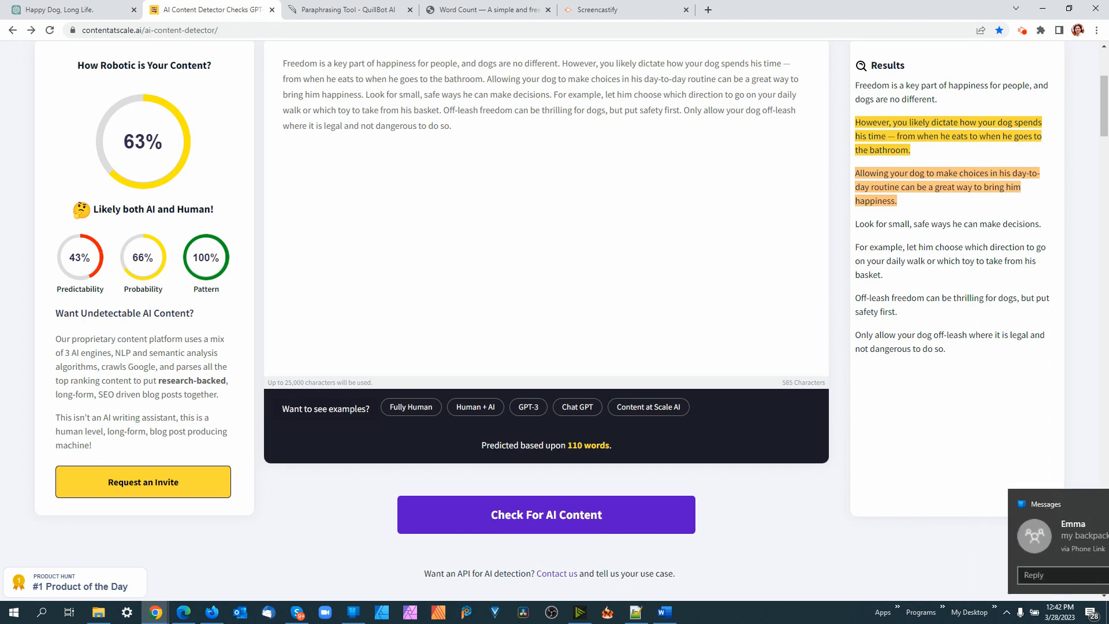
key("alt+Tab")
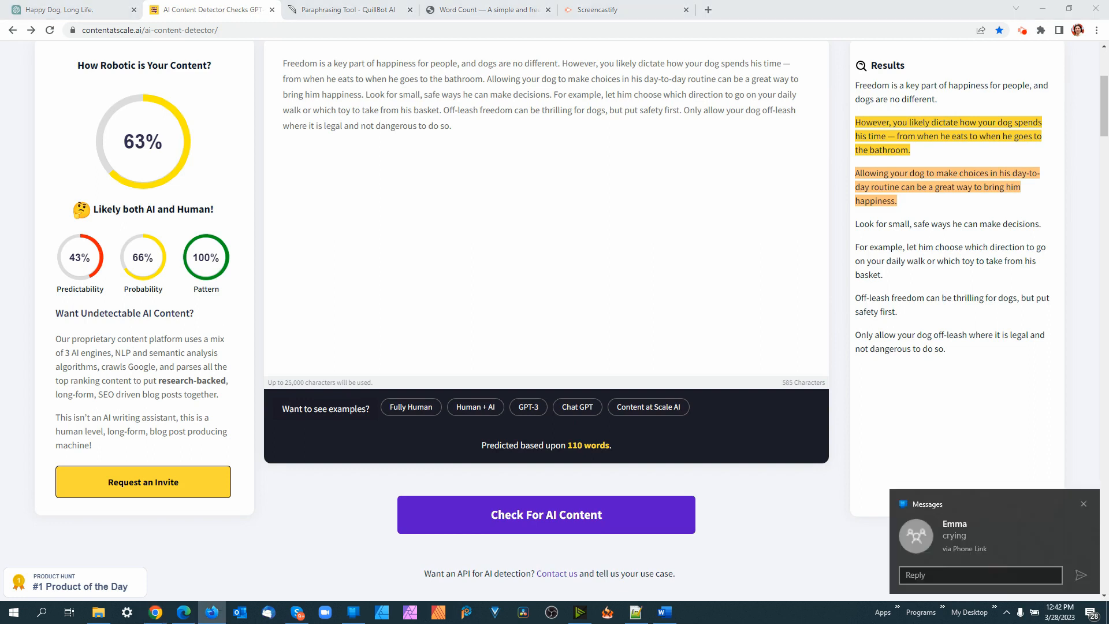
type("Chewing and destroying toys is a normal canine pastime. Tearing stuff to pieces is your dog’s way of having a good time and expressing his instincts. As long as he plays safely with his toys, let him have the ones he loves. Look for more durable options, such as stuffing-free toys, so that you’re getting more for your money. And make sure your dog has access to chewable toys and edible chews. Dogs love chewing; it’s a natural behavior, so it’s important that they have appropriate options to gnaw on. Chew toys, like Kongs that can be filled with food, are extra exciting. And edibles, such as bully sticks or dental bones, can help keep teeth clean while providing your dog with a fun way to spend his time.")
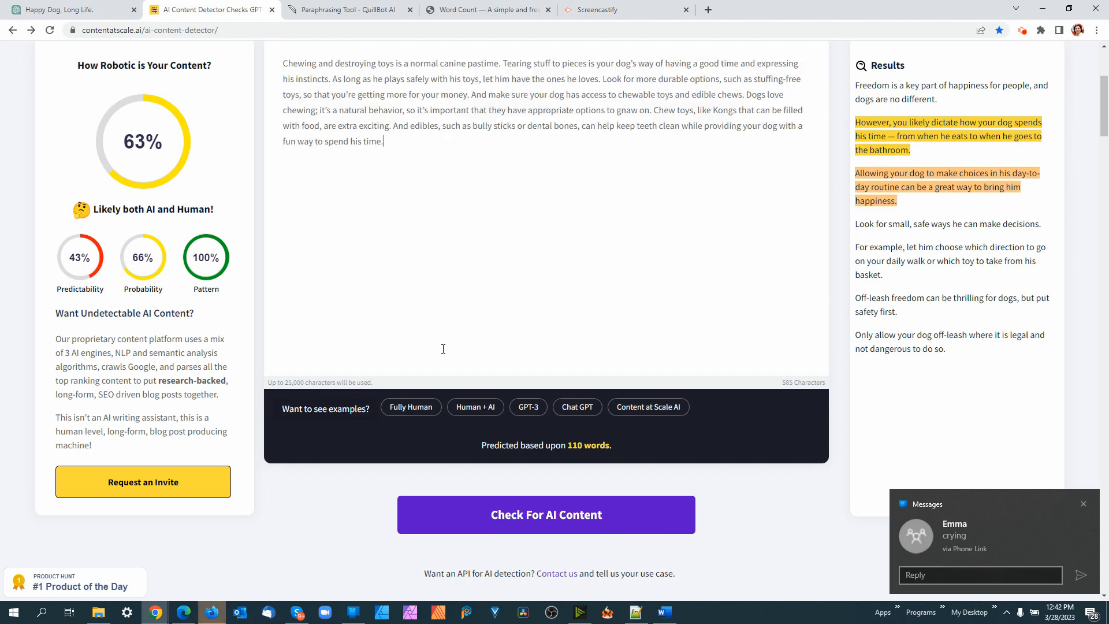
left_click(557, 516)
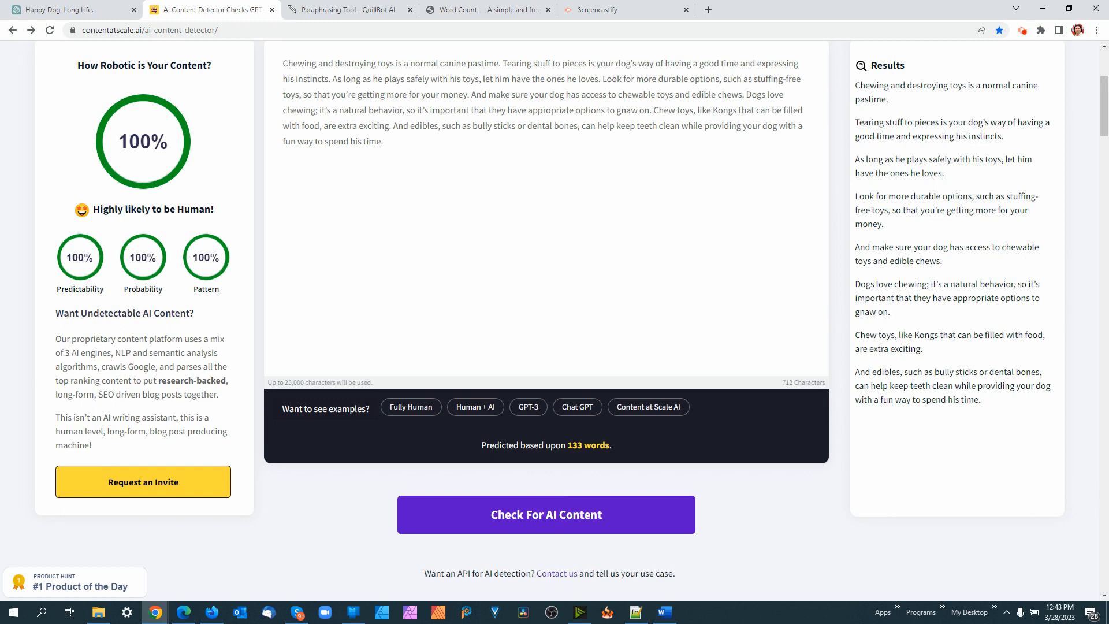
Replace the chewing passage with the one beginning "Every dog has his favorite spot to be patted or scratched" and check it for AI content
key("alt+Tab")
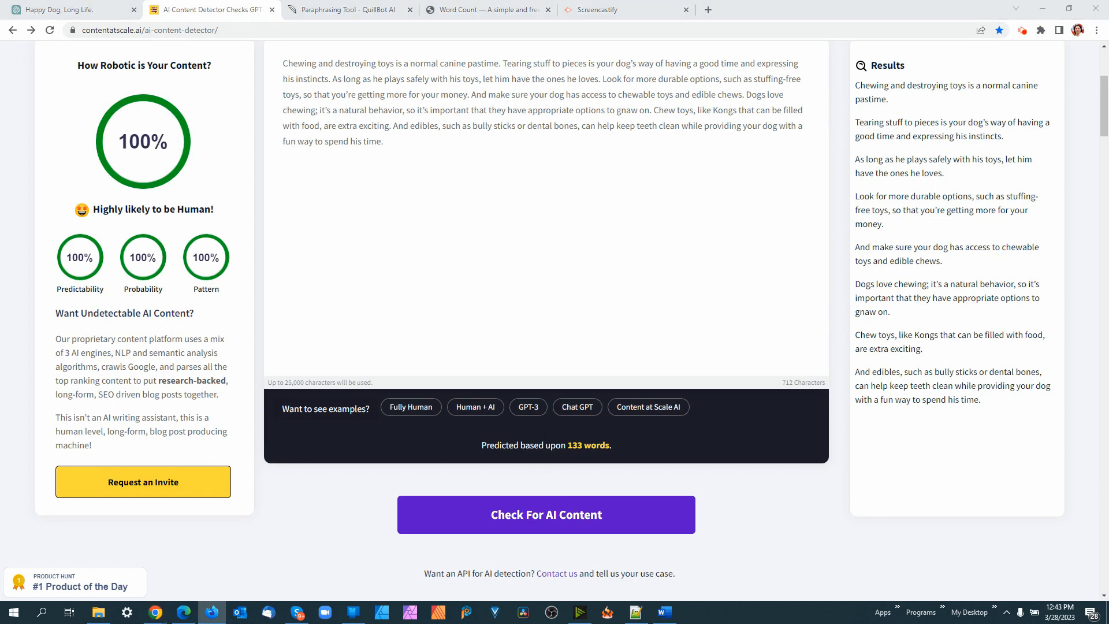
left_click(387, 108)
key("ctrl+a")
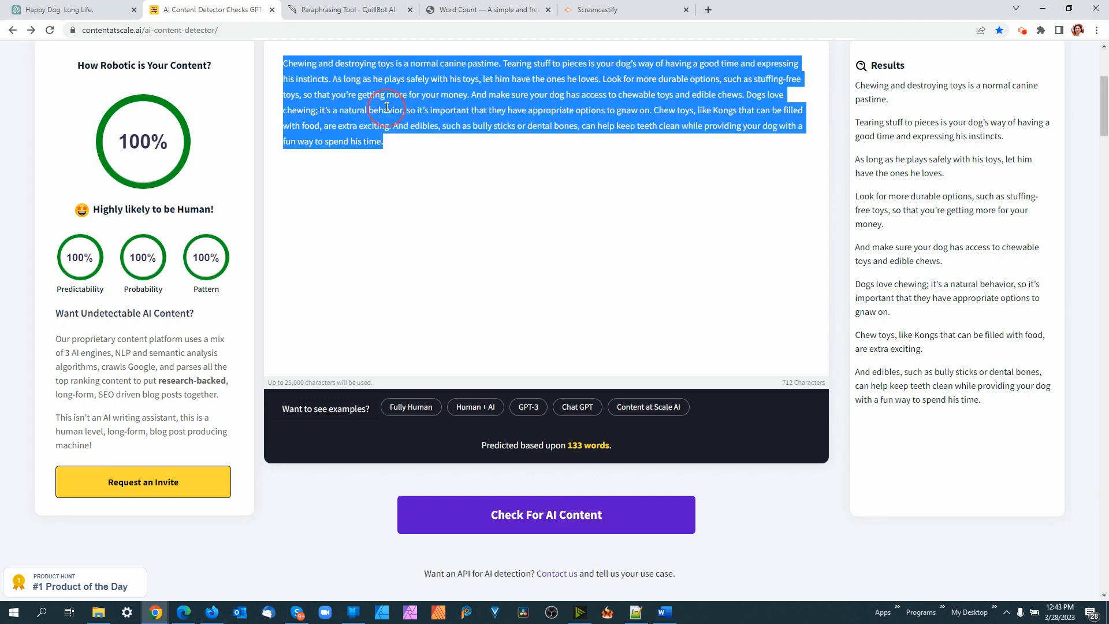
type("Every dog has his favorite spot to be patted or scratched. Watch your pup when you’re cuddling him and learn where he would prefer to be touched. Stick to those spots when you want to reward him. However, help him learn to tolerate being touched in other places, too. Consider learning doggie massage techniques. Your dog will appreciate the relaxation and soothing attention. Massage can also be used to ease anxiety or soothe tired muscles. With a little practice, cuddle time can be transformed into a therapeutic experience for your dog.")
left_click(539, 520)
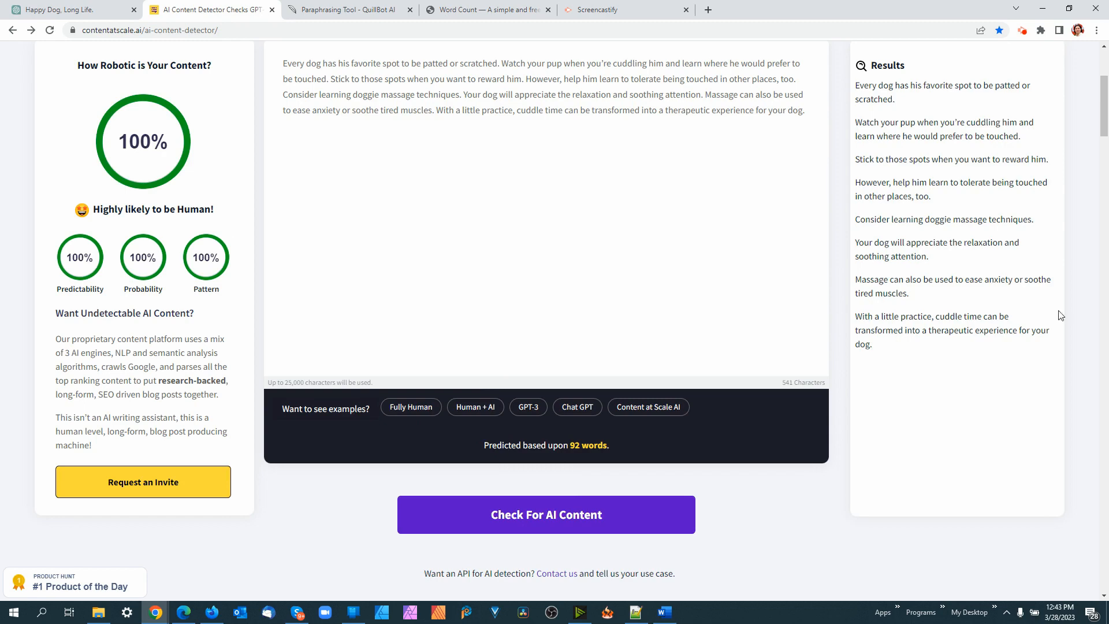
Undo the text replacements back to the passage beginning "You might be tempted to stop training your dog" and check it for AI content
scroll(546, 323, "up", 4)
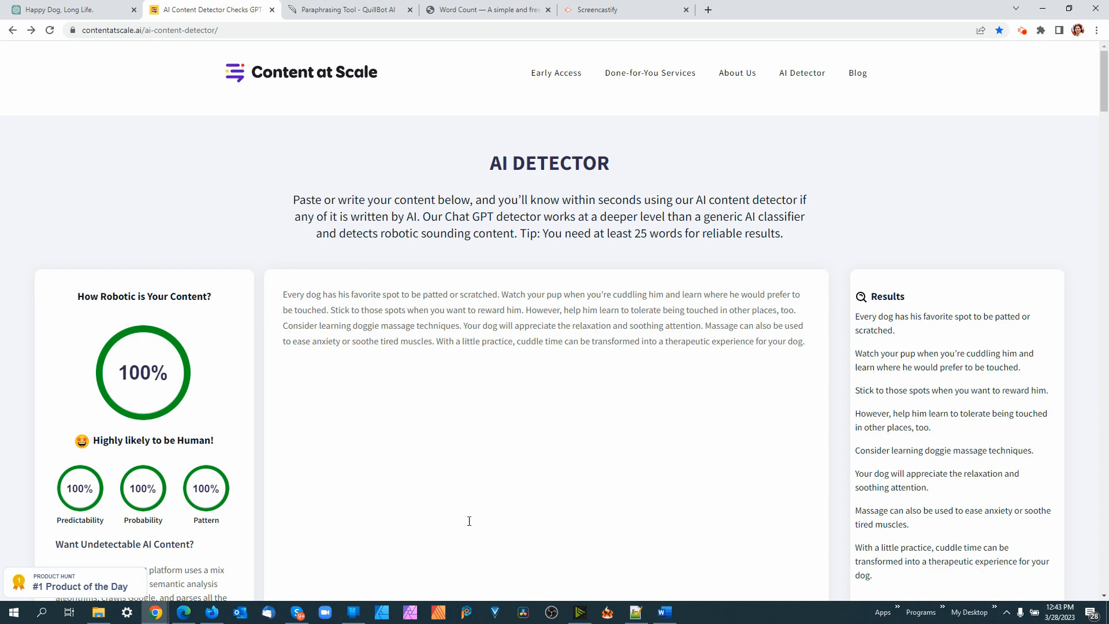
left_click(529, 382)
key("ctrl+z")
key("ctrl+z")
key("ctrl+z")
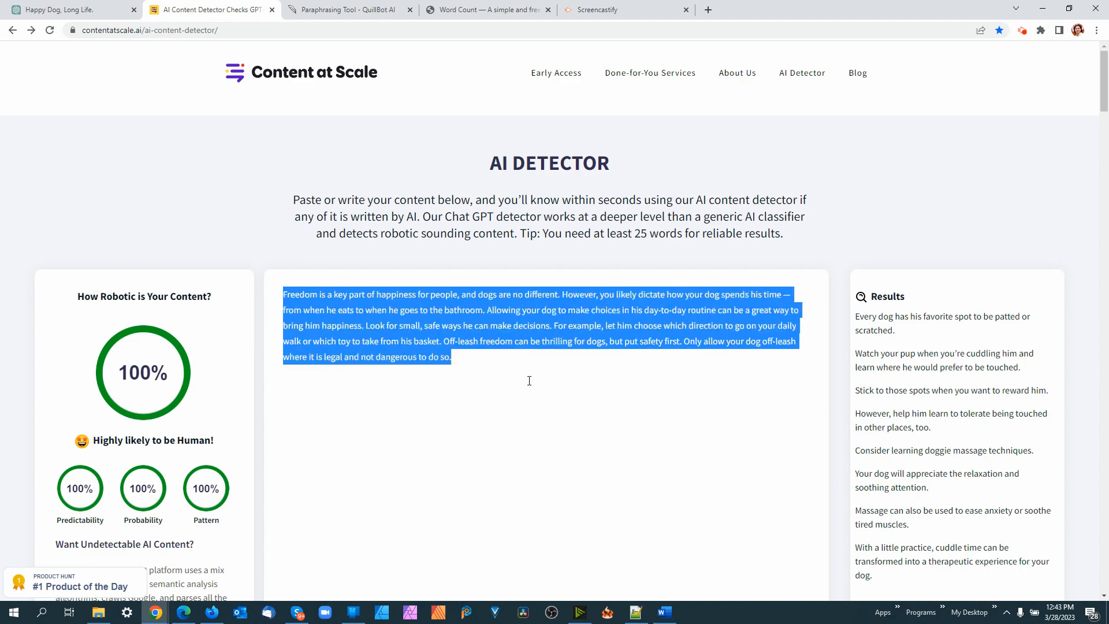
scroll(529, 381, "down", 5)
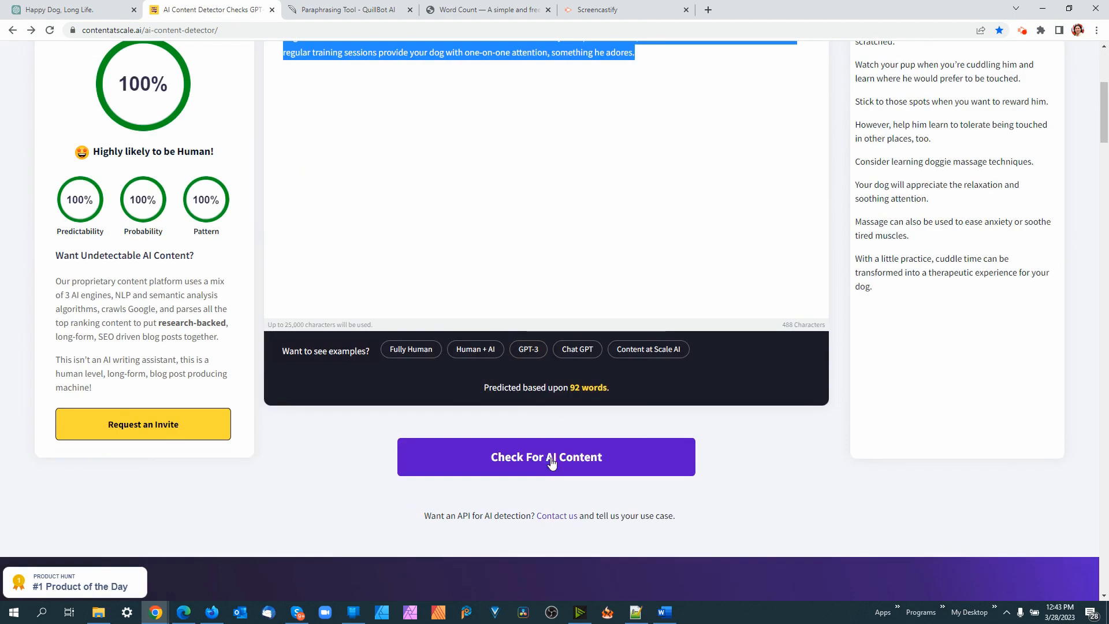
left_click(535, 459)
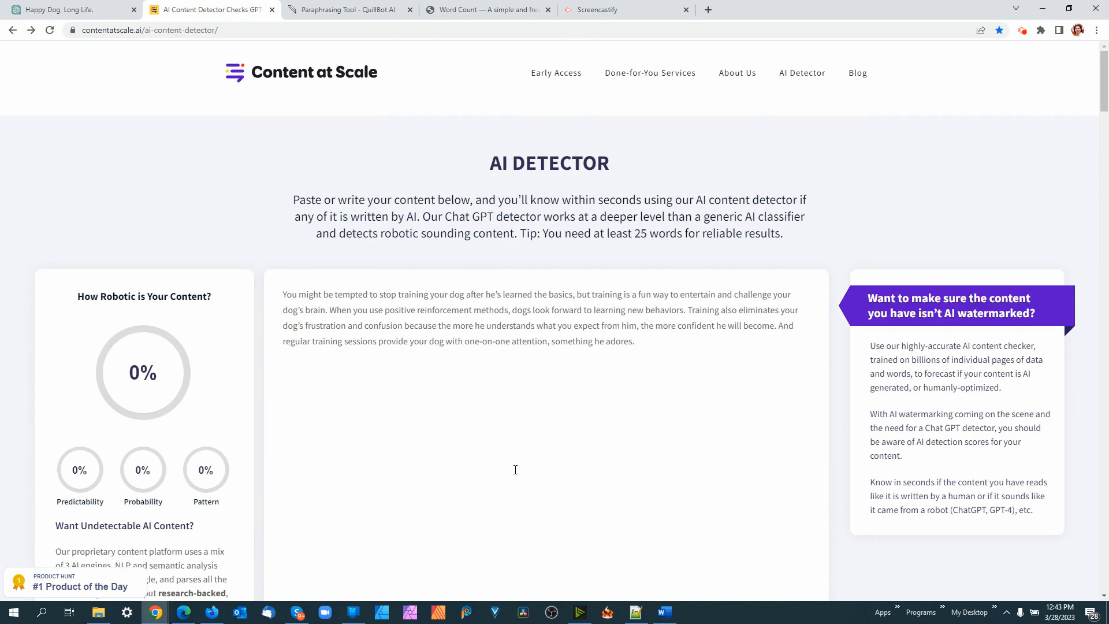
Undo back to the passage beginning "If your dog is a canine social butterfly" and check it for AI content
scroll(532, 428, "down", 4)
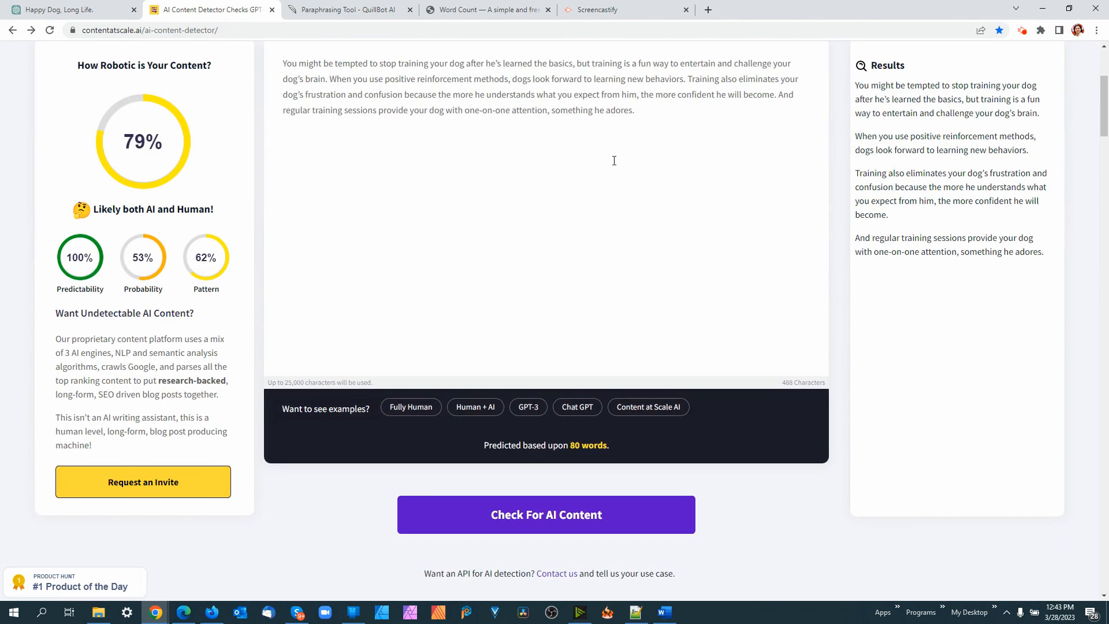
key("ctrl+z")
left_click(530, 516)
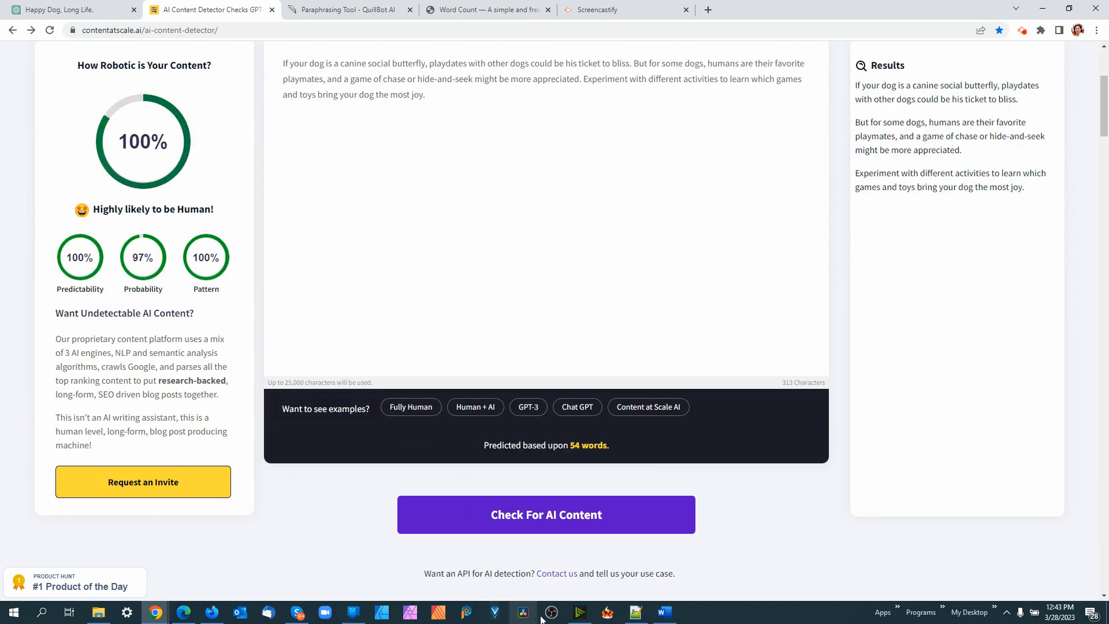
Switch to the Word article and copy the paragraph under heading 4, "Provide them with toys"
left_click(666, 613)
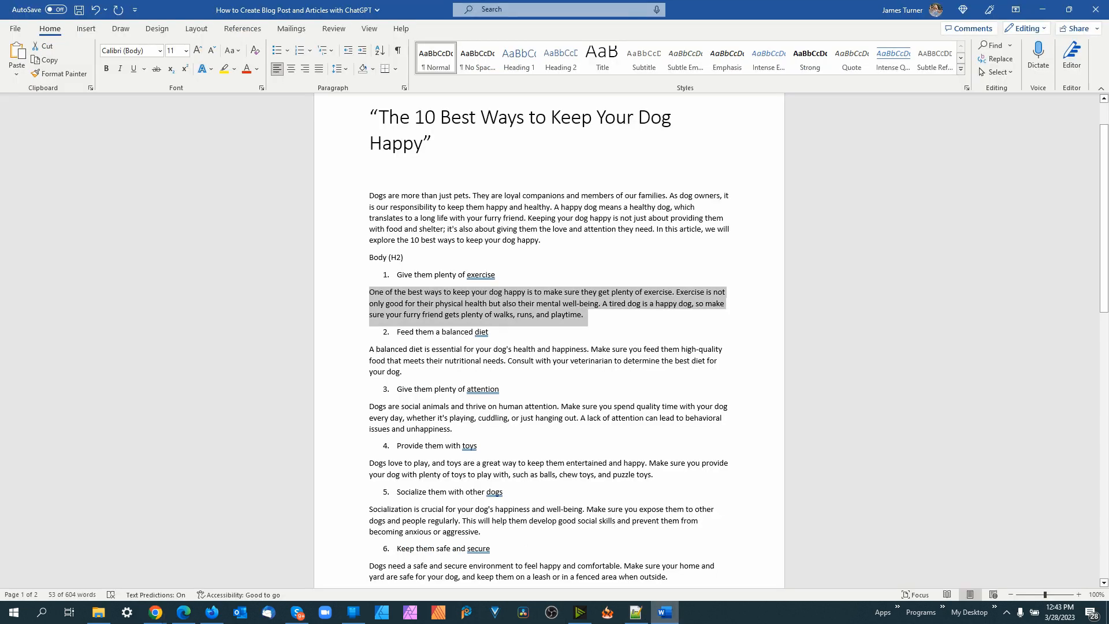
scroll(415, 336, "down", 2)
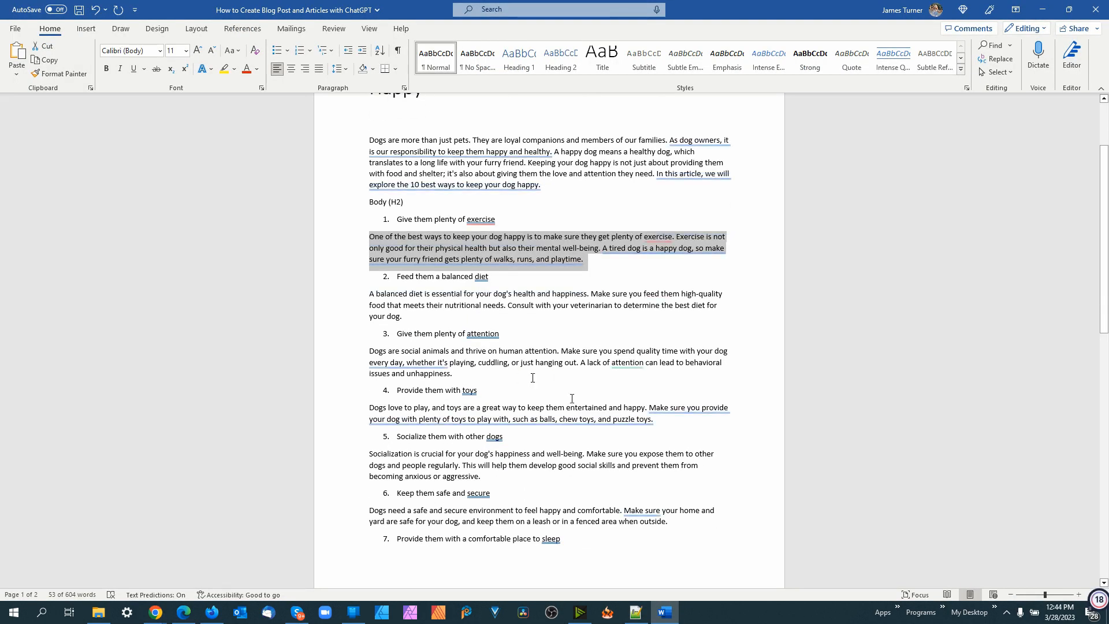
triple_click(528, 410)
right_click(518, 416)
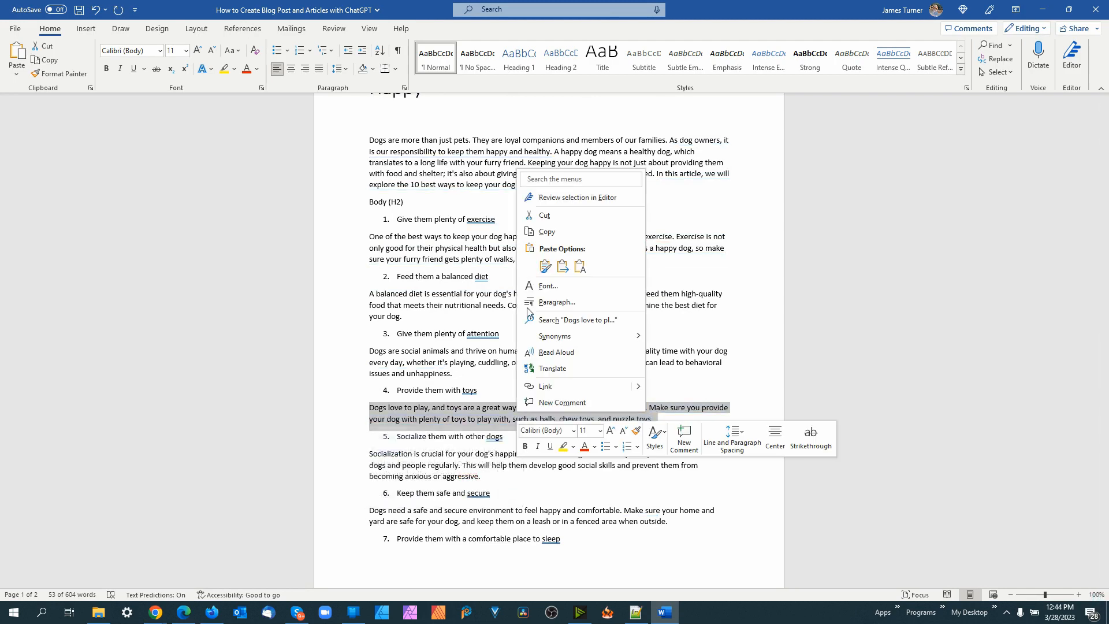
left_click(545, 231)
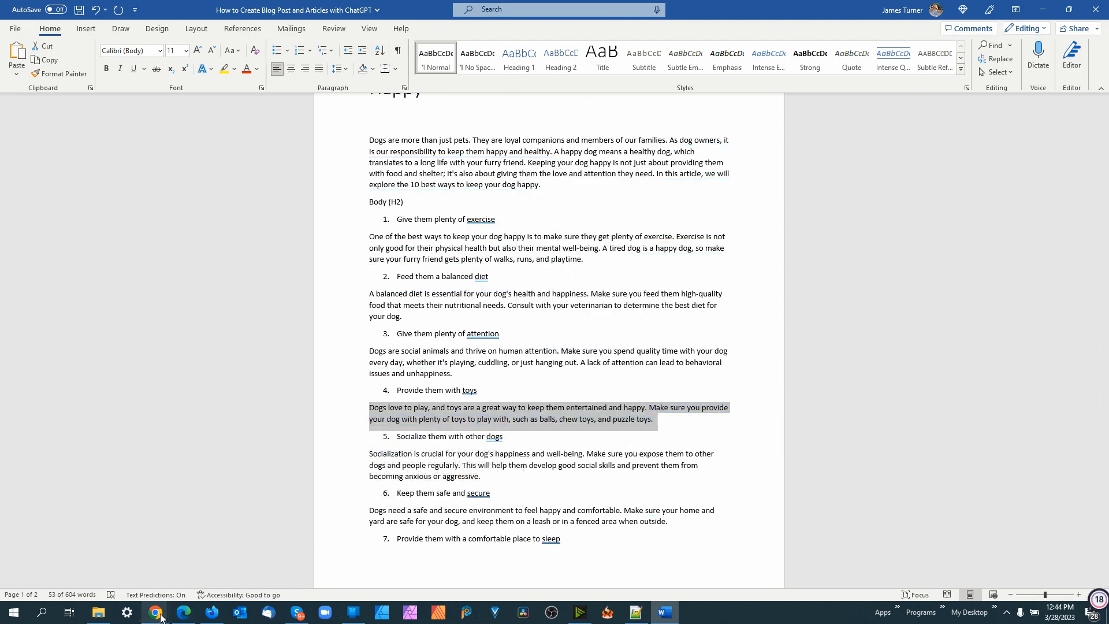
Return to the AI Detector in Chrome, replace its text with the copied toys paragraph and check it for AI content
left_click(160, 615)
left_click(93, 560)
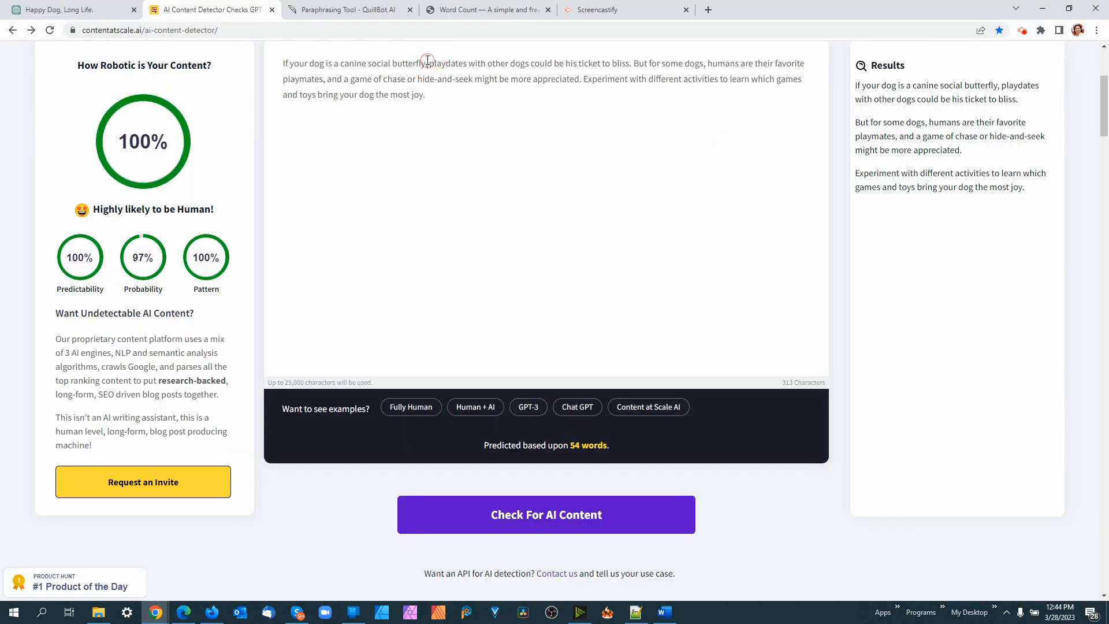
left_click(394, 74)
key("ctrl+a")
key("ctrl+v")
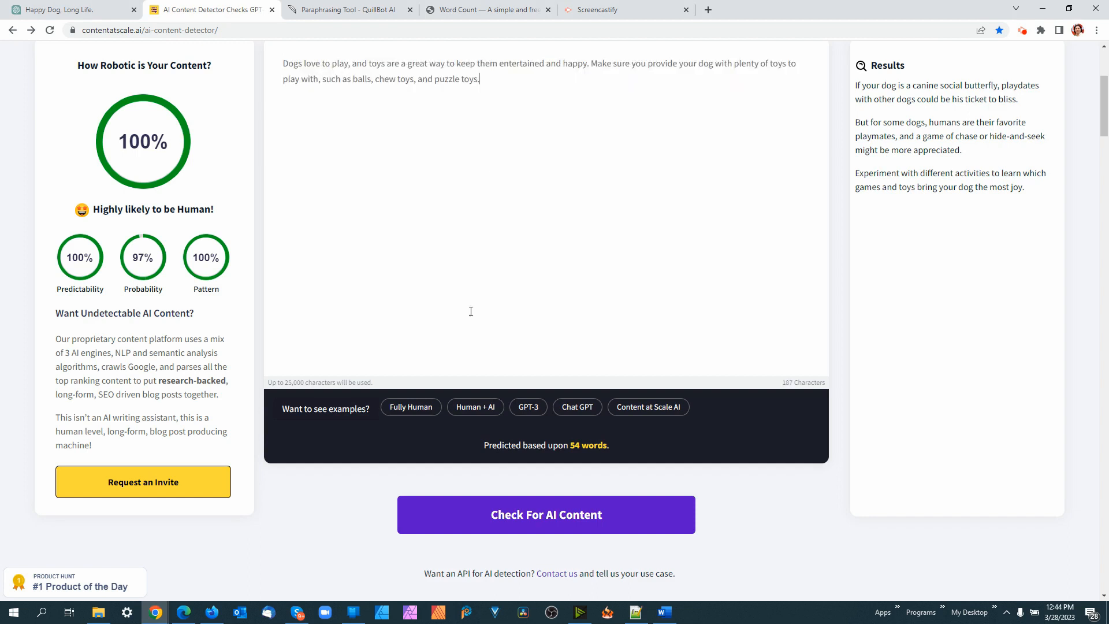
left_click(532, 530)
scroll(503, 226, "up", 1)
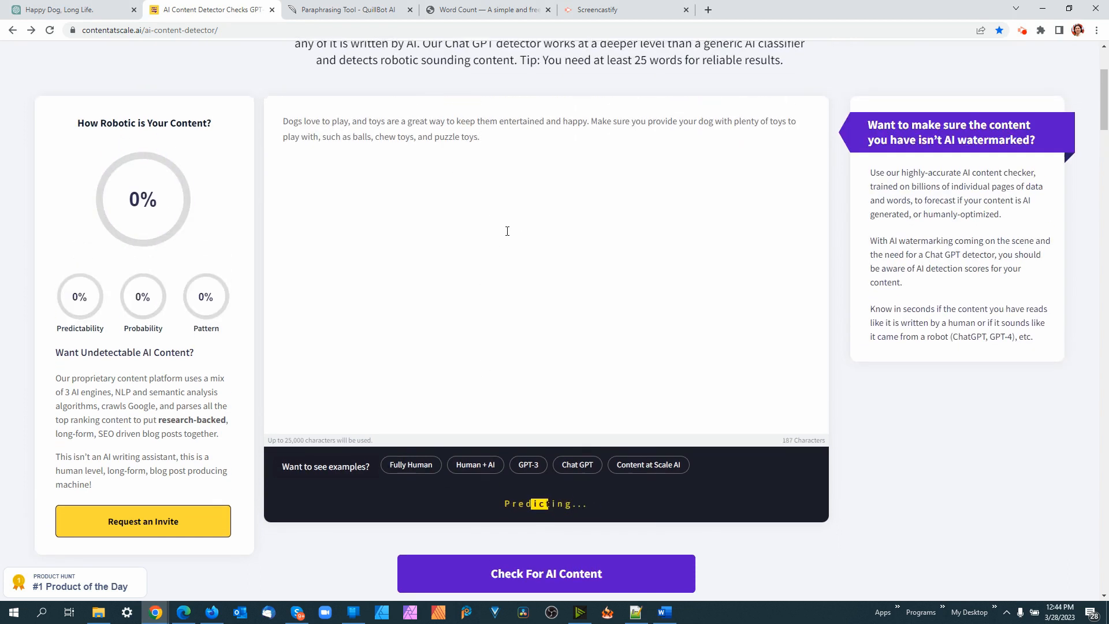
scroll(508, 231, "up", 1)
mouse_move(907, 237)
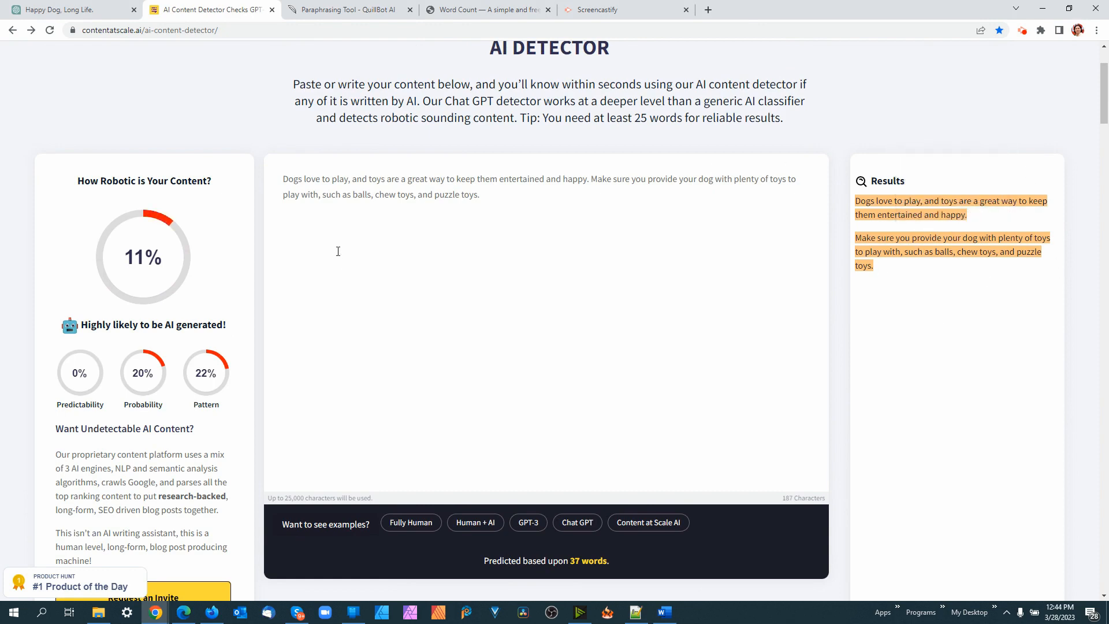
Switch to the ChatGPT conversation and submit the prompt "rewrite:" followed by the copied toys paragraph
left_click(87, 14)
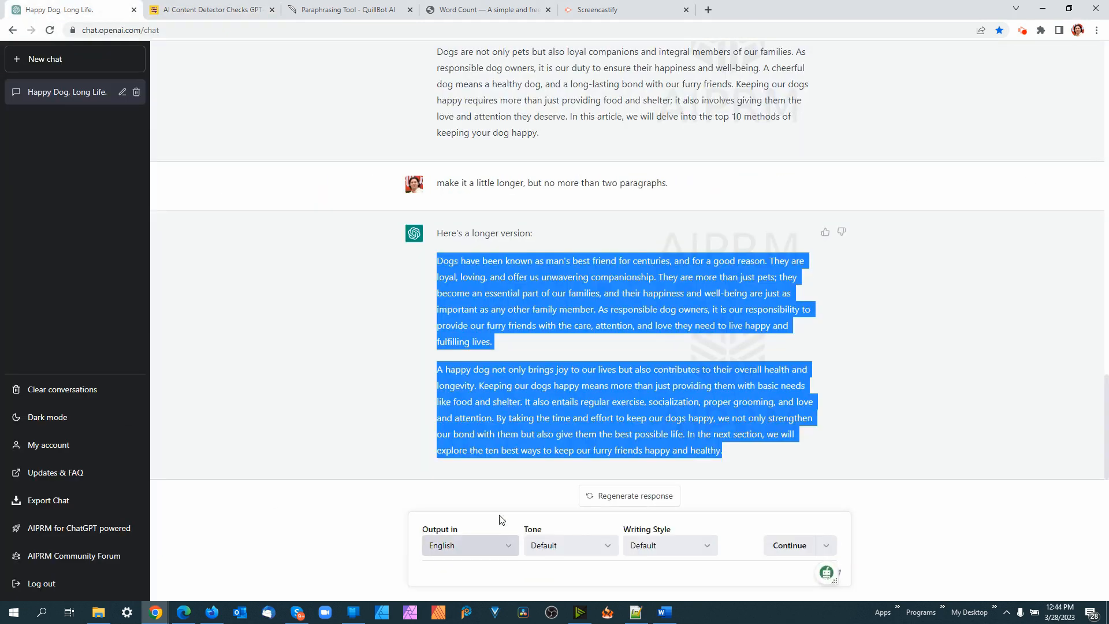
left_click(473, 574)
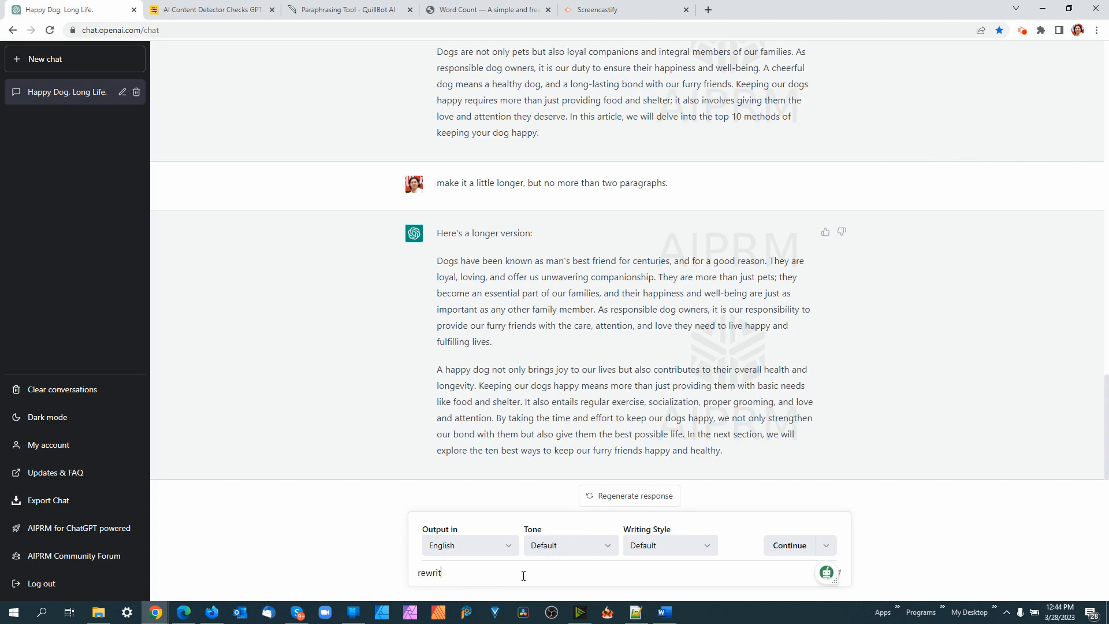
type("rewrite:")
key("ctrl+v")
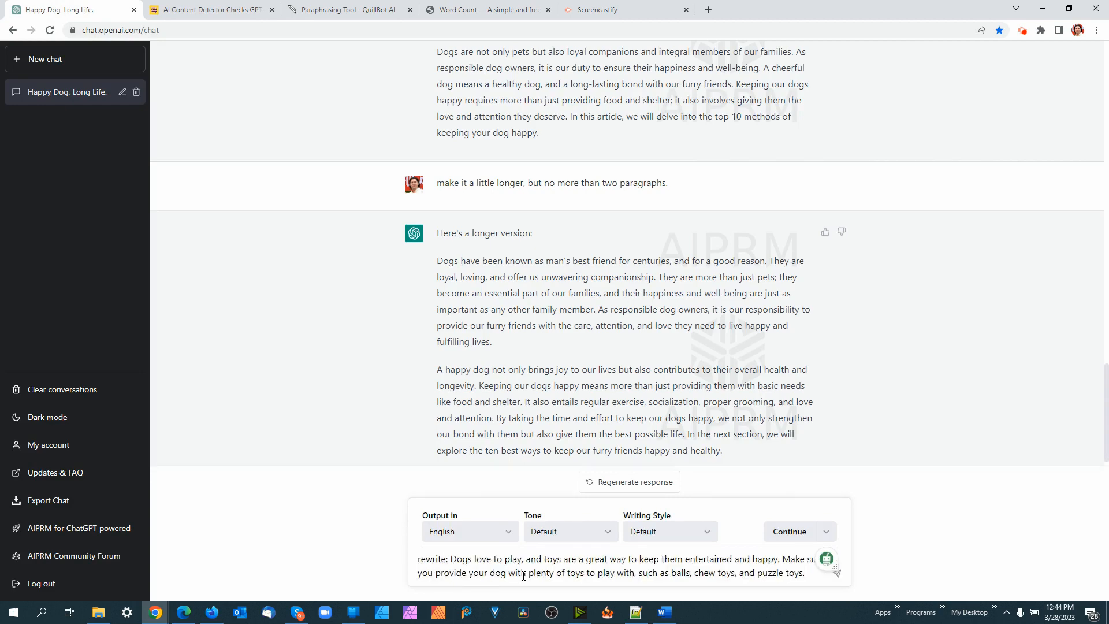
key("Return")
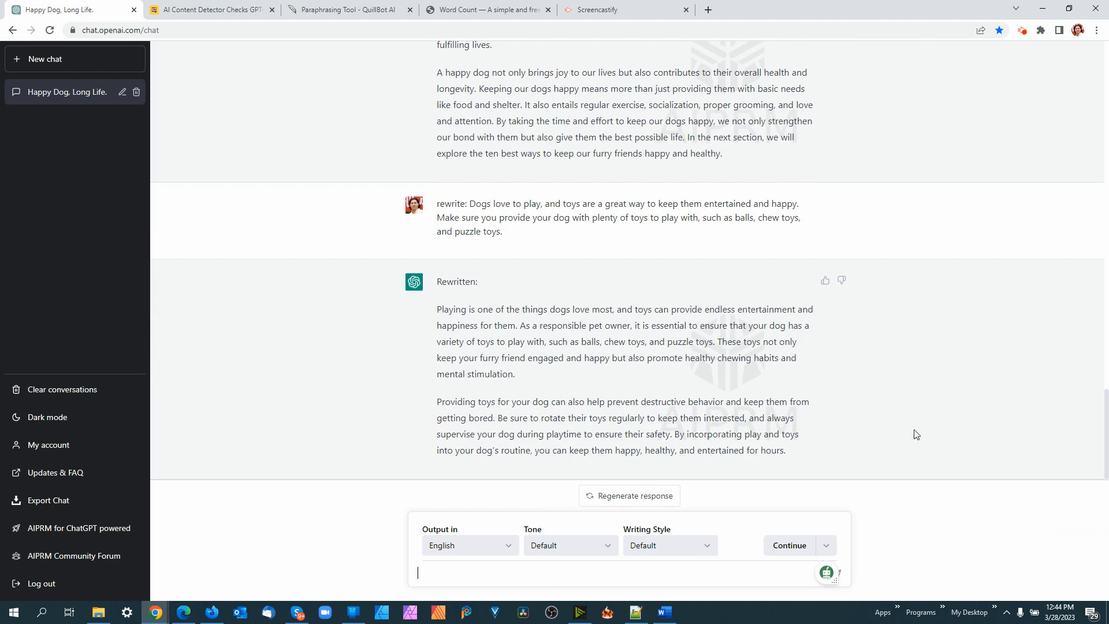
Copy both paragraphs of ChatGPT's rewrite into QuillBot, replacing the existing text, and paraphrase them in Shorten mode
left_click_drag(787, 451, 440, 313)
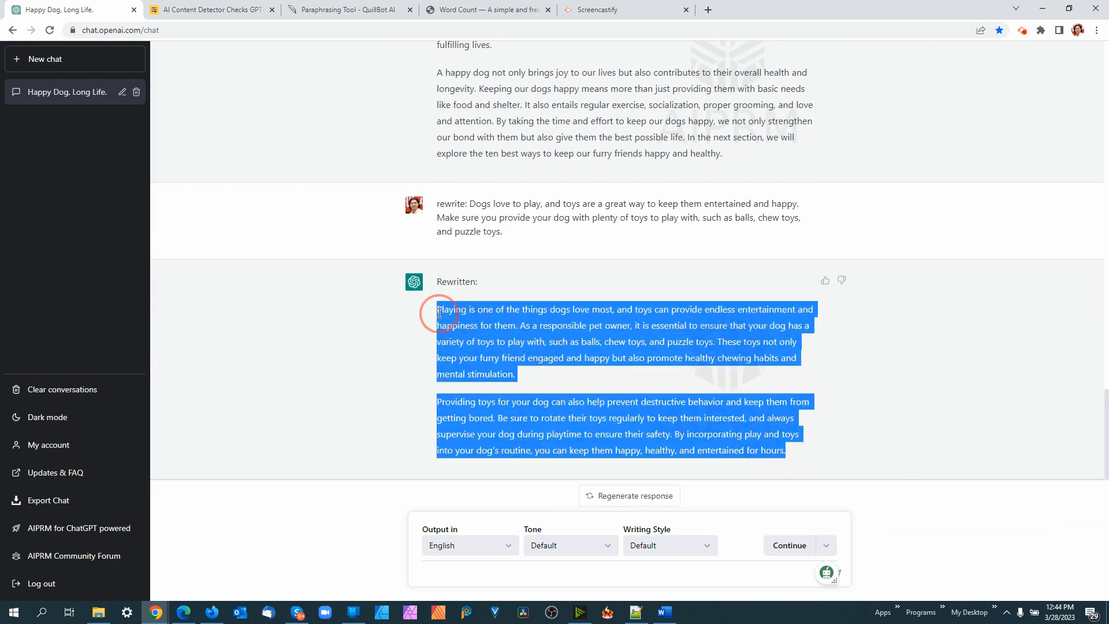
right_click(501, 322)
left_click(527, 326)
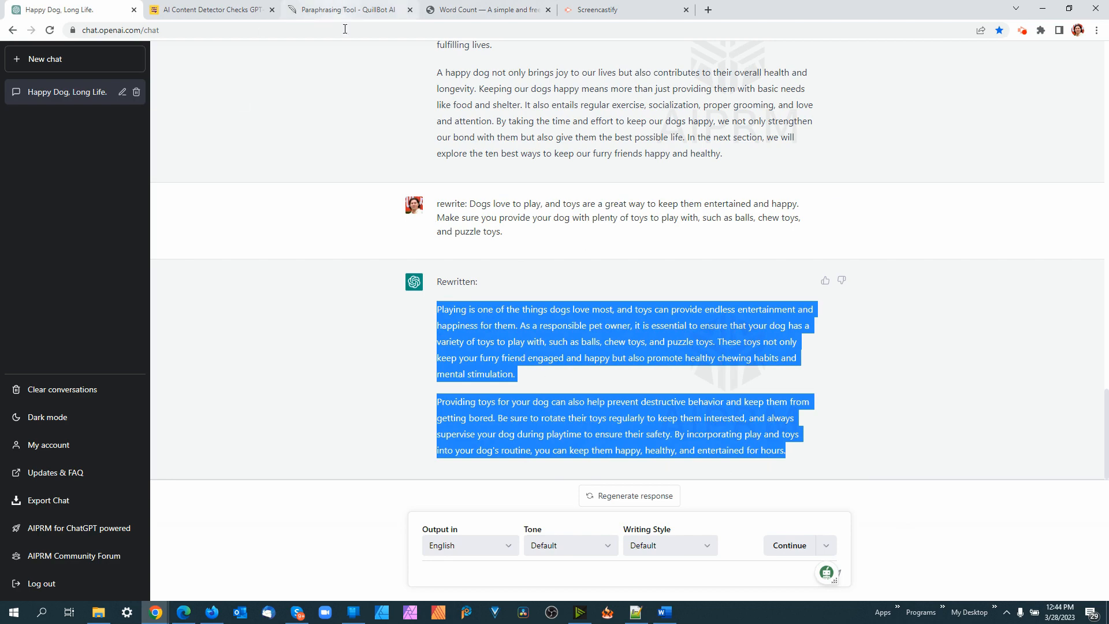
left_click(347, 10)
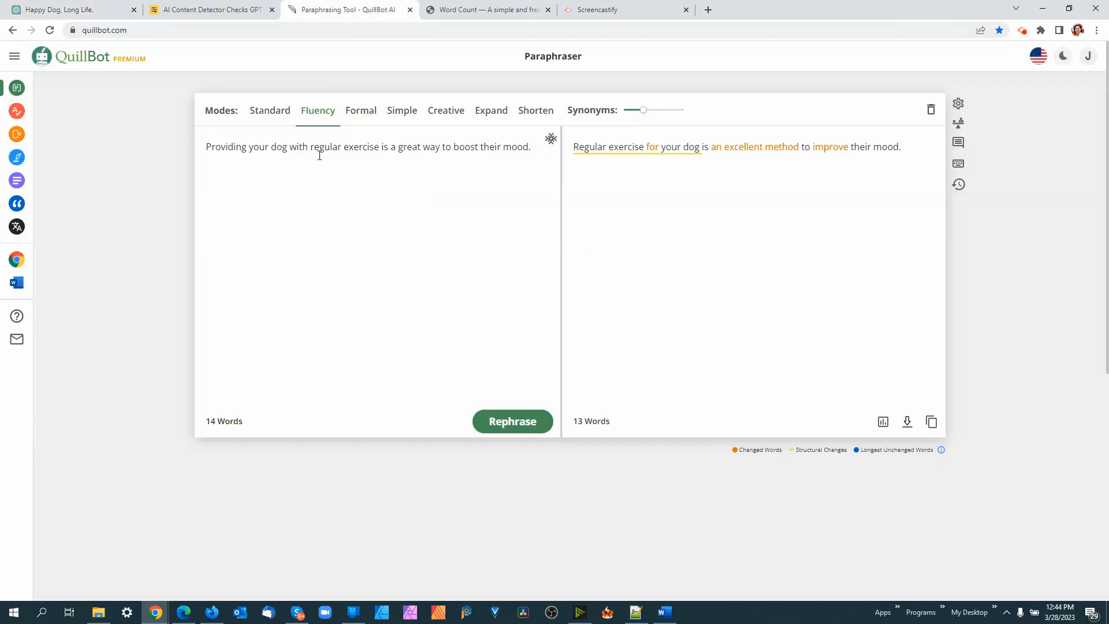
triple_click(324, 154)
key("ctrl+v")
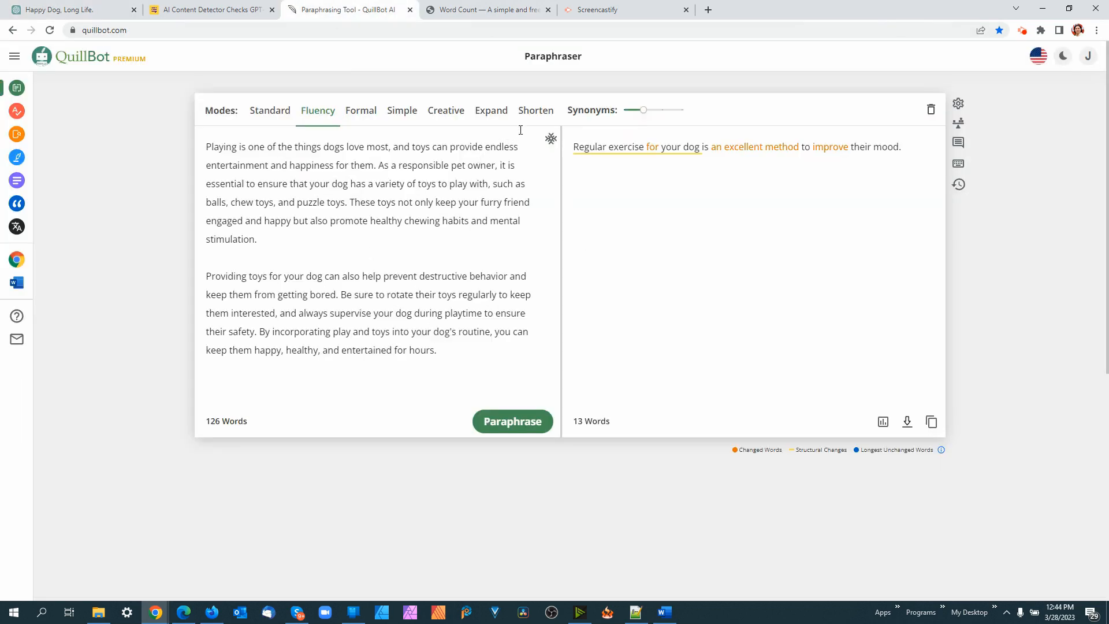
left_click(536, 111)
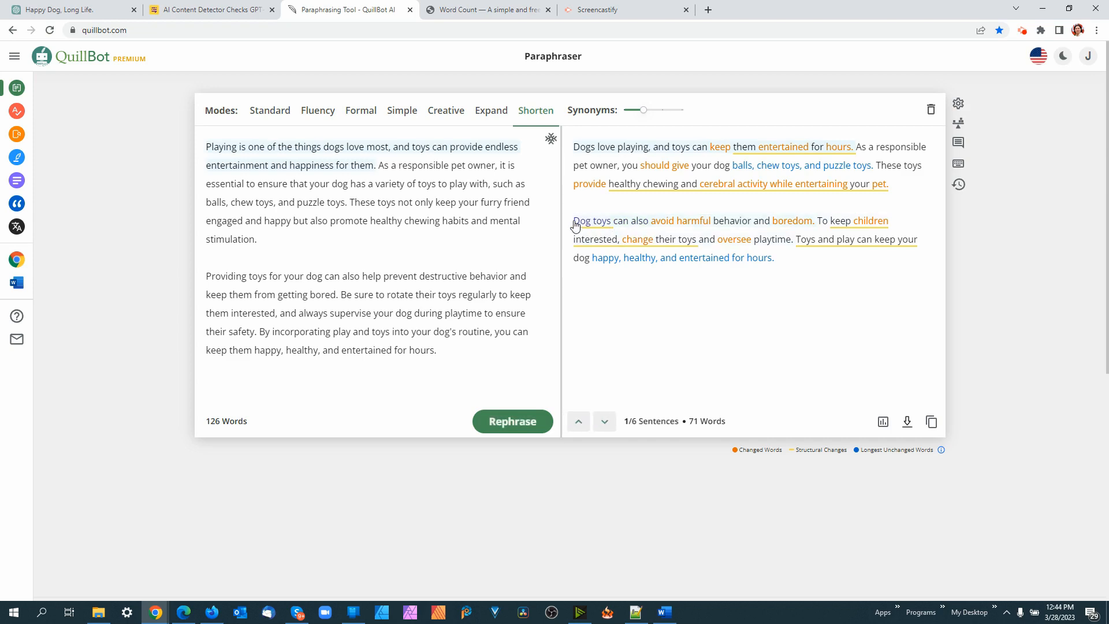
Copy QuillBot's shortened version into the AI Detector in place of the old text, check it for AI content and highlight the passage
left_click(931, 421)
left_click(221, 15)
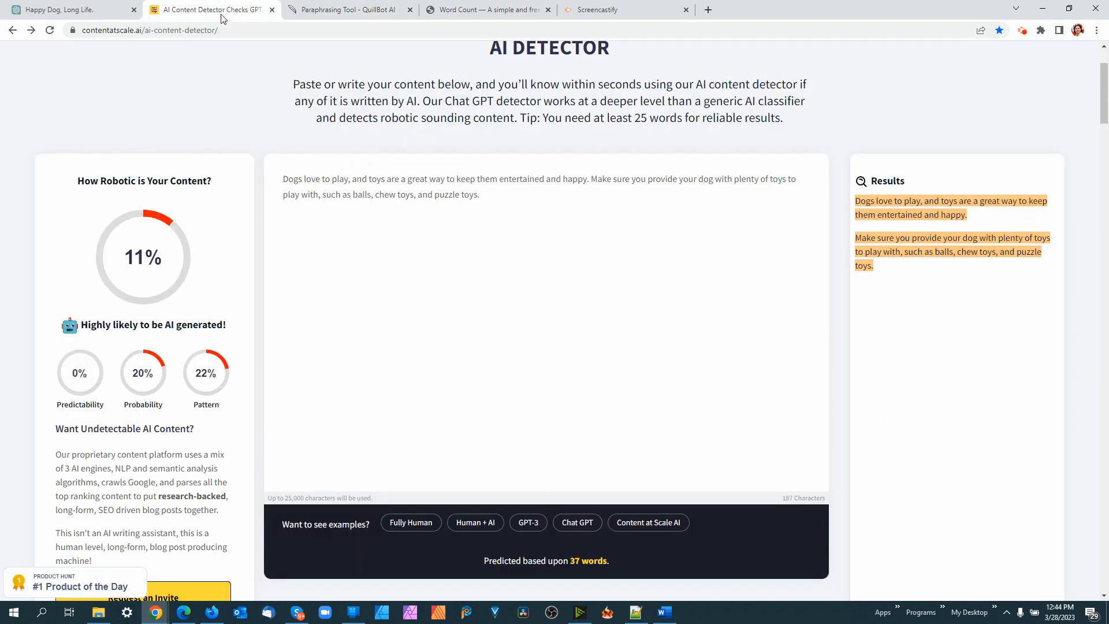
double_click(417, 179)
key("ctrl+a")
key("ctrl+v")
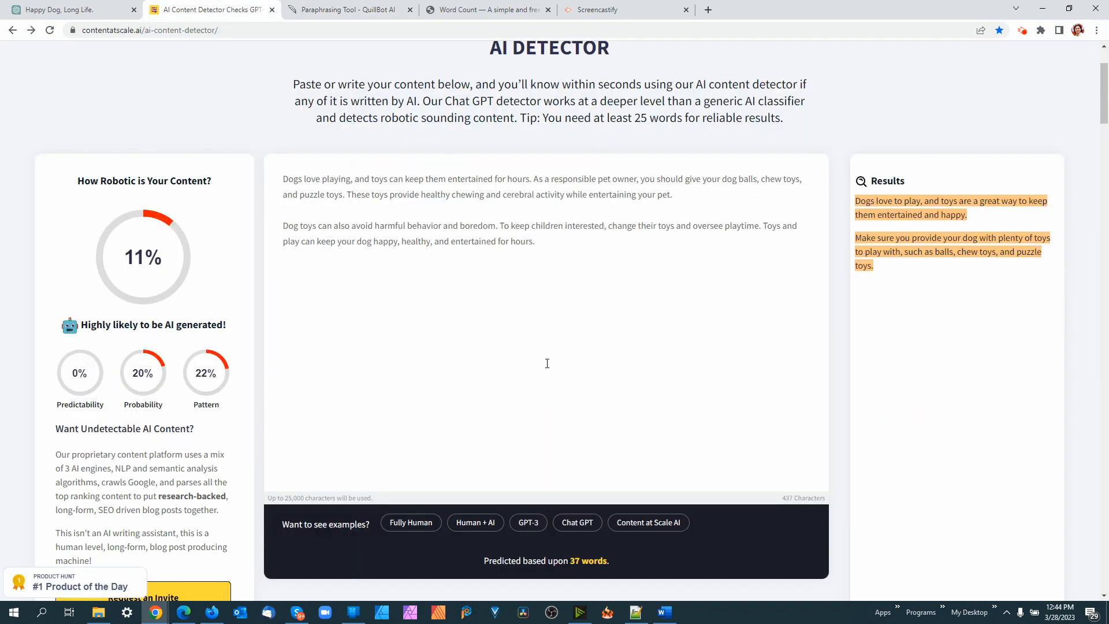
scroll(540, 581, "down", 2)
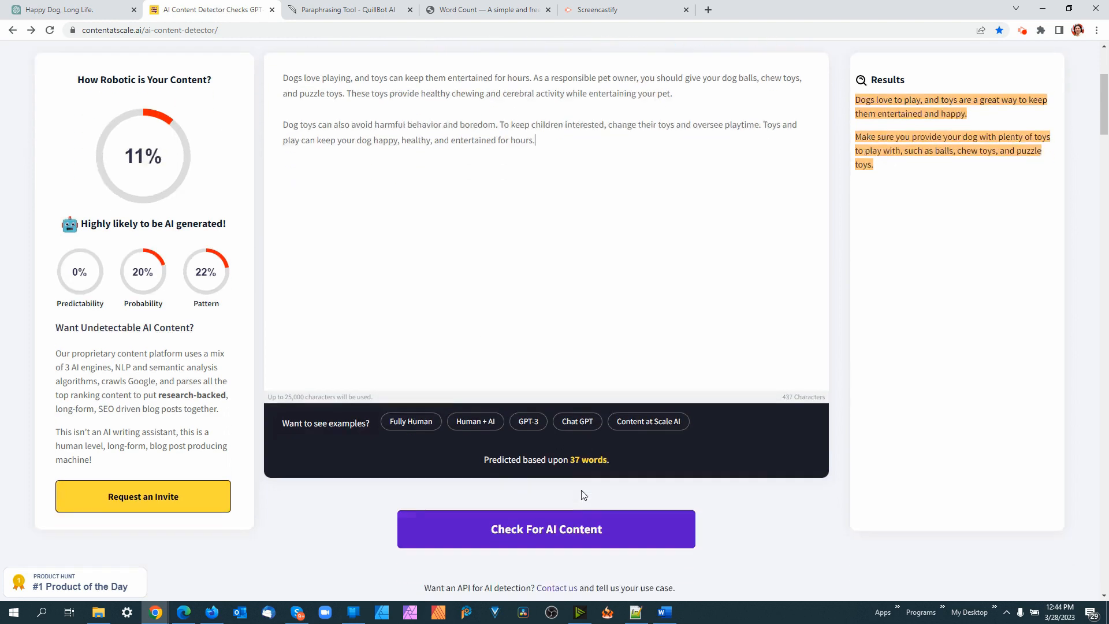
left_click(534, 517)
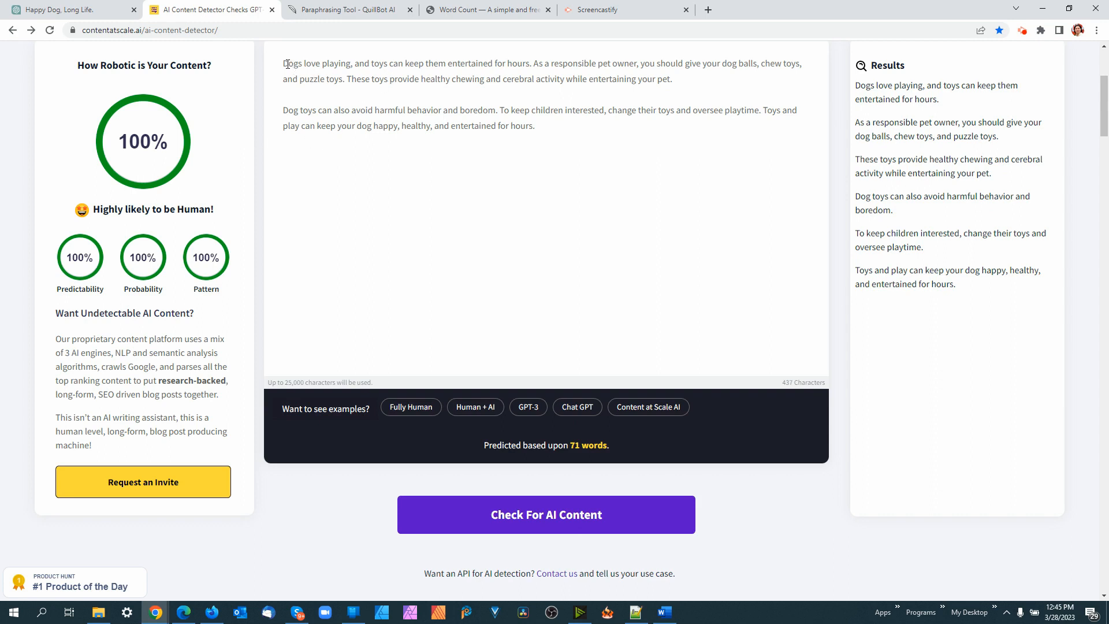
left_click_drag(287, 64, 574, 131)
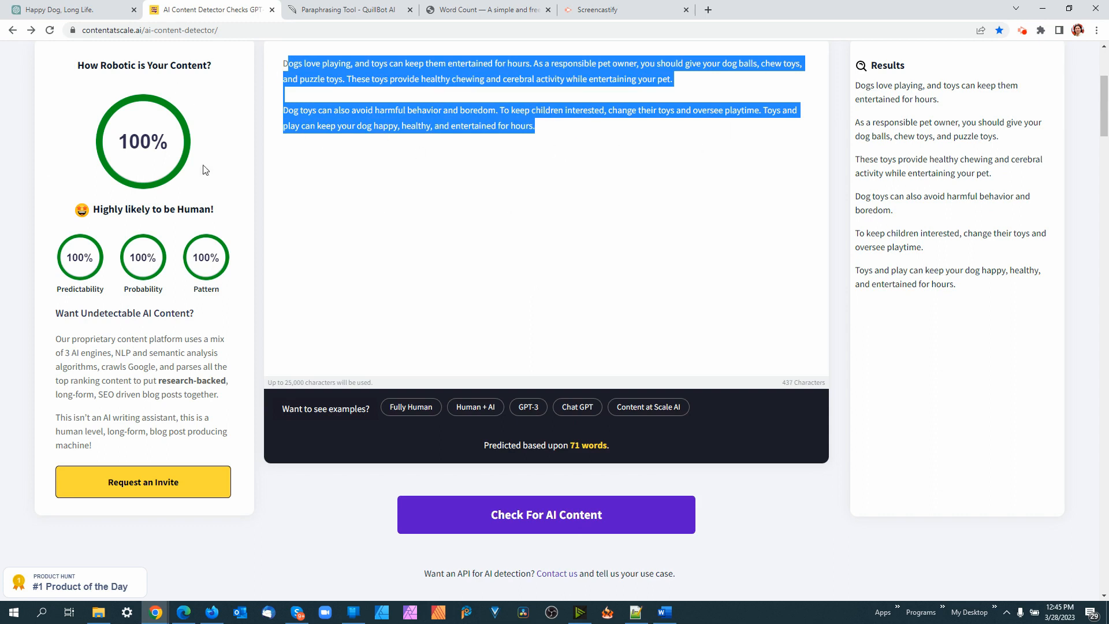
Switch to the Word document and copy the paragraph under "Socialize them with other dogs"
left_click(510, 215)
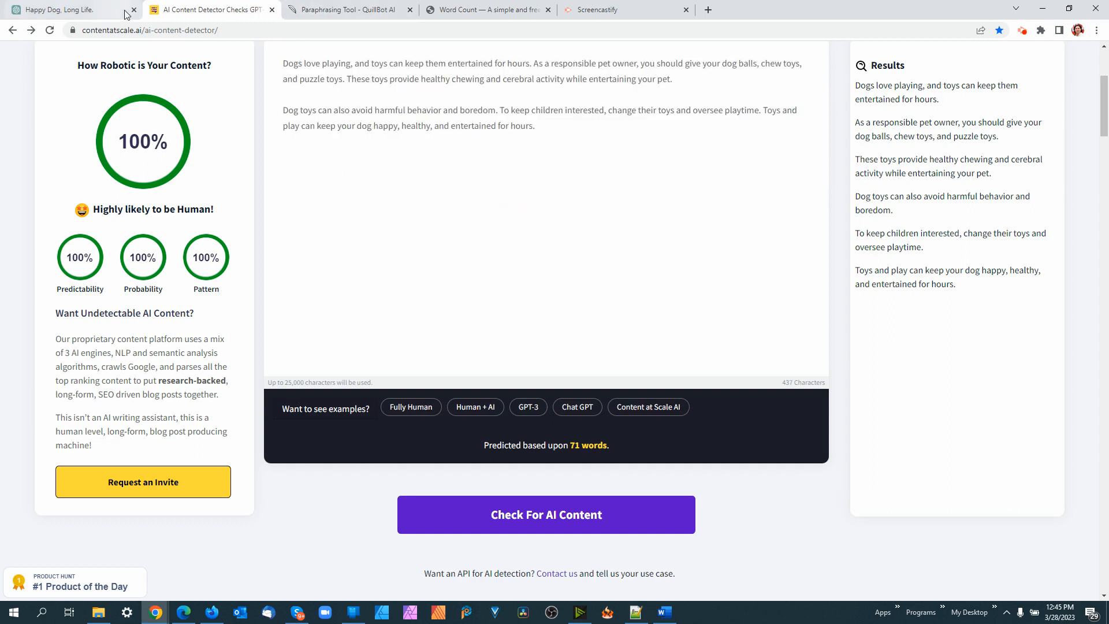
left_click(662, 614)
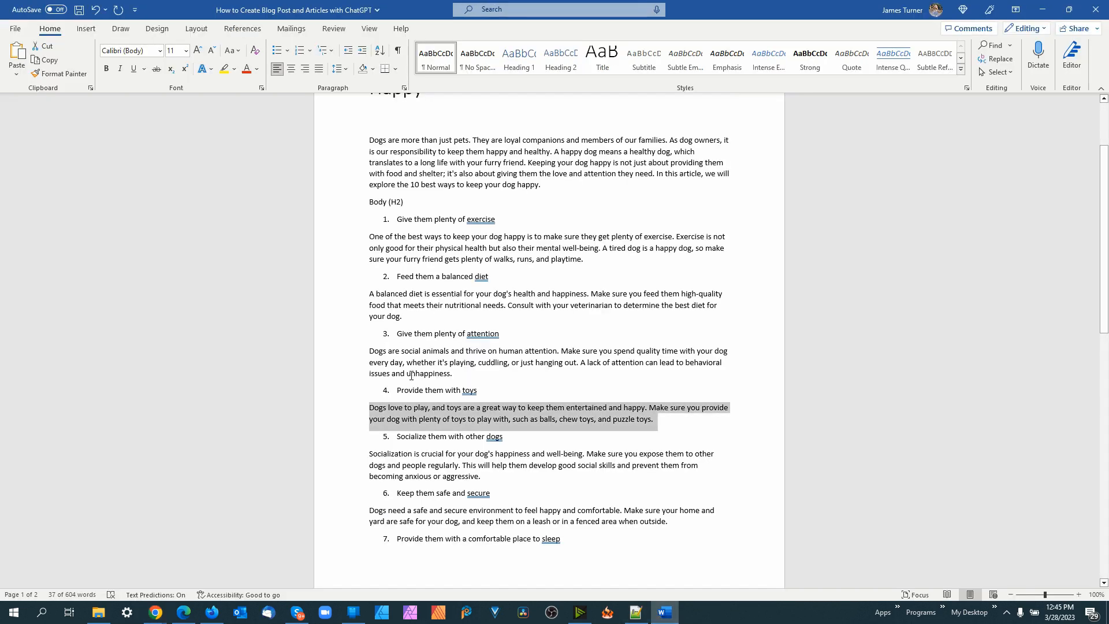
scroll(424, 378, "down", 3)
left_click(424, 378)
triple_click(424, 378)
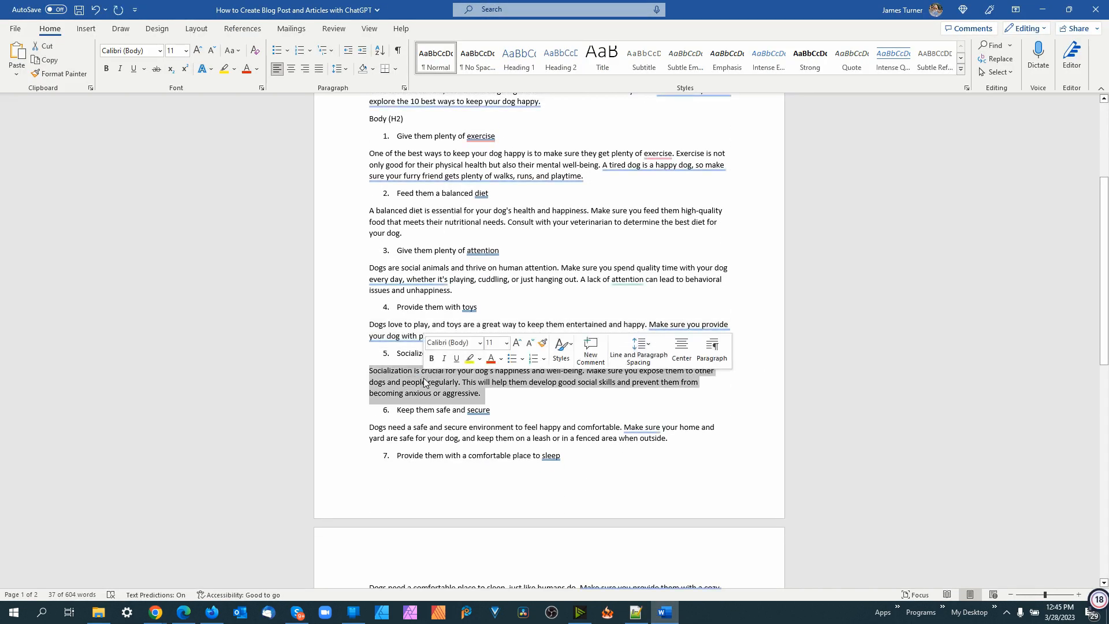
right_click(424, 379)
left_click(453, 197)
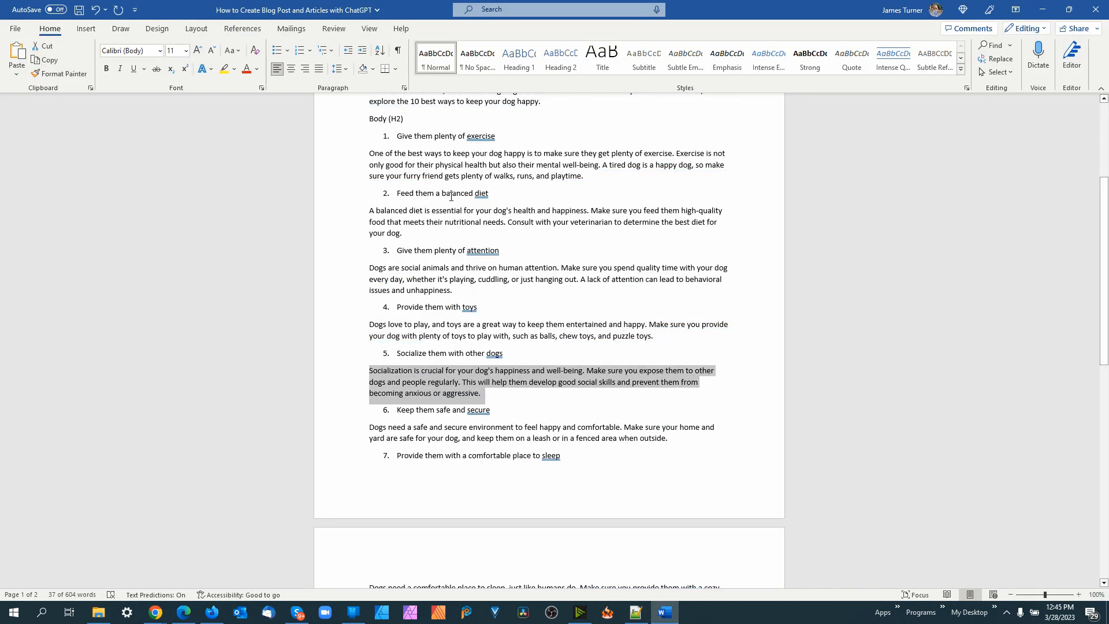
Return to the AI Detector in Chrome, replace its text with the copied socialization paragraph and check it for AI content
mouse_move(155, 613)
left_click(85, 572)
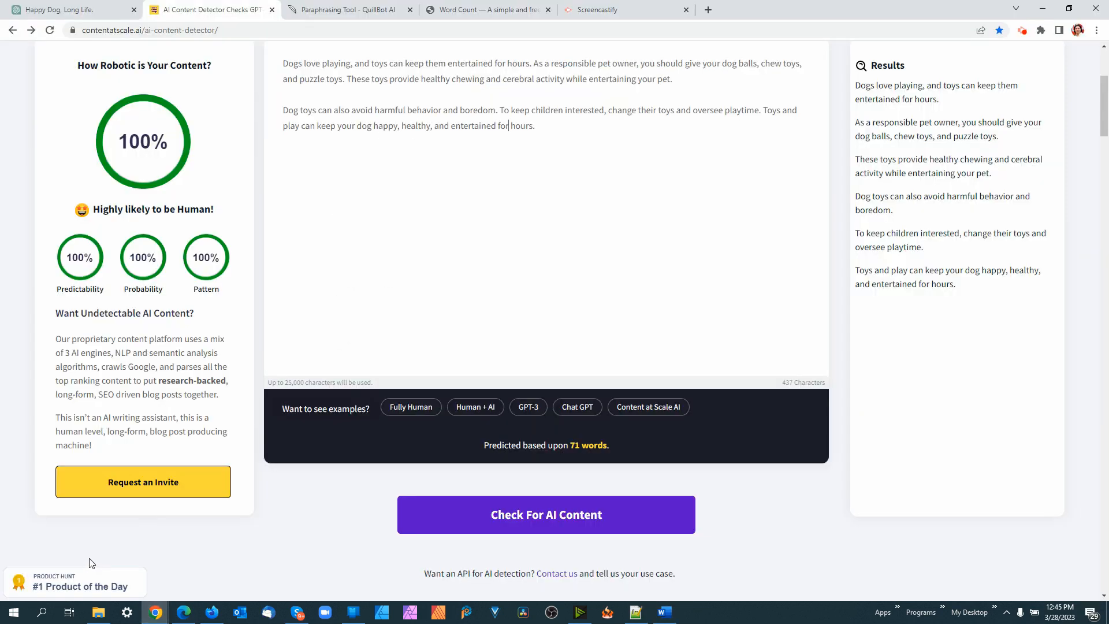
left_click_drag(545, 120, 280, 66)
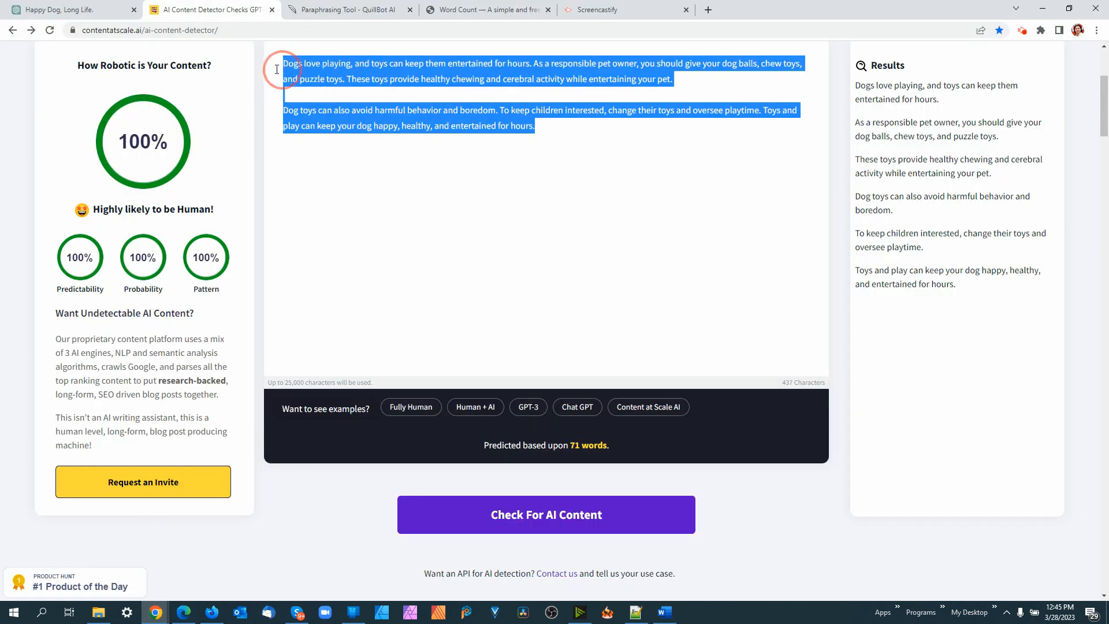
key("ctrl+v")
left_click(538, 526)
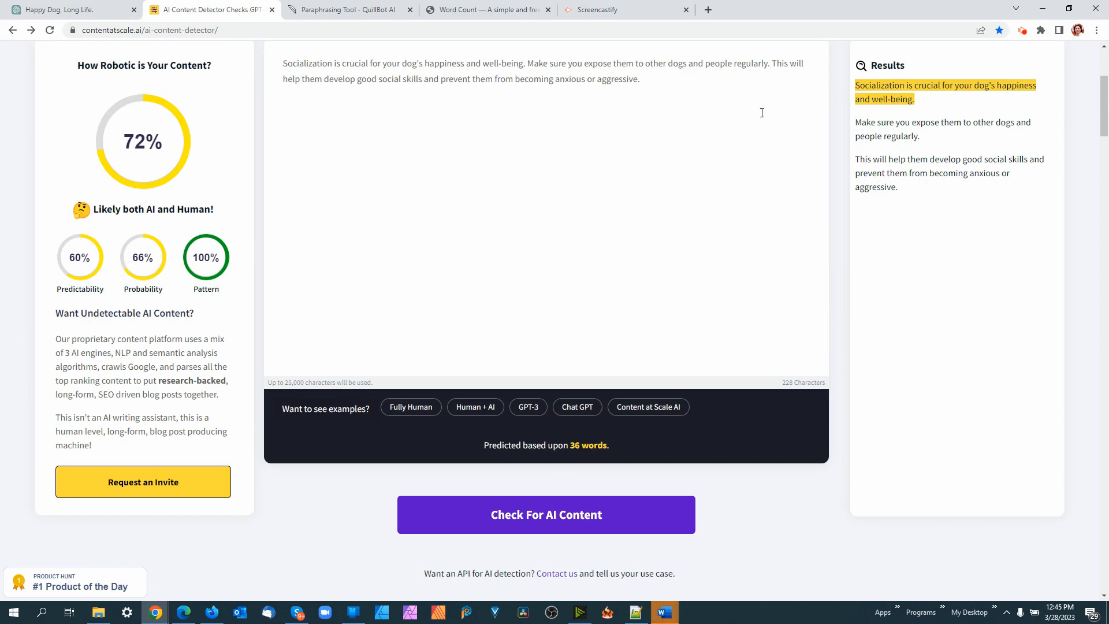
Switch to the ChatGPT conversation and submit the copied socialization paragraph as the prompt
left_click(78, 10)
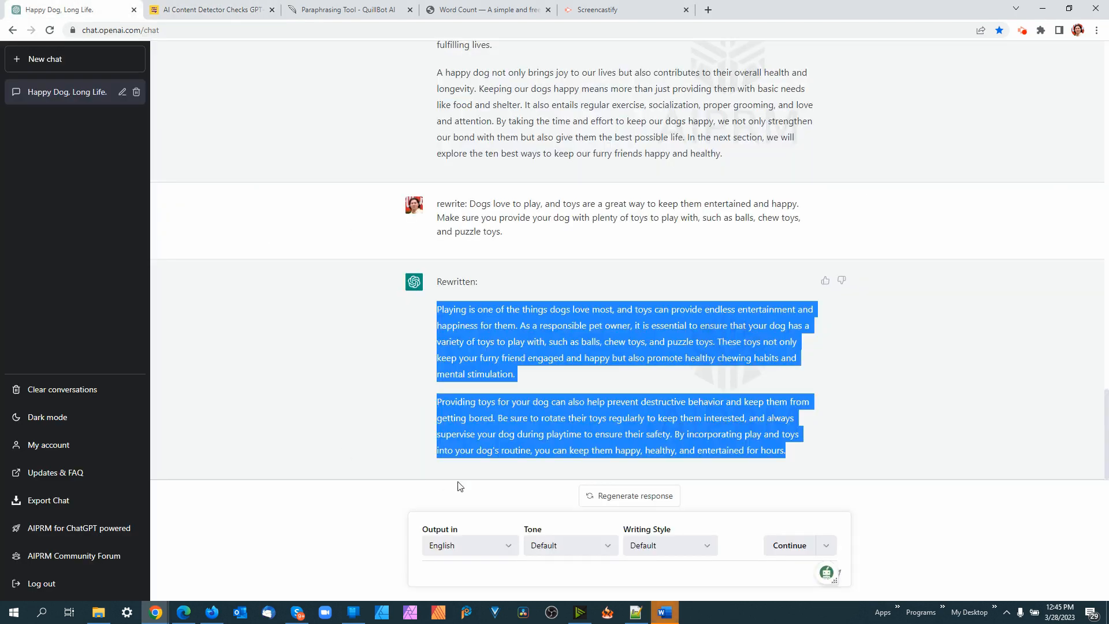
left_click(519, 575)
key("ctrl+v")
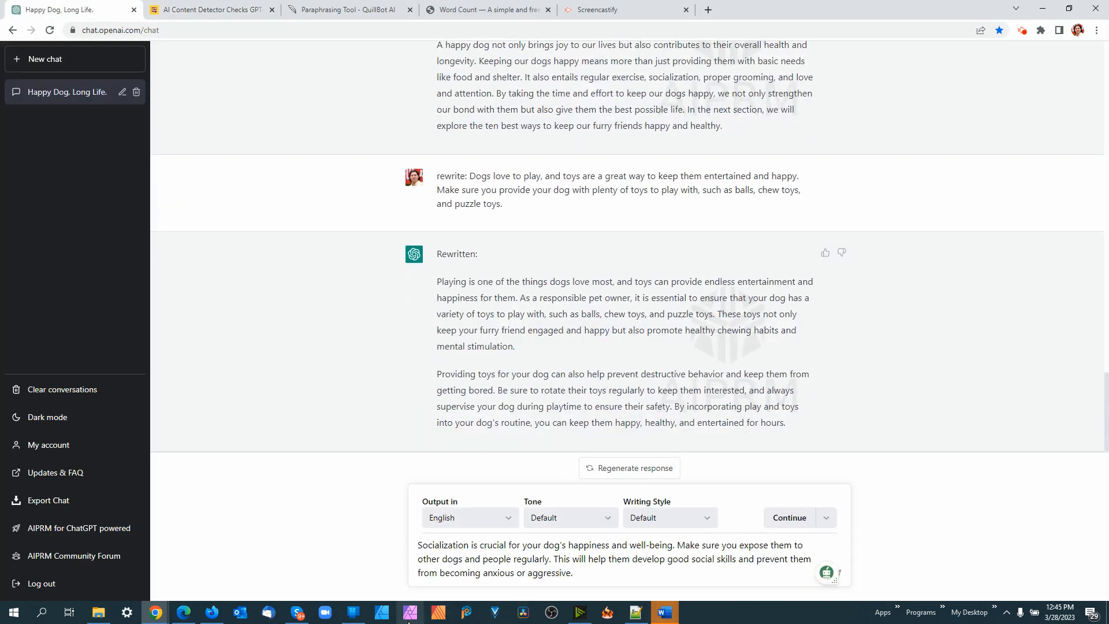
key("Return")
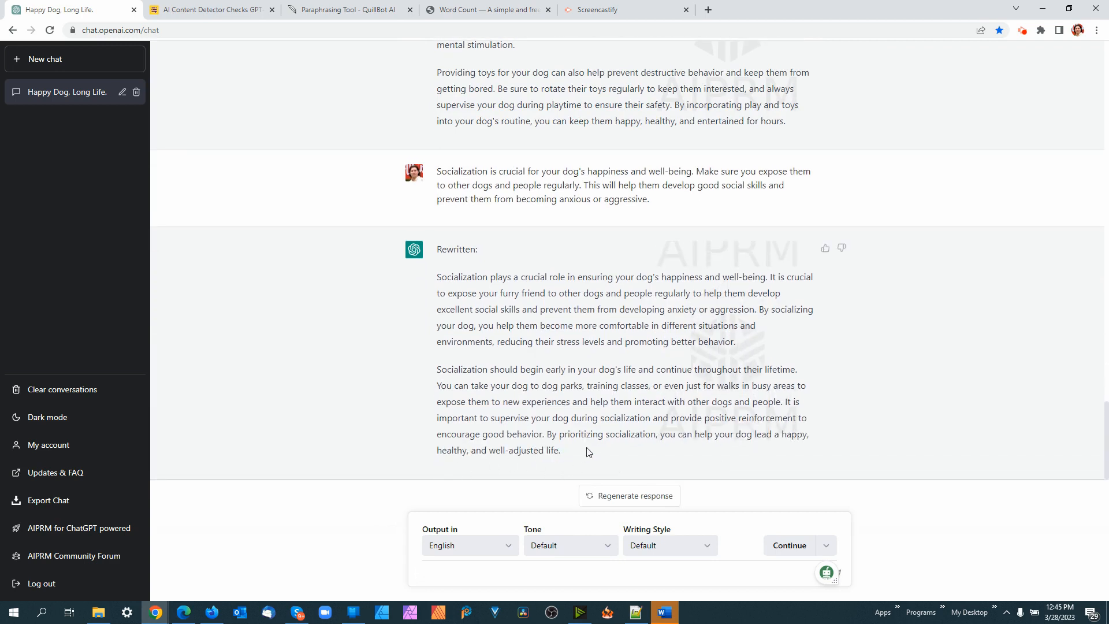
Copy both paragraphs of ChatGPT's socialization rewrite into the AI Detector, replacing the old text, and check them for AI content
left_click_drag(561, 451, 435, 284)
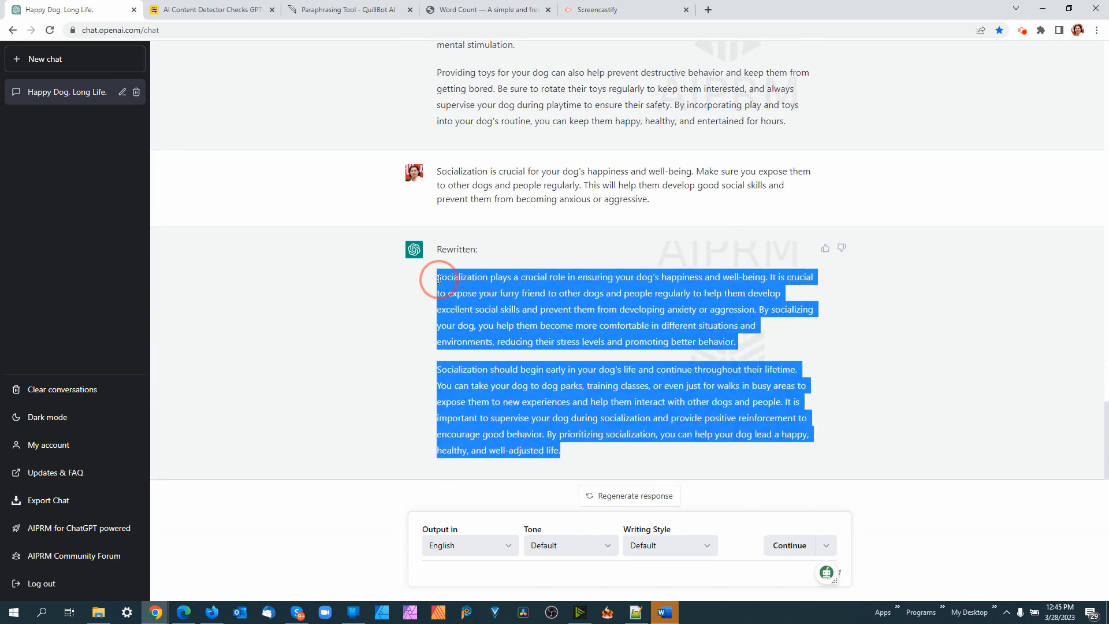
left_click(226, 10)
triple_click(417, 78)
key("ctrl+v")
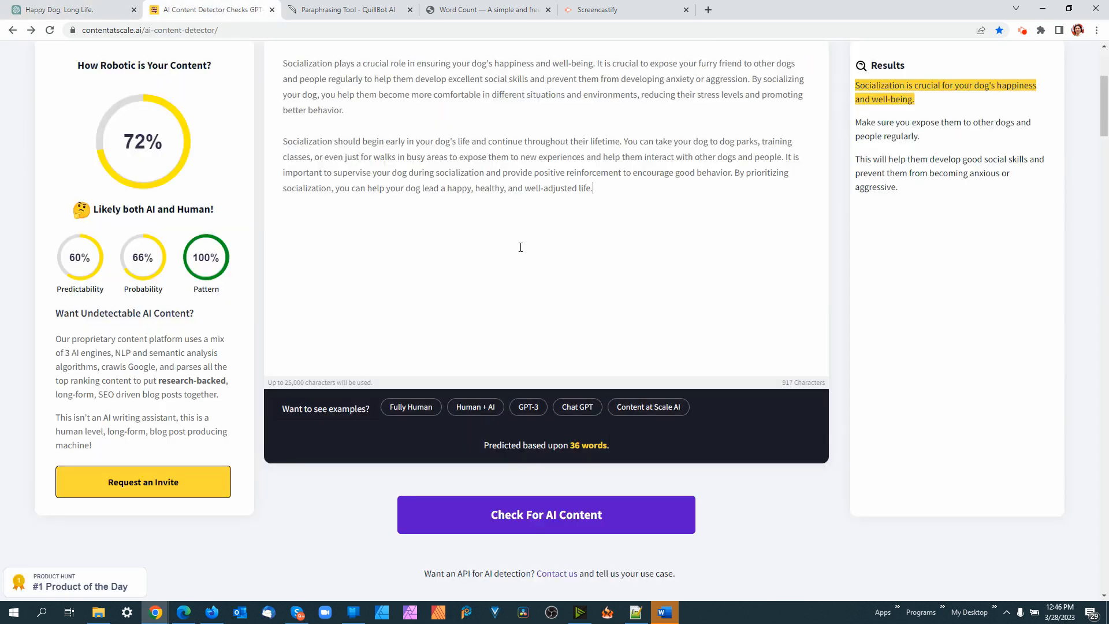
left_click(555, 513)
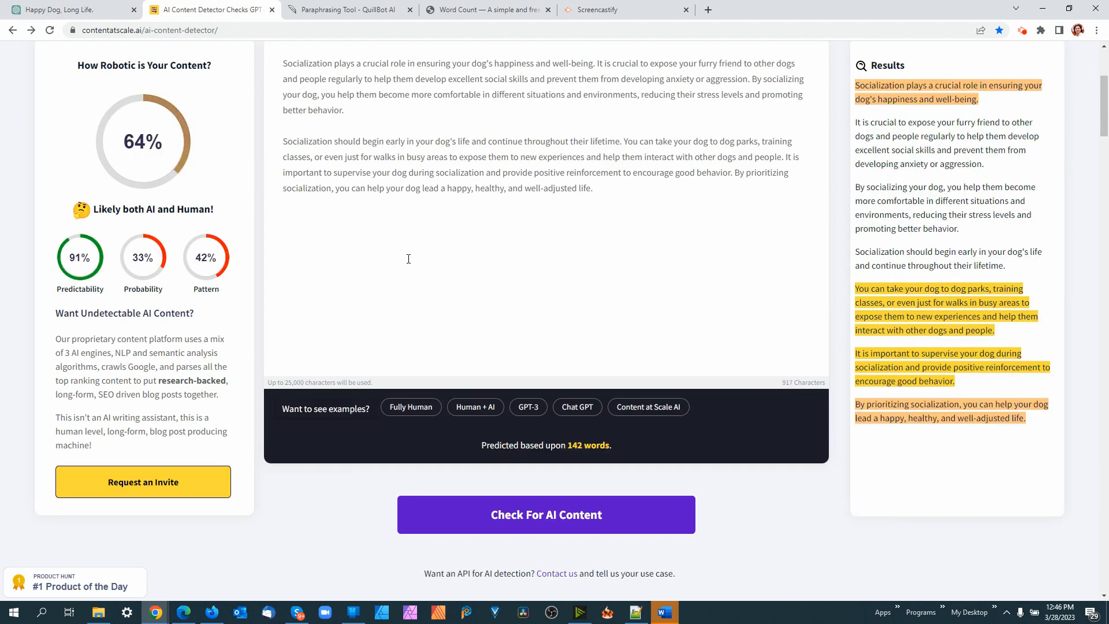
Replace QuillBot's input text with the copied socialization rewrite and paraphrase it in Shorten mode
left_click(347, 10)
left_click_drag(453, 349, 186, 154)
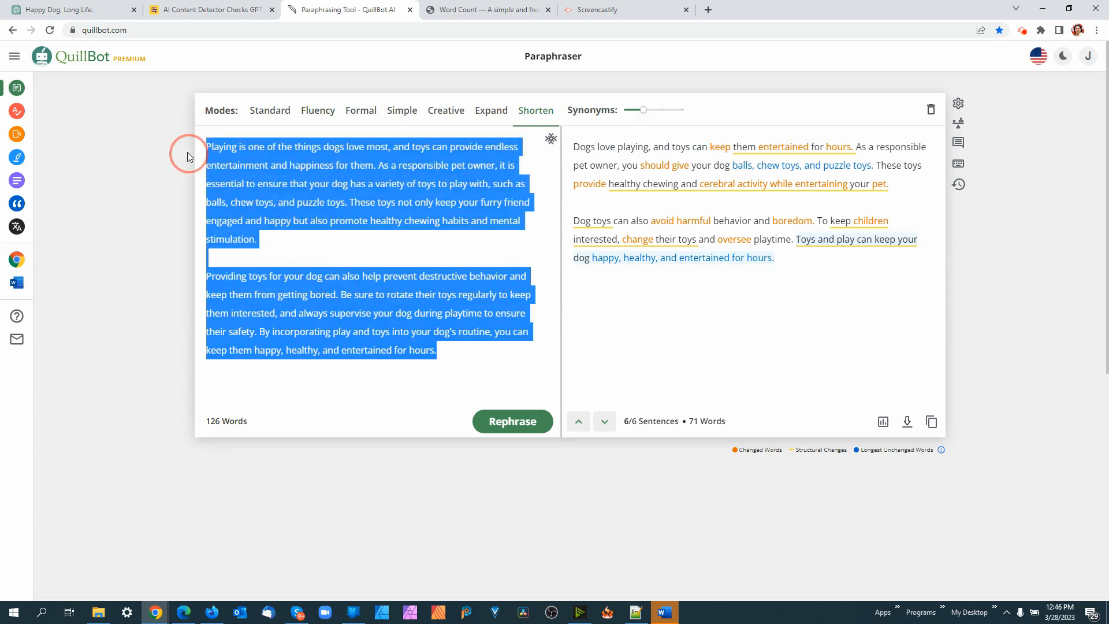
key("ctrl+v")
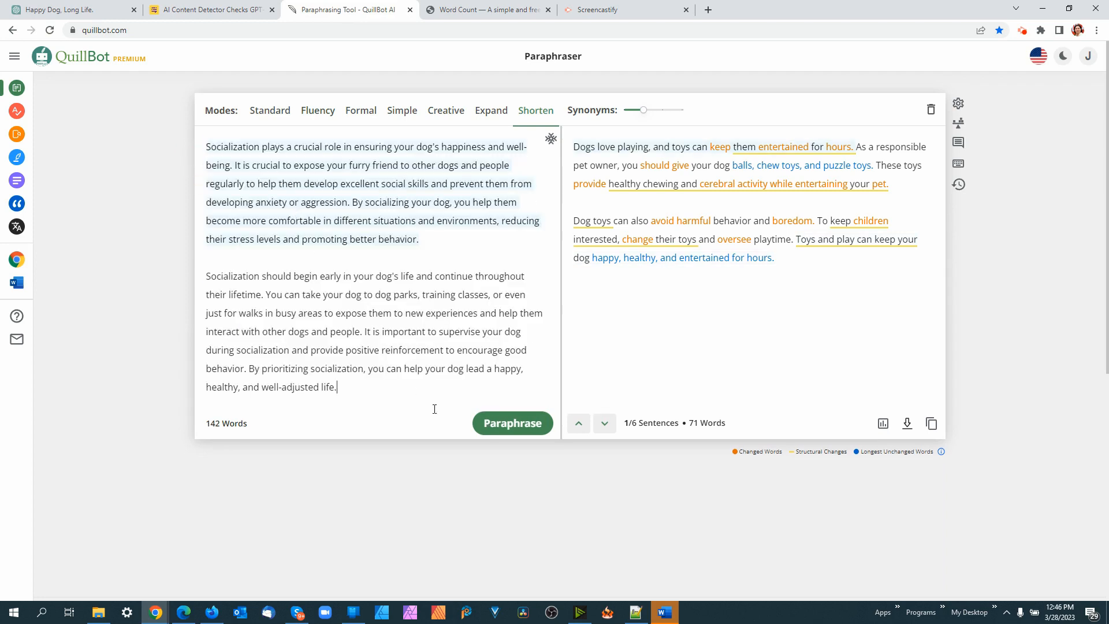
left_click(516, 425)
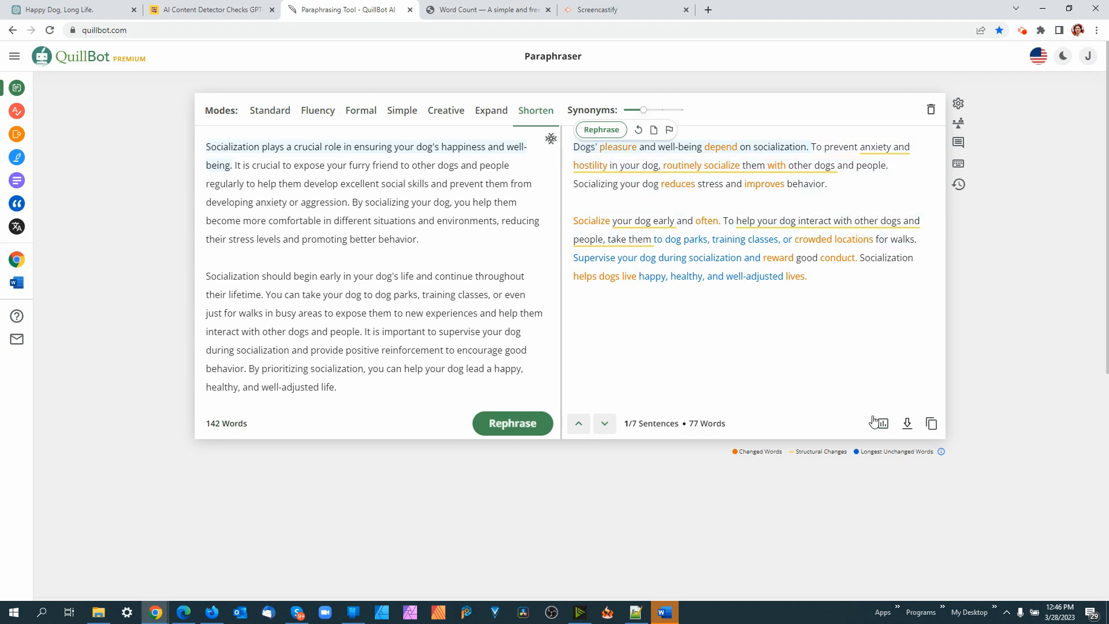
Copy QuillBot's shortened socialization text into the AI Detector in place of the old text and check it for AI content
left_click(932, 424)
left_click(205, 11)
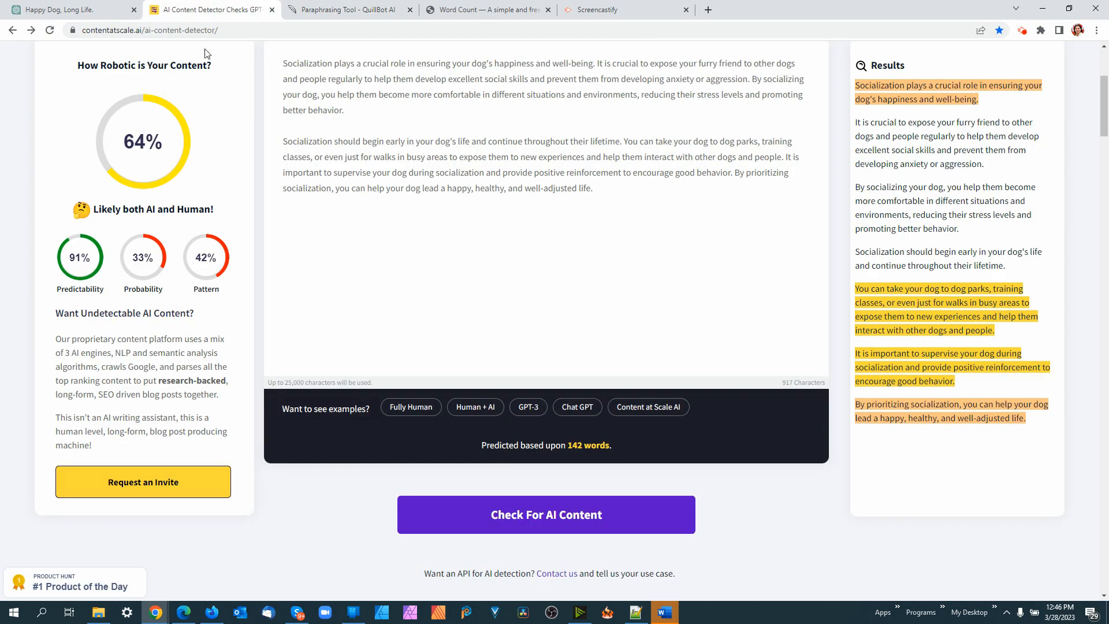
left_click_drag(606, 191, 255, 67)
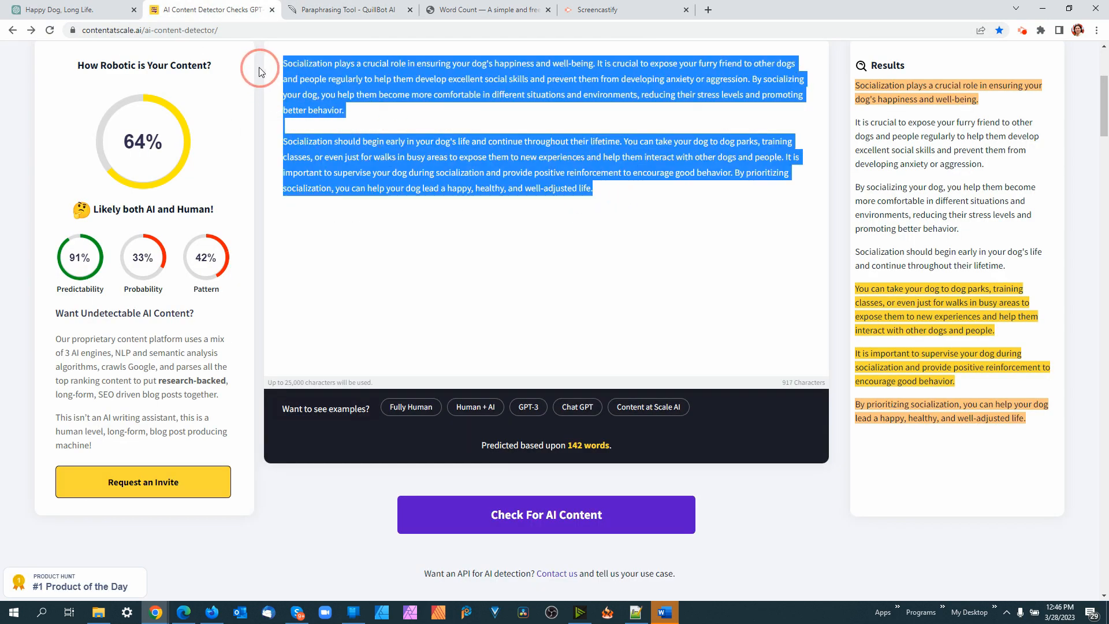
key("ctrl+v")
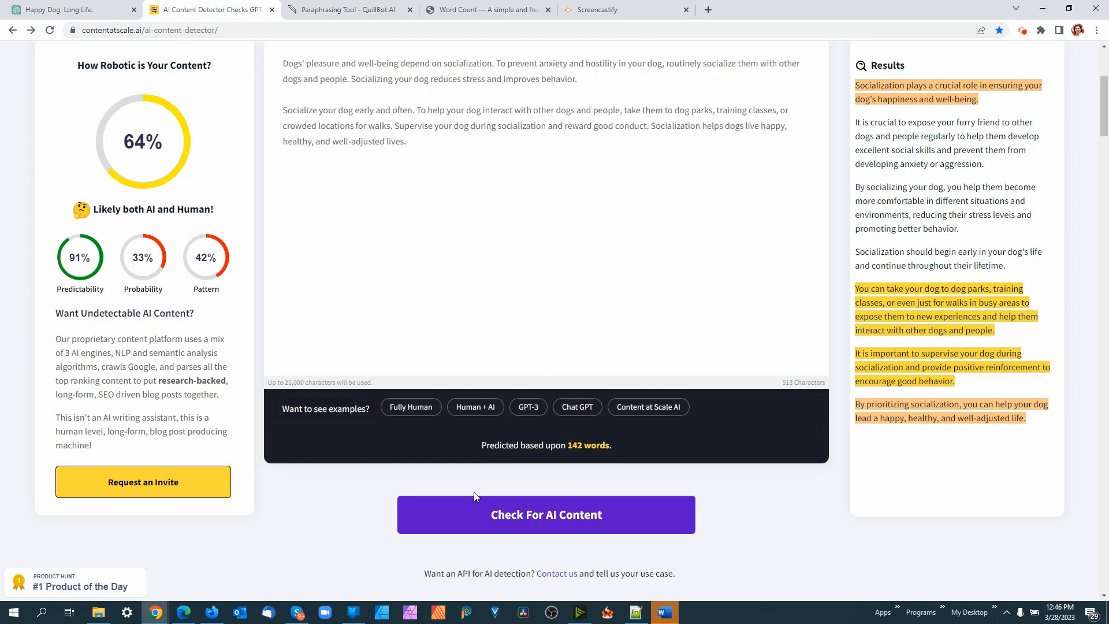
left_click(542, 521)
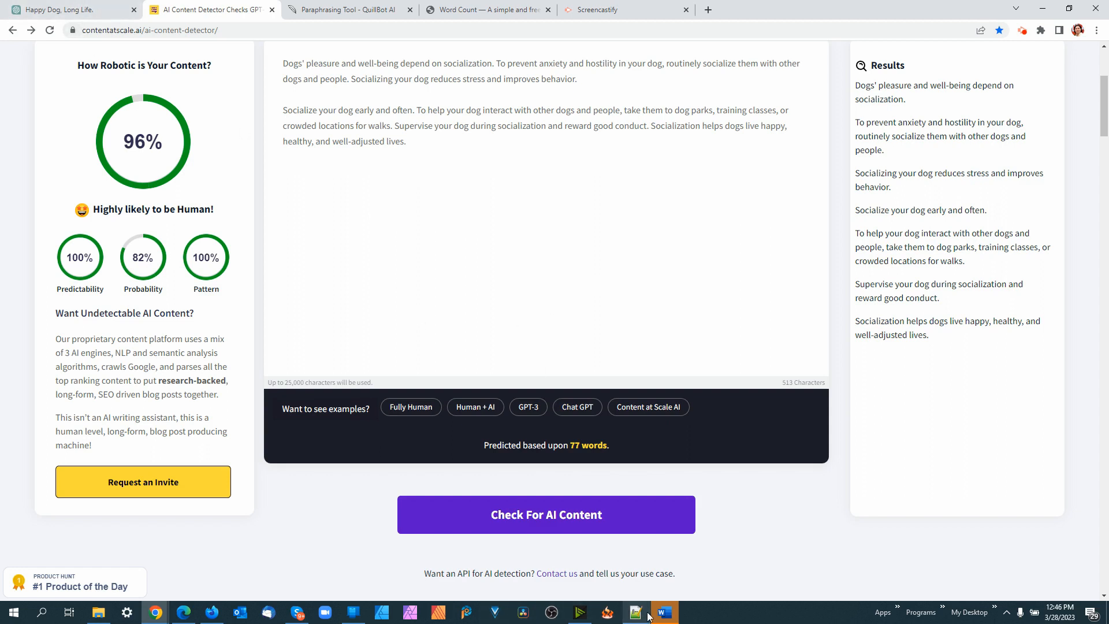
Switch to the Word document and copy the introduction paragraph below the title
left_click(667, 614)
scroll(511, 237, "up", 6)
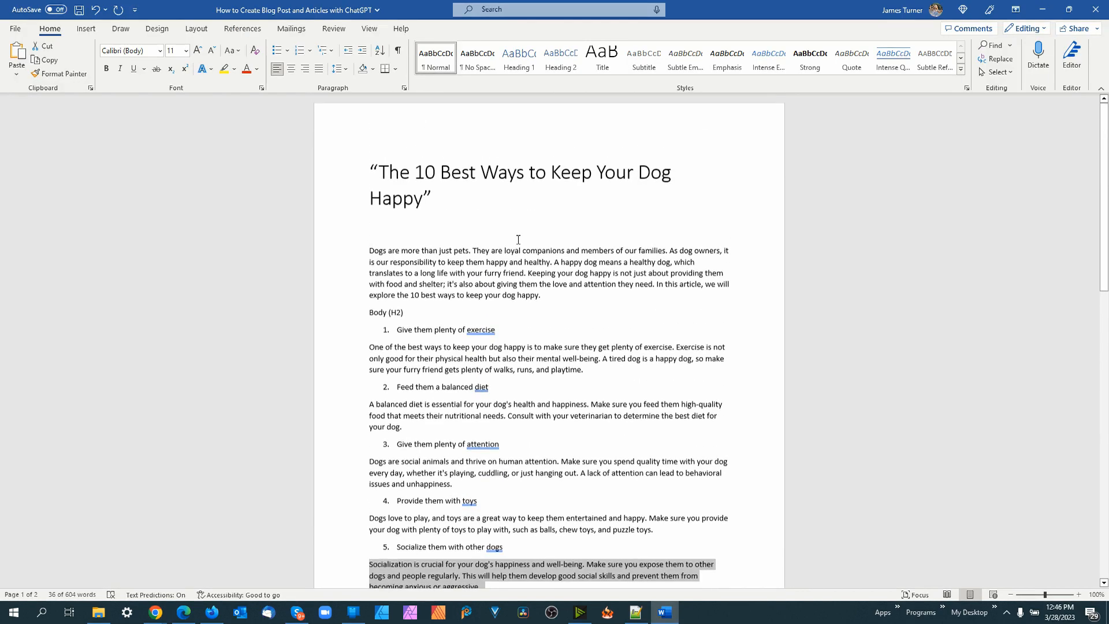
triple_click(488, 267)
right_click(488, 271)
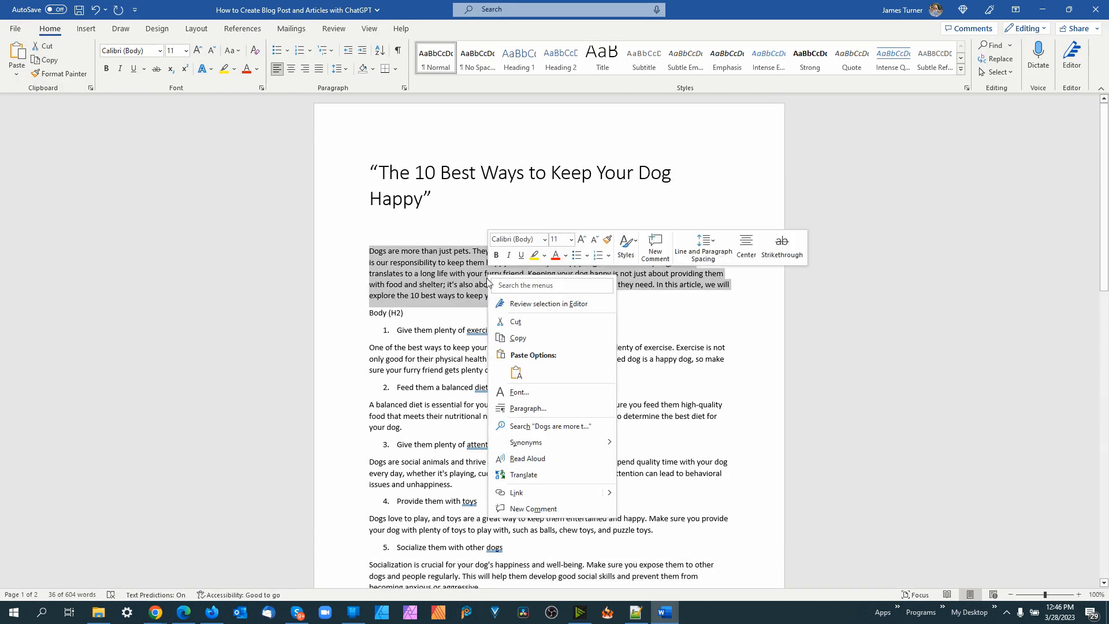
left_click(523, 340)
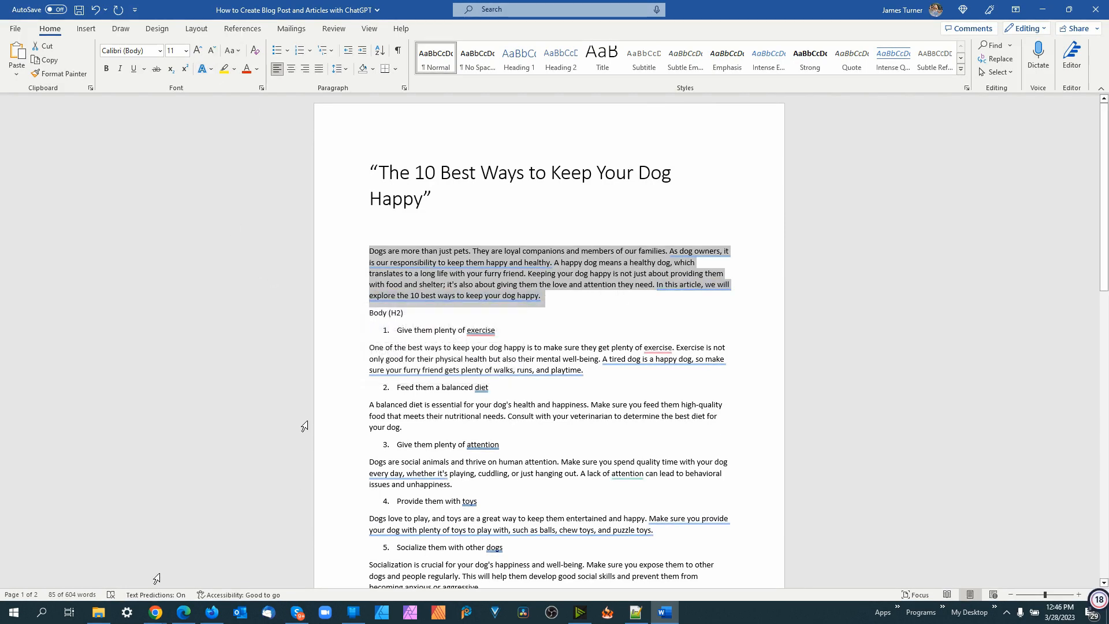
Return to the AI Detector in Chrome, replace its text with the copied introduction and check it for AI content
mouse_move(155, 612)
left_click(99, 575)
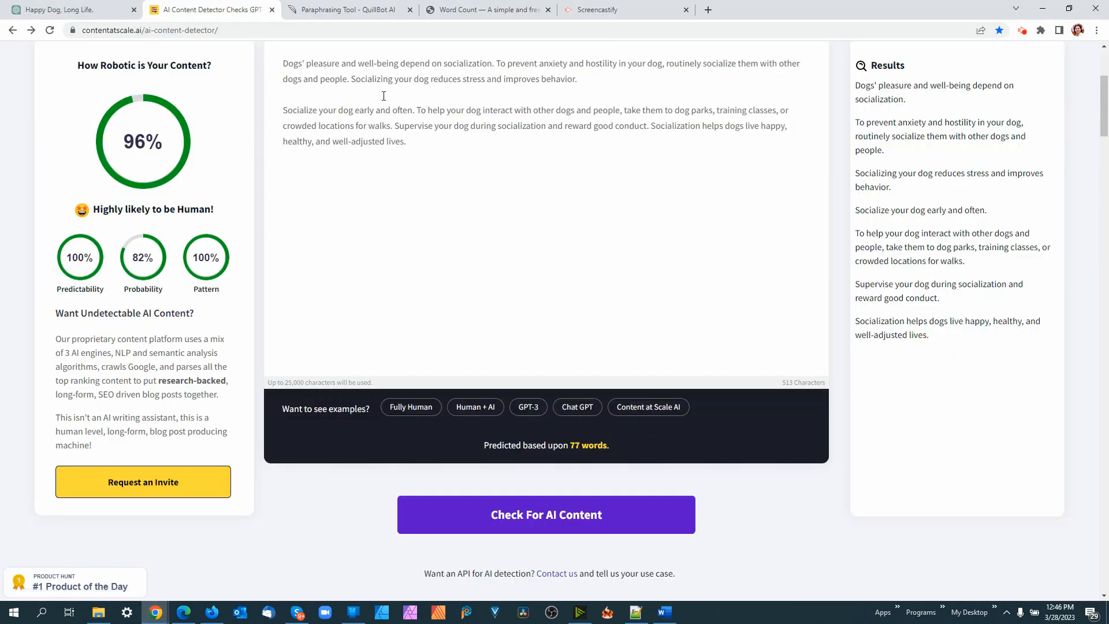
left_click(461, 136)
key("ctrl+a")
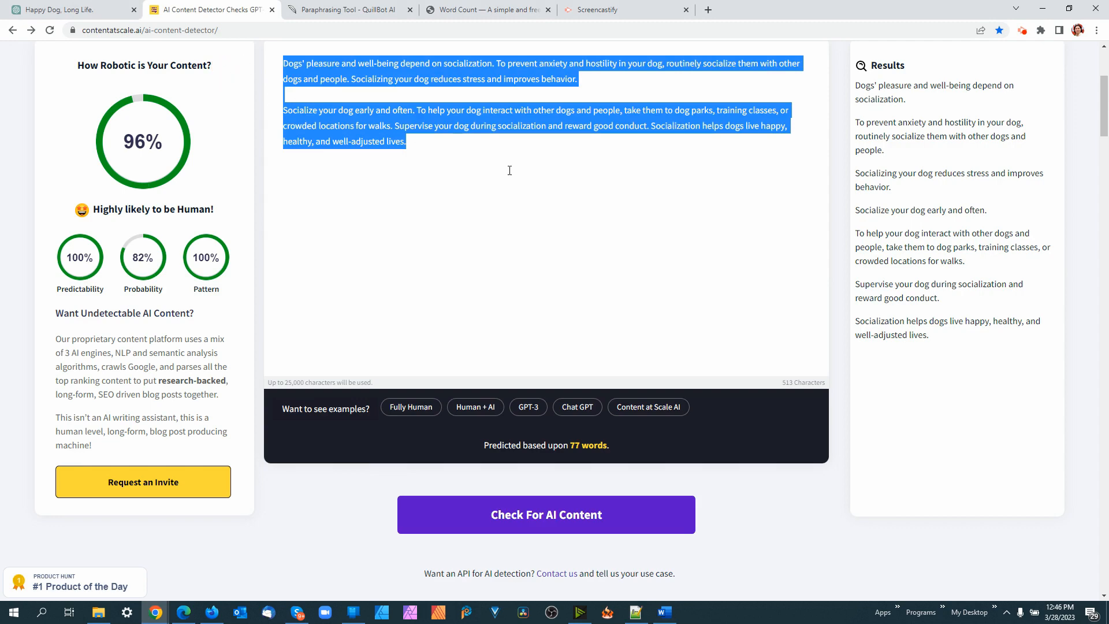
key("ctrl+v")
left_click(532, 516)
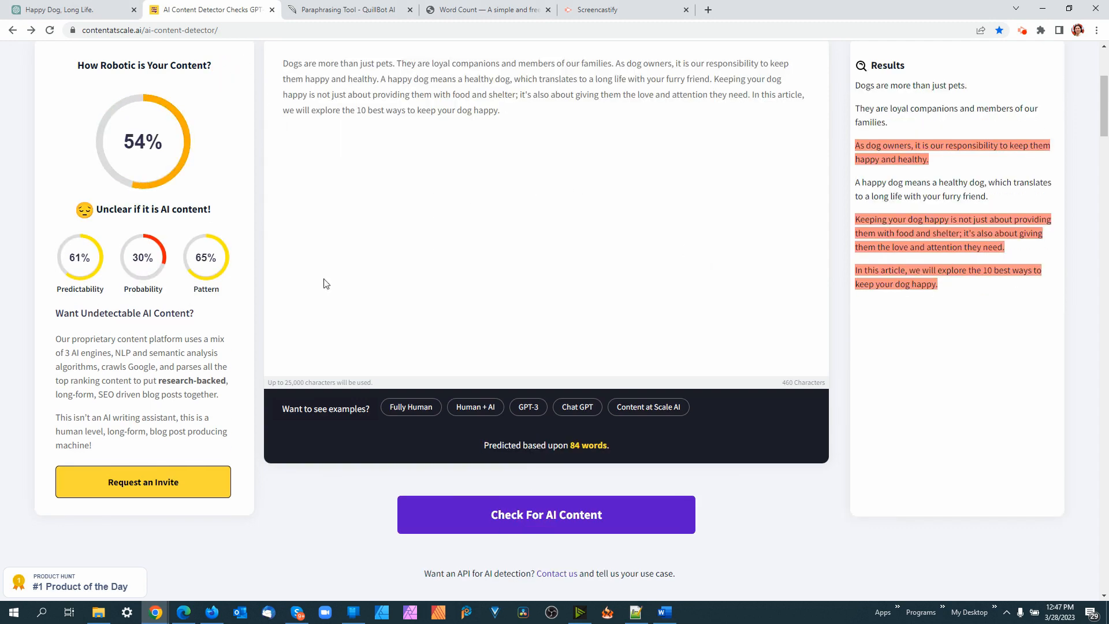
Switch to the ChatGPT conversation and submit the prompt "rewrite:" followed by the copied introduction paragraph
left_click(84, 10)
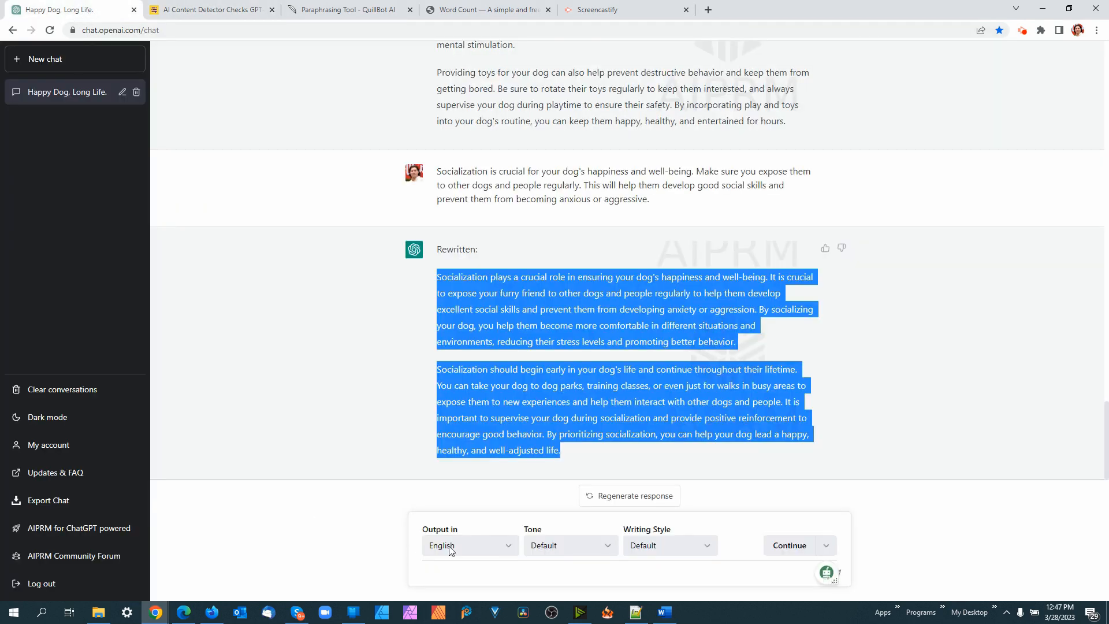
left_click(504, 571)
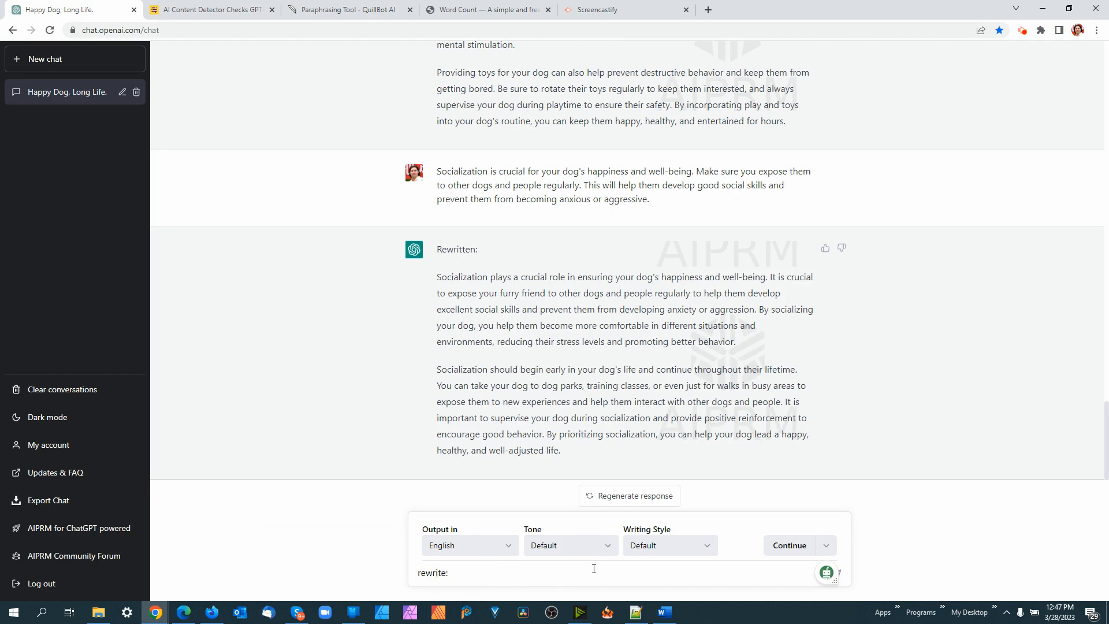
key("ctrl+v")
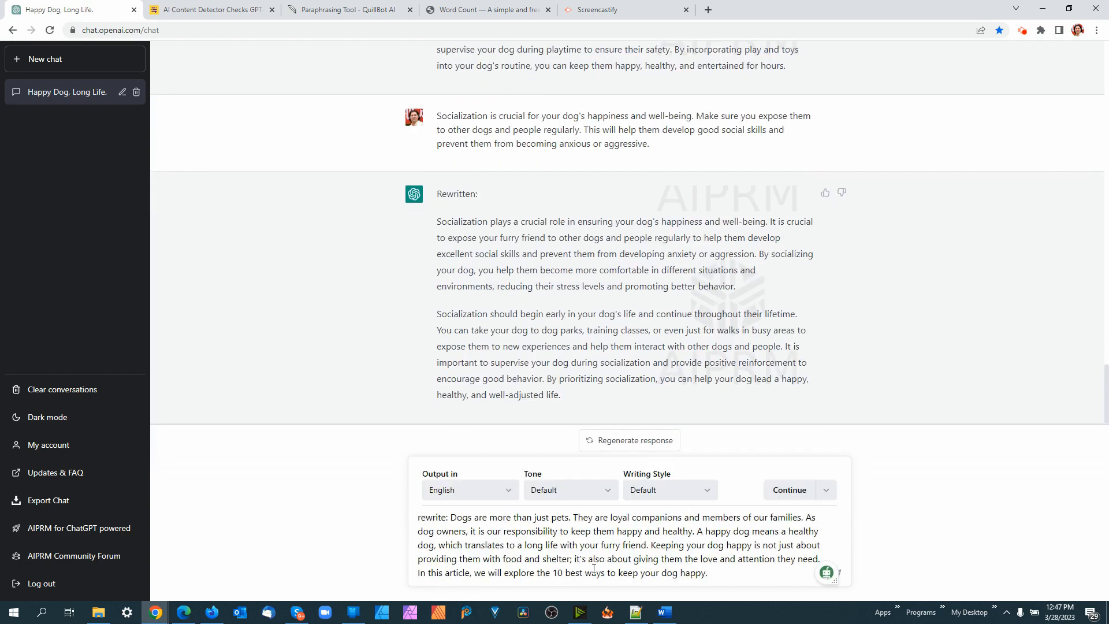
key("Return")
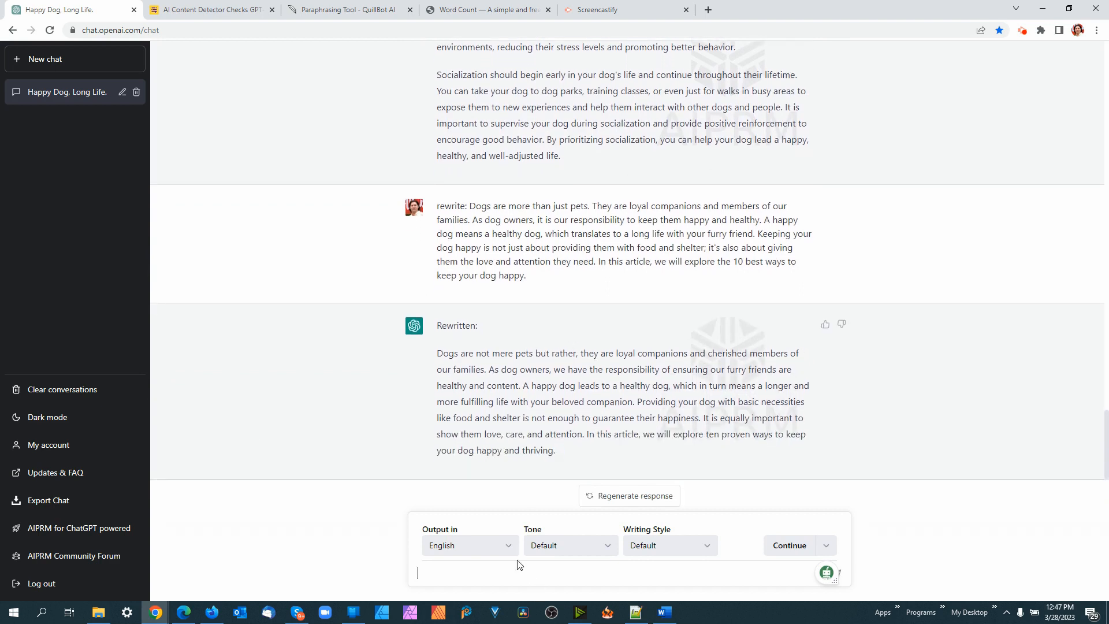
Ask ChatGPT to expand the rewritten introduction by submitting the prompt "two paragraphs"
left_click(480, 575)
type("two paragraphs")
key("Return")
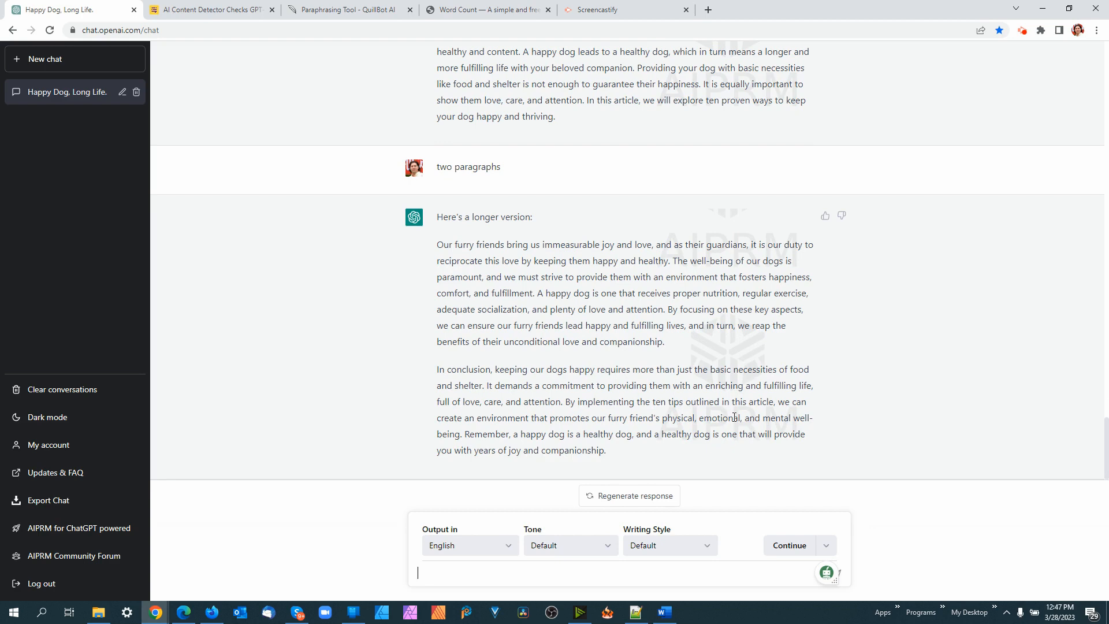
Replace the AI Detector's text with both paragraphs of ChatGPT's longer version and change the second paragraph's opening "In conclusion, keeping" to "Keeping"
left_click_drag(613, 453, 436, 244)
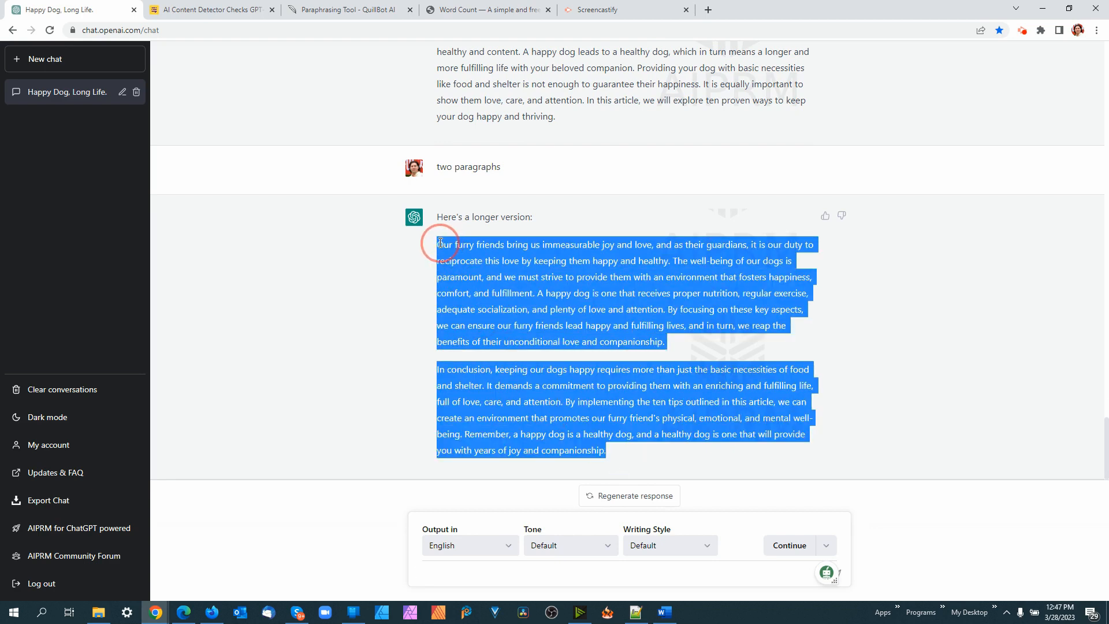
right_click(522, 260)
left_click(544, 269)
left_click(216, 11)
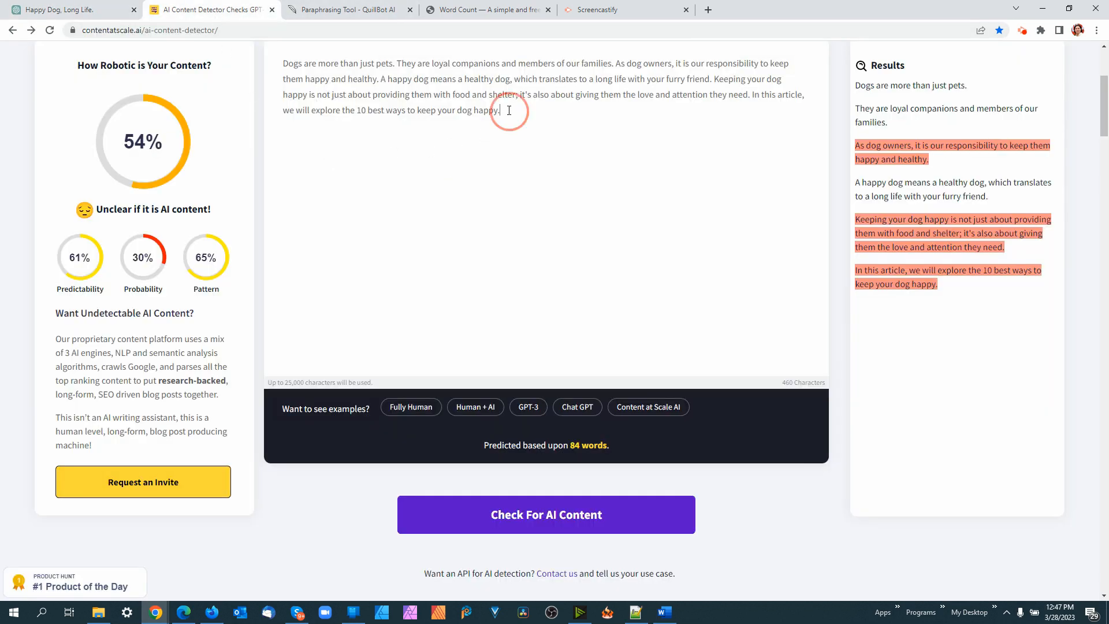
left_click_drag(511, 110, 288, 49)
key("ctrl+v")
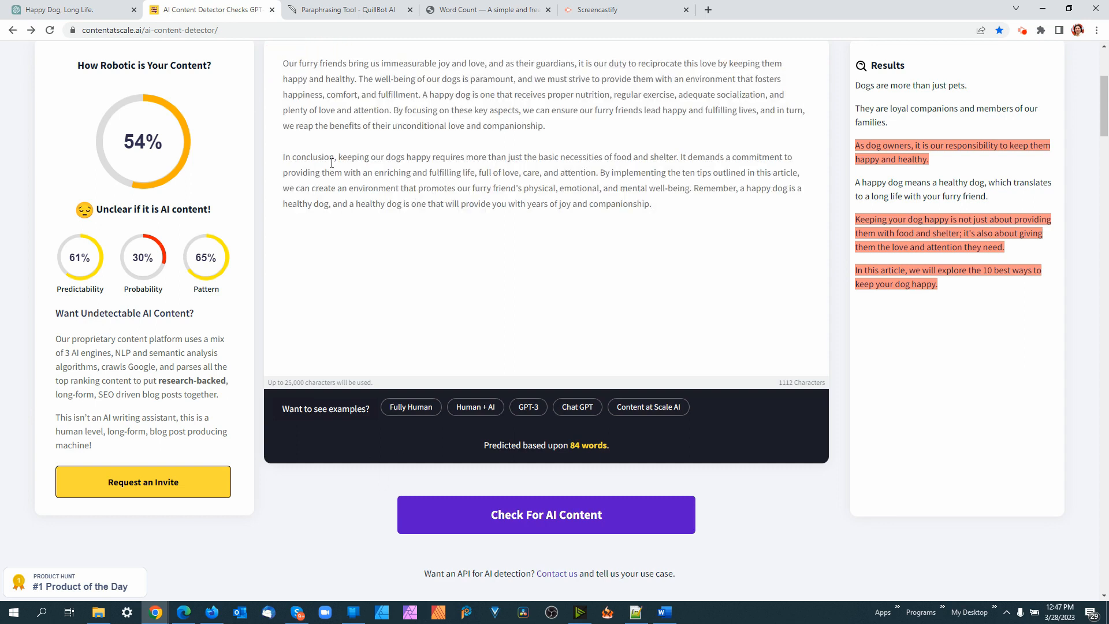
left_click_drag(343, 155, 285, 154)
key("BackSpace")
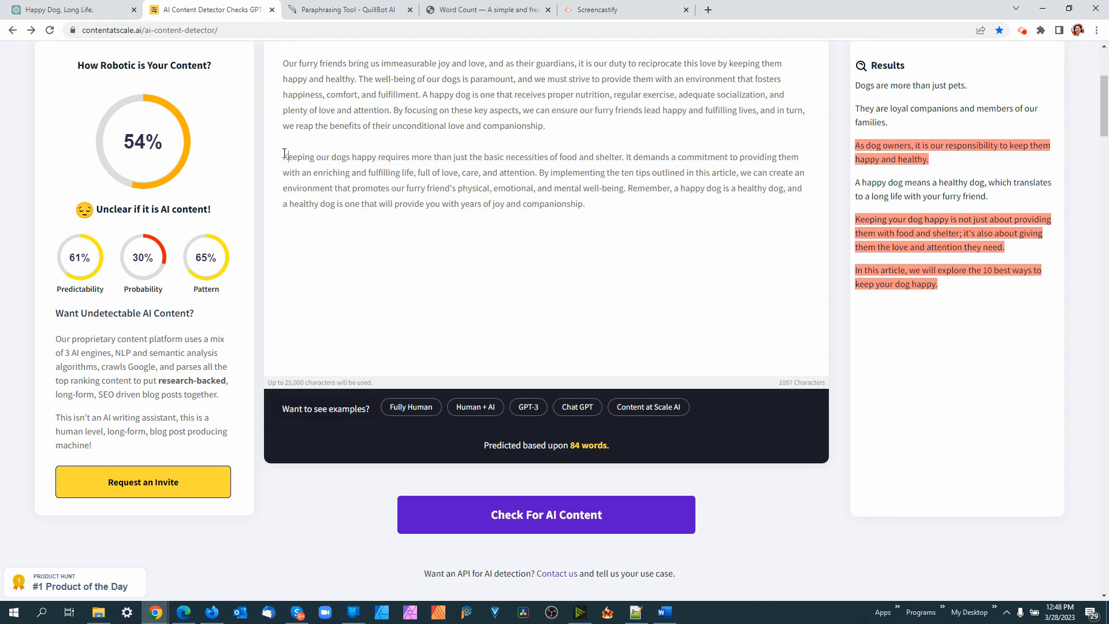
Check the two edited introduction paragraphs for AI content and copy both of them
left_click(500, 512)
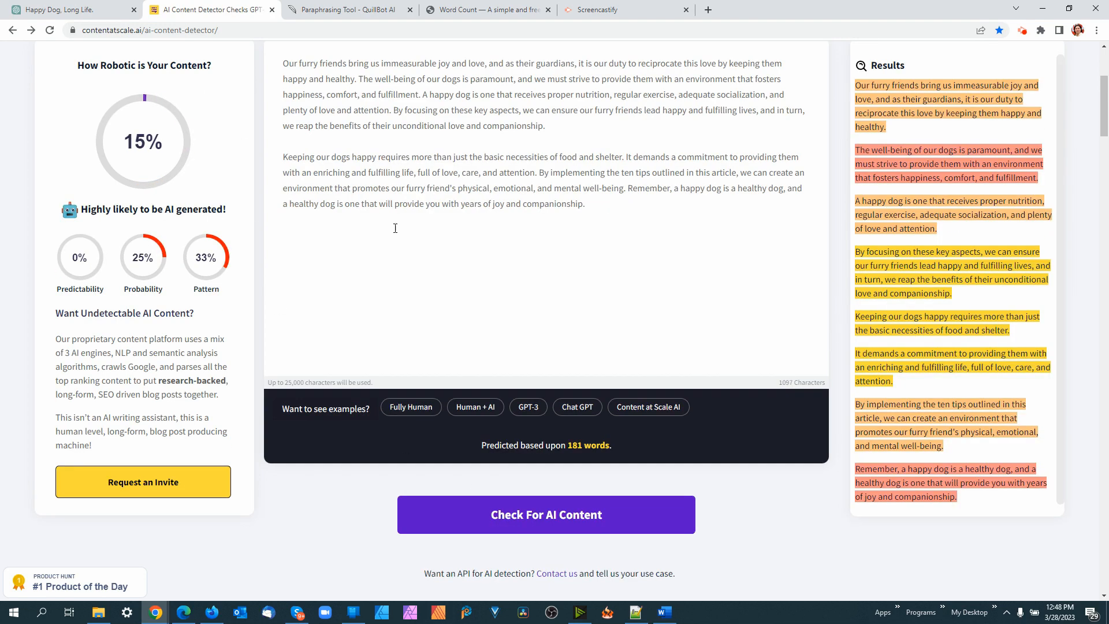
left_click(612, 203)
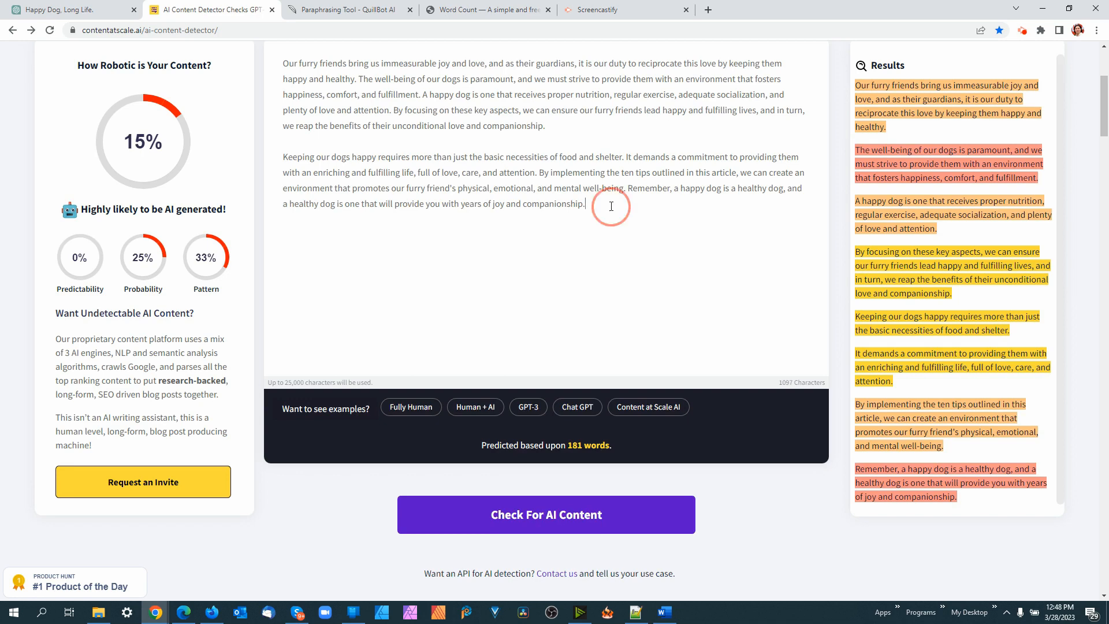
left_click_drag(602, 203, 263, 72)
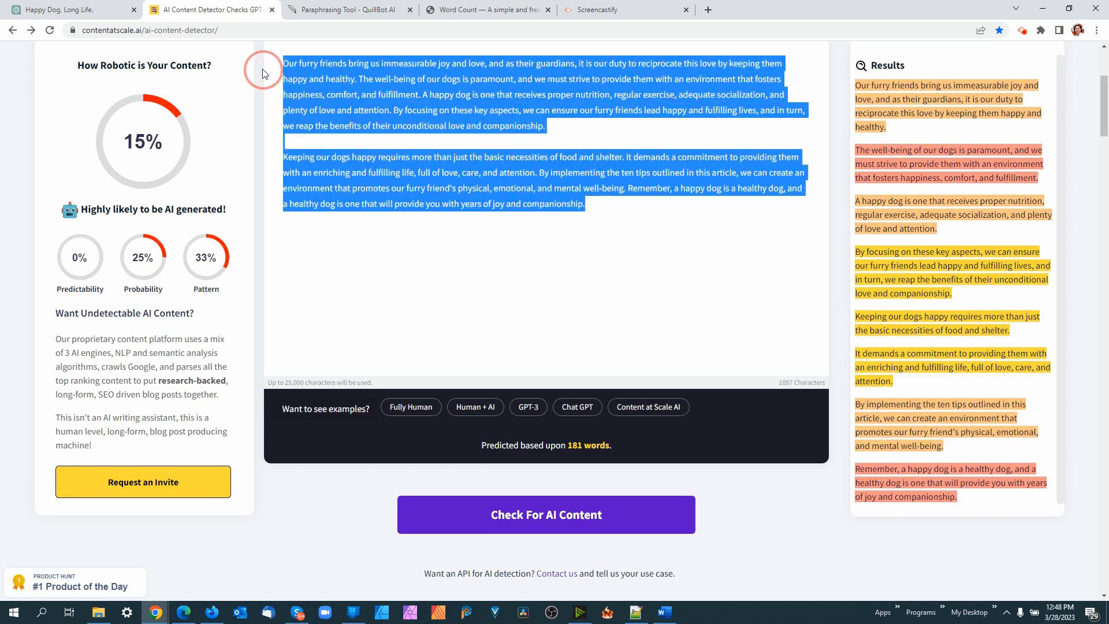
right_click(384, 87)
left_click(422, 132)
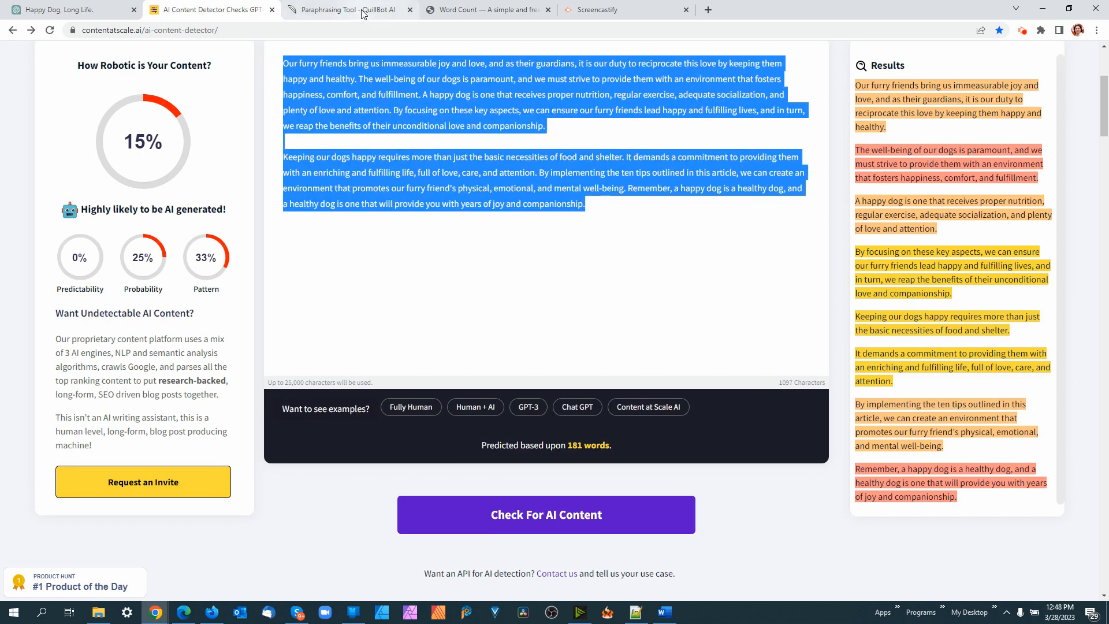
Switch to QuillBot, replace its input text with the copied paragraphs and rephrase them in Shorten mode
left_click(362, 14)
left_click_drag(362, 392, 187, 144)
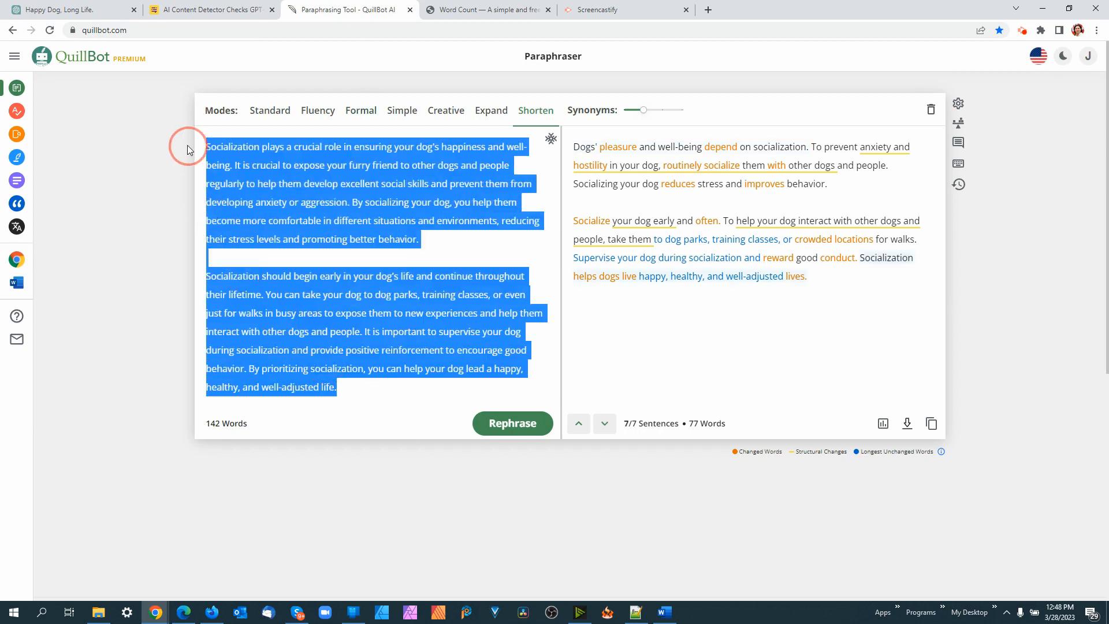
key("ctrl+v")
left_click(513, 461)
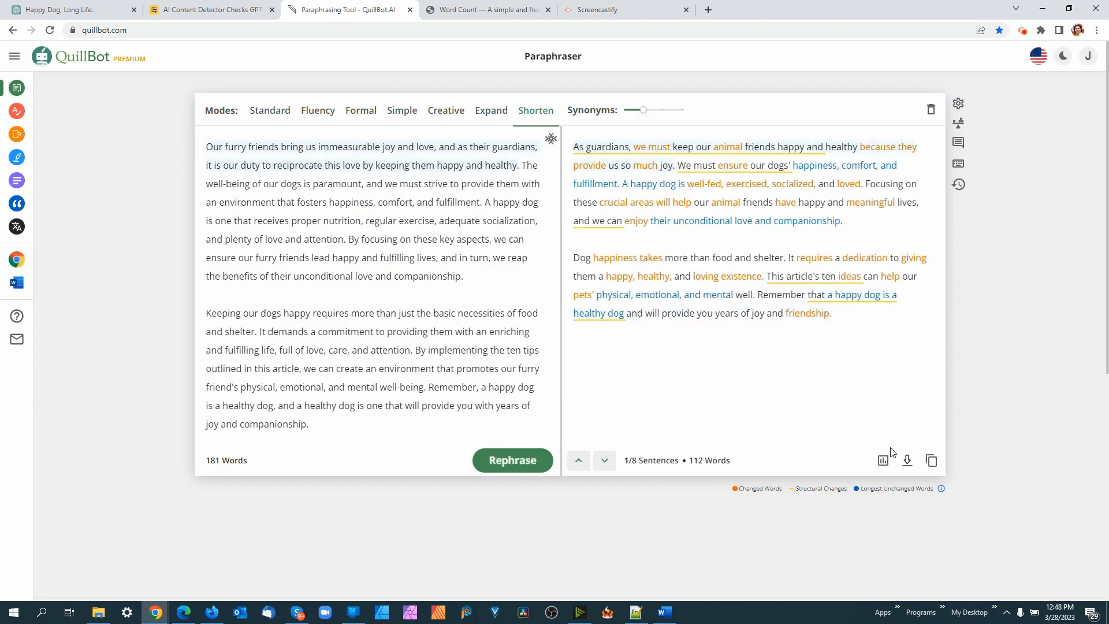
Replace the AI Detector's text with QuillBot's shortened version and check it for AI content
left_click(932, 460)
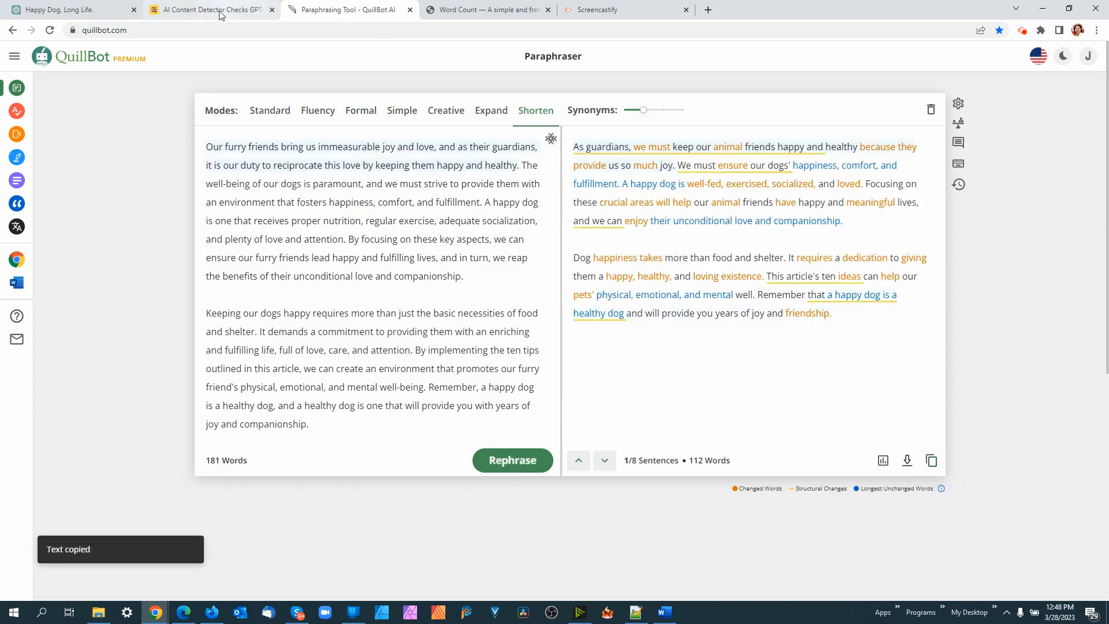
left_click(220, 15)
right_click(450, 109)
left_click(502, 184)
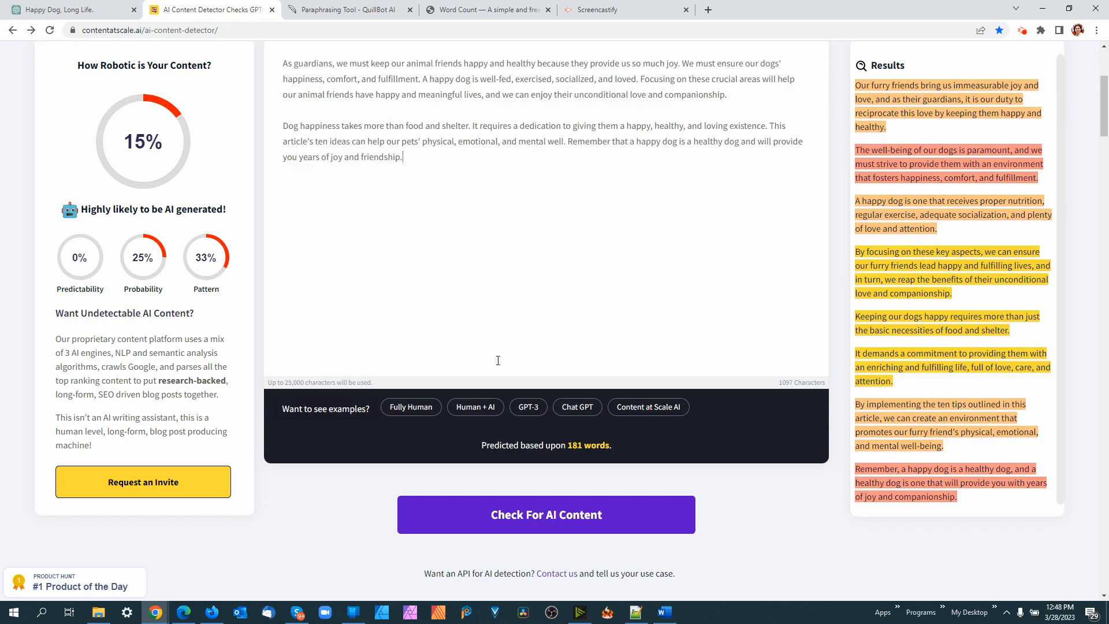
left_click(547, 515)
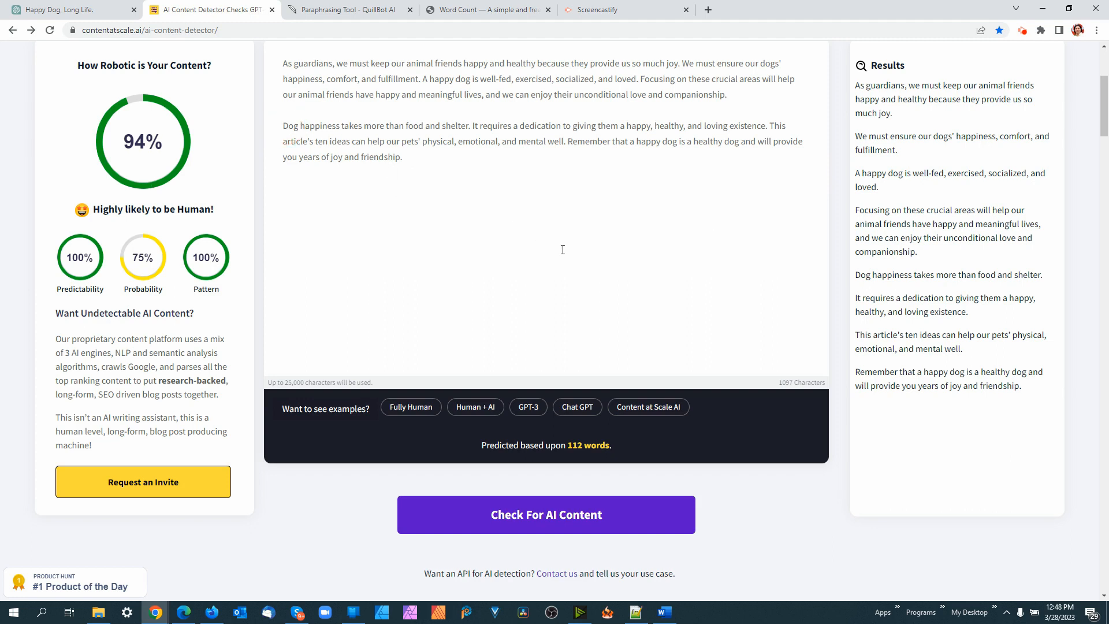
left_click_drag(409, 173, 279, 53)
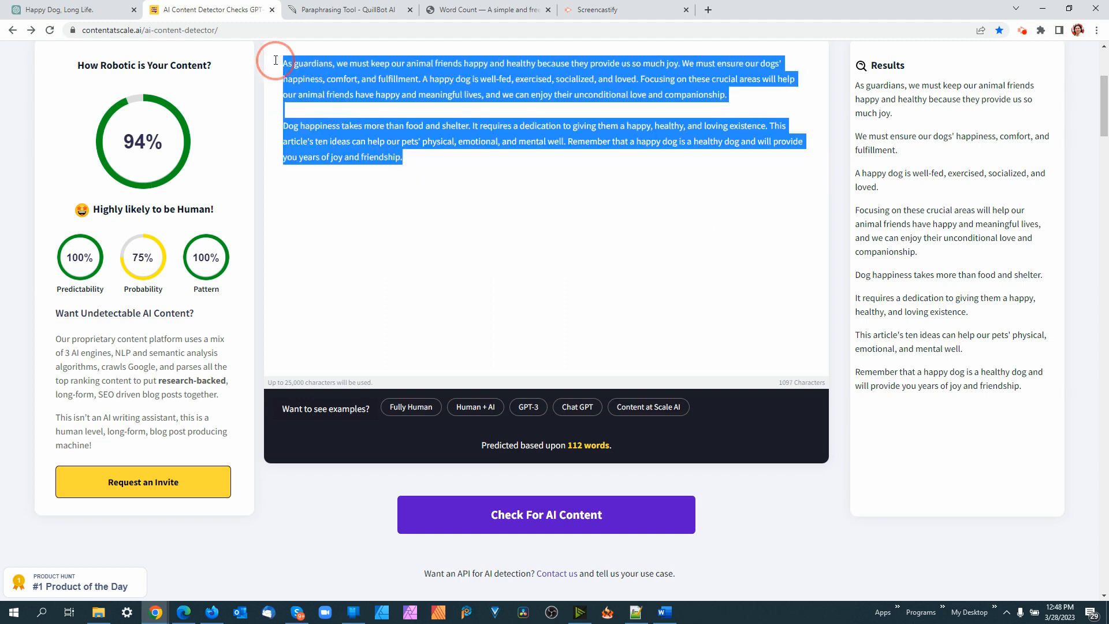
right_click(428, 128)
left_click(465, 119)
left_click(485, 195)
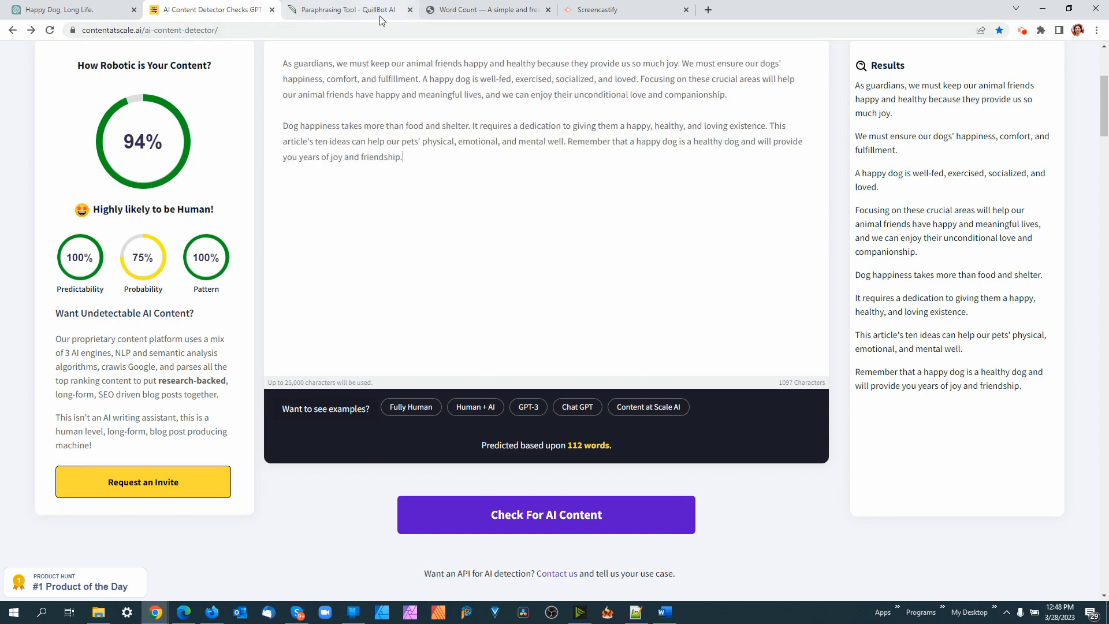
Switch to the Word document and copy "the 10 best ways to keep your dog happy" from the end of the introduction
left_click(665, 612)
left_click(579, 286)
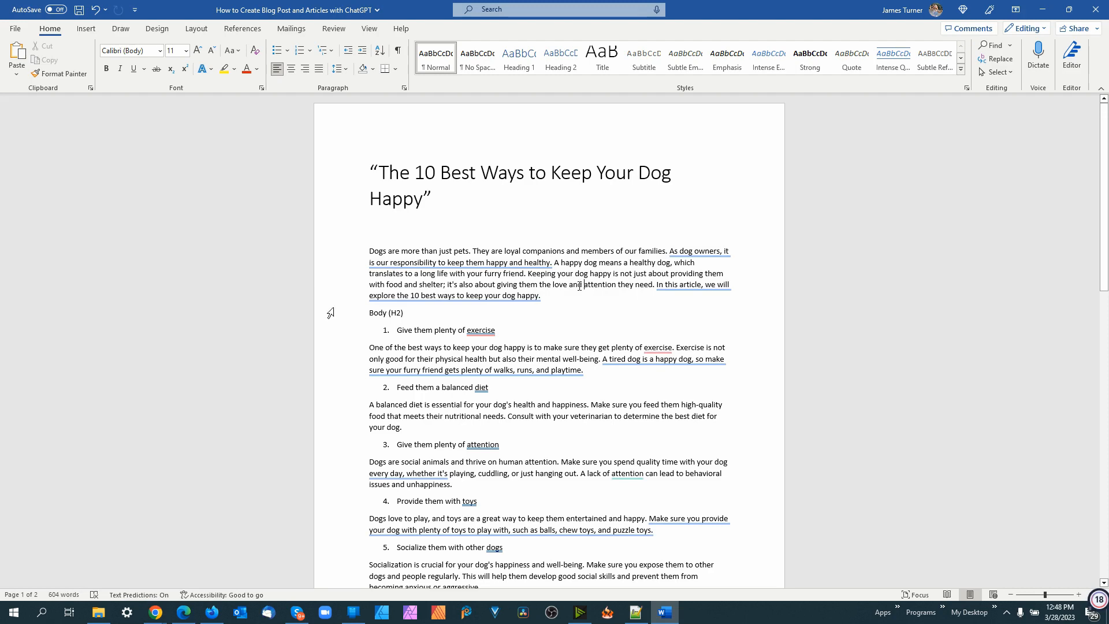
mouse_move(440, 294)
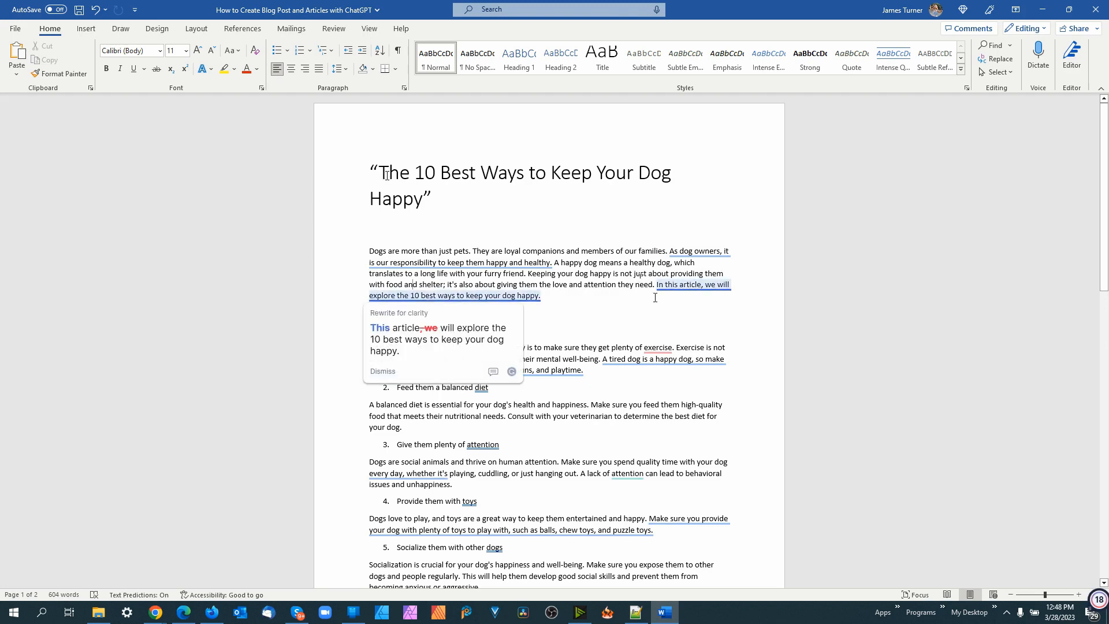
mouse_move(711, 288)
left_click_drag(397, 296, 532, 296)
right_click(526, 296)
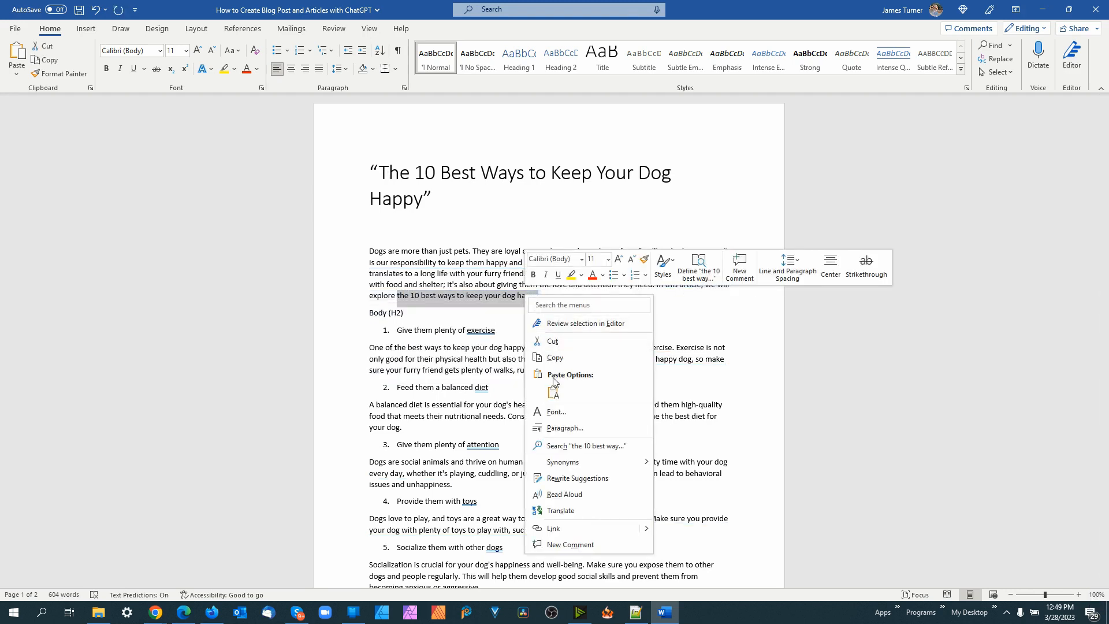
left_click(555, 358)
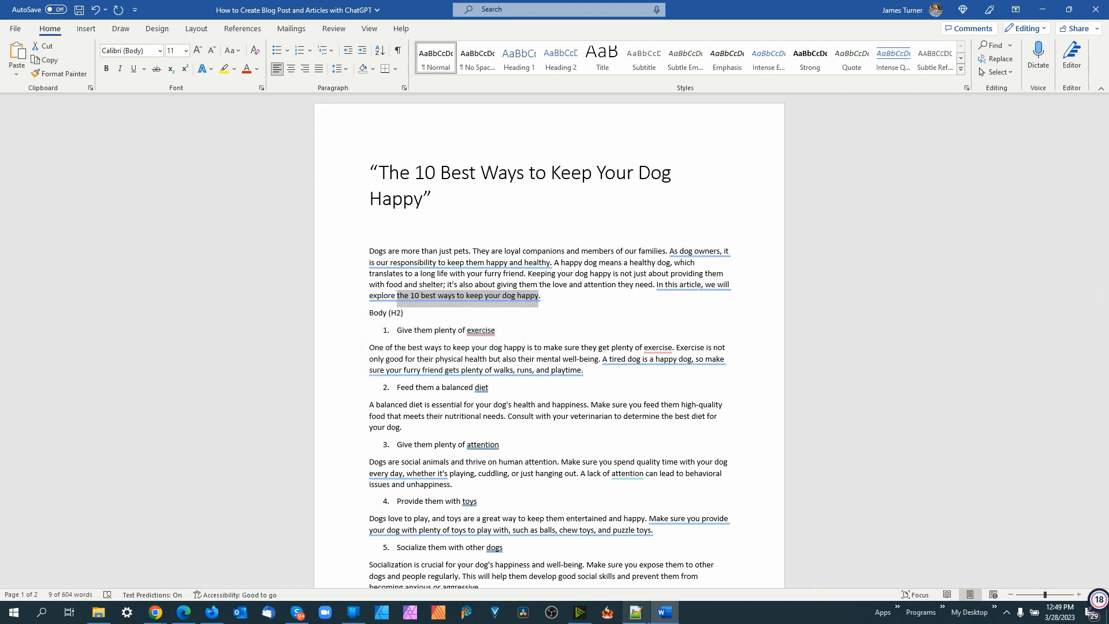
left_click(665, 613)
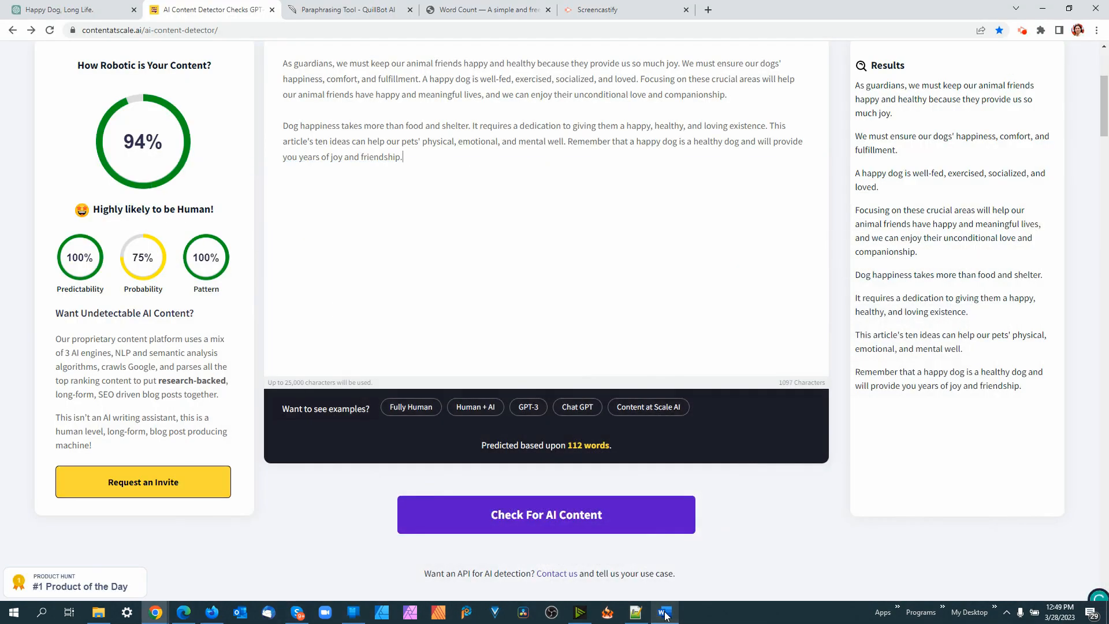
left_click(665, 613)
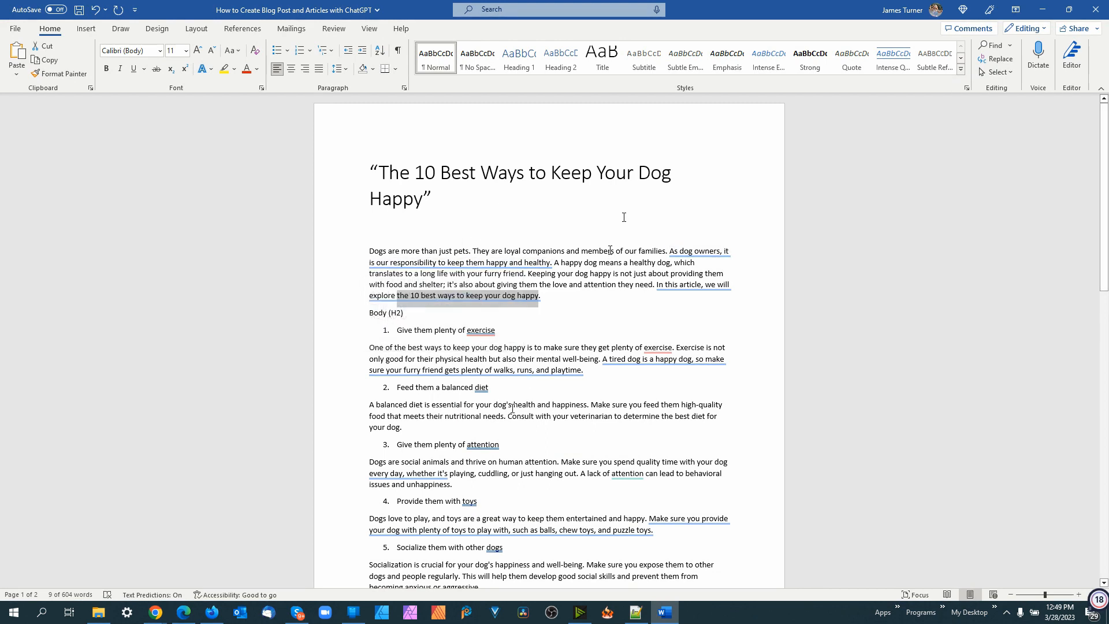
left_click(551, 296)
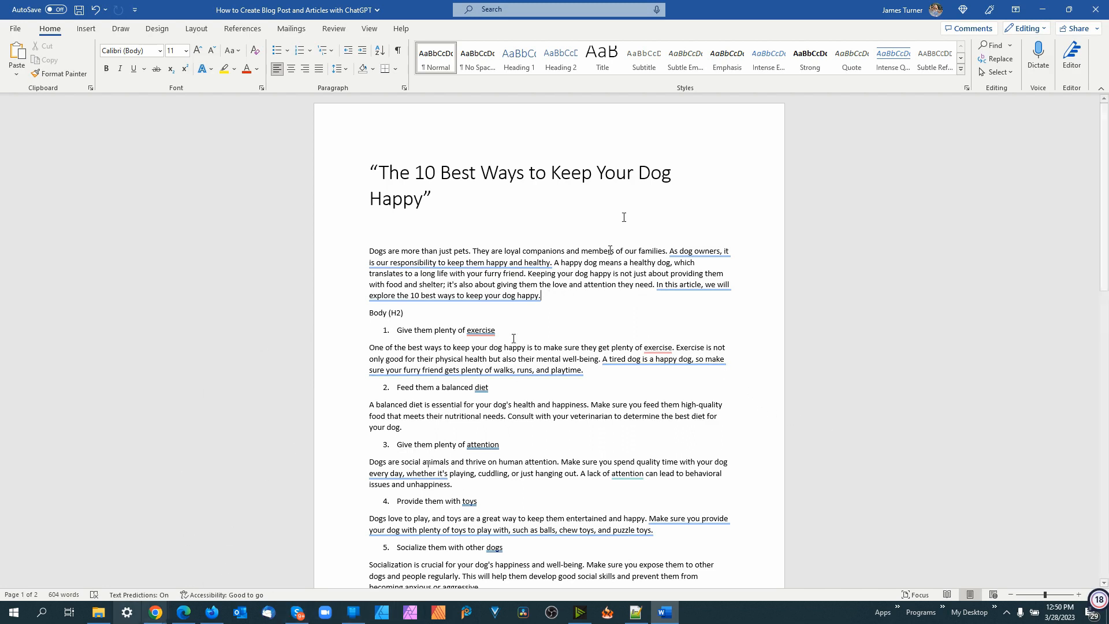
Return to the AI Detector in Chrome and replace "guardians" with "dog owners" in the first sentence
mouse_move(155, 612)
left_click(101, 572)
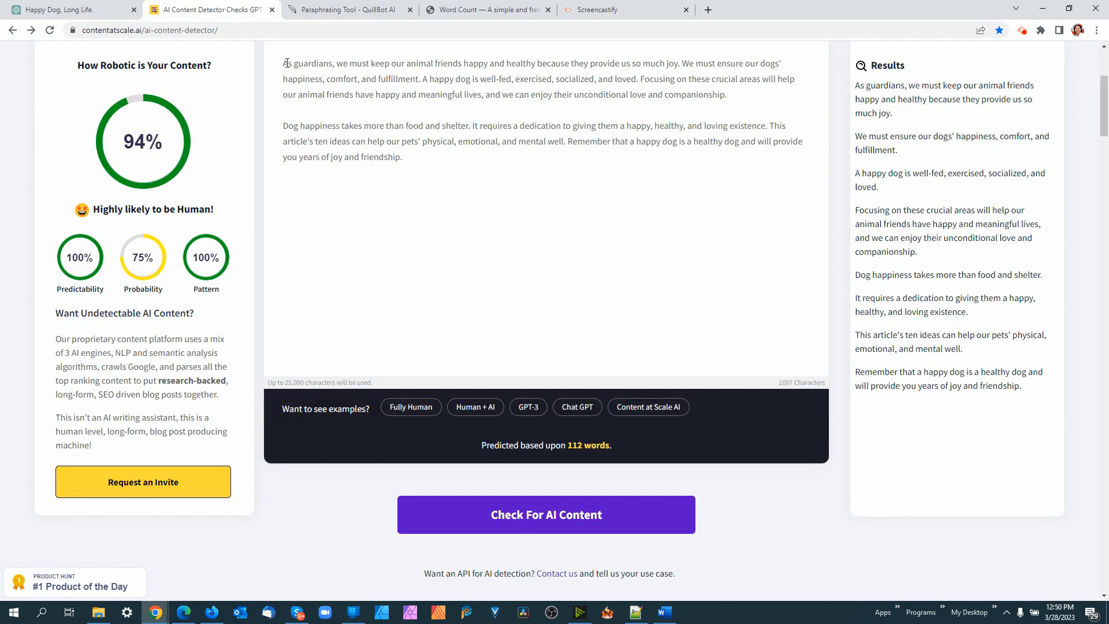
double_click(314, 62)
type("dog owne")
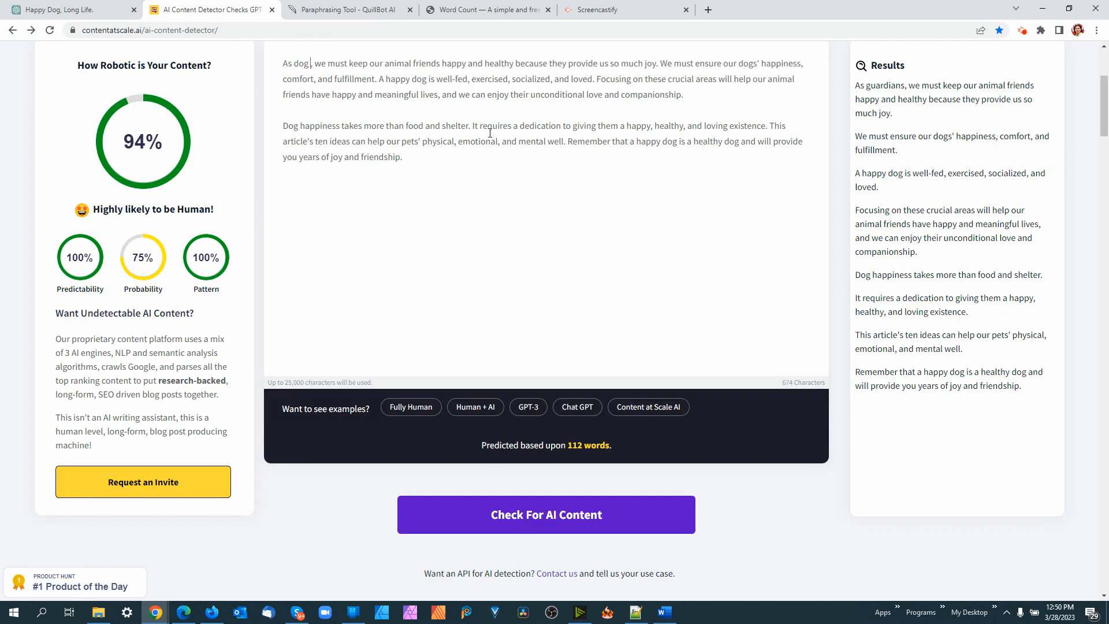
type("rs")
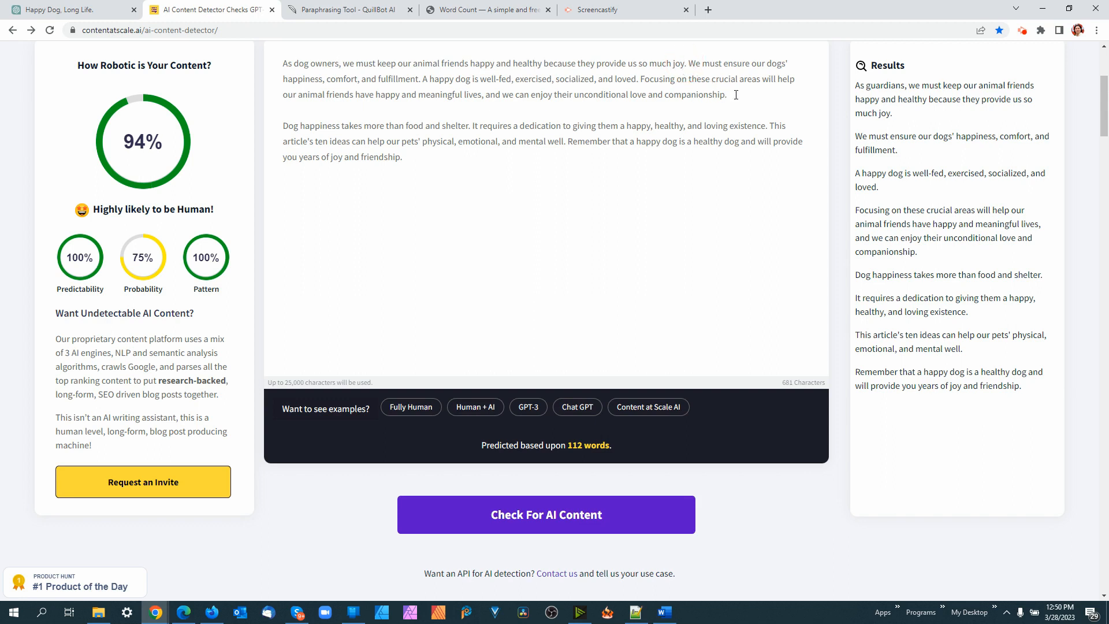
Extend the first sentence after "so much joy" with ", and the 10 best ways to keep your dog happy", using the copied phrase
type(", and ")
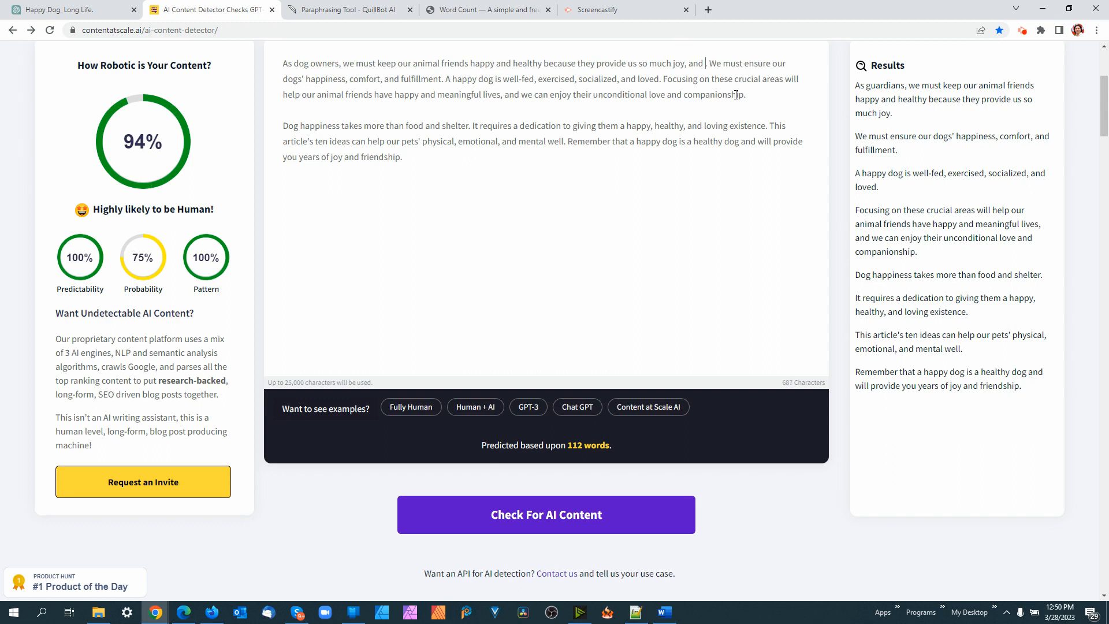
type("these.")
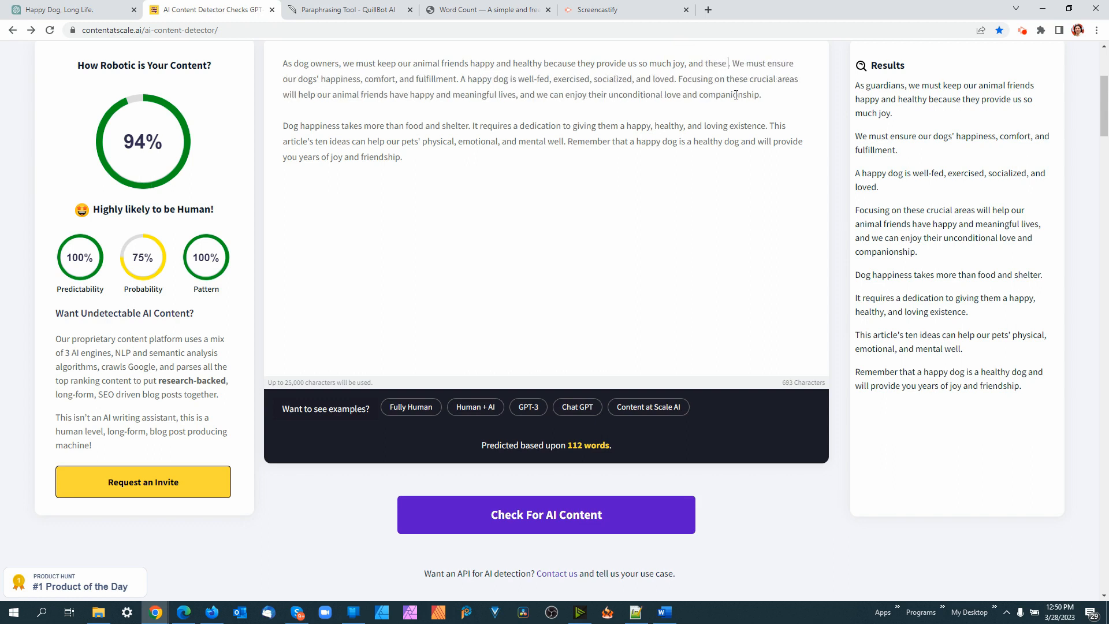
key("ctrl+v")
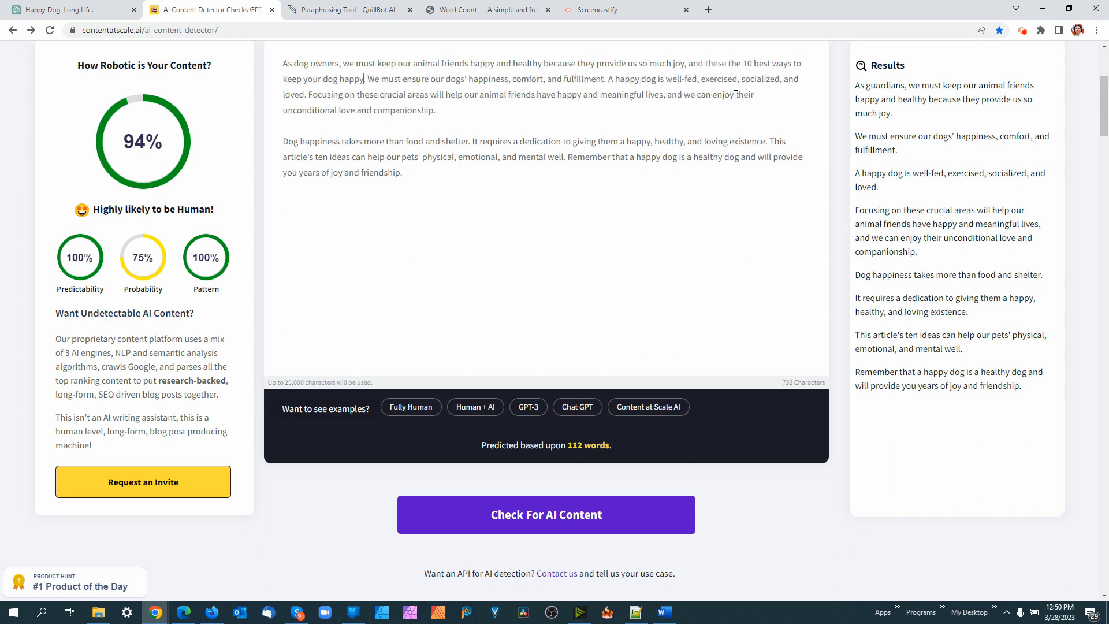
double_click(734, 64)
key("BackSpace")
left_click(727, 64)
key("BackSpace")
key("BackSpace")
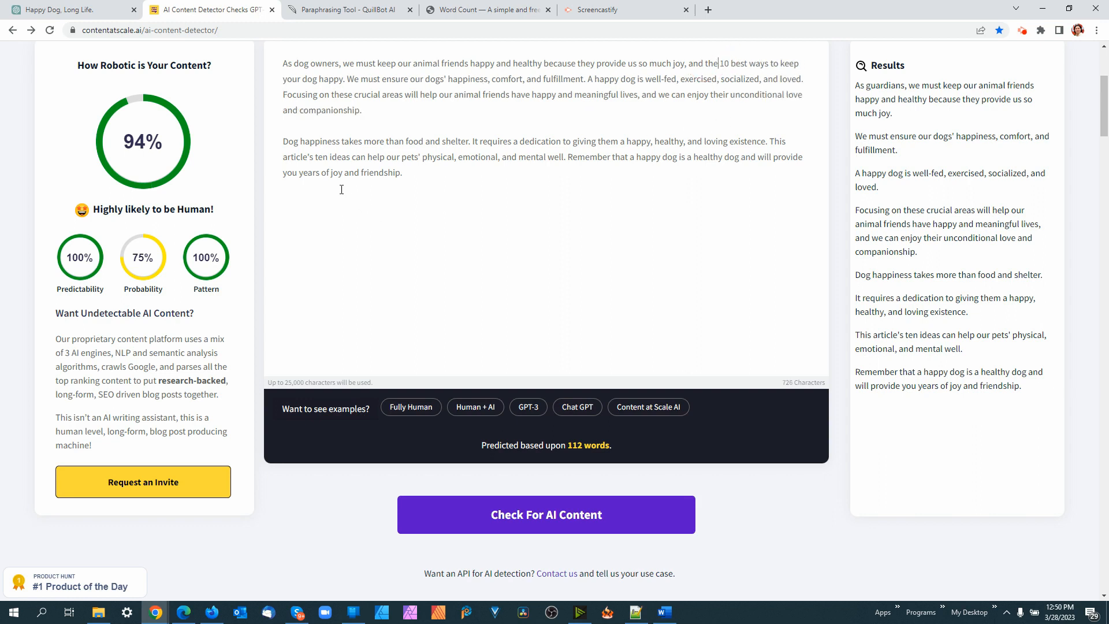
Reword the sentence's ending to "this article on the 10 best ways to keep your dog happy may help." and check the text for AI content
left_click(705, 62)
type("this artic")
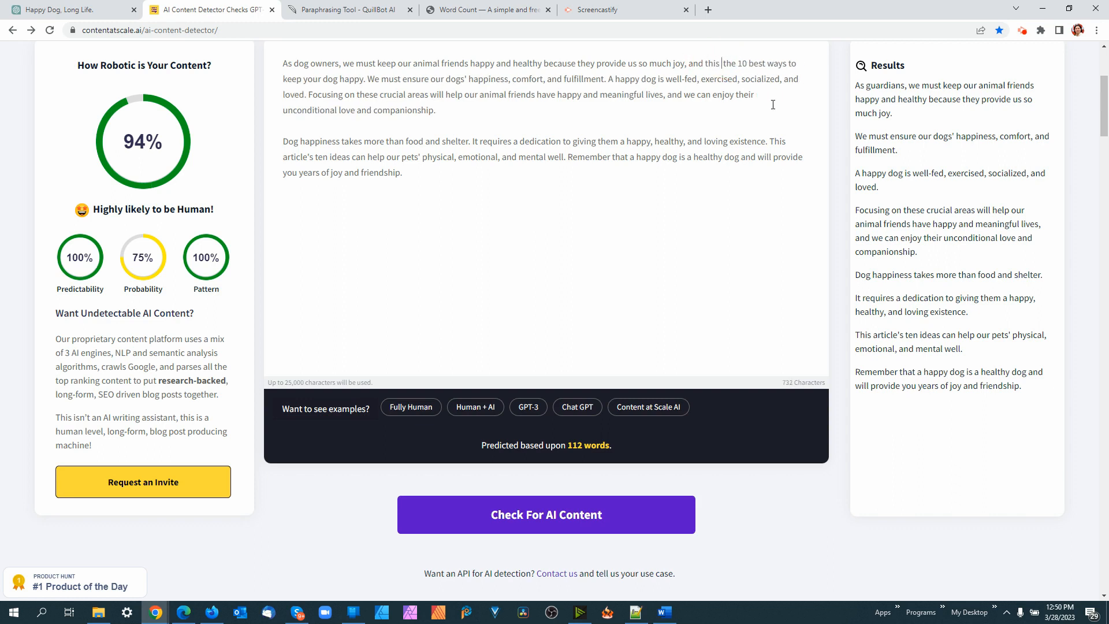
type("le on")
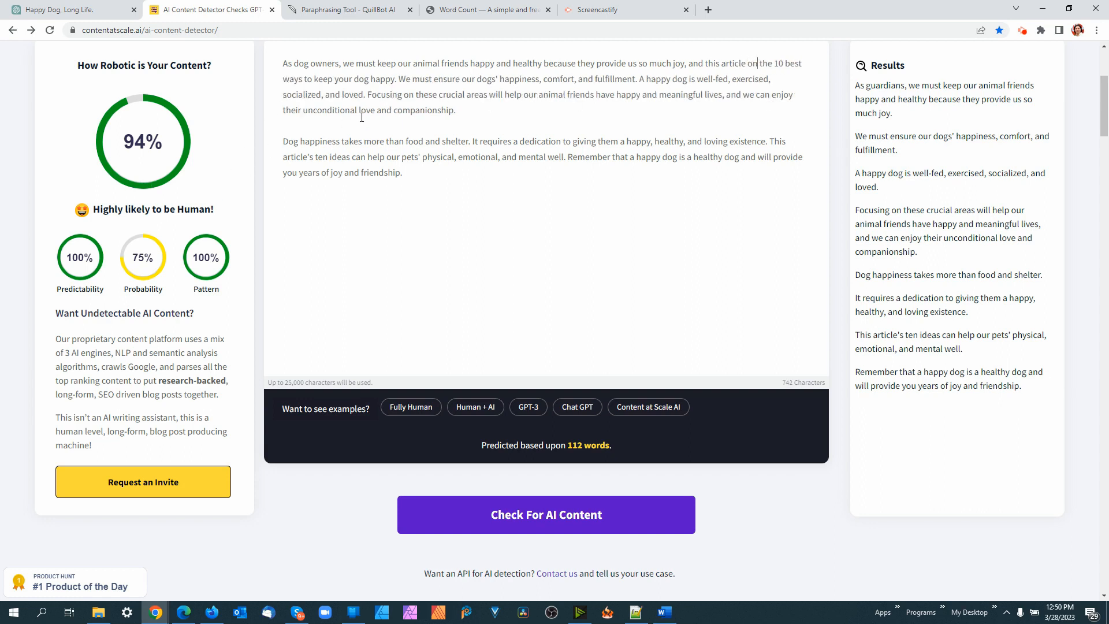
left_click(397, 78)
key("BackSpace")
type("may help")
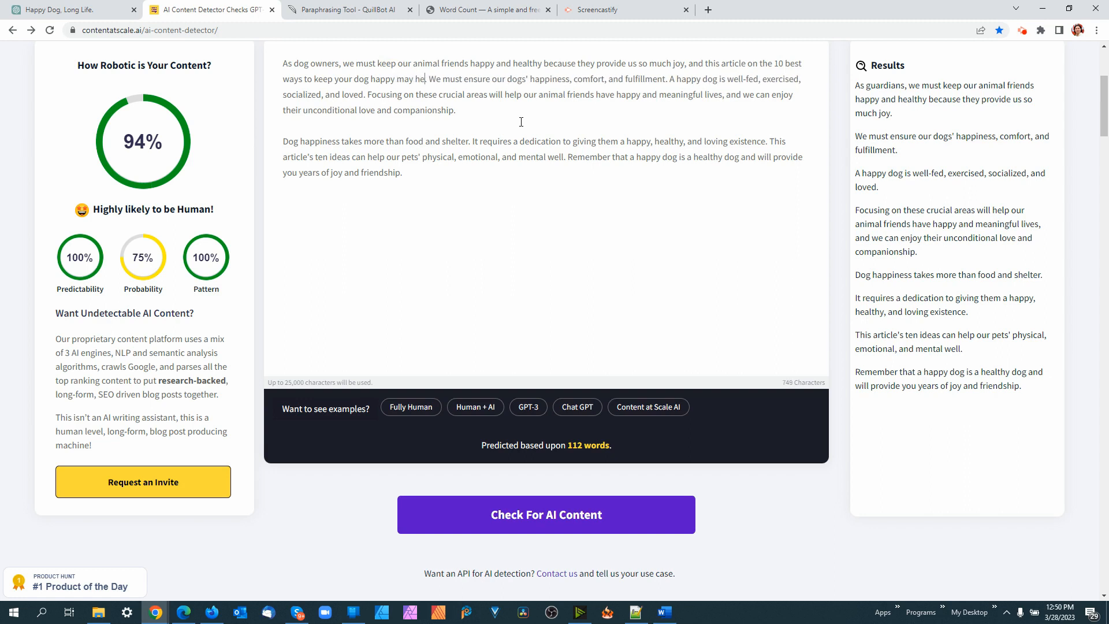
type(".")
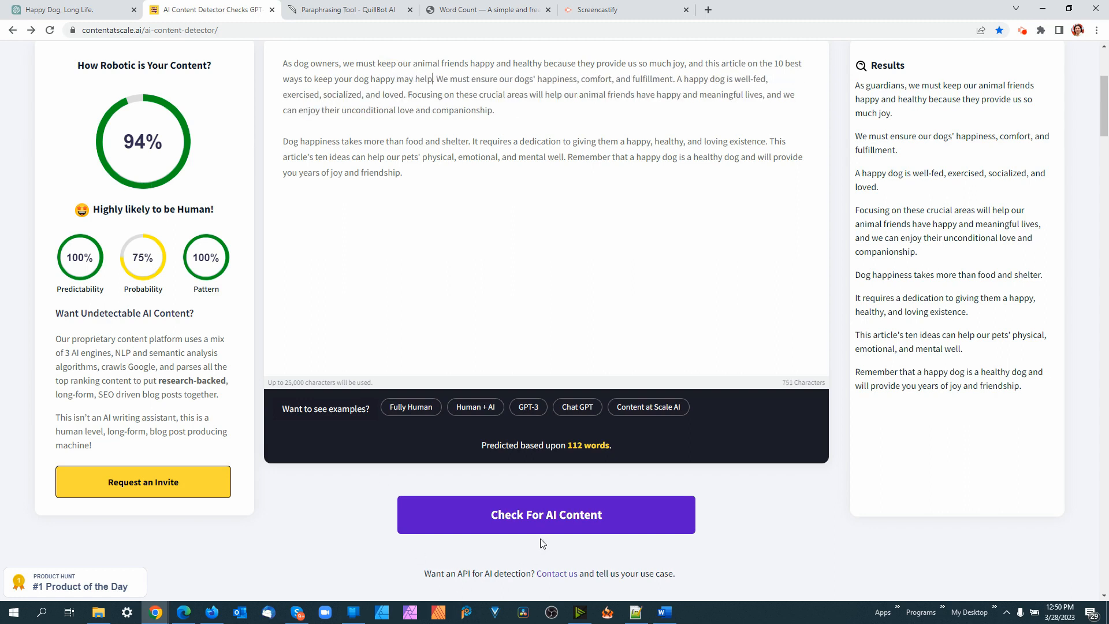
left_click(546, 520)
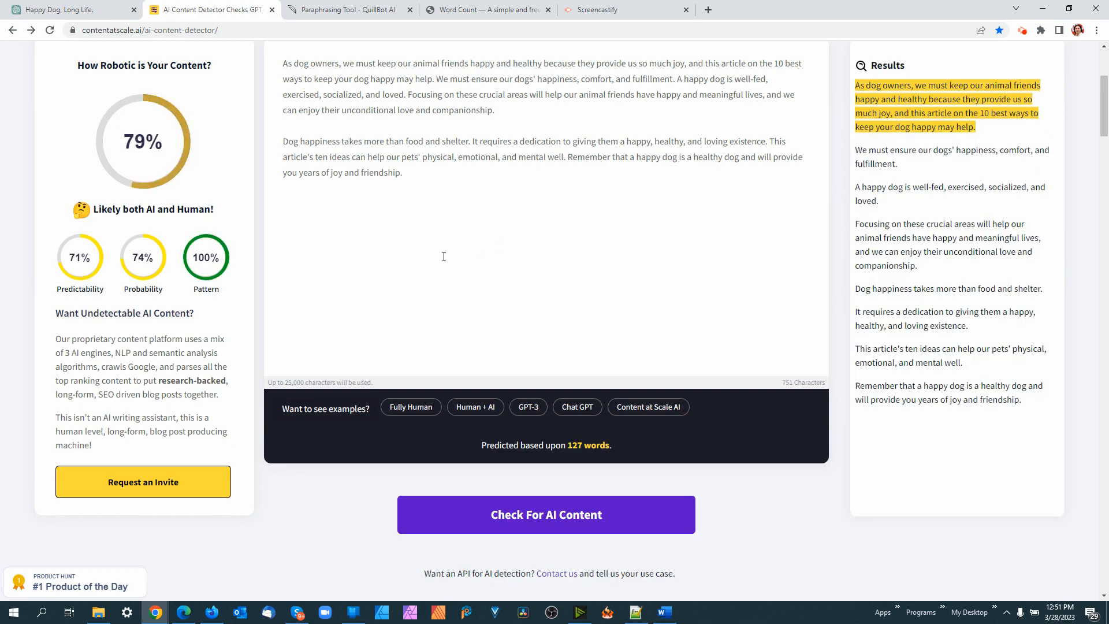
Delete "this article on" from the first sentence and check the text for AI content again
mouse_move(975, 85)
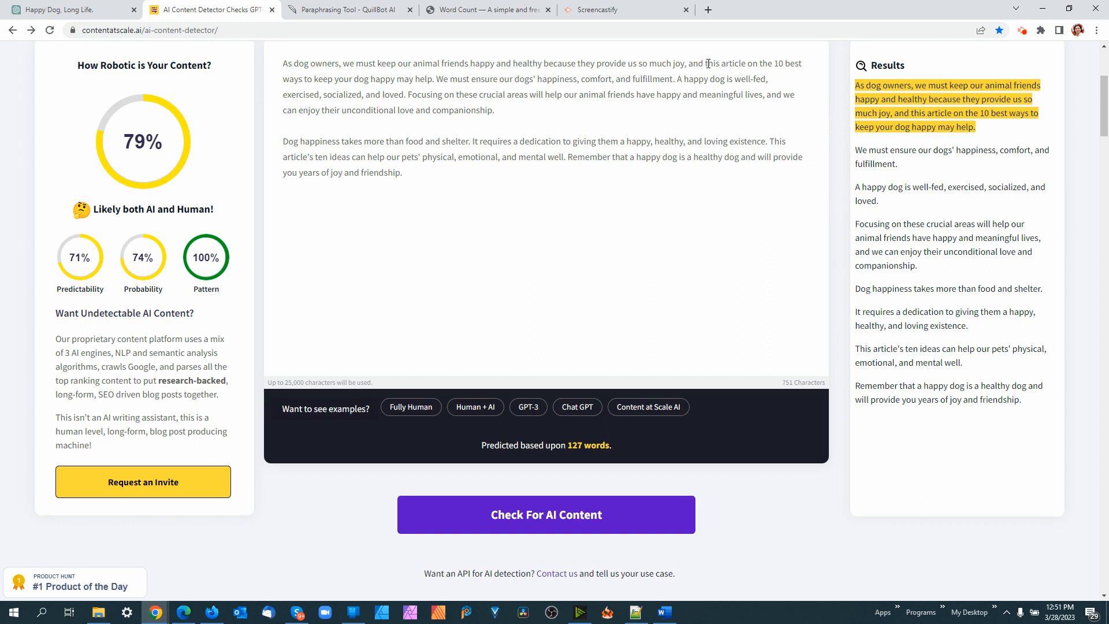
left_click_drag(706, 63, 760, 62)
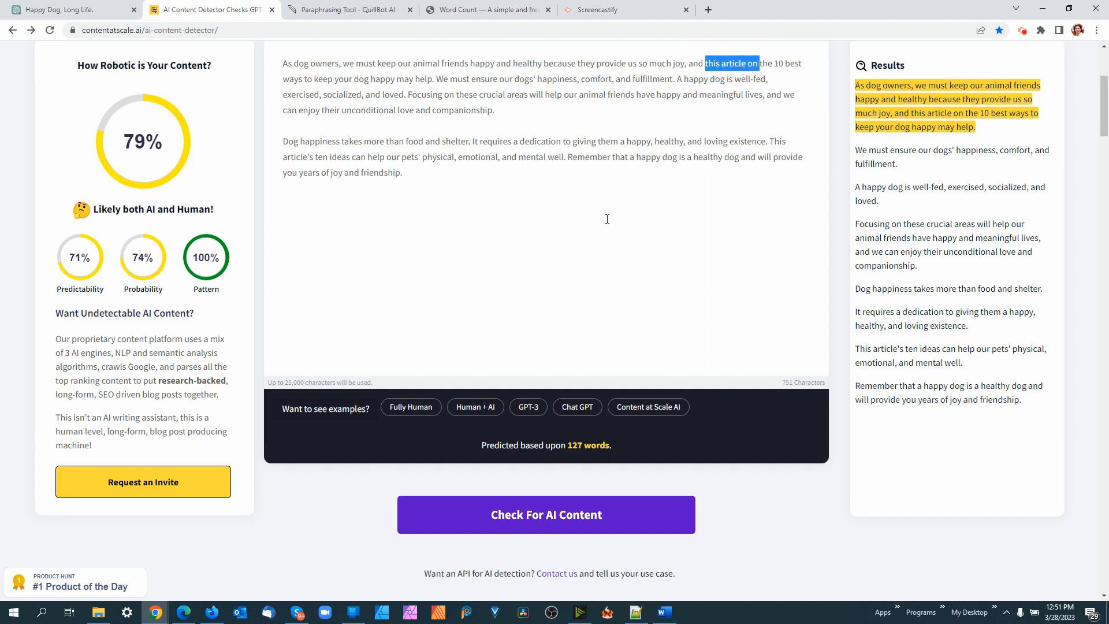
key("BackSpace")
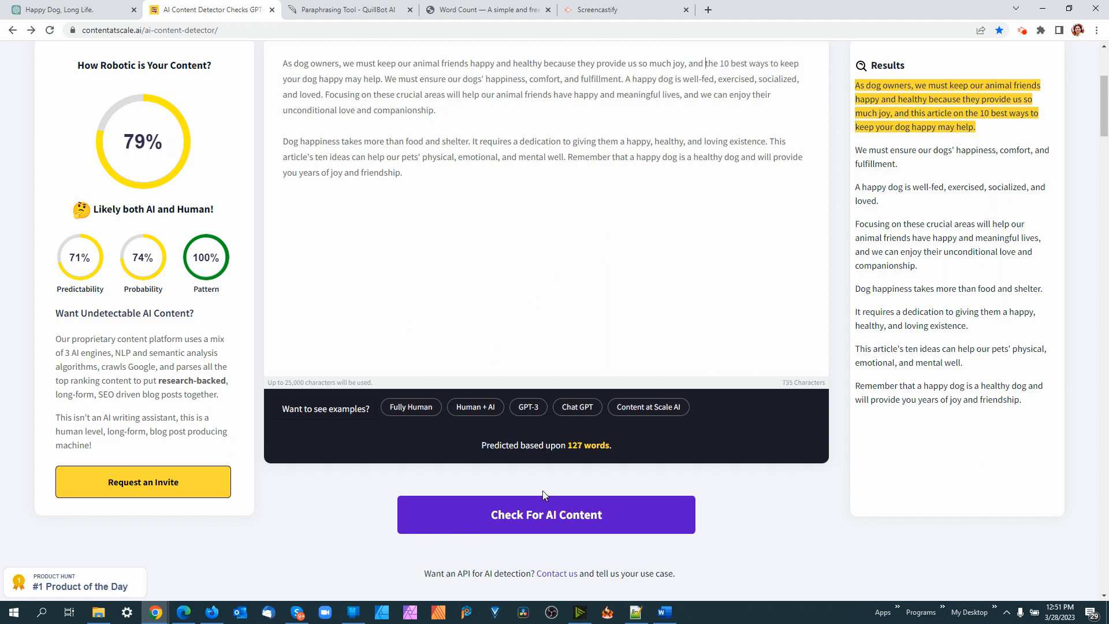
left_click(530, 516)
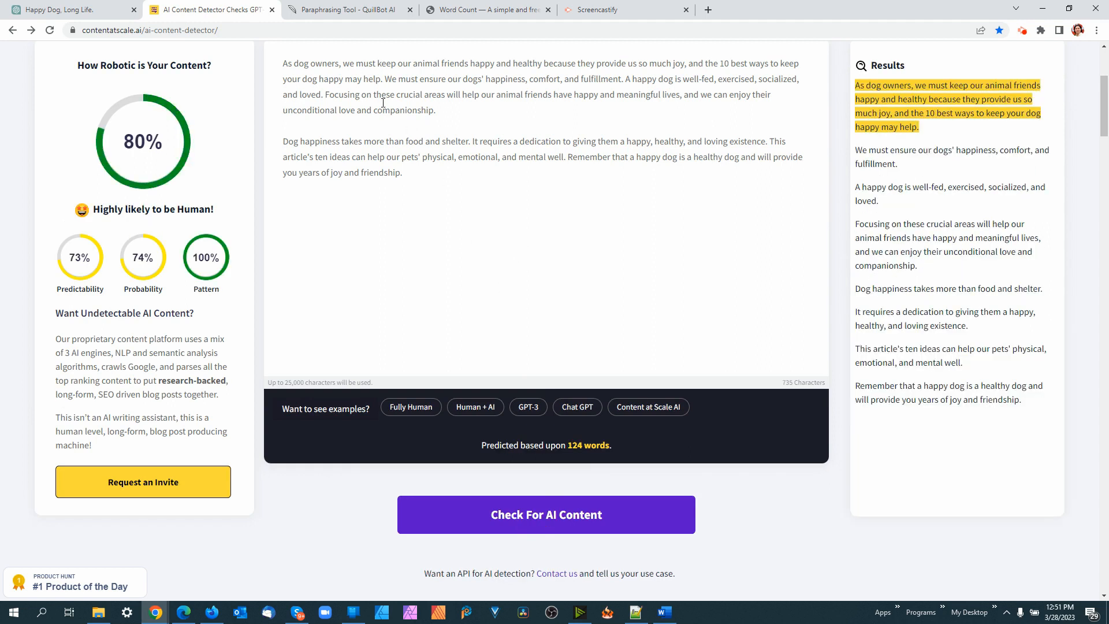
Replace "and" before "the 10 best ways" in the first sentence with "so understanding" and check the text for AI content
double_click(696, 64)
key("BackSpace")
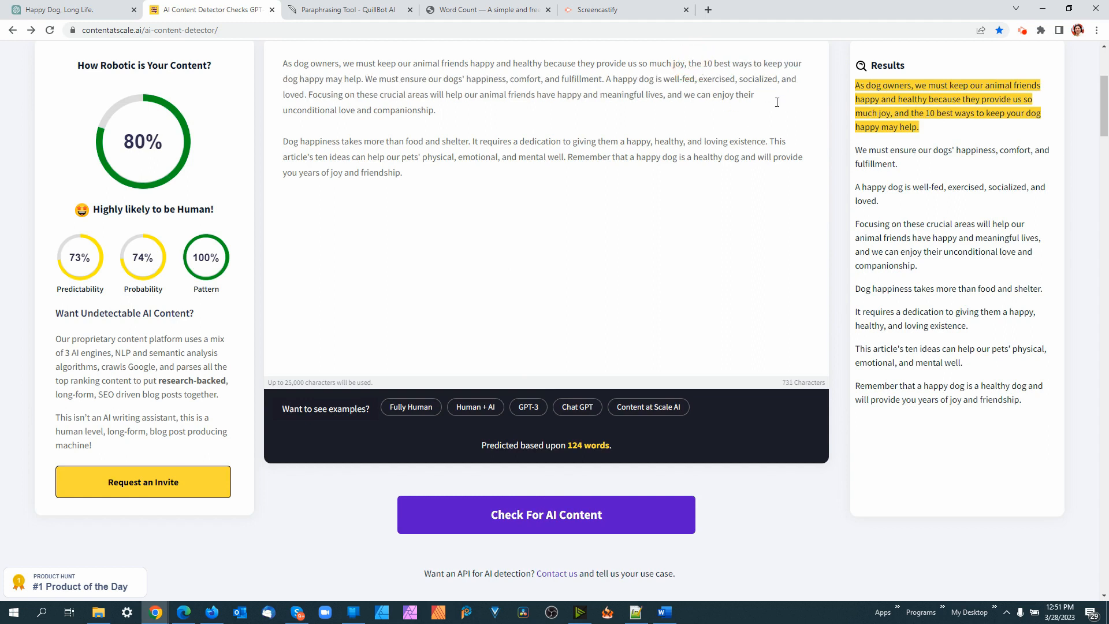
type("so undersdtan")
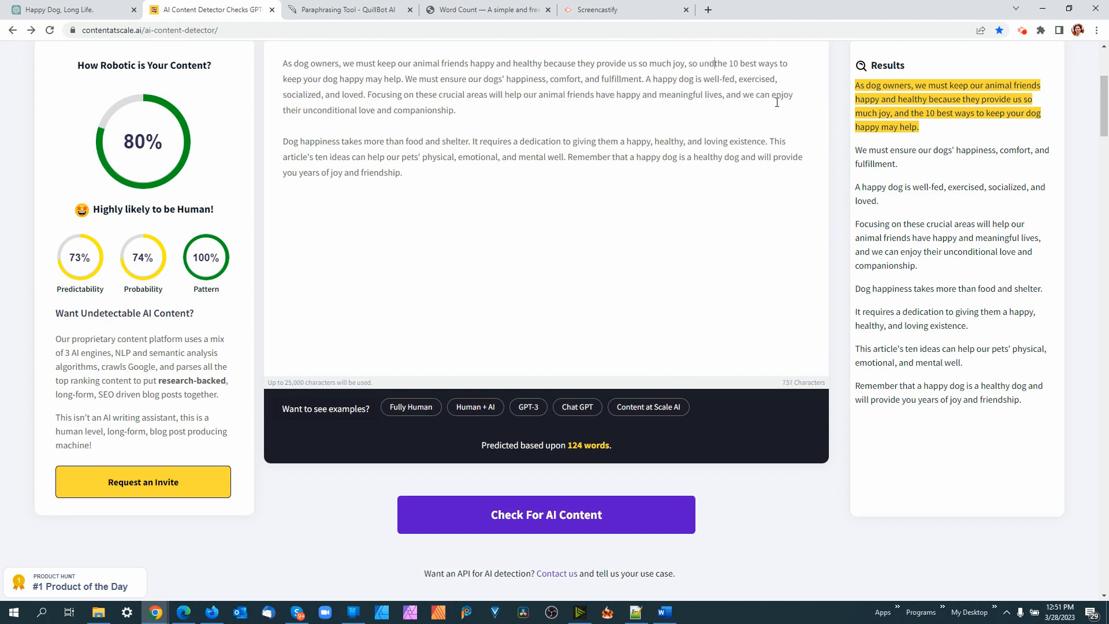
type("ding")
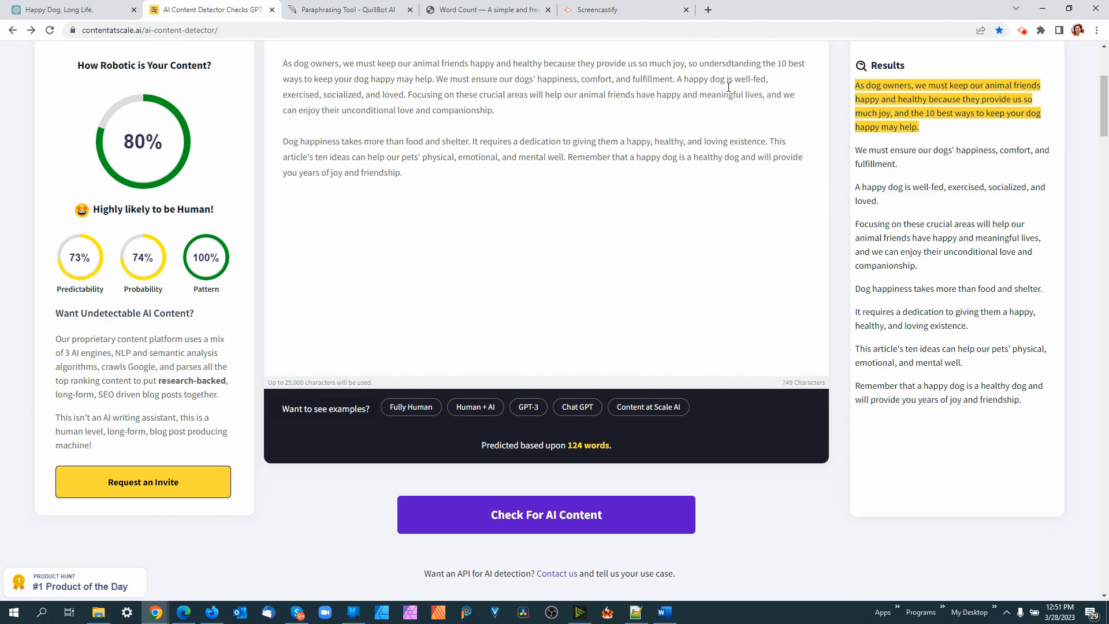
key("BackSpace")
left_click(434, 77)
left_click(510, 515)
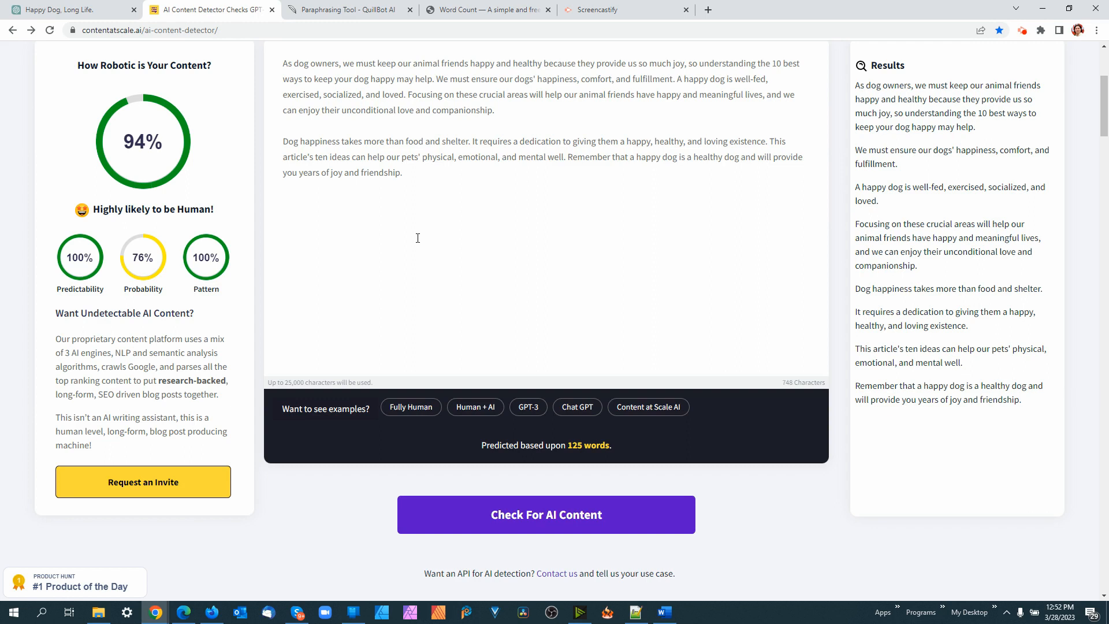
Switch to the Word document and copy the title "The 10 Best Ways to Keep Your Dog Happy" without its quotation marks
left_click(424, 175)
left_click(439, 171)
left_click(667, 616)
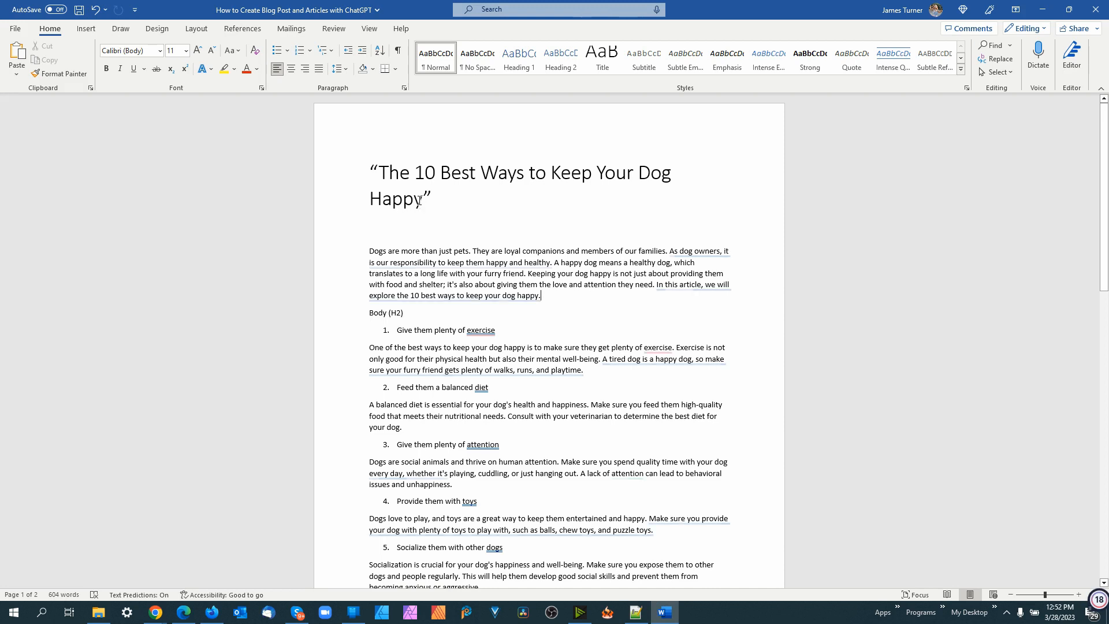
mouse_move(423, 203)
left_mouse_down()
mouse_move(387, 185)
mouse_move(414, 200)
left_mouse_up()
left_click(387, 185)
right_click(372, 197)
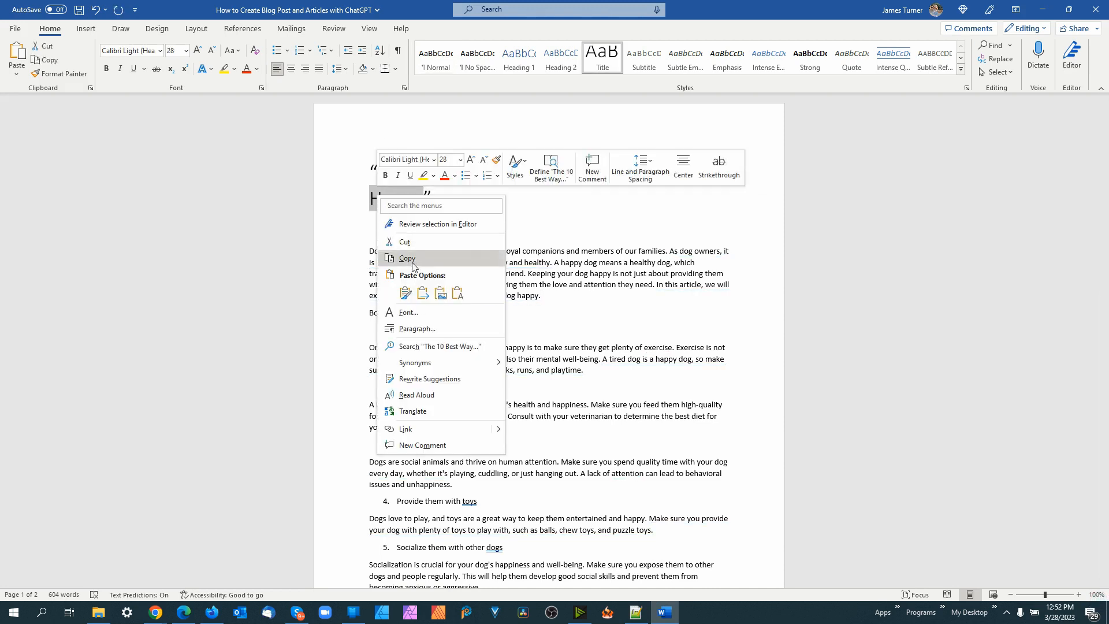
left_click(404, 263)
Switch to Chrome, start a new ChatGPT chat and request an article outline for the topic "The 10 Best Ways to Keep Your Dog Happy"
left_click(156, 612)
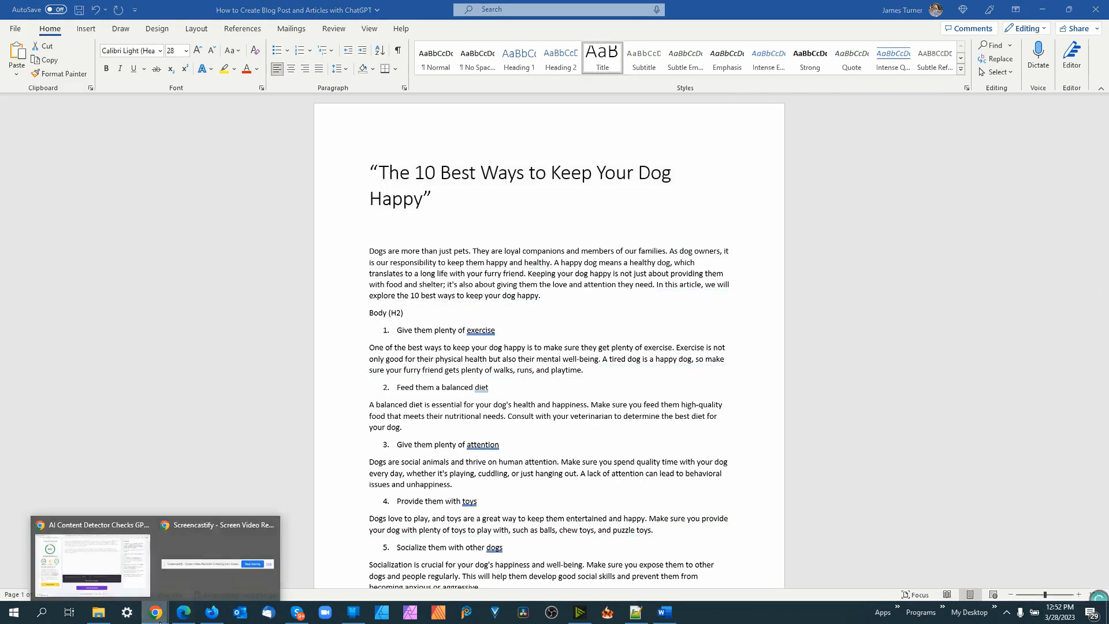
left_click(127, 597)
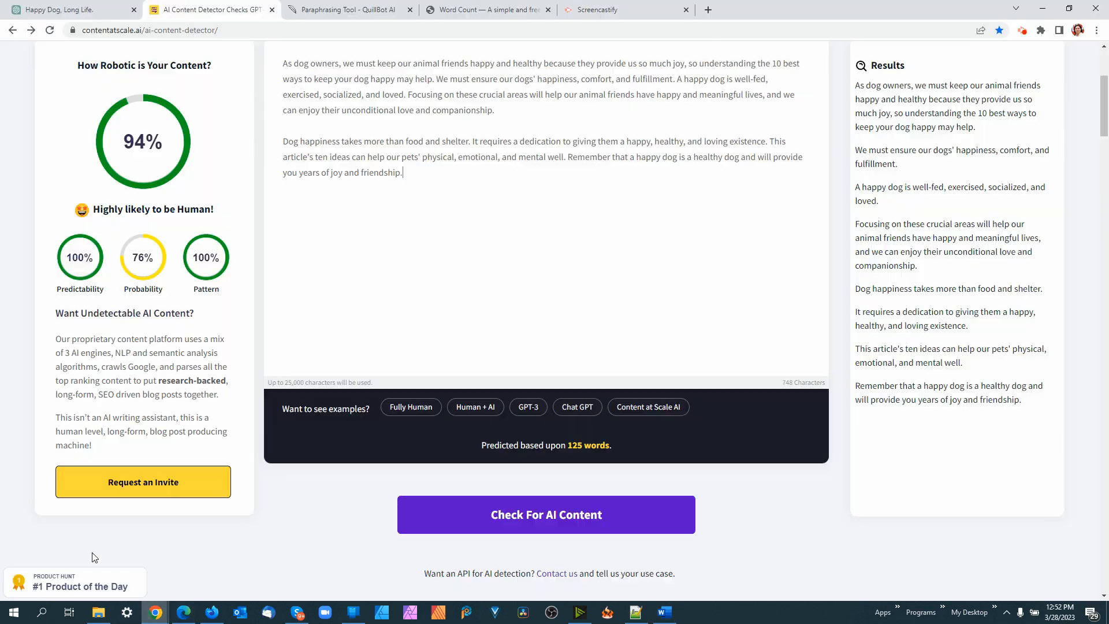
left_click(91, 11)
left_click(67, 60)
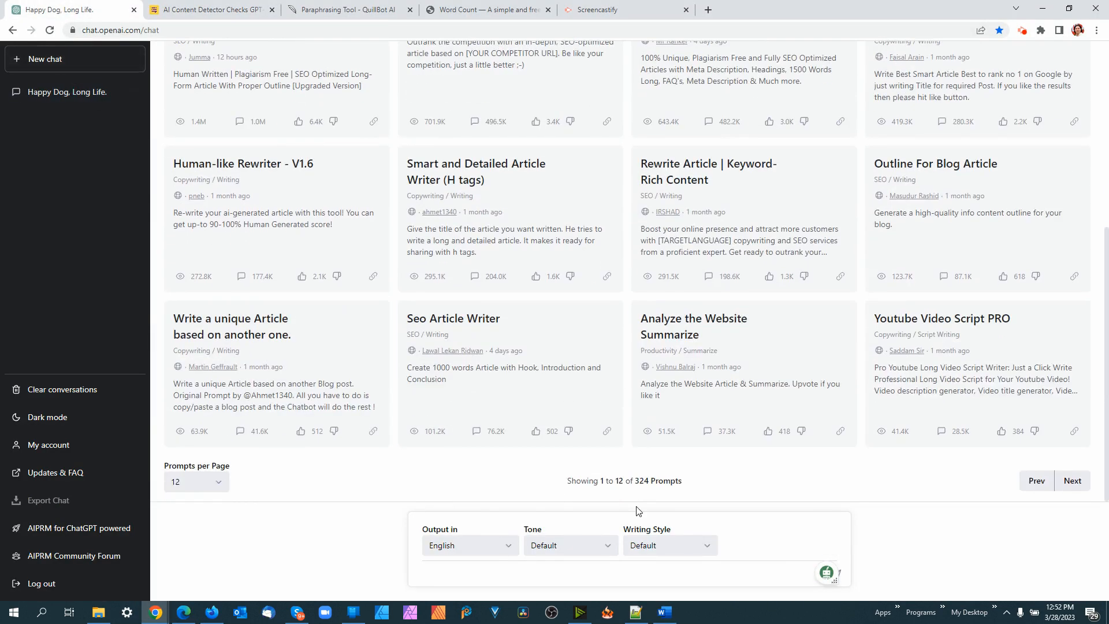
left_click(491, 573)
type("Wrtie me an ariticle outline fo")
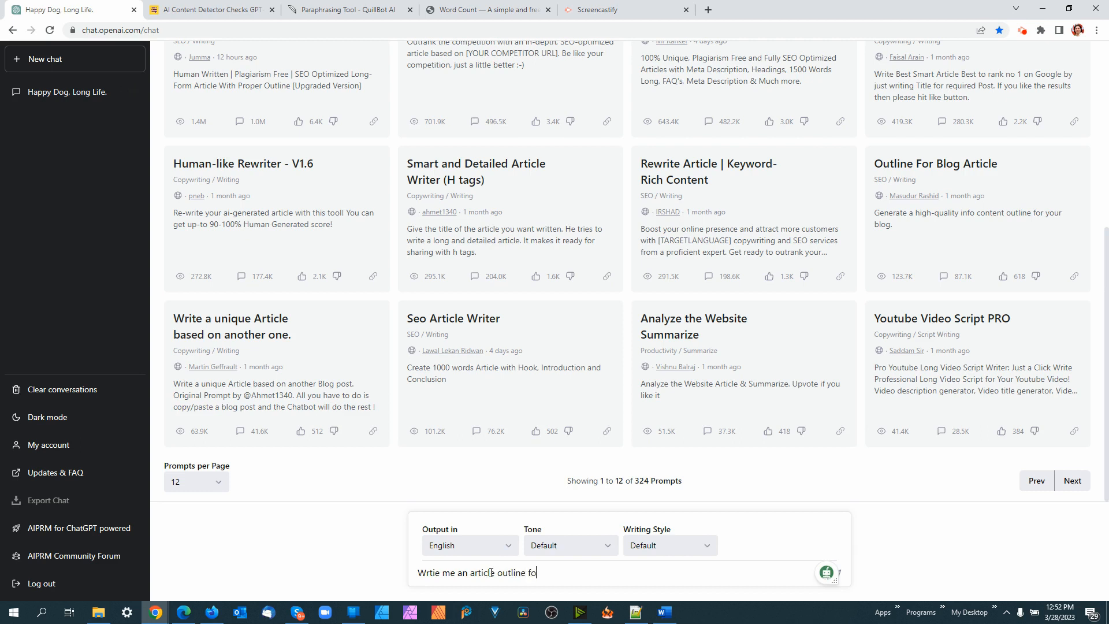
type("r this topic:")
key("ctrl+v")
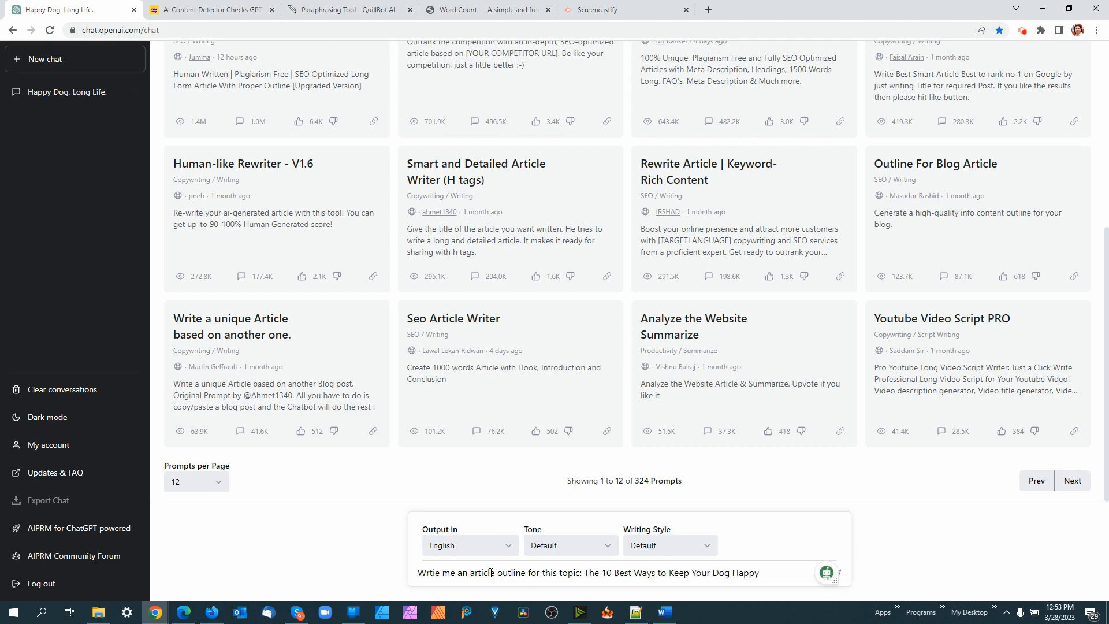
key("Return")
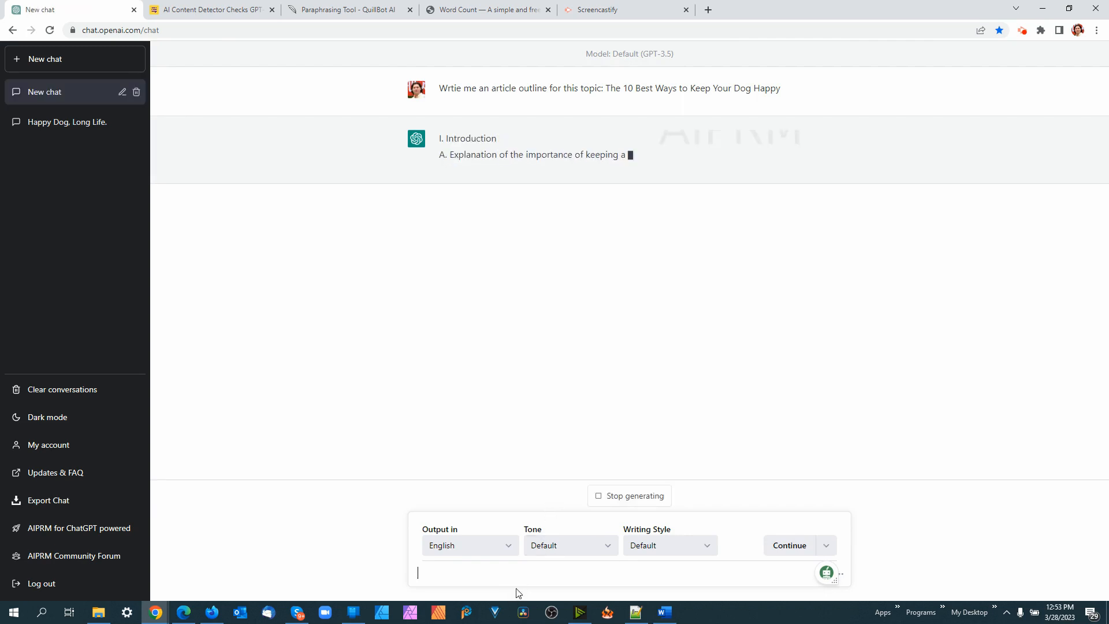
Copy the entire generated outline, from "I. Introduction" through the last point of "XI. Conclusion"
mouse_move(218, 619)
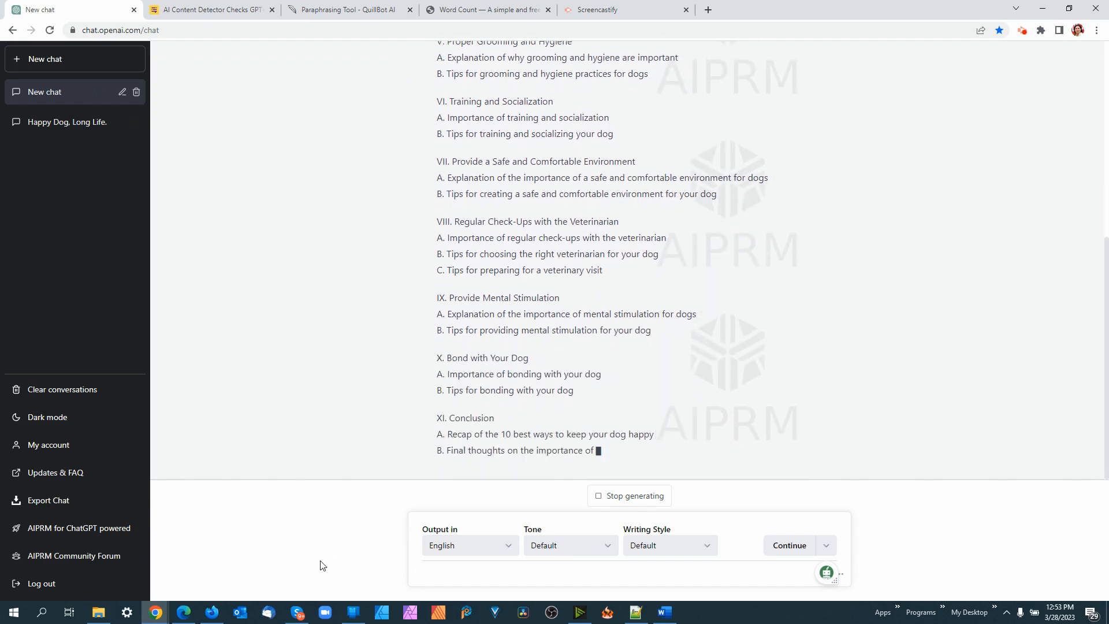
scroll(371, 322, "up", 6)
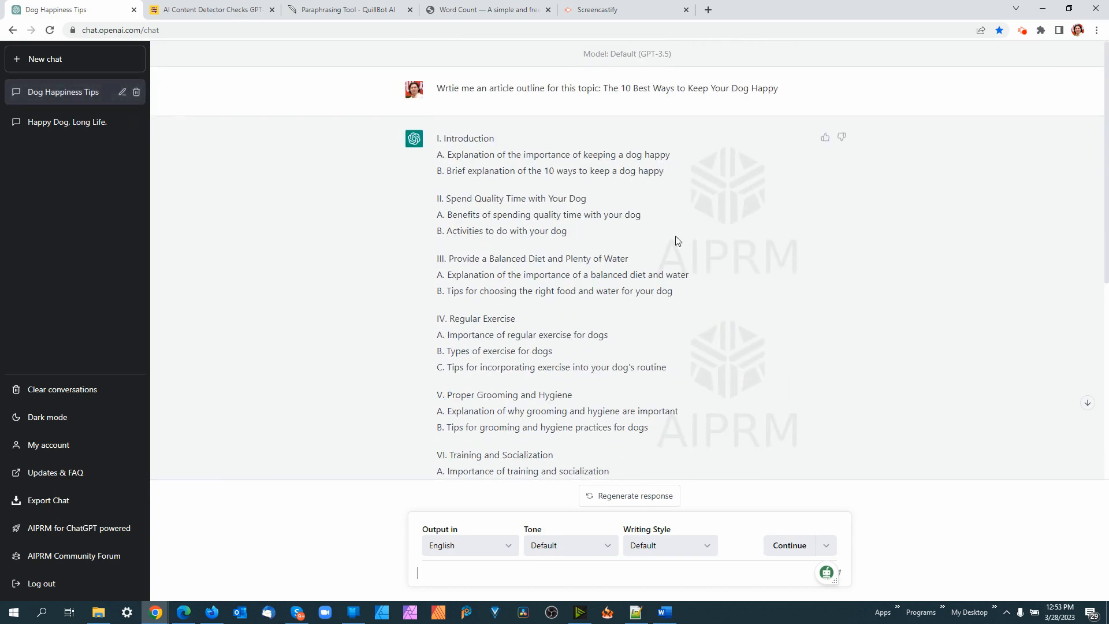
left_click_drag(437, 140, 536, 395)
scroll(683, 376, "down", 5)
scroll(688, 378, "down", 1)
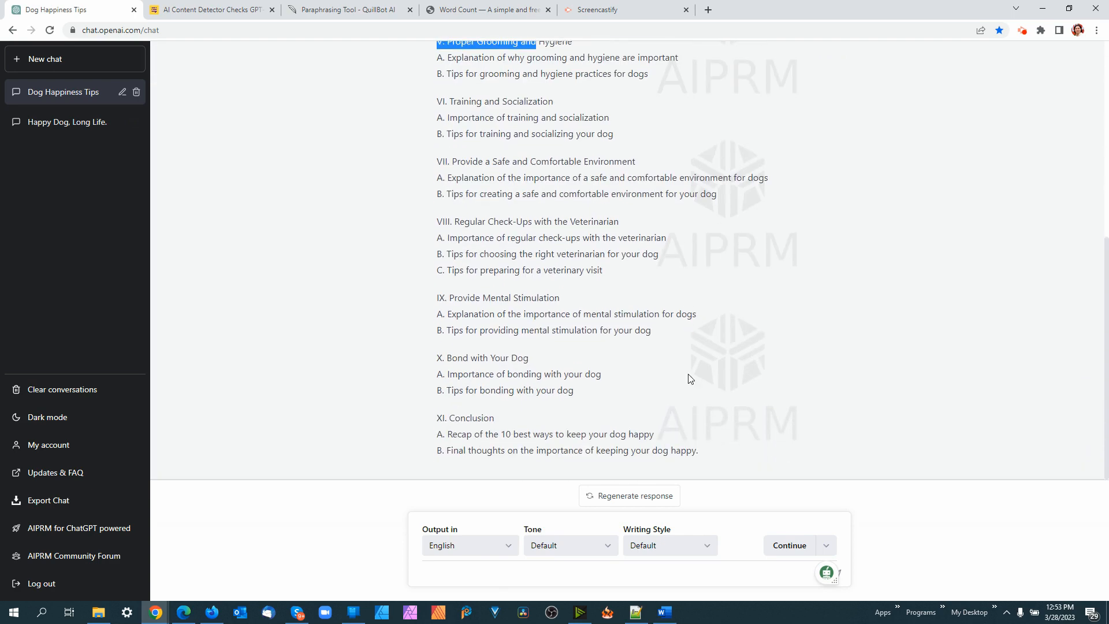
left_click(705, 452, "shift")
right_click(546, 251)
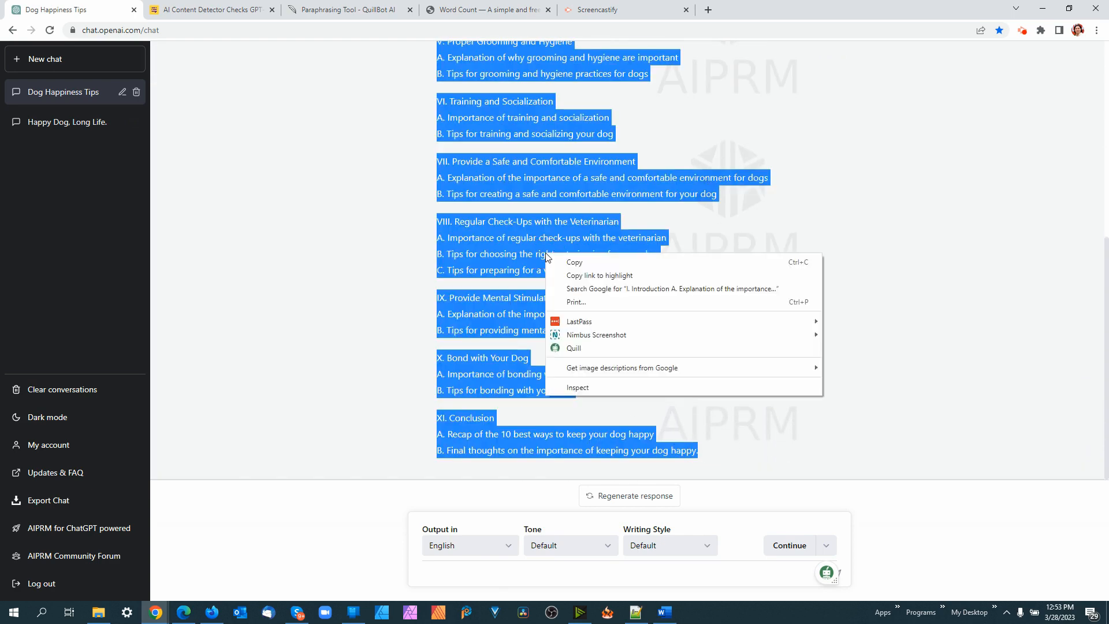
left_click(574, 262)
Switch to the Word document and delete all of the article text below the title
left_click(664, 613)
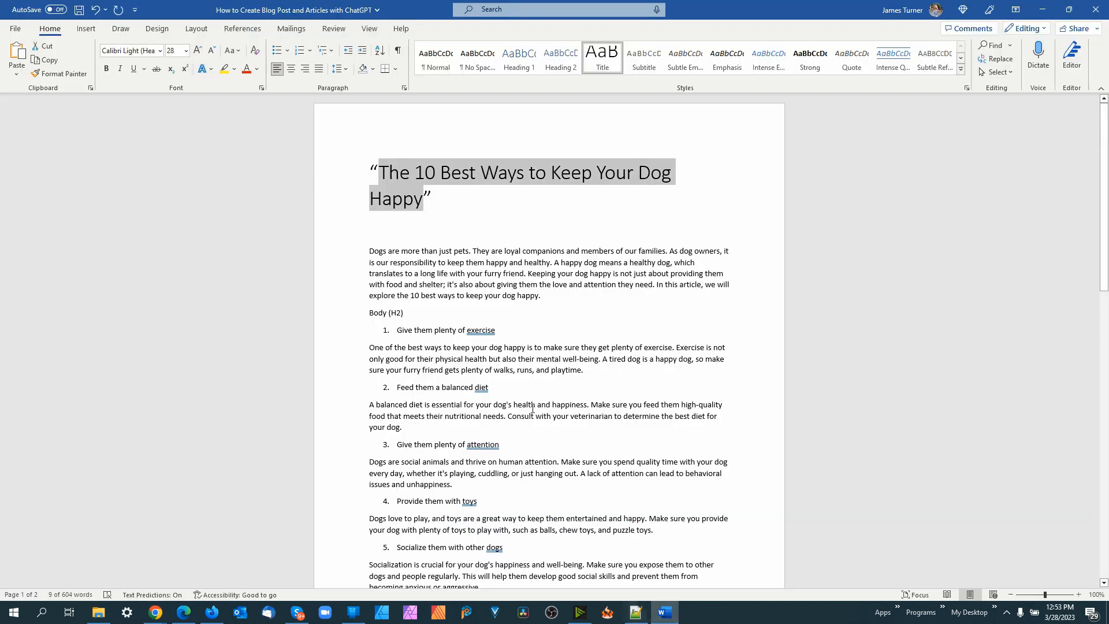
right_click(488, 284)
left_click(373, 253)
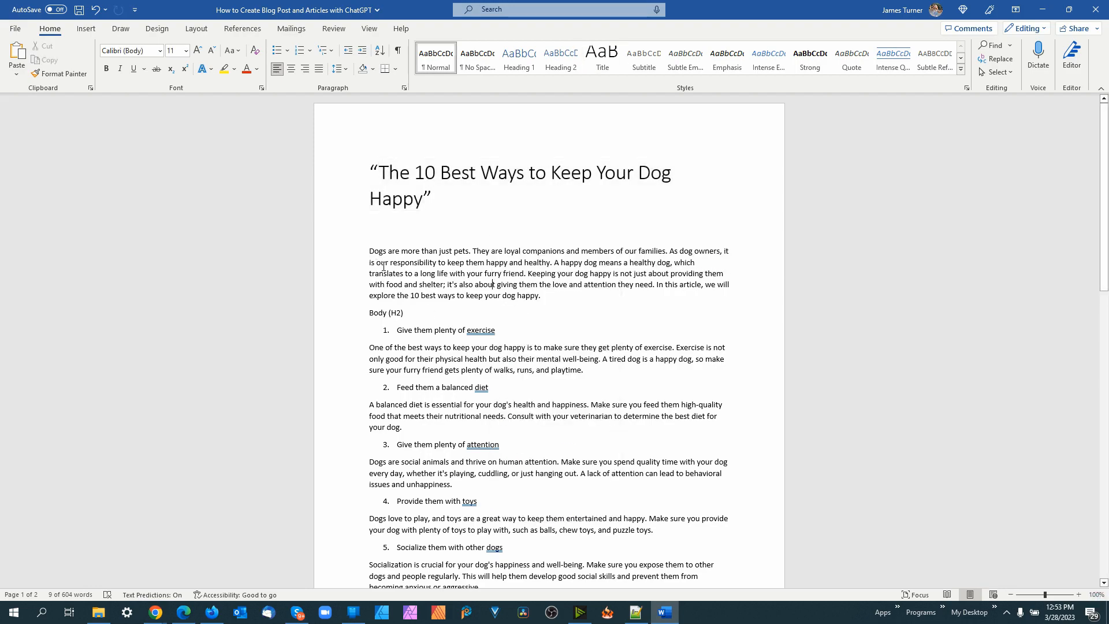
left_click(382, 240)
scroll(612, 400, "down", 8)
scroll(612, 416, "down", 8)
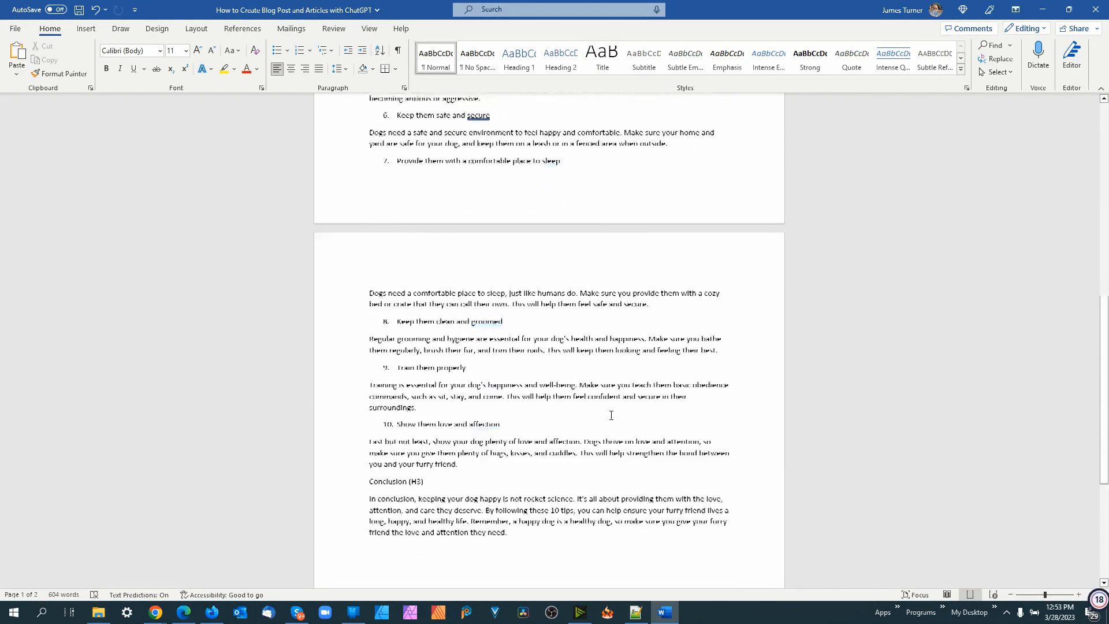
left_click(531, 421, "shift")
key("Delete")
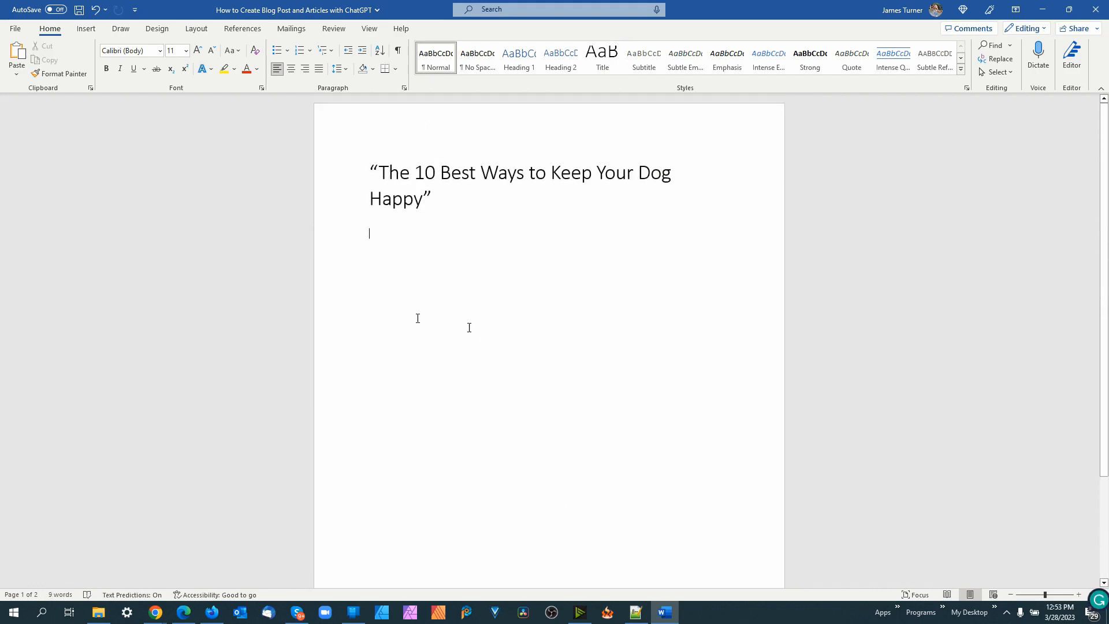
right_click(395, 264)
left_click(453, 342)
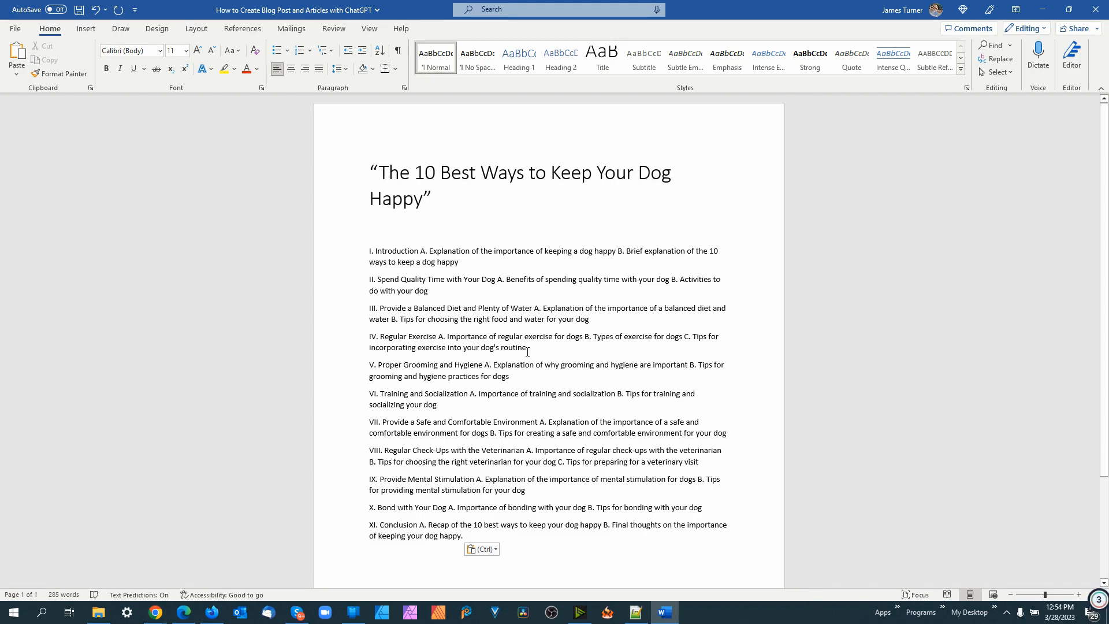
key("ctrl+z")
Paste the outline below the title as text only, with each point on its own line
right_click(397, 251)
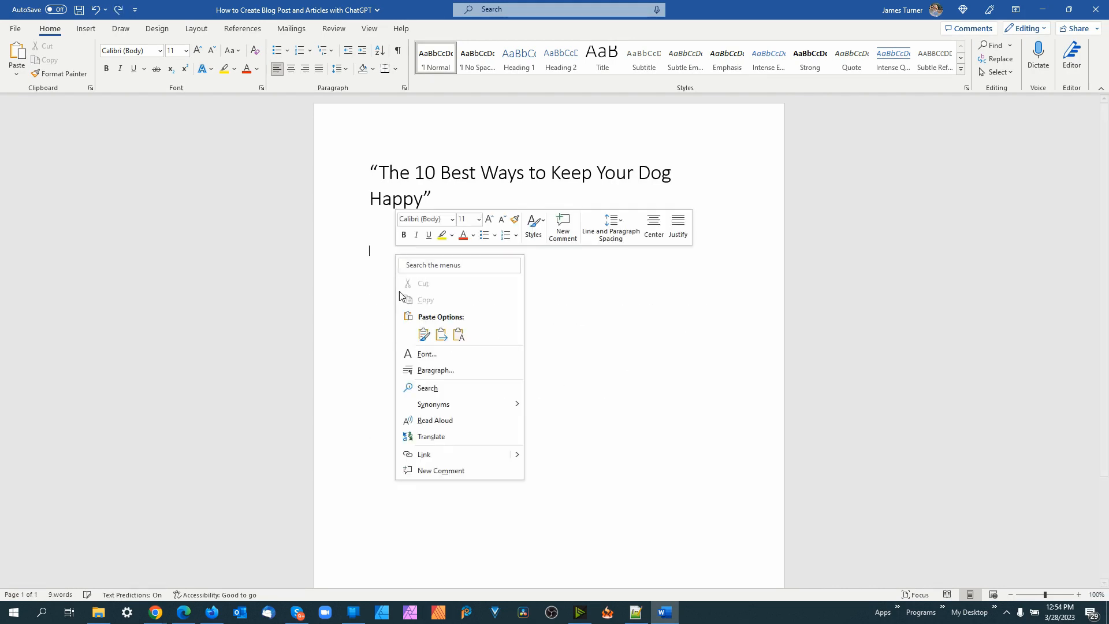
left_click(454, 332)
scroll(582, 327, "up", 15)
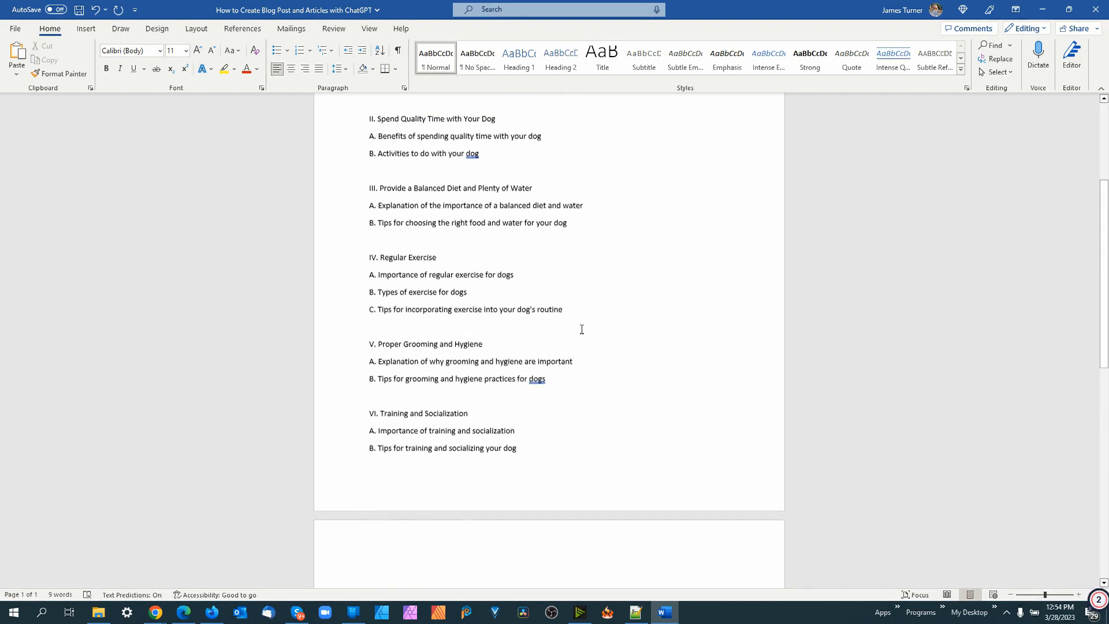
scroll(582, 329, "up", 1)
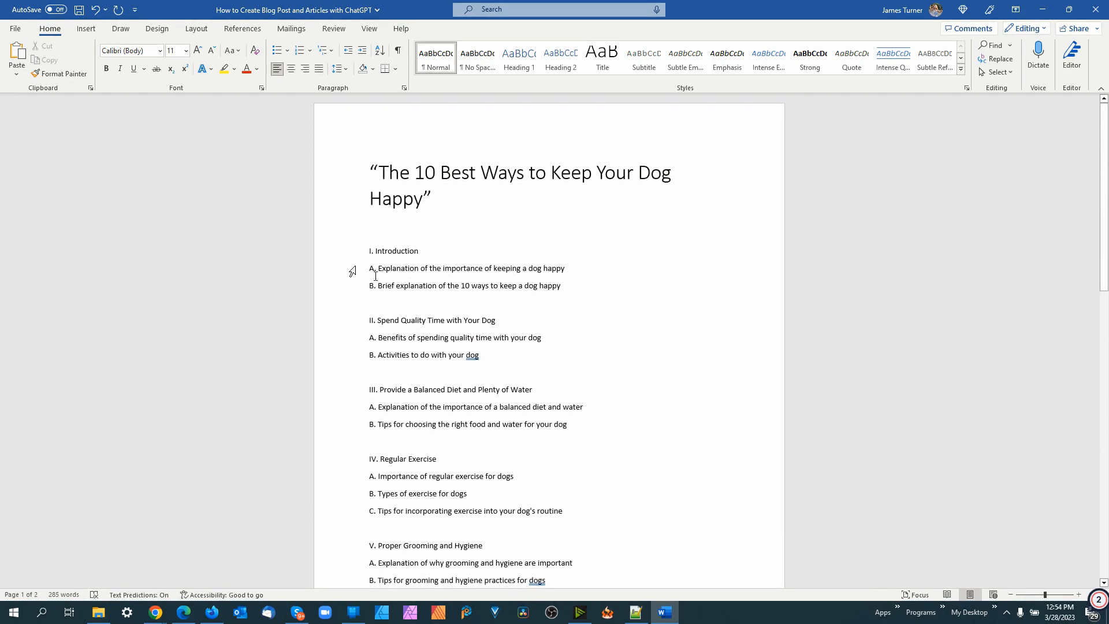
Copy the document's title and ask ChatGPT in Chrome to "write me an article intro for: The 10 Best Ways to Keep Your Dog Happy"
double_click(402, 253)
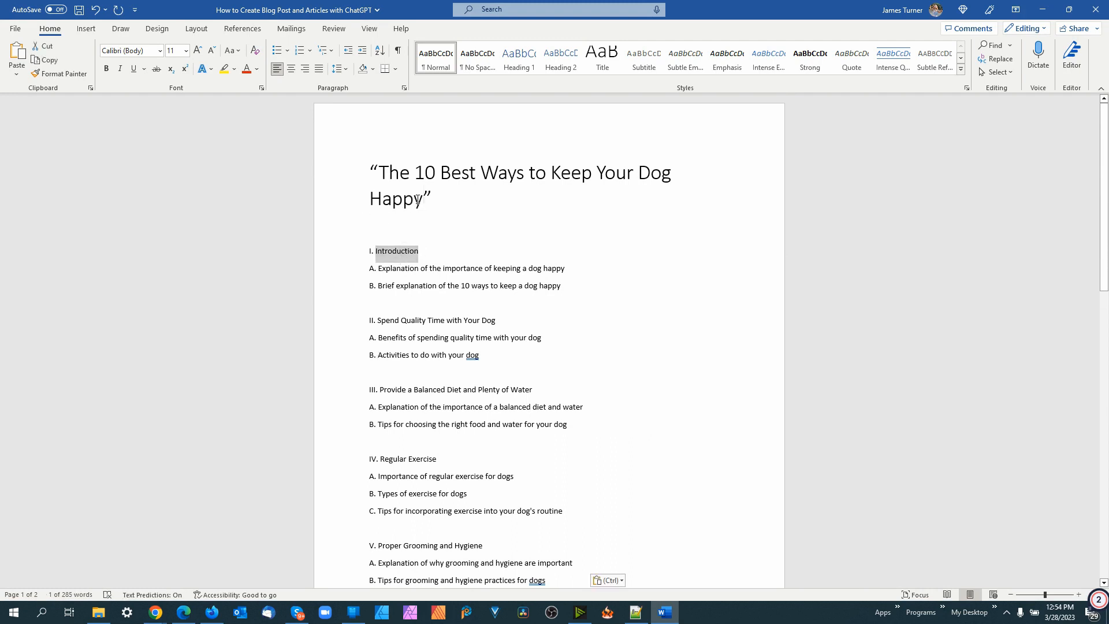
left_click_drag(424, 199, 378, 172)
right_click(450, 173)
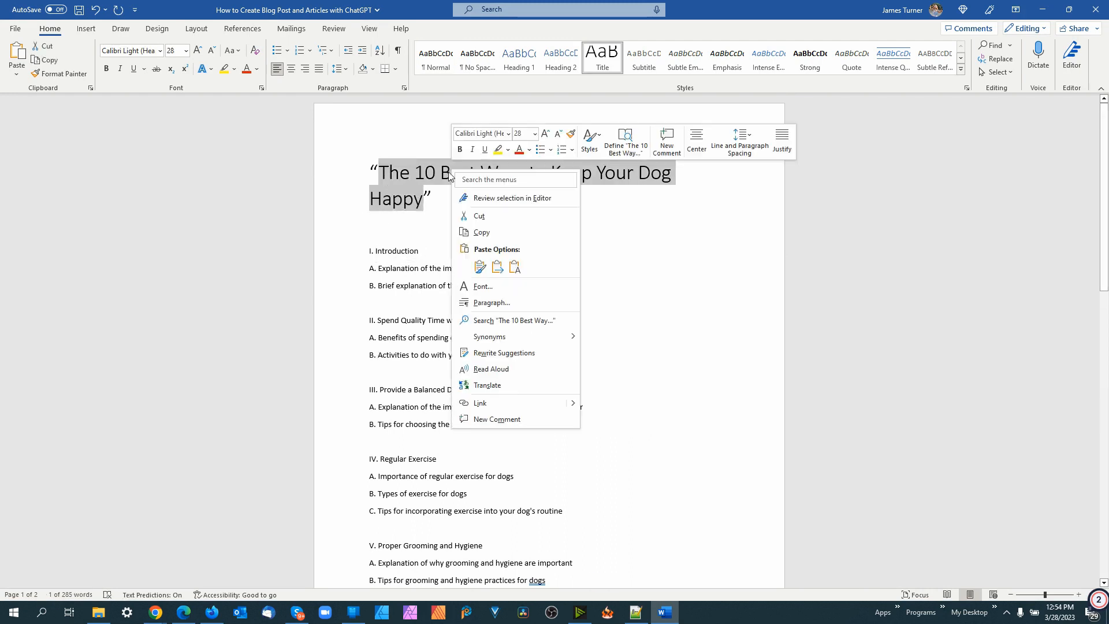
left_click(483, 232)
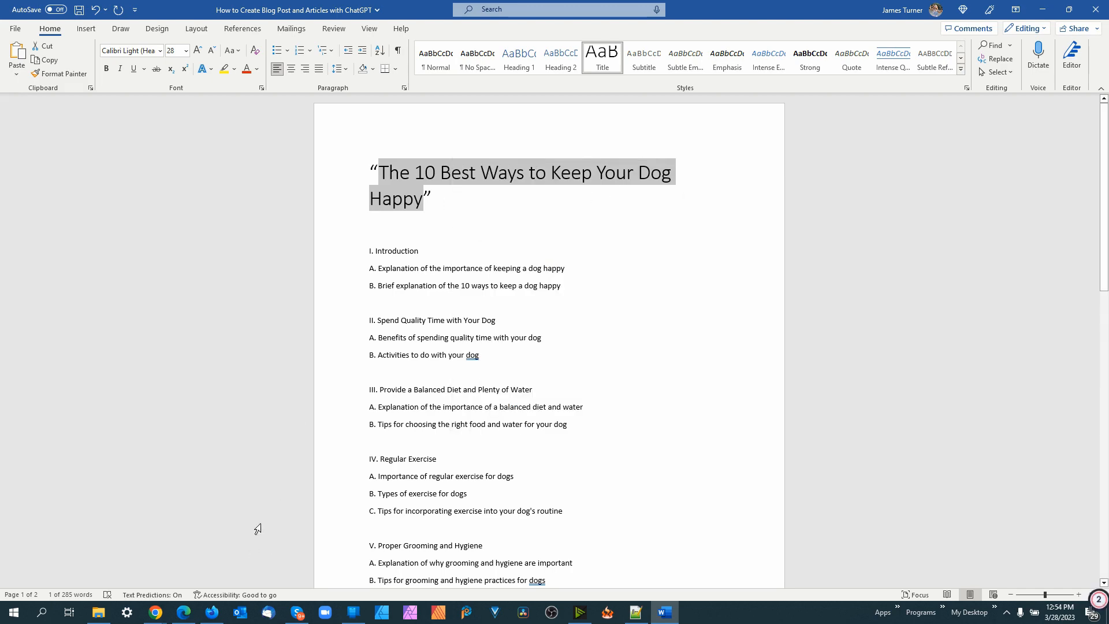
left_click(156, 613)
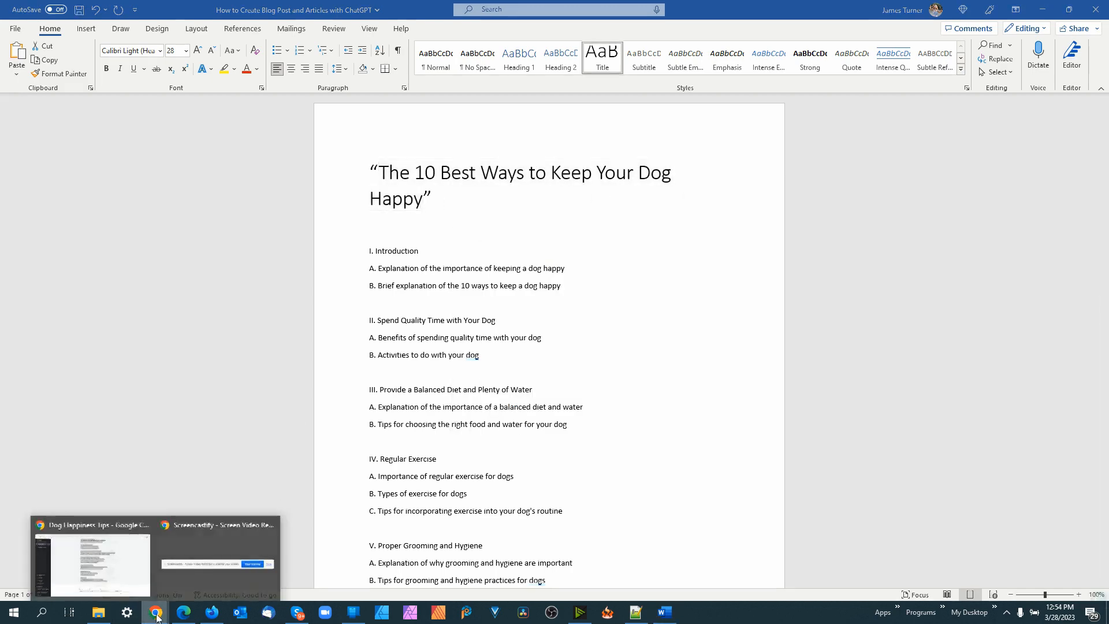
left_click(90, 557)
left_click(468, 569)
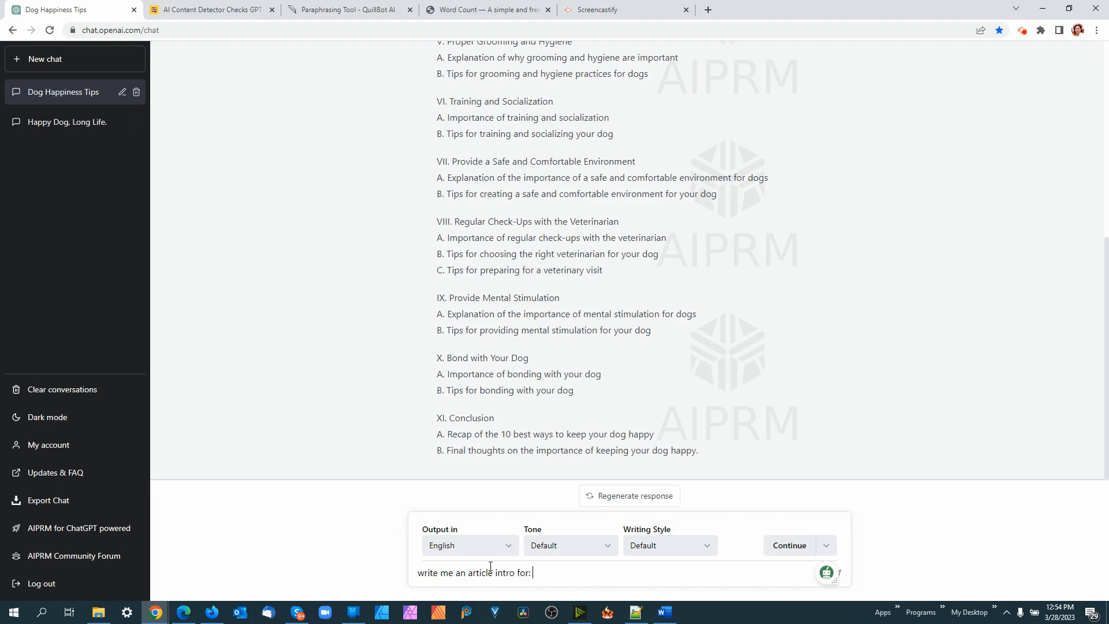
key("ctrl+v")
key("Return")
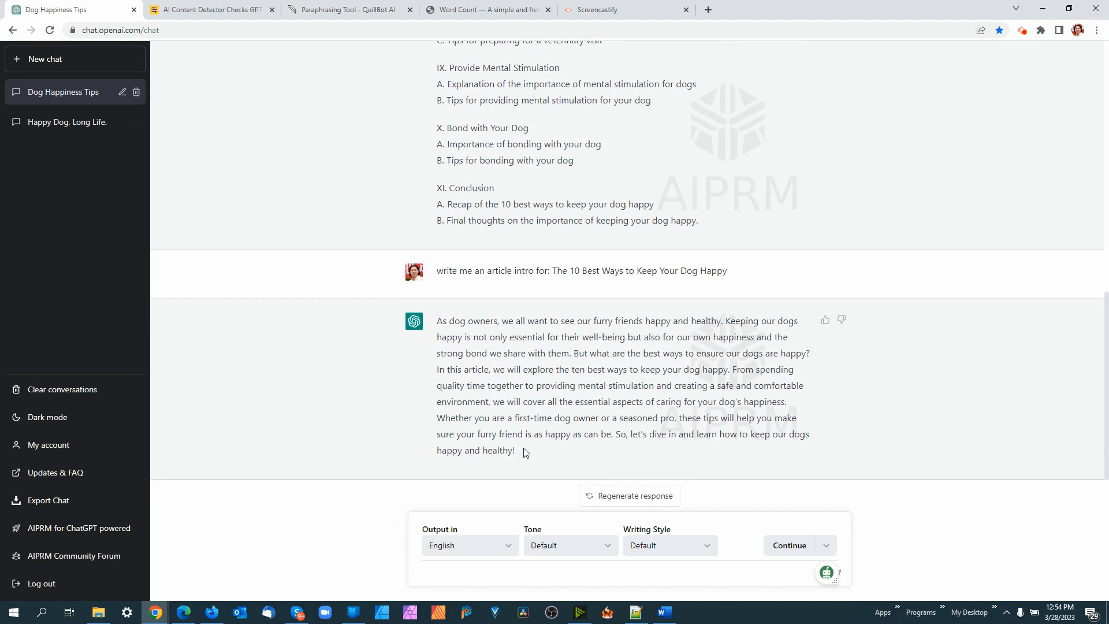
Copy ChatGPT's entire article intro, from "As dog owners" to "happy and healthy!"
left_click_drag(524, 451, 437, 325)
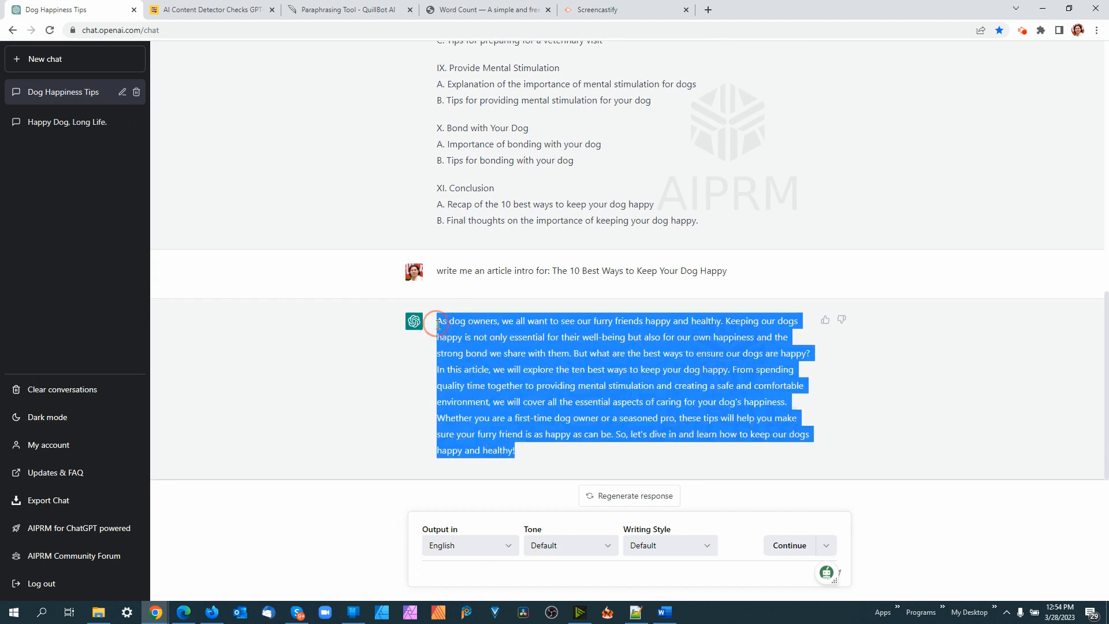
right_click(546, 333)
left_click(581, 342)
Replace the text in the AI Content Detector with the copied intro and check it for AI content
left_click(225, 10)
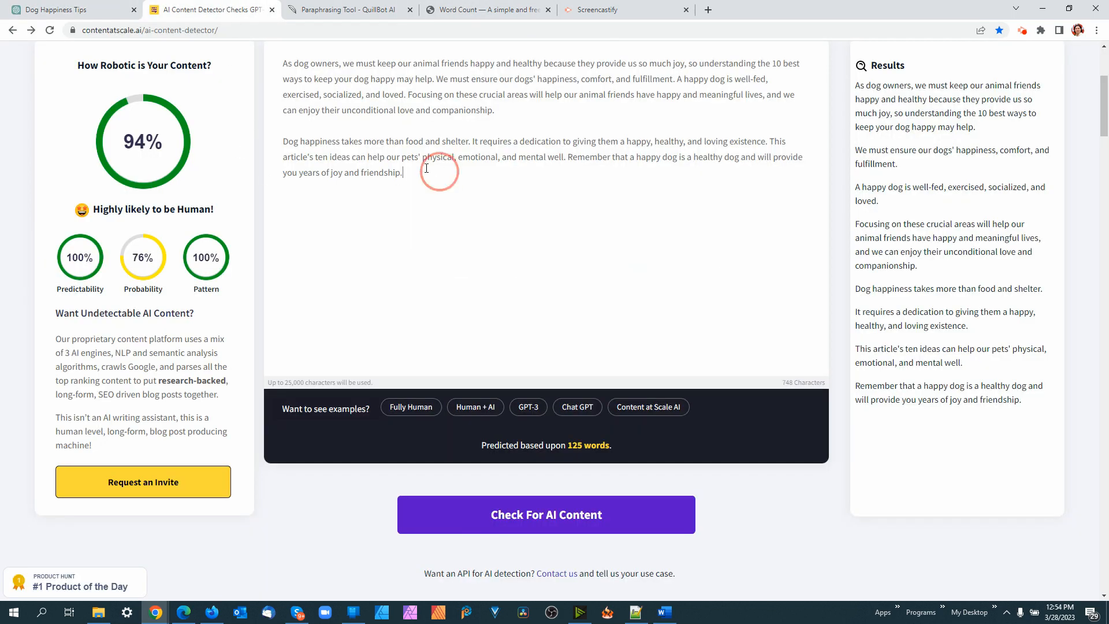
left_click_drag(436, 168, 272, 67)
right_click(358, 86)
left_click(394, 167)
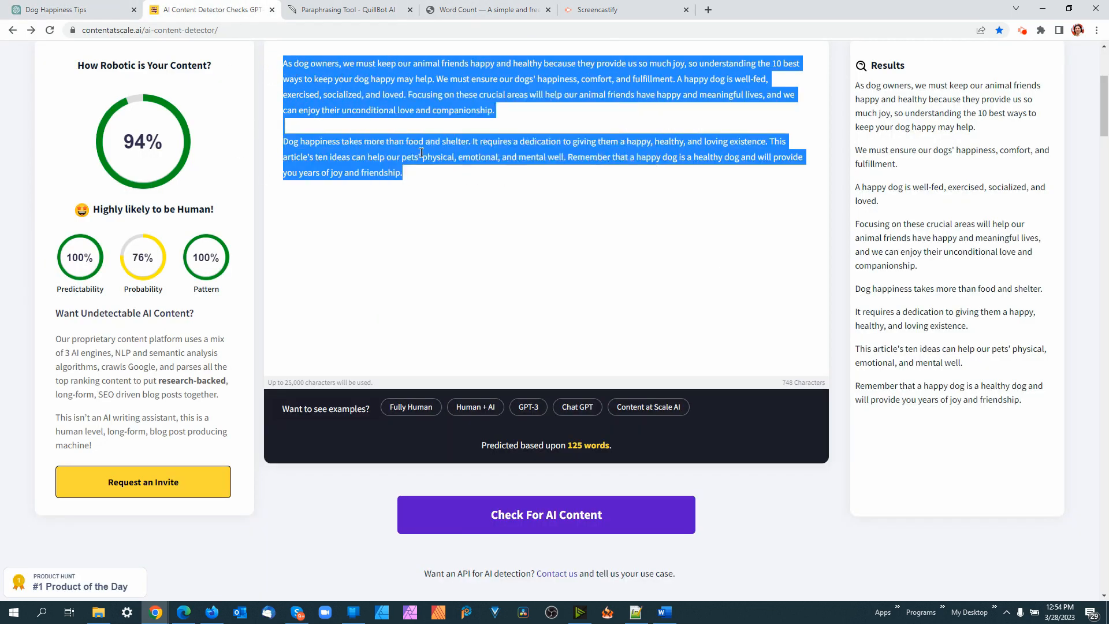
key("ctrl+v")
left_click(566, 518)
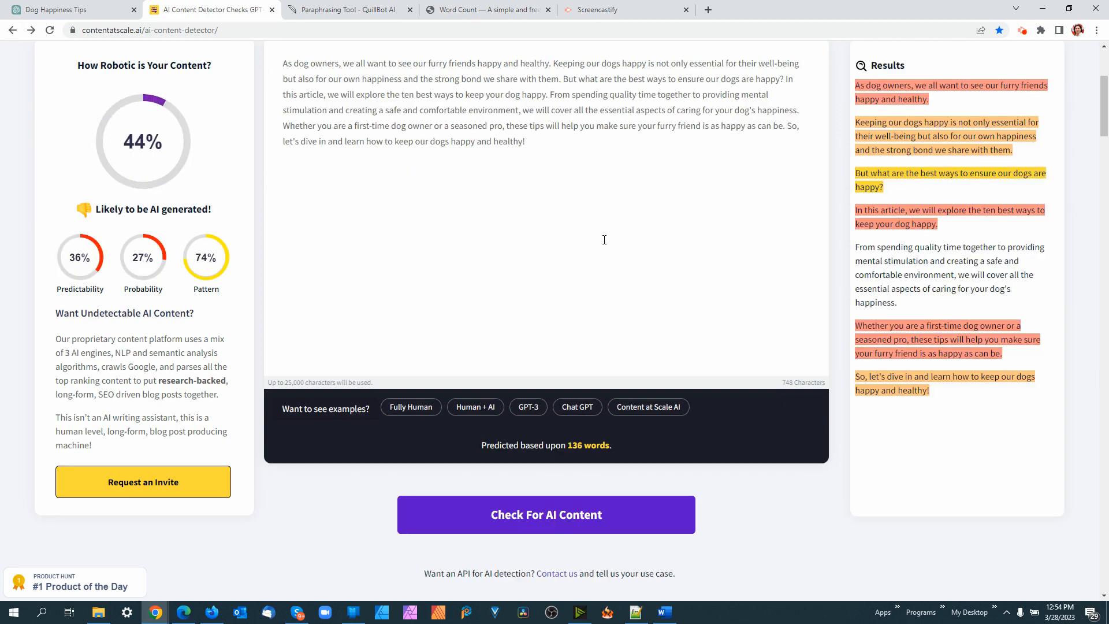
Select the whole intro in the AI Content Detector and copy it
key("ctrl+a")
right_click(388, 90)
left_click(419, 140)
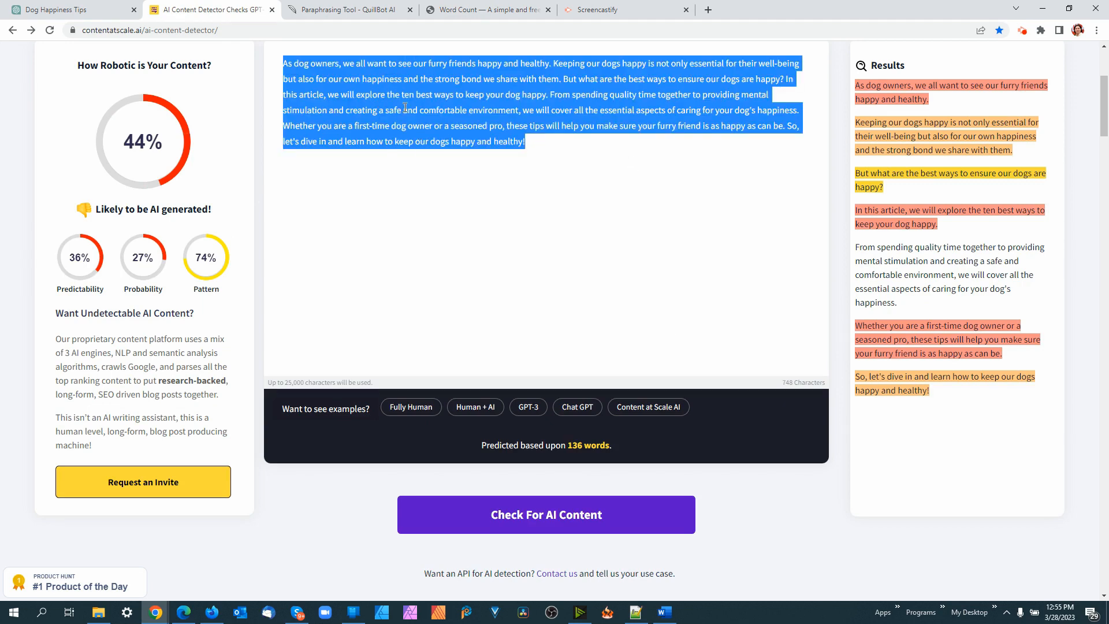
Replace QuillBot's source text with the copied intro, paraphrase it in Creative mode, and copy the full result
left_click(363, 12)
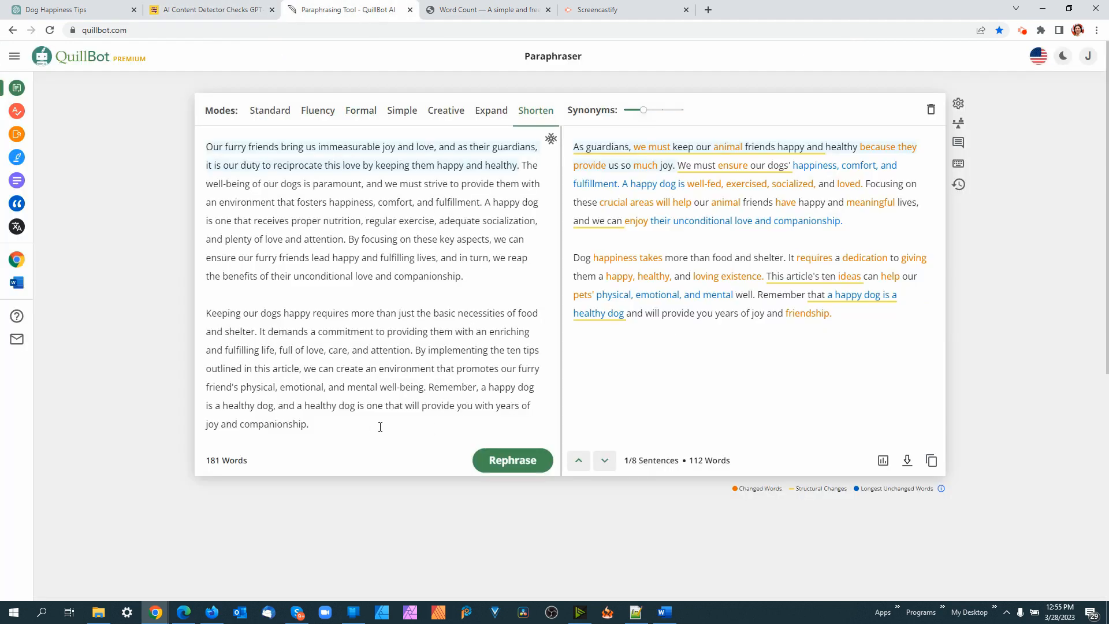
left_click_drag(380, 427, 198, 148)
key("ctrl+v")
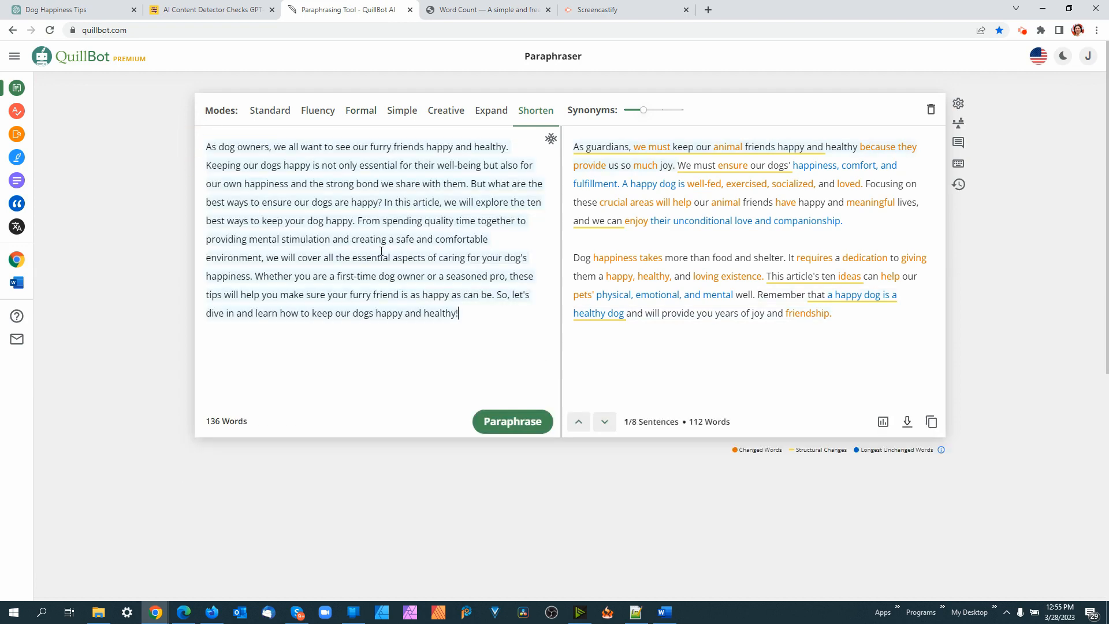
left_click(443, 112)
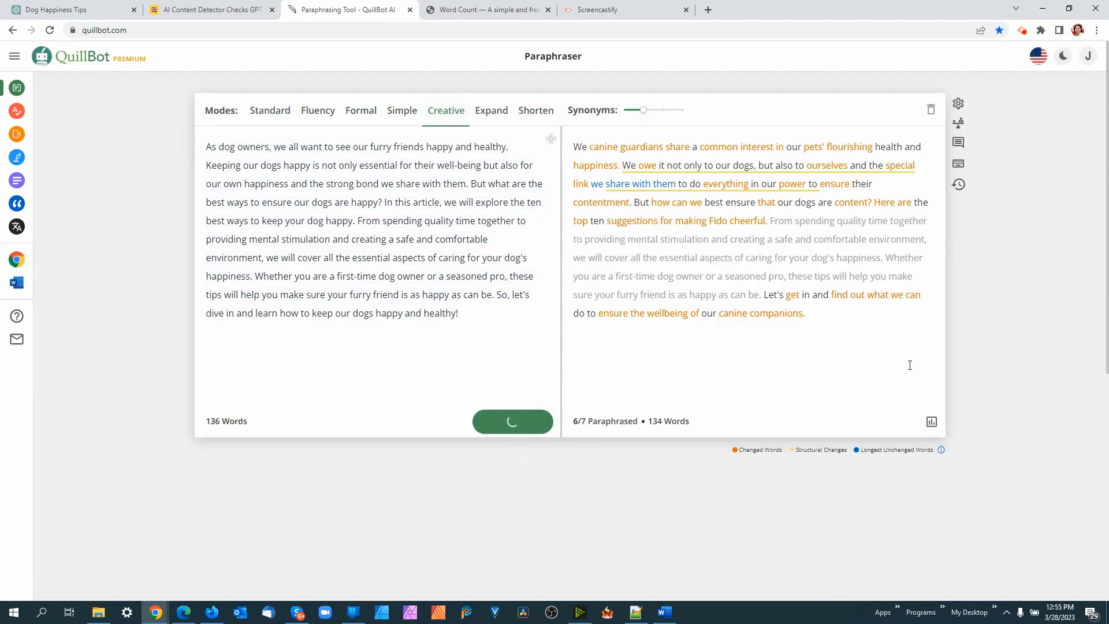
left_click(931, 422)
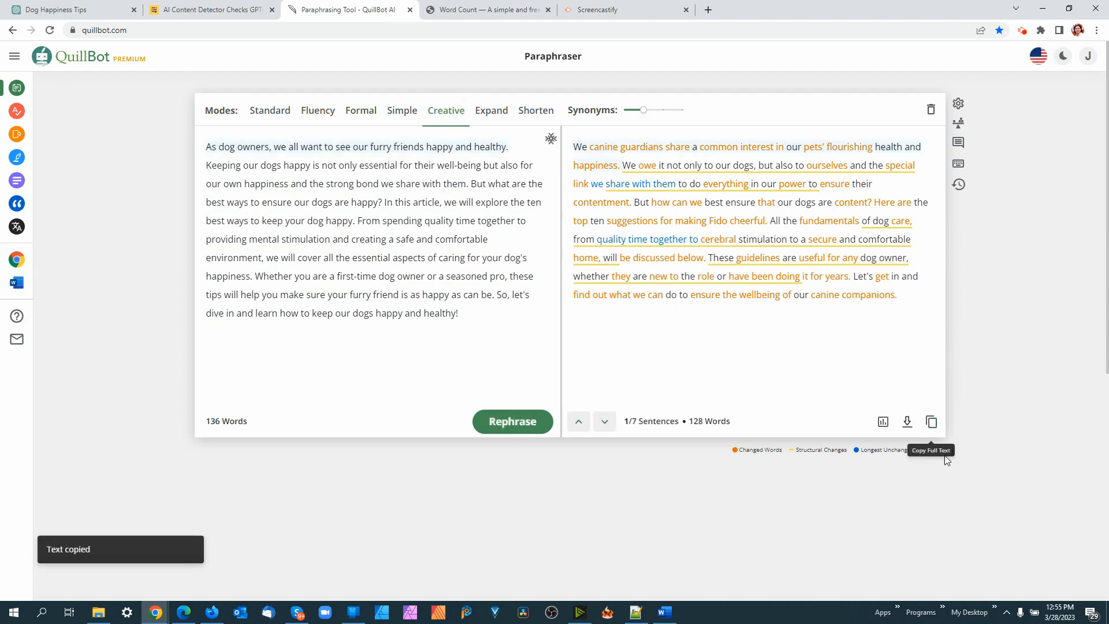
Replace the text in the AI Content Detector with the copied Creative paraphrase and check it for AI content
left_click(211, 10)
right_click(403, 95)
left_click(462, 155)
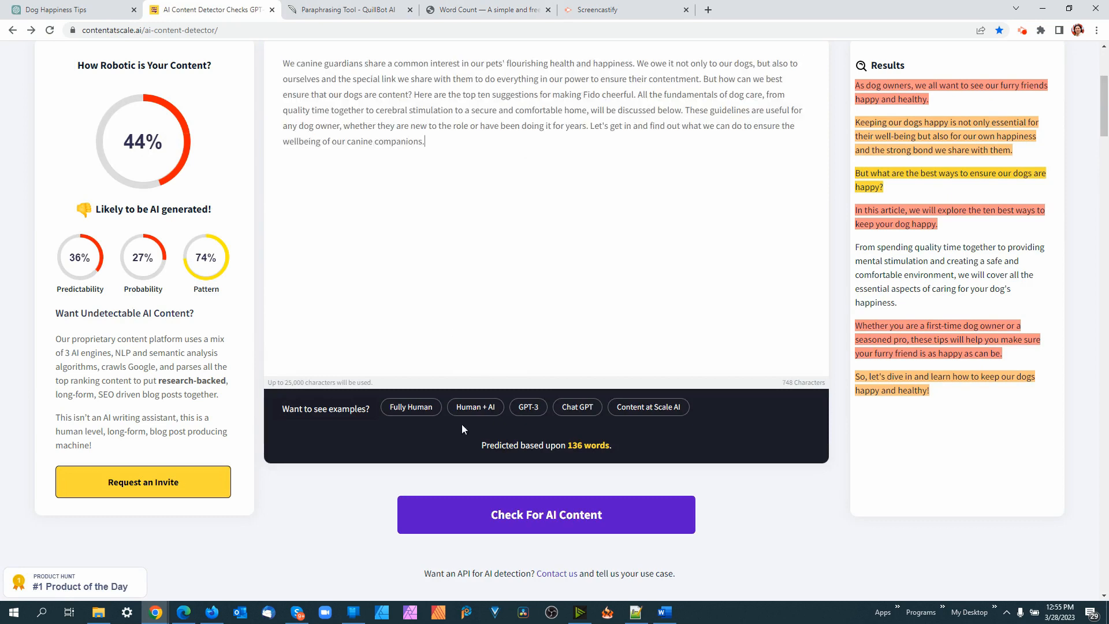
left_click(559, 527)
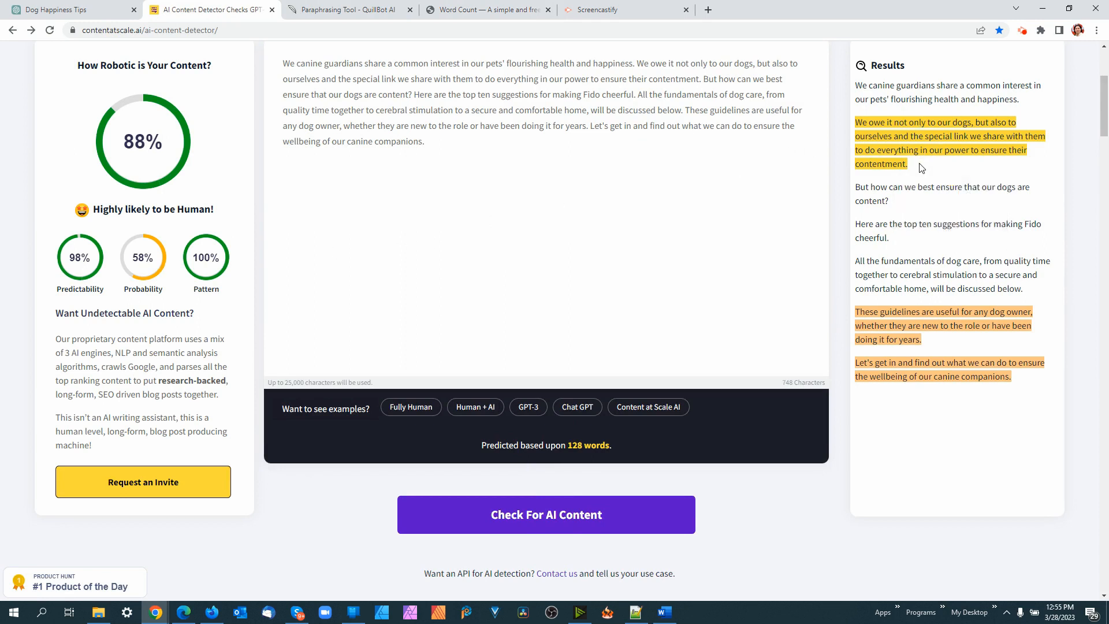
Copy the highlighted sentence from "We owe it not only" to "ensure their contentment." in the detector's results
left_click_drag(920, 166, 850, 129)
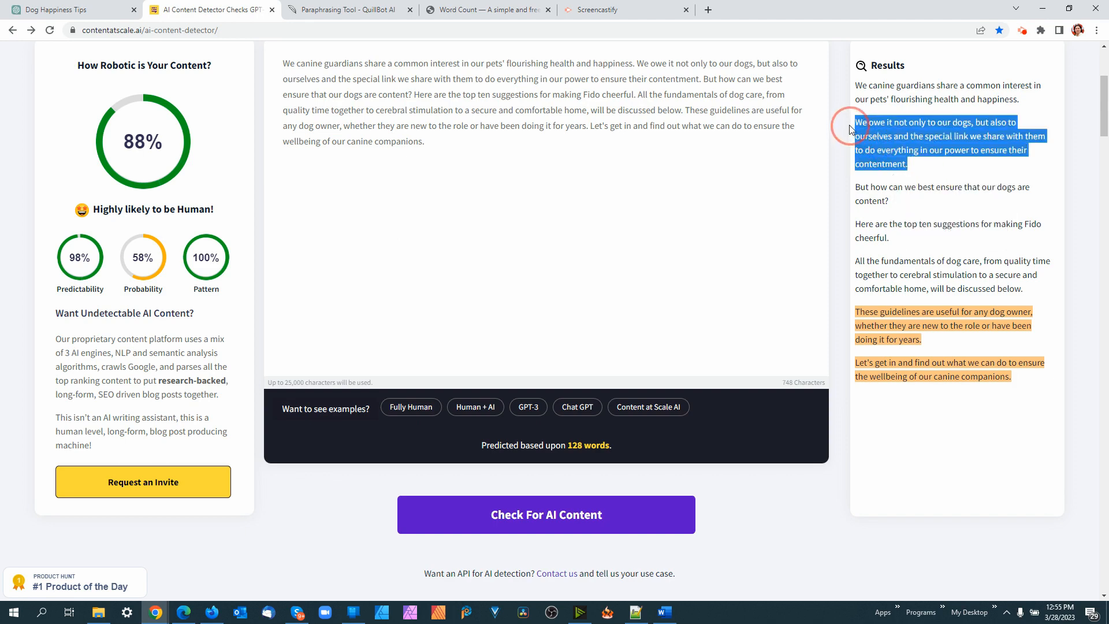
right_click(922, 133)
left_click(882, 139)
Replace QuillBot's source text with the copied sentence, paraphrase it in Shorten mode, and copy the result
left_click(347, 10)
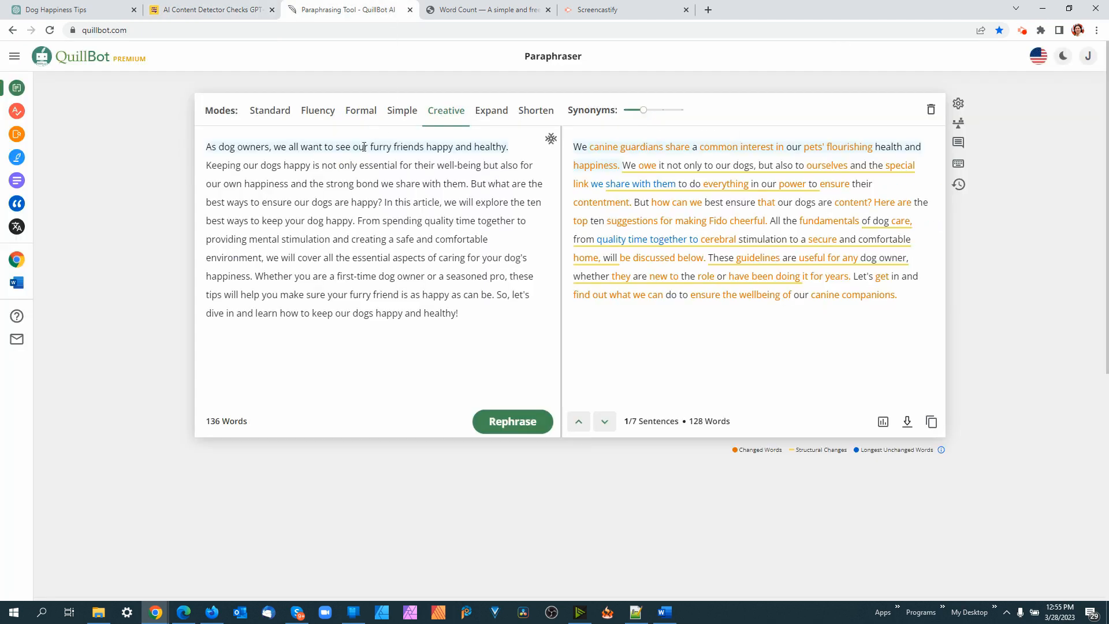
key("ctrl+a")
key("ctrl+v")
left_click(535, 110)
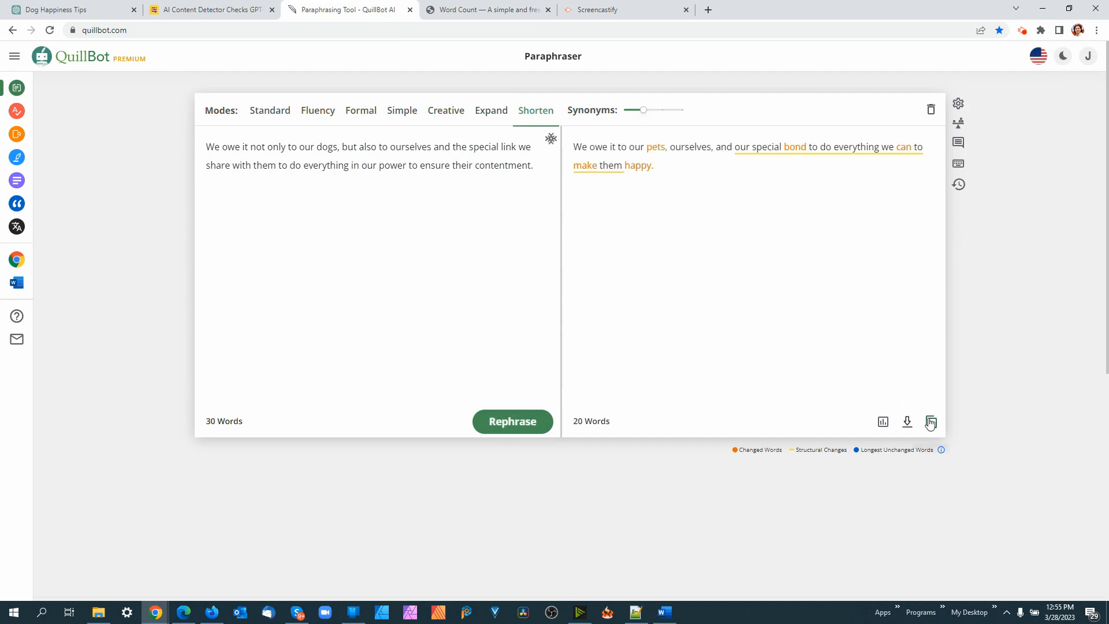
left_click(931, 422)
Try the shortened version of the "We owe it" sentence in the AI Content Detector, check the text, and undo the replacement
left_click(225, 16)
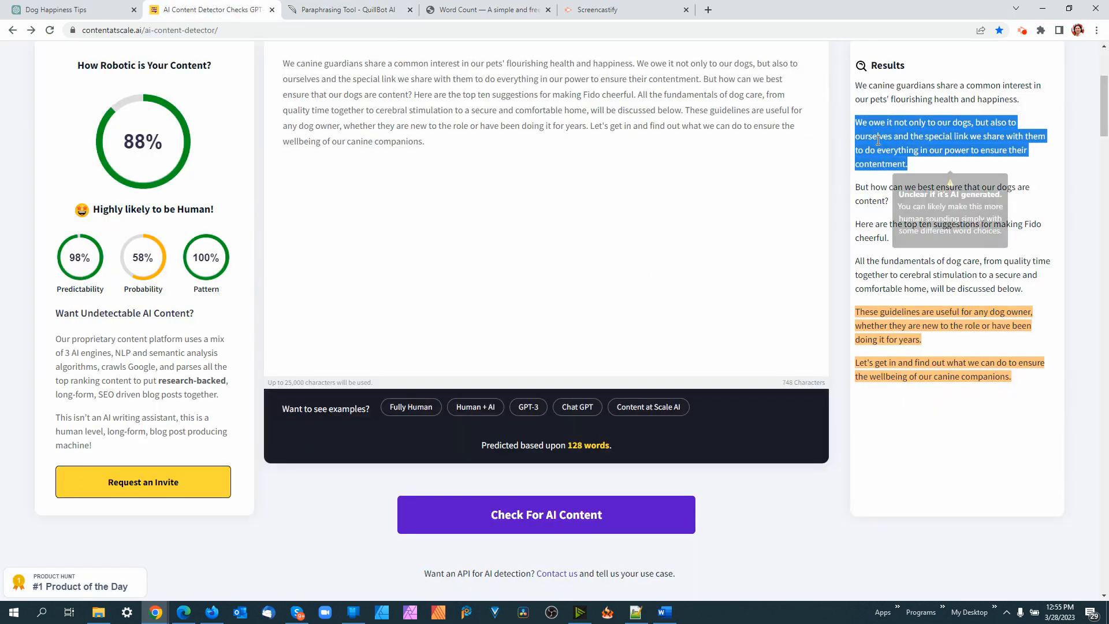
left_click_drag(638, 62, 706, 83)
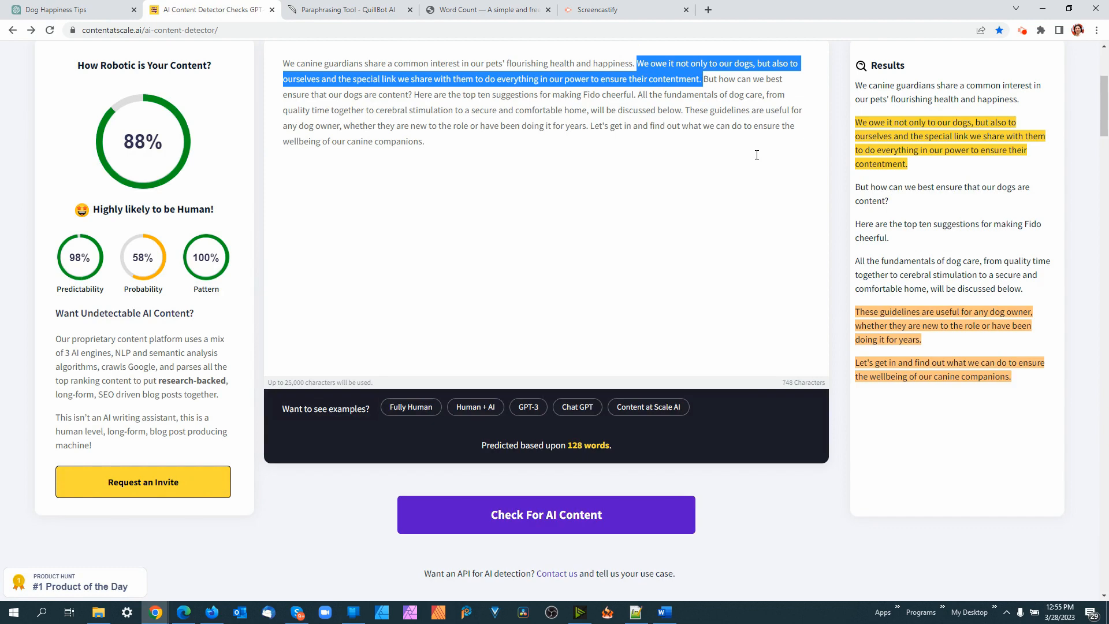
key("ctrl+v")
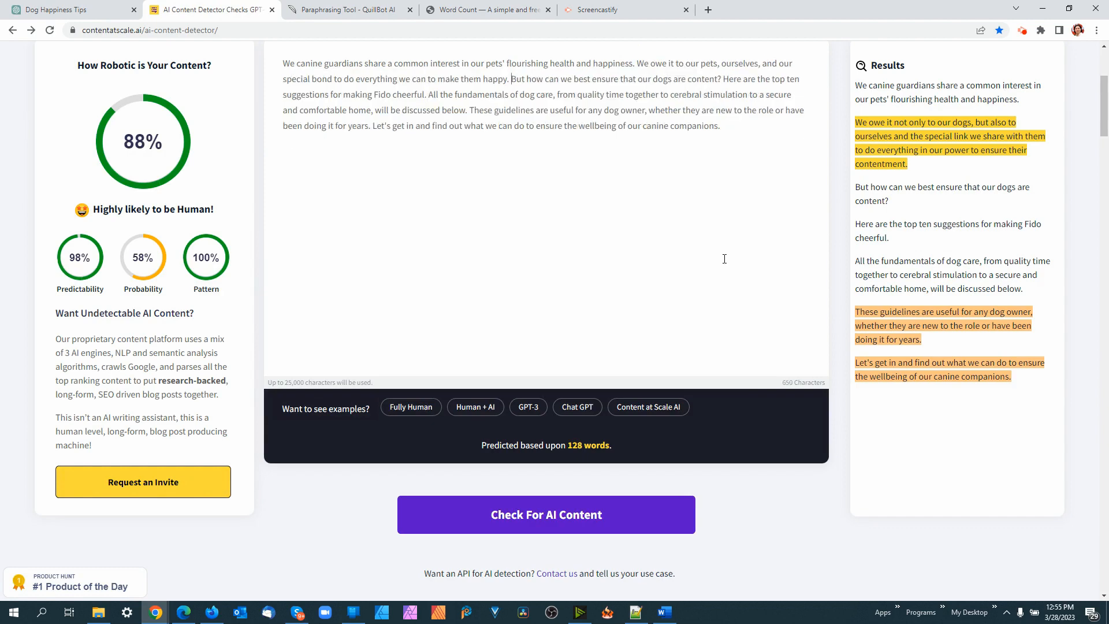
left_click(576, 537)
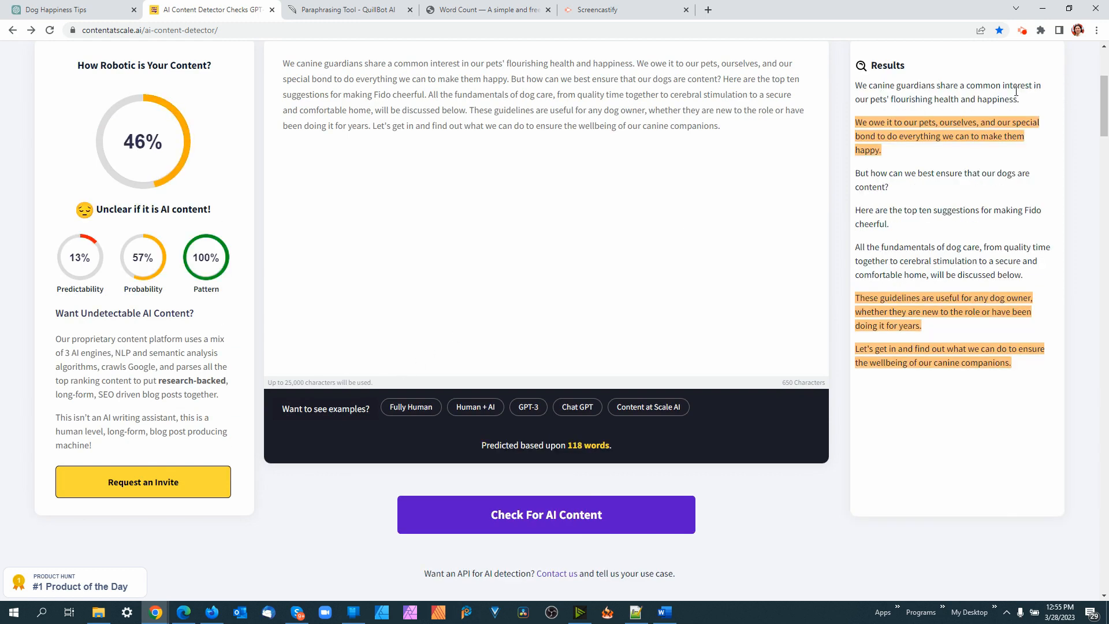
key("BackSpace")
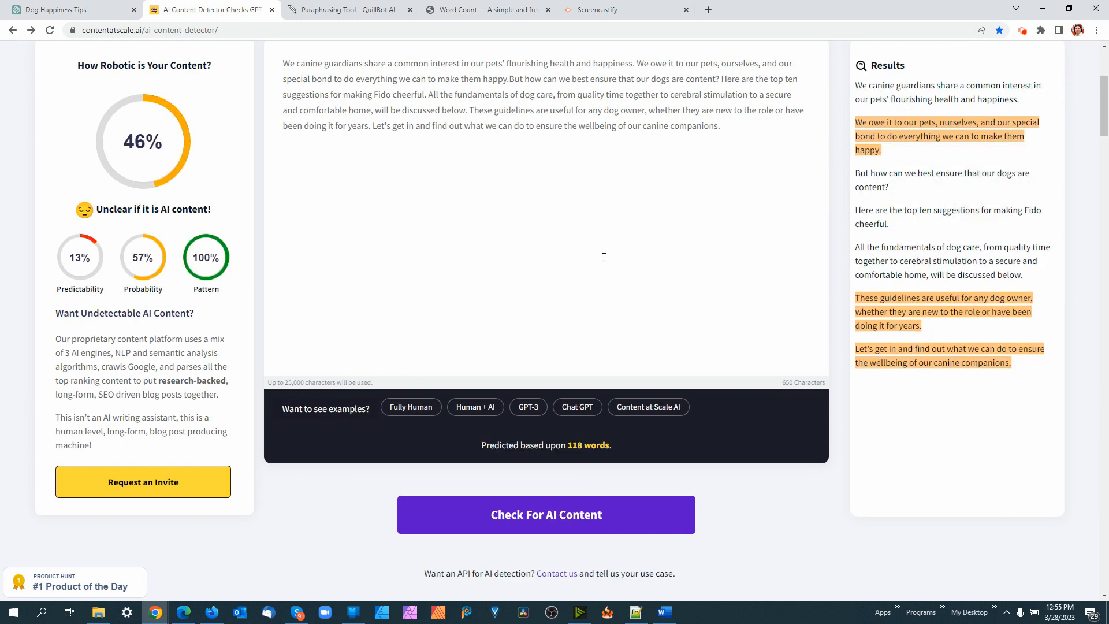
key("ctrl+z")
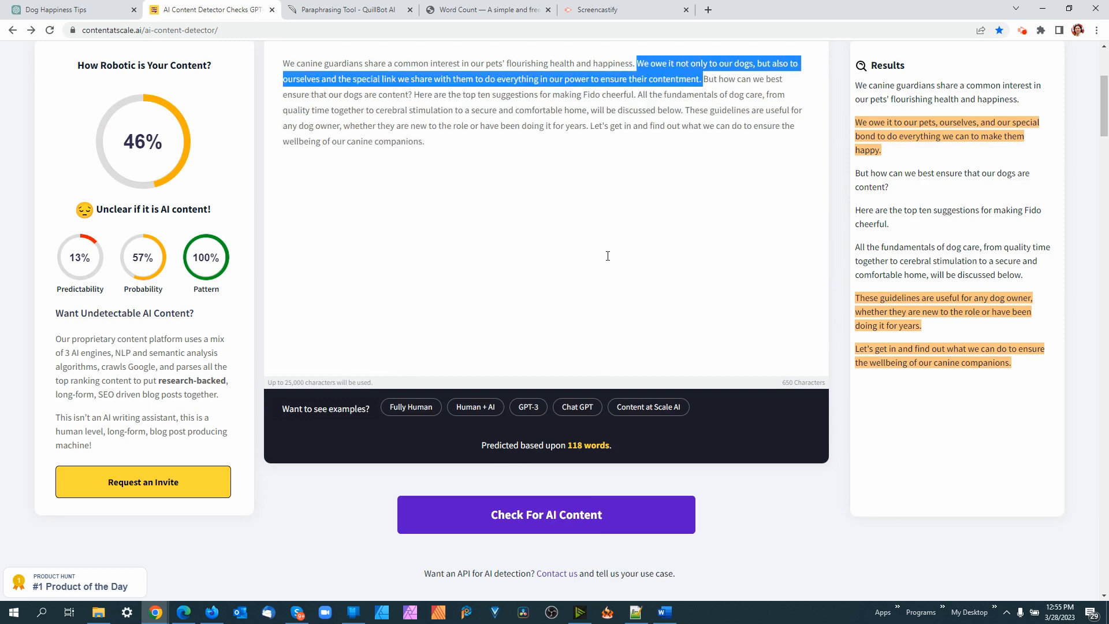
Rephrase the "We owe it" sentence once more in QuillBot's Shorten mode and copy the new version
left_click(347, 10)
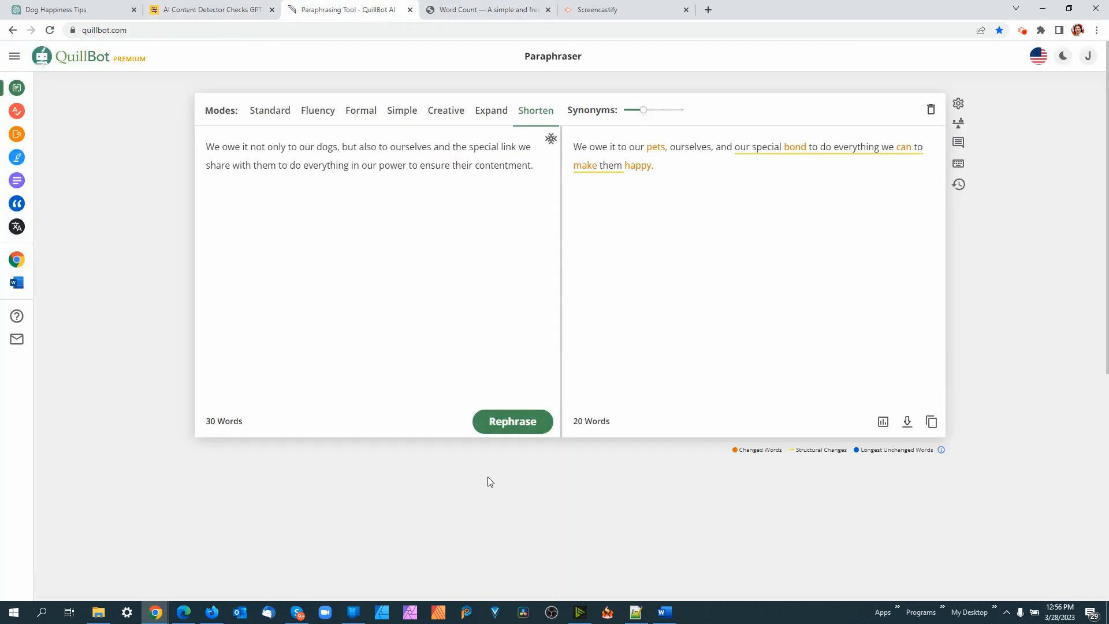
left_click(513, 421)
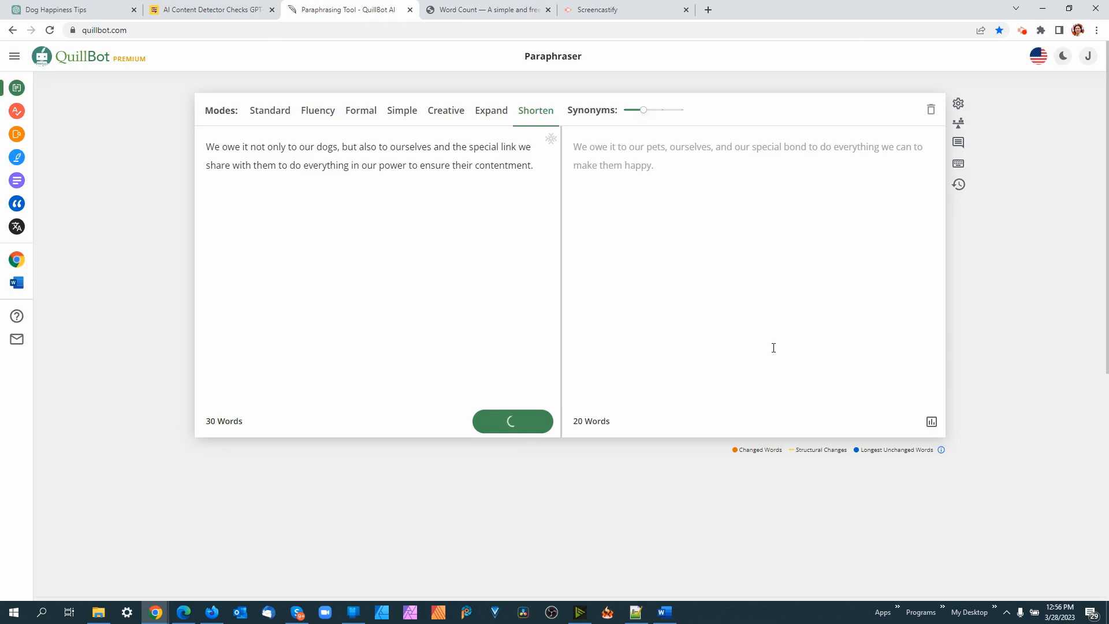
left_click(932, 422)
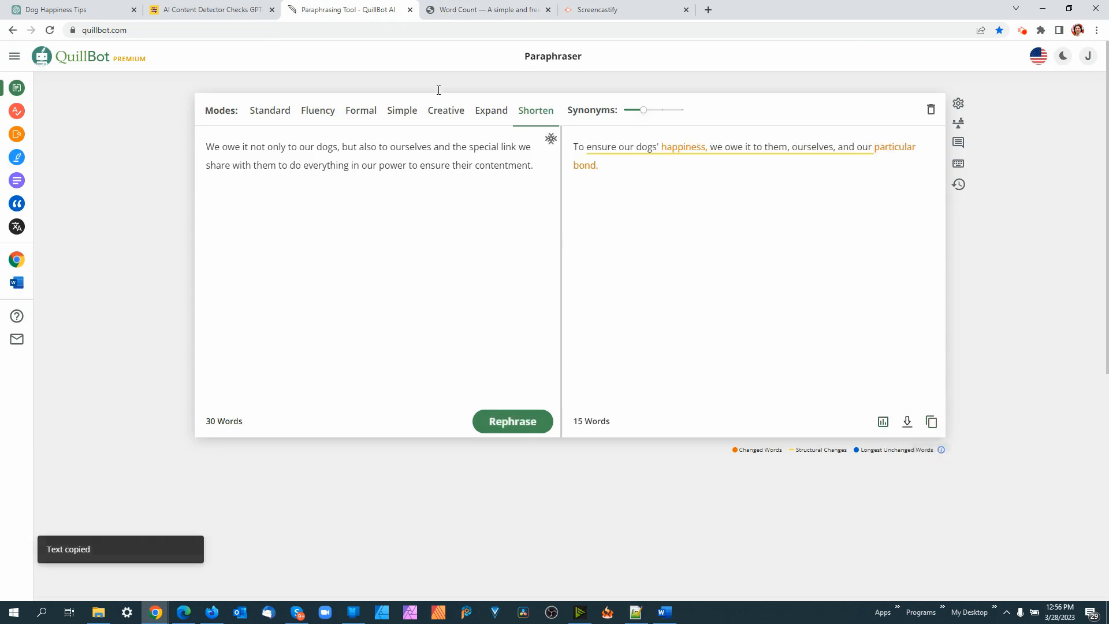
Replace the "We owe it" sentence in the AI Content Detector with the new QuillBot version and check the text
left_click(221, 13)
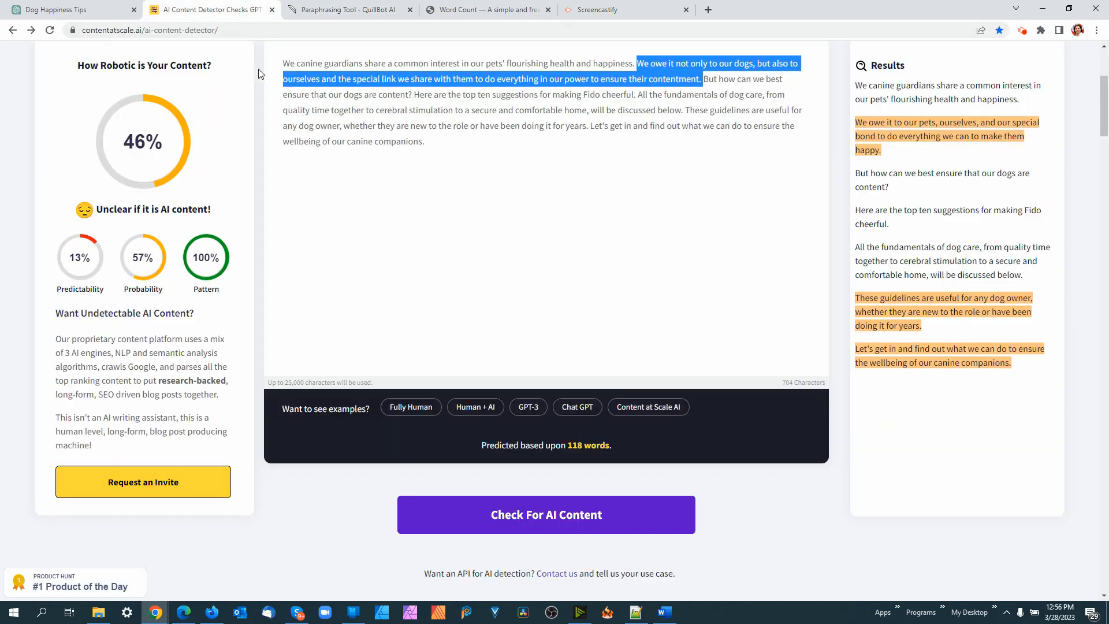
left_click(699, 83)
left_click_drag(701, 81, 636, 64)
key("ctrl+v")
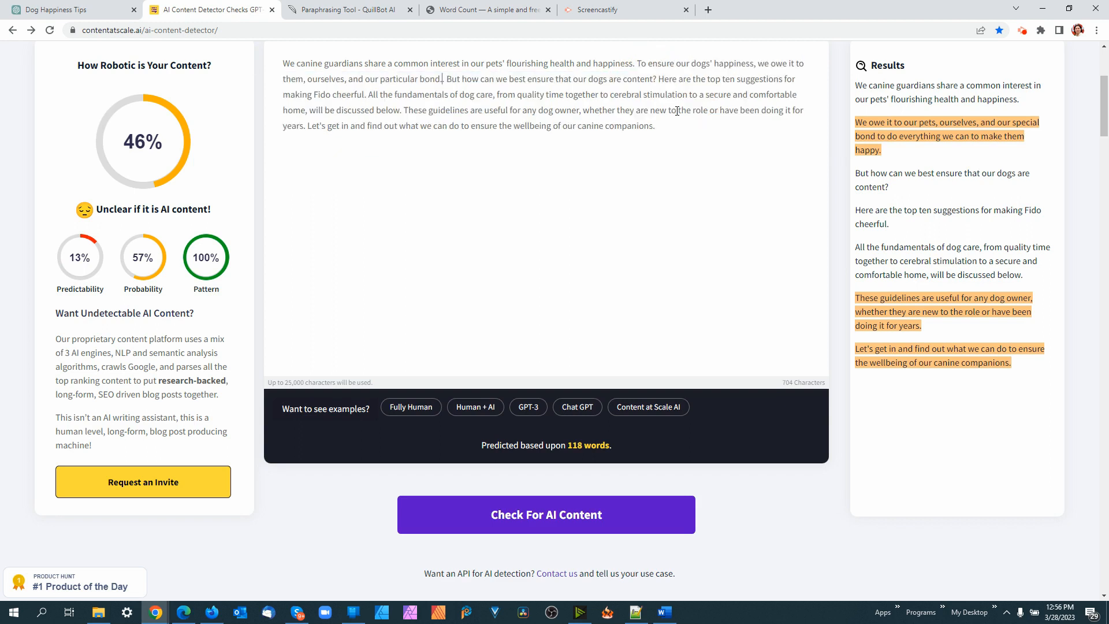
key("BackSpace")
left_click(557, 519)
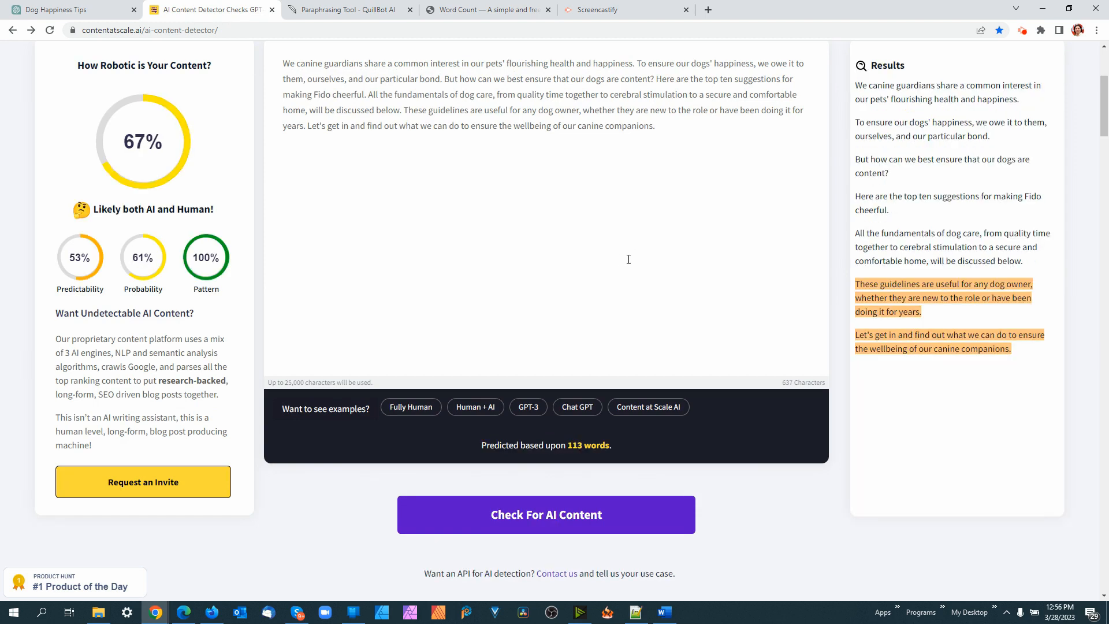
Copy the two highlighted closing sentences, from "These guidelines" to "canine companions.", in the detector's results
left_click_drag(1022, 355, 856, 285)
right_click(855, 294)
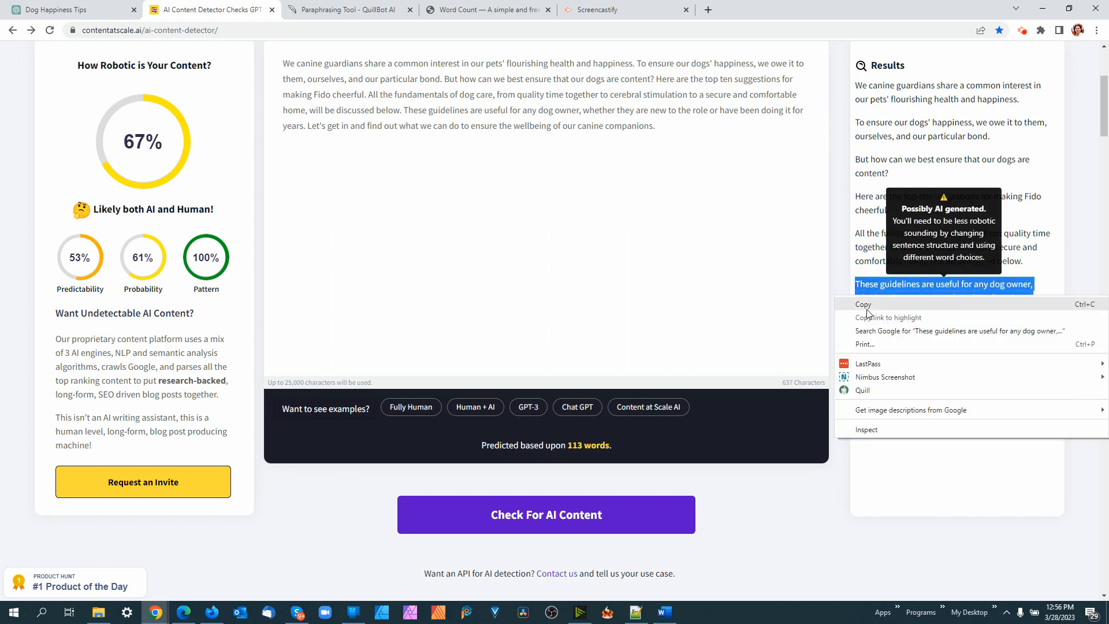
left_click(864, 305)
Delete the last two sentences, starting at "These guidelines", from the detector text and check the remainder for AI content
left_click(678, 126)
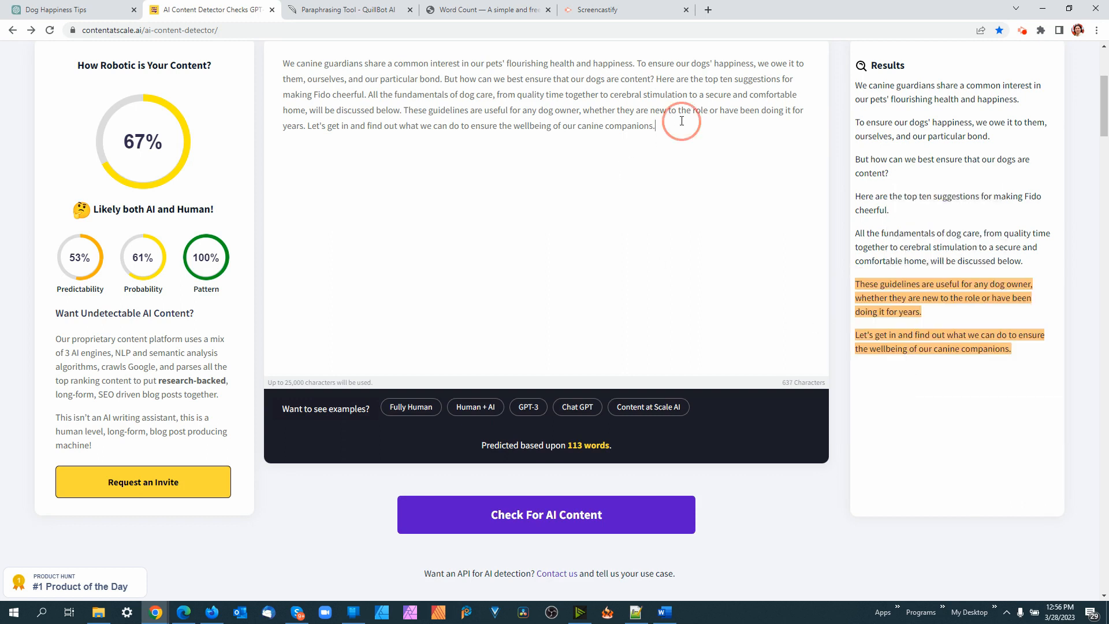
left_click_drag(681, 121, 403, 110)
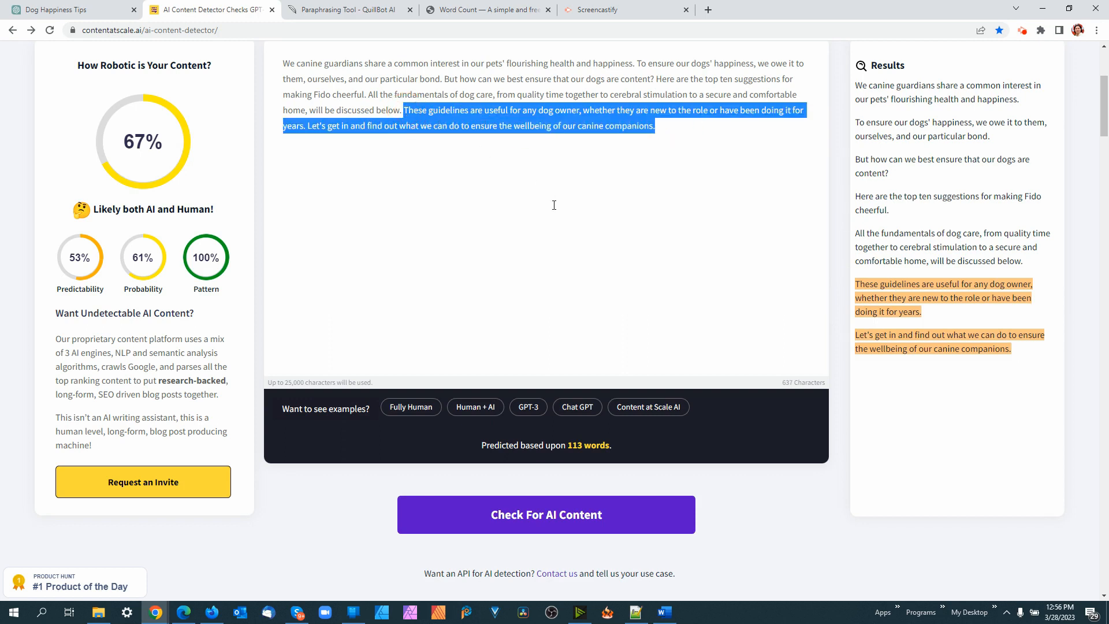
key("BackSpace")
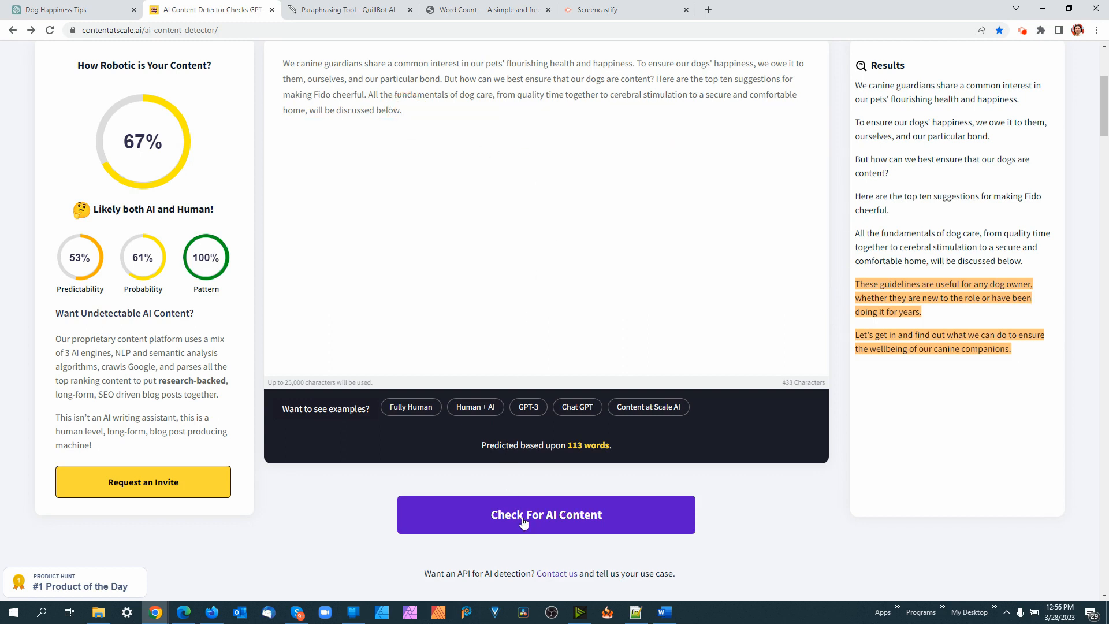
left_click(524, 522)
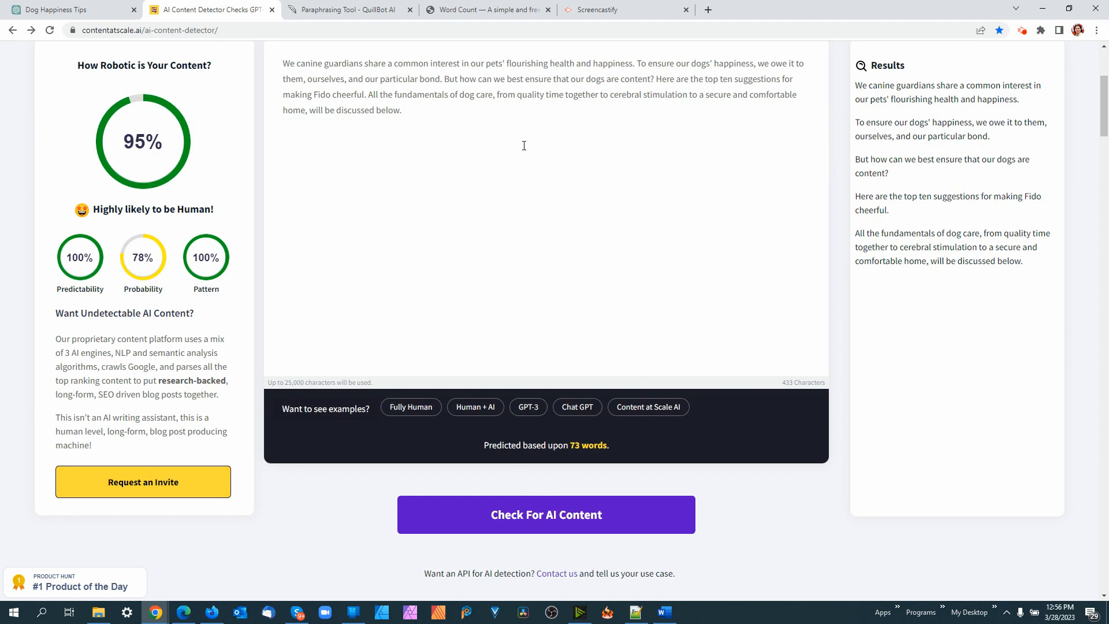
Replace QuillBot's source text with the two copied closing sentences, paraphrase them in Shorten mode, and copy the result
left_click(377, 12)
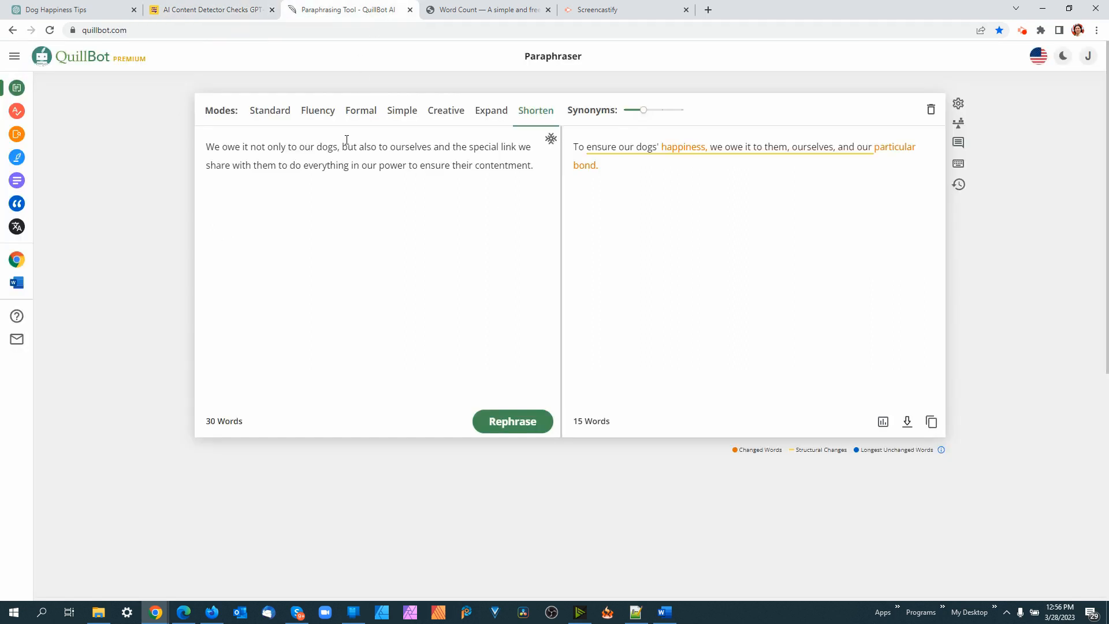
left_click_drag(545, 166, 193, 144)
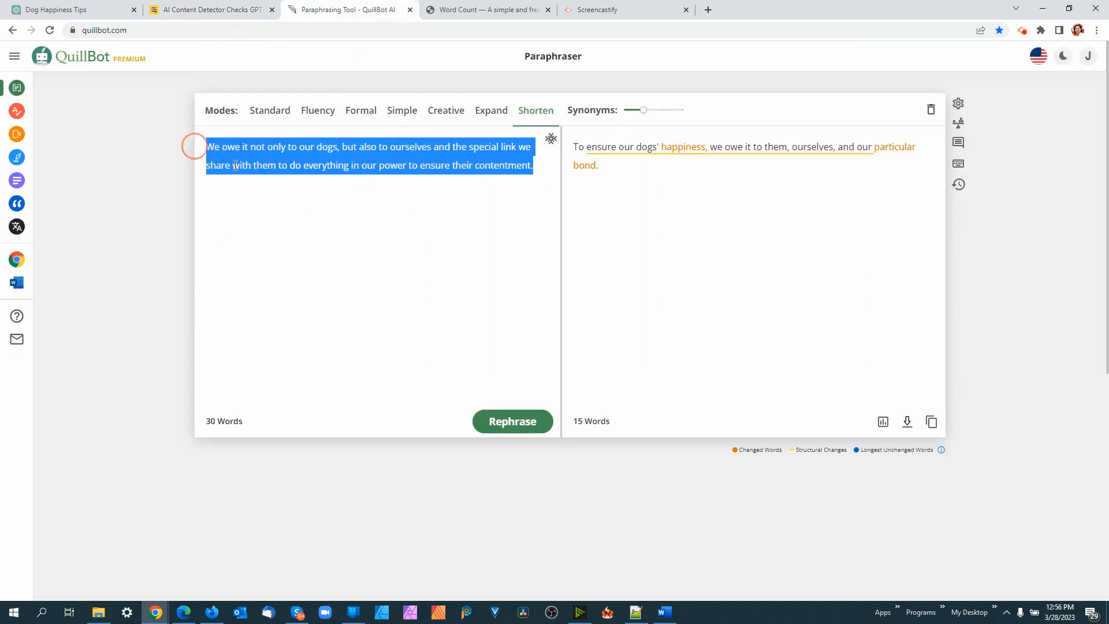
key("ctrl+v")
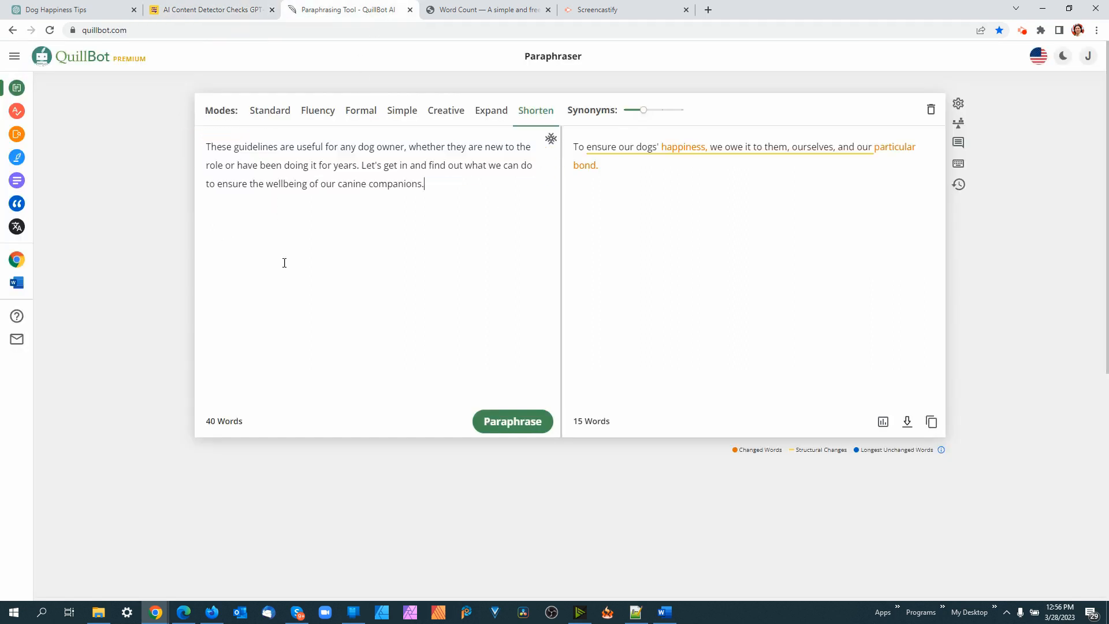
left_click(512, 431)
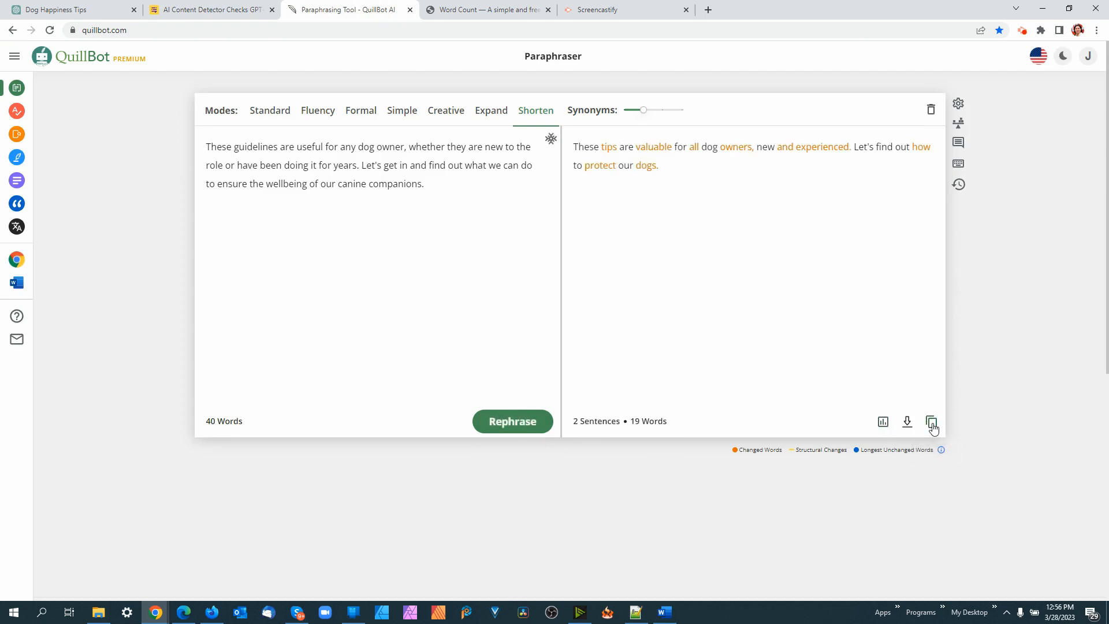
left_click(932, 423)
Append the shortened closing sentences after "will be discussed below." in the AI Content Detector and check the full intro
left_click(220, 10)
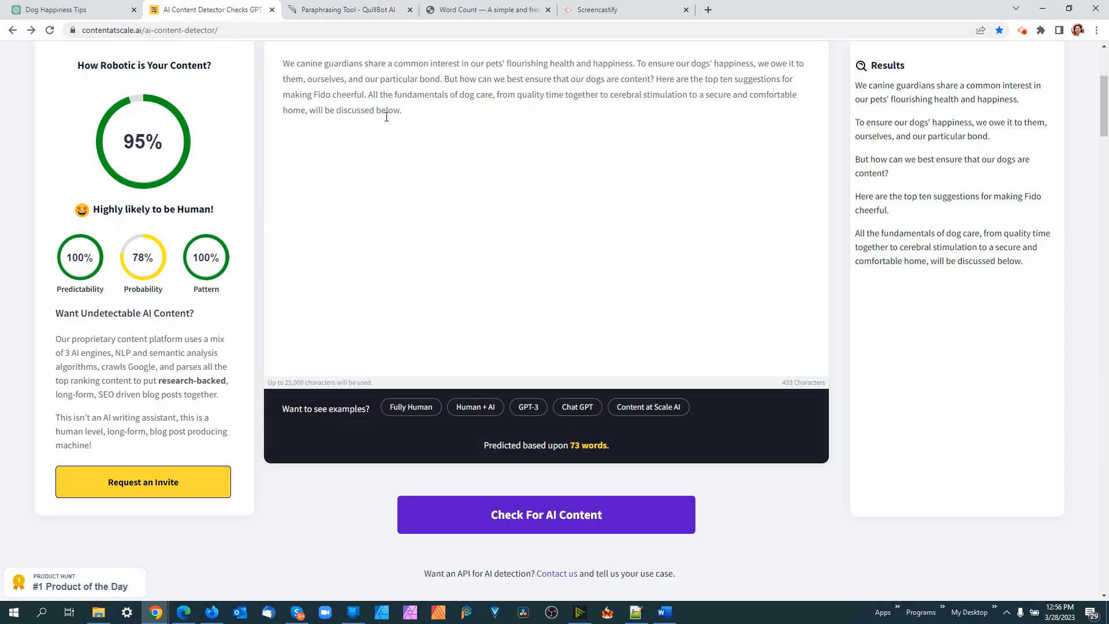
left_click(480, 122)
key("ctrl+v")
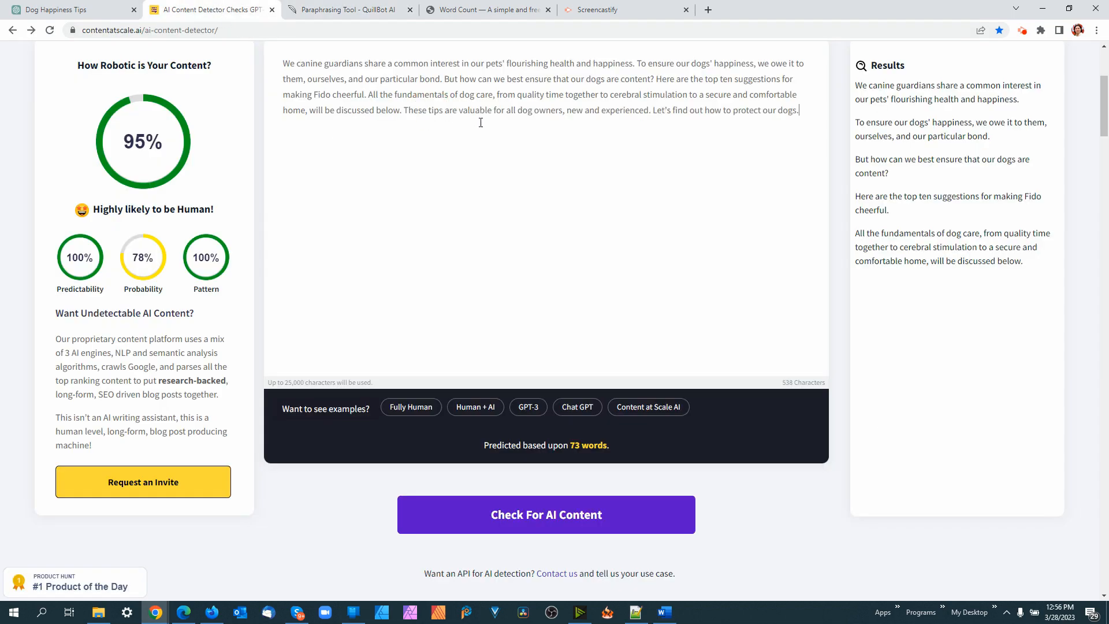
left_click(503, 512)
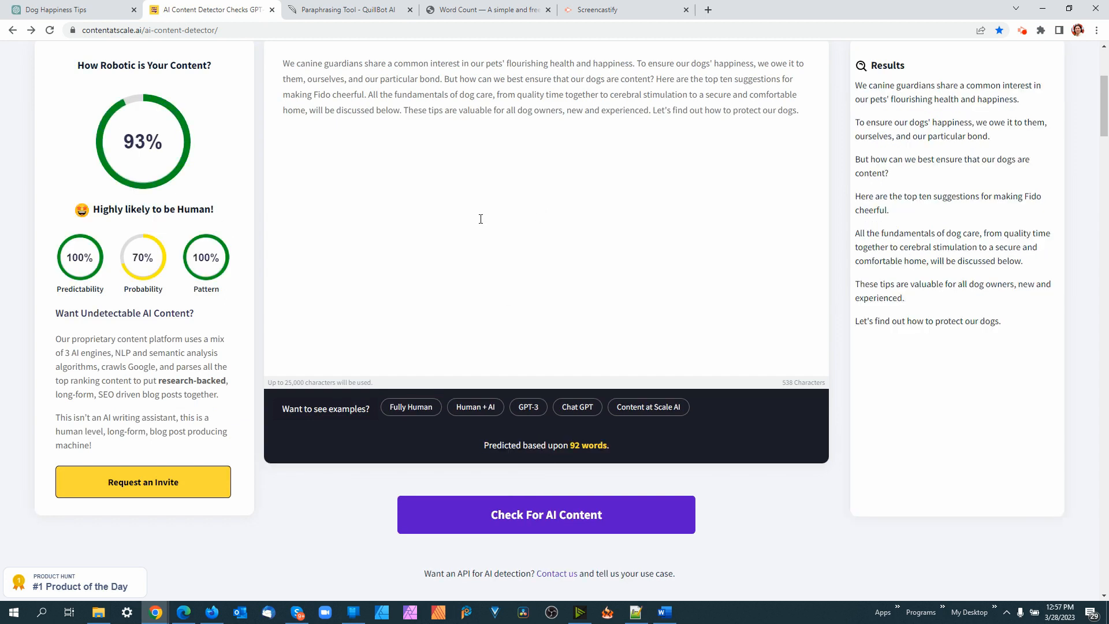
Select the whole reworked intro in the AI Content Detector and cut it to the clipboard
left_click(580, 93)
key("ctrl+a")
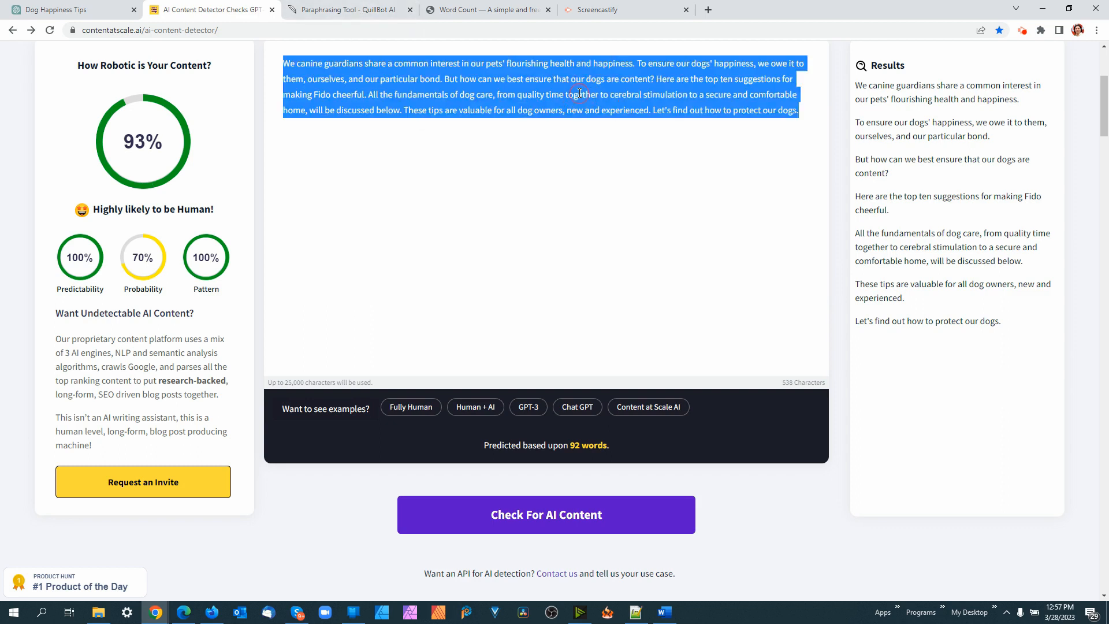
right_click(580, 93)
left_click(607, 125)
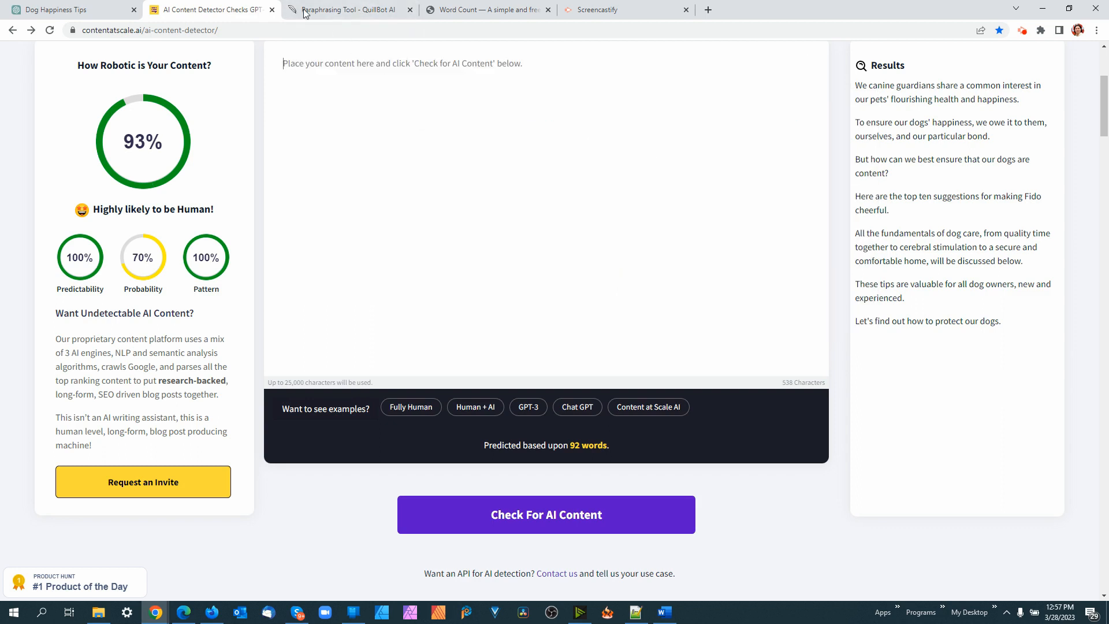
Switch to the Word outline and paste the reworked intro on a new line beneath the "I. Introduction" heading
left_click(665, 613)
left_click(422, 250)
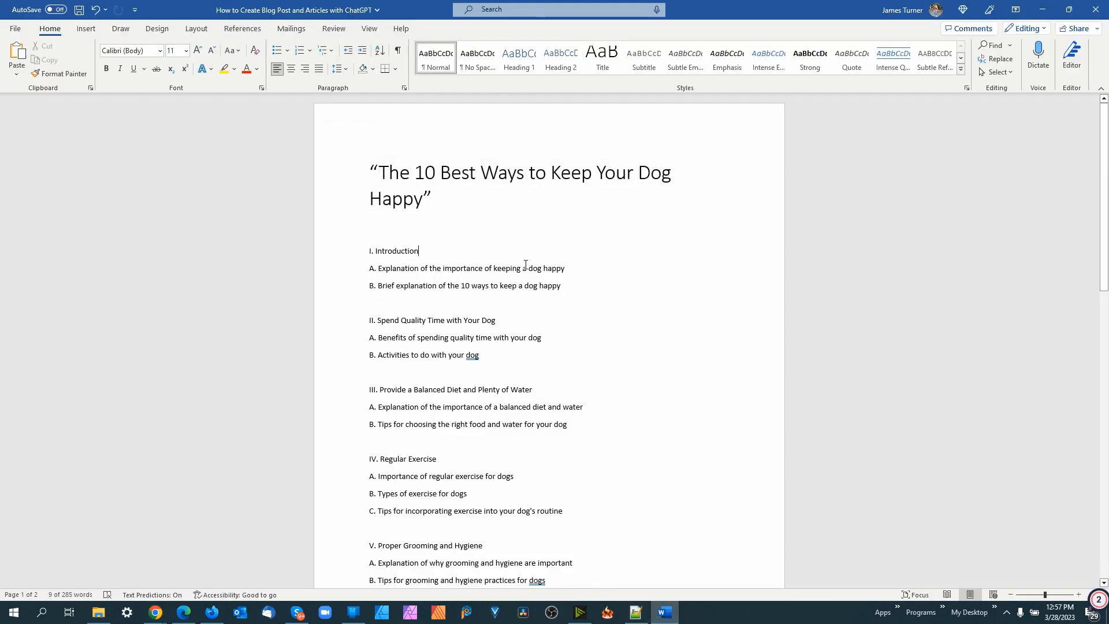
key("Return")
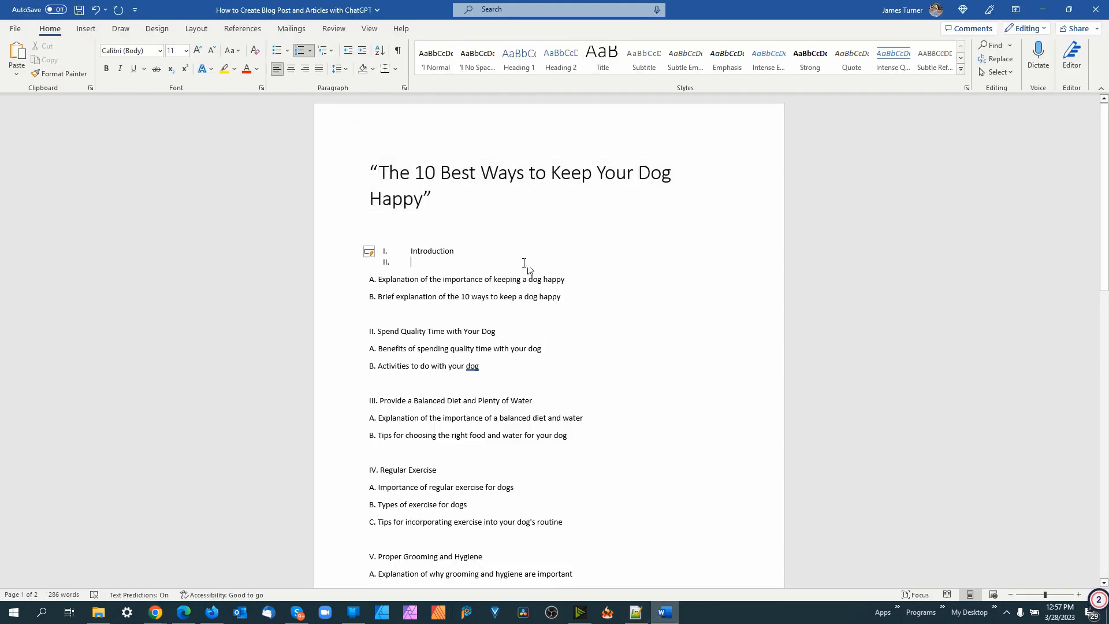
key("Return")
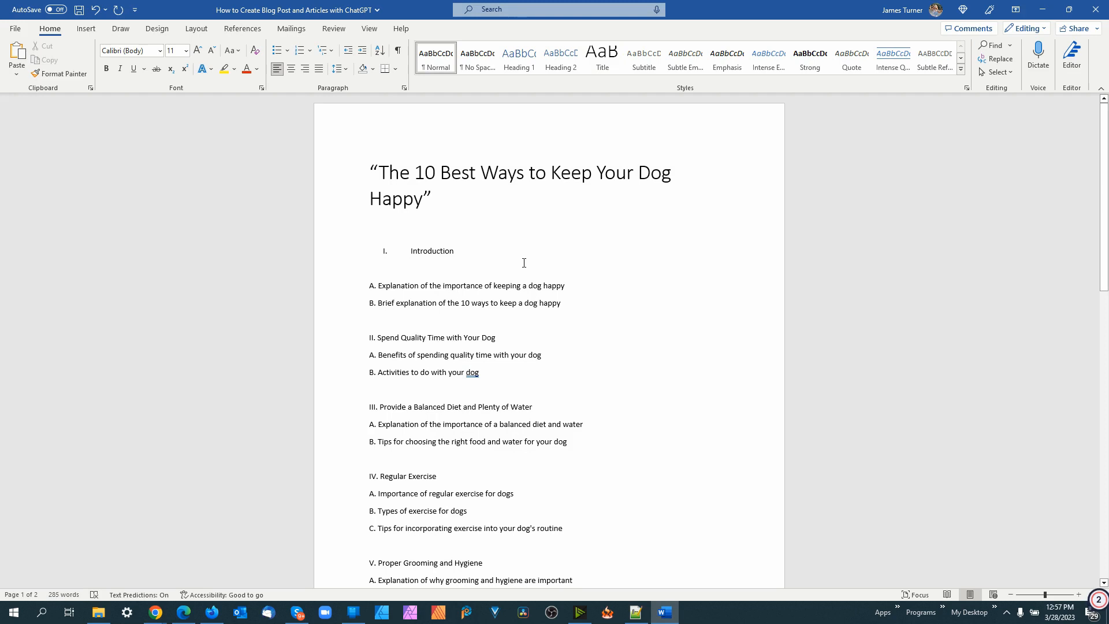
key("ctrl+v")
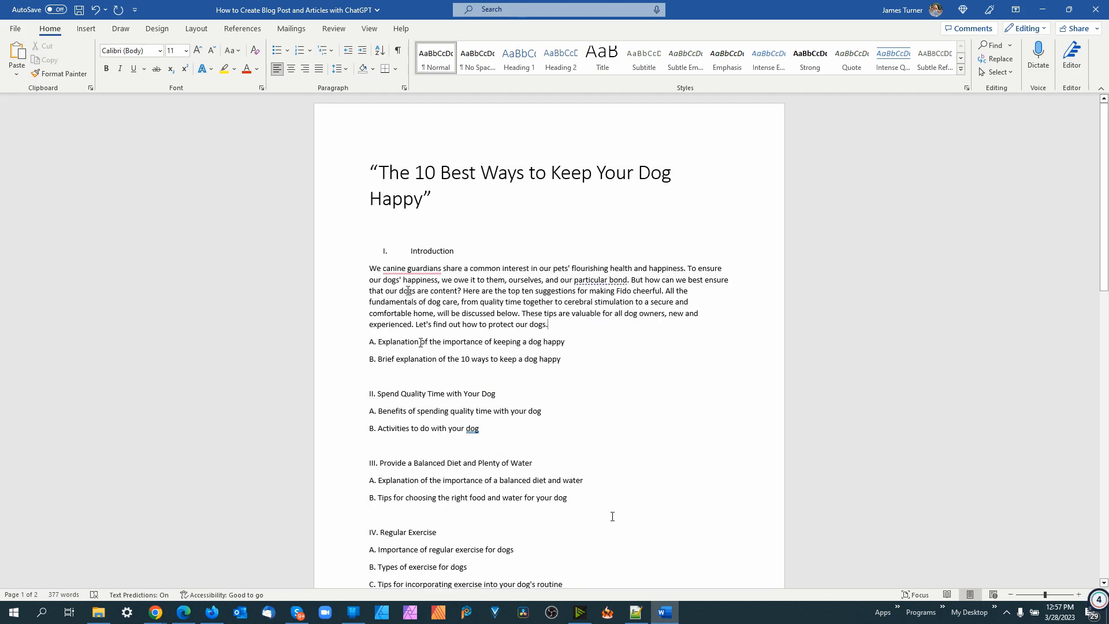
Copy the phrase "importance of keeping a dog happy" from point A under the Introduction
left_click_drag(573, 341, 379, 341)
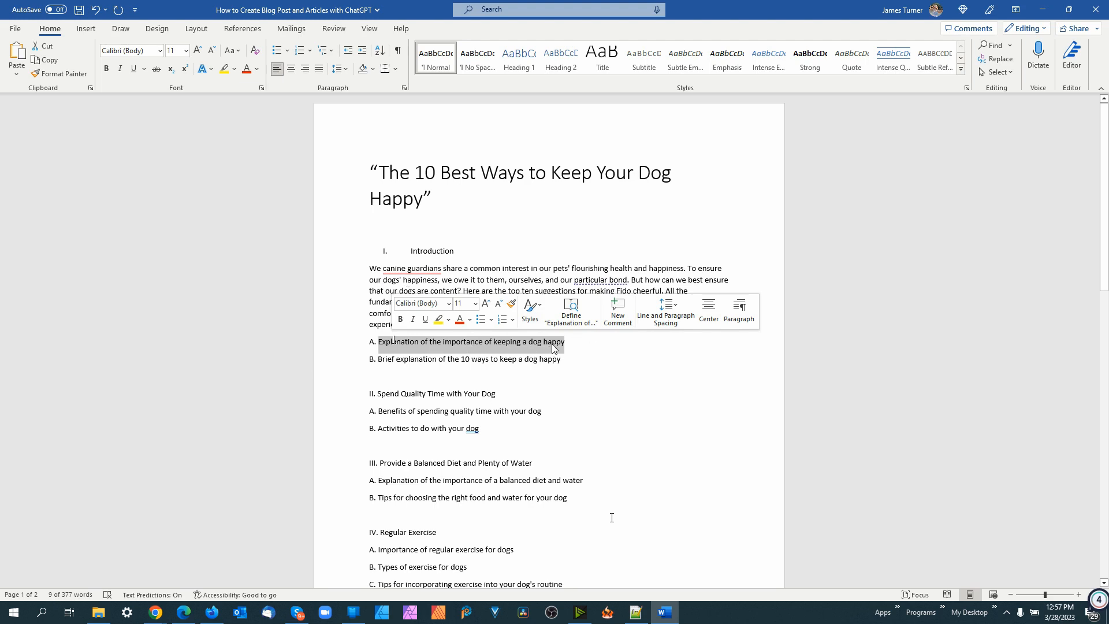
left_click(586, 347)
left_click_drag(587, 347, 443, 341)
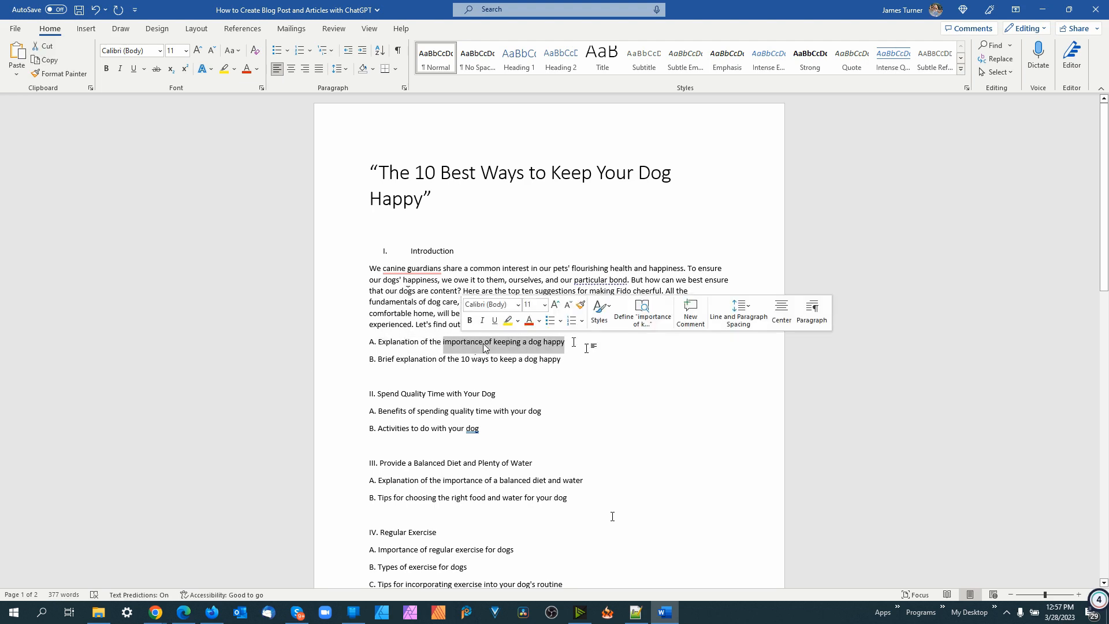
right_click(485, 346)
left_click(513, 146)
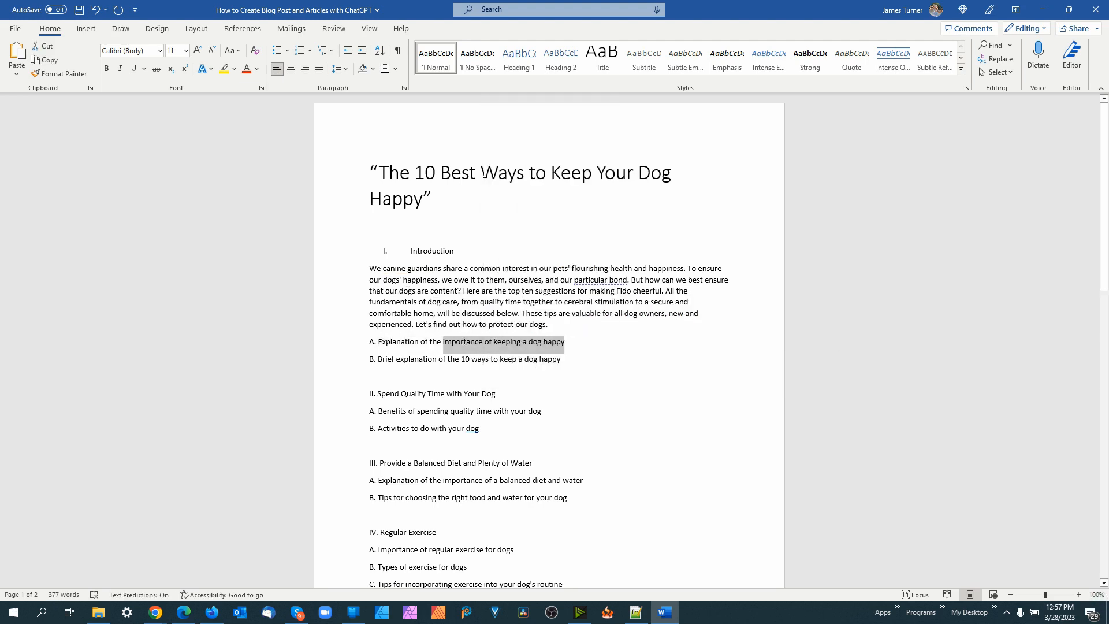
Switch to the ChatGPT conversation in Chrome and submit the prompt "importance of keeping a dog happy"
left_click(156, 615)
left_click(93, 557)
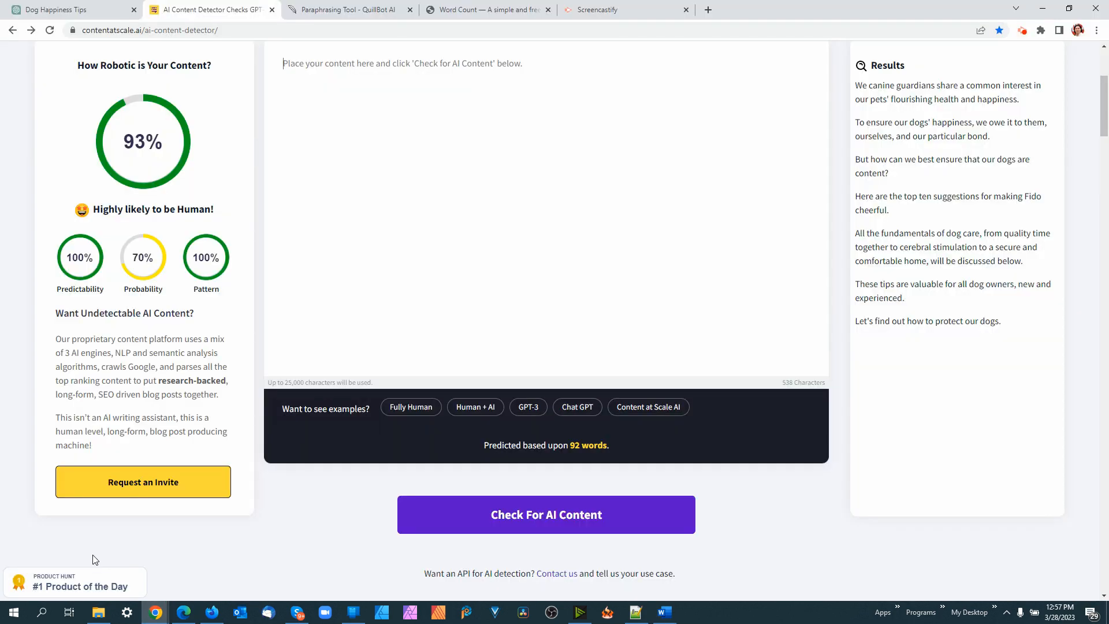
left_click(80, 9)
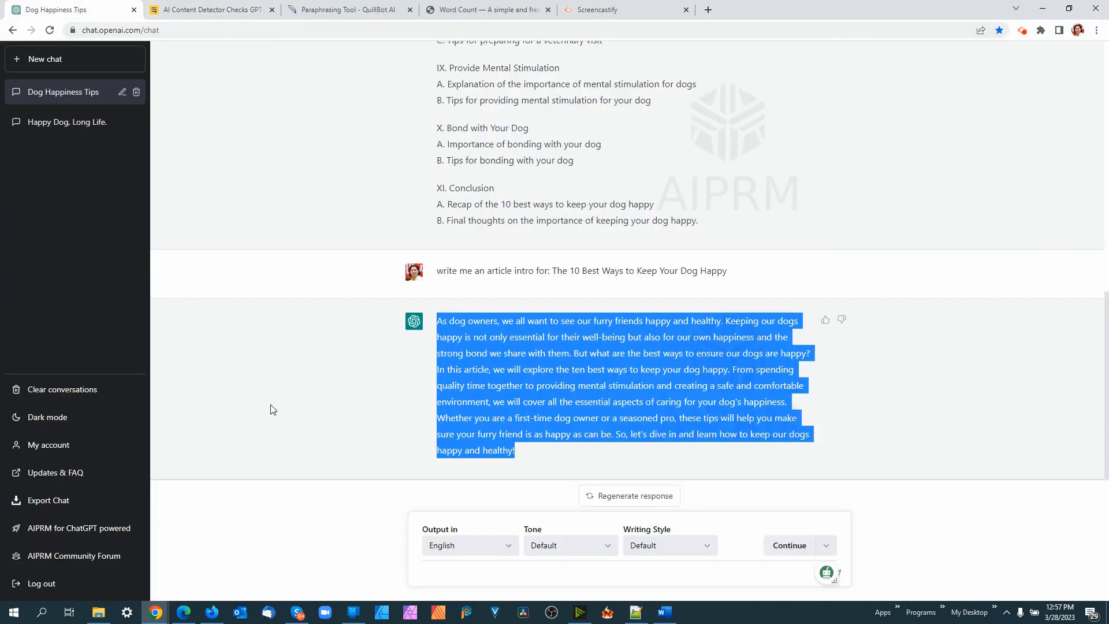
left_click(472, 572)
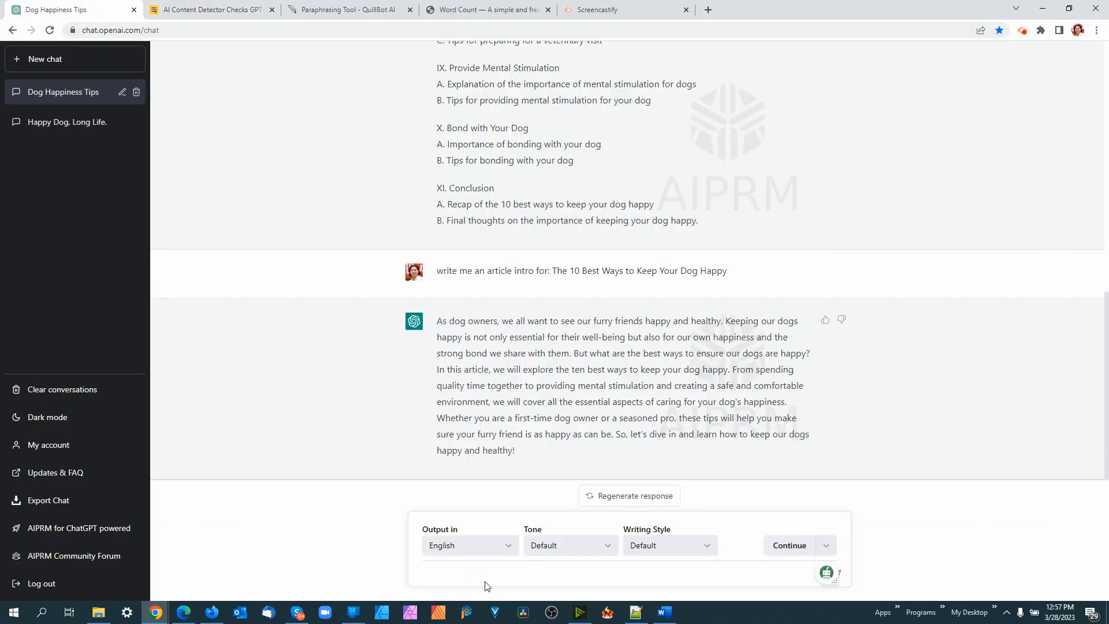
type("importance of keeping a dog happy")
key("Return")
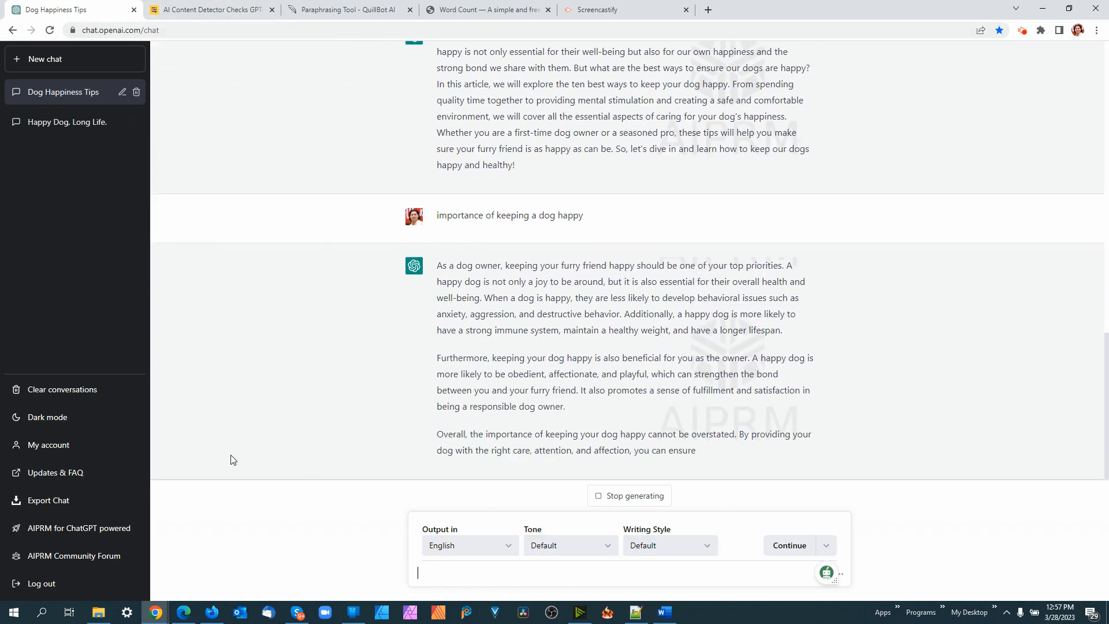
Review the article outline in Word, examining the remaining Introduction points and the "Spend Quality Time with Your Dog" section
left_click(665, 612)
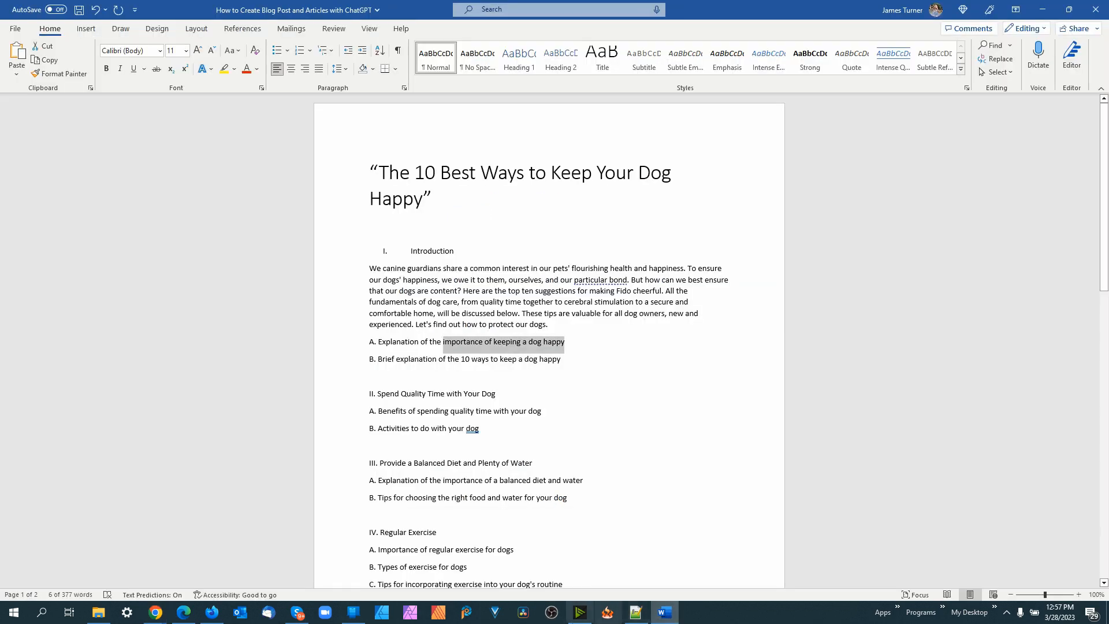
scroll(708, 416, "down", 14)
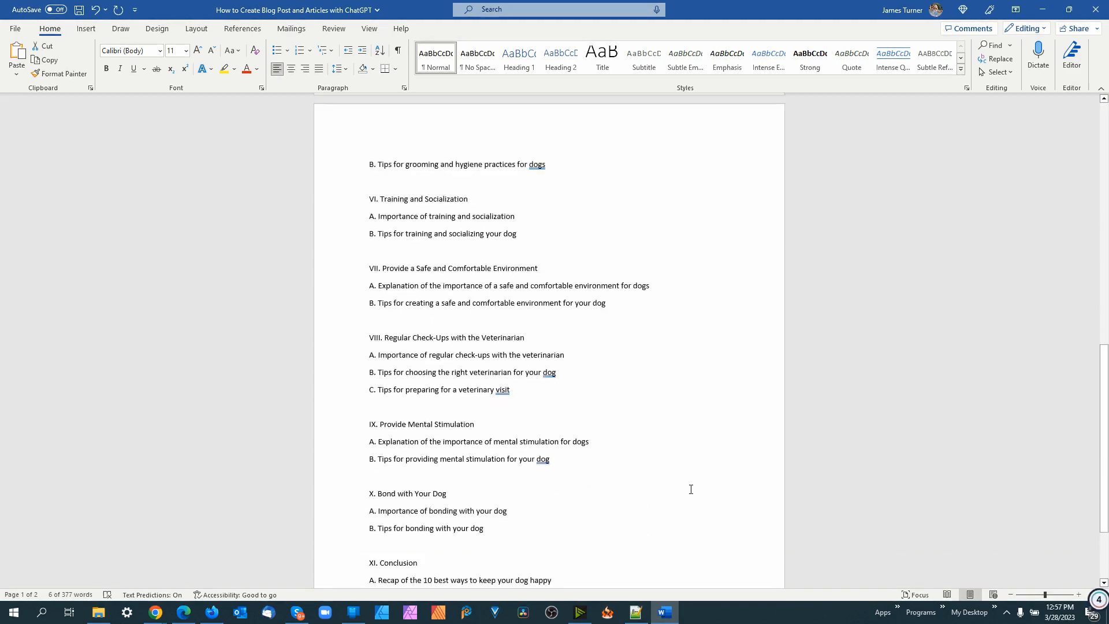
scroll(678, 472, "up", 14)
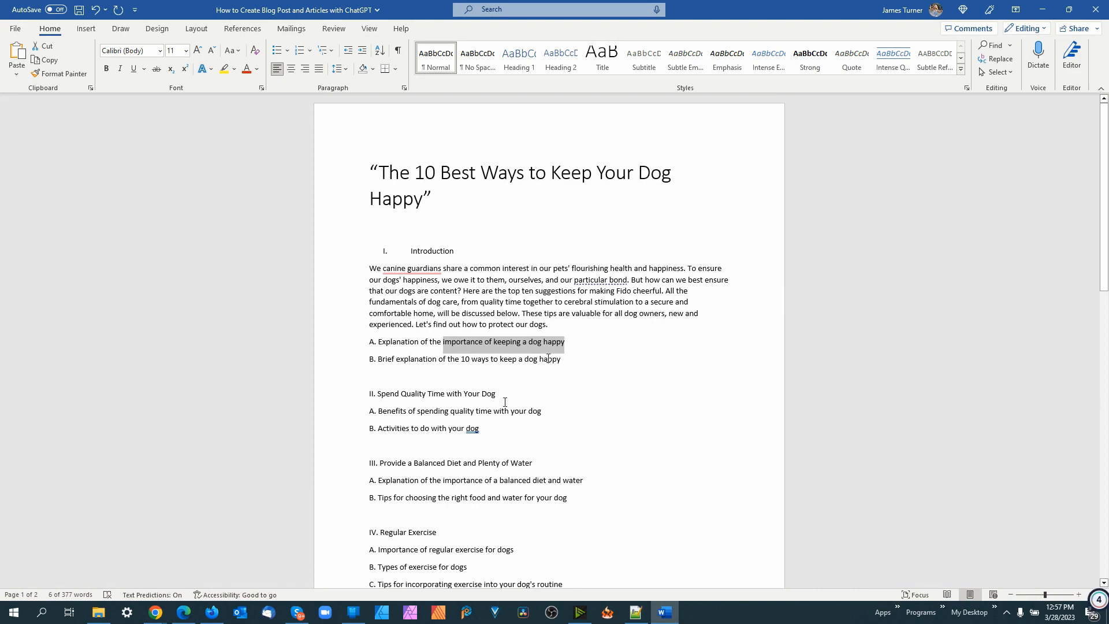
left_click(393, 359)
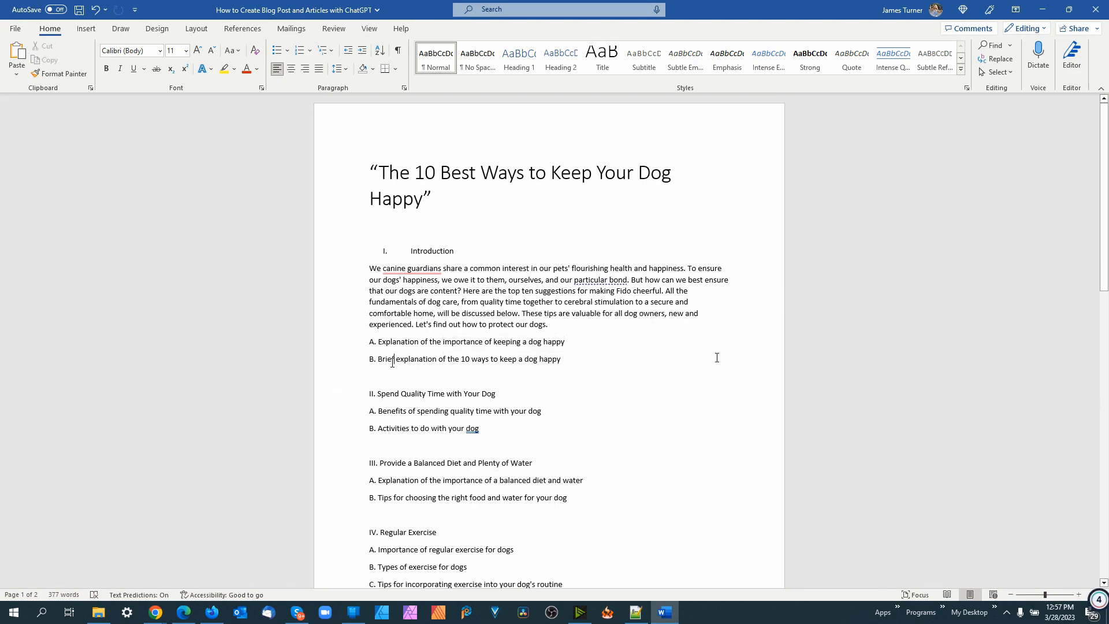
scroll(549, 454, "down", 3)
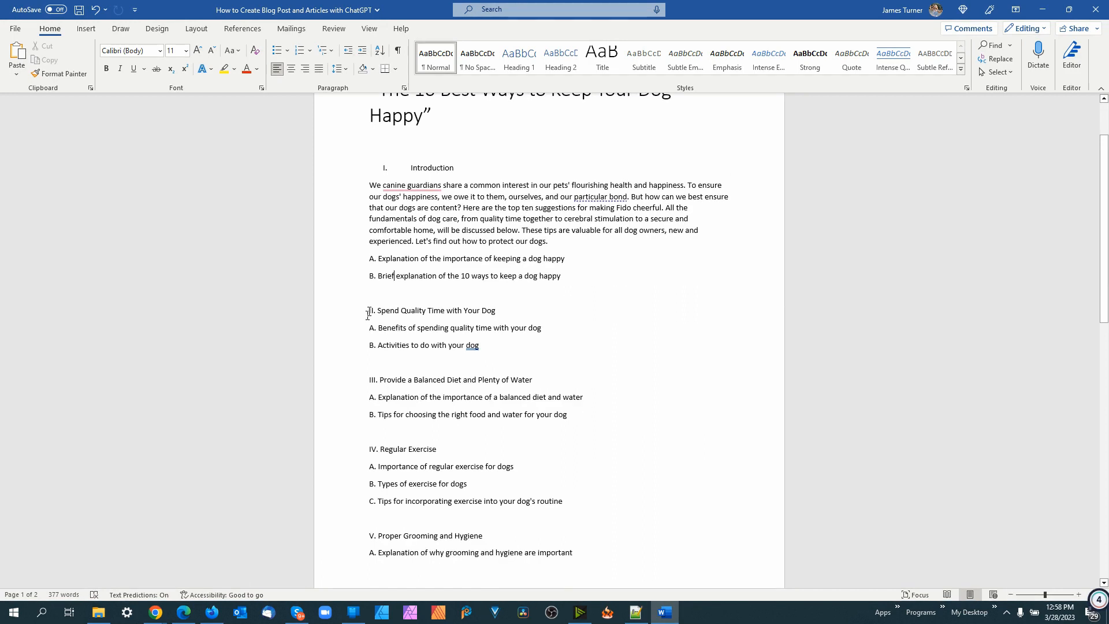
left_click_drag(368, 316, 513, 345)
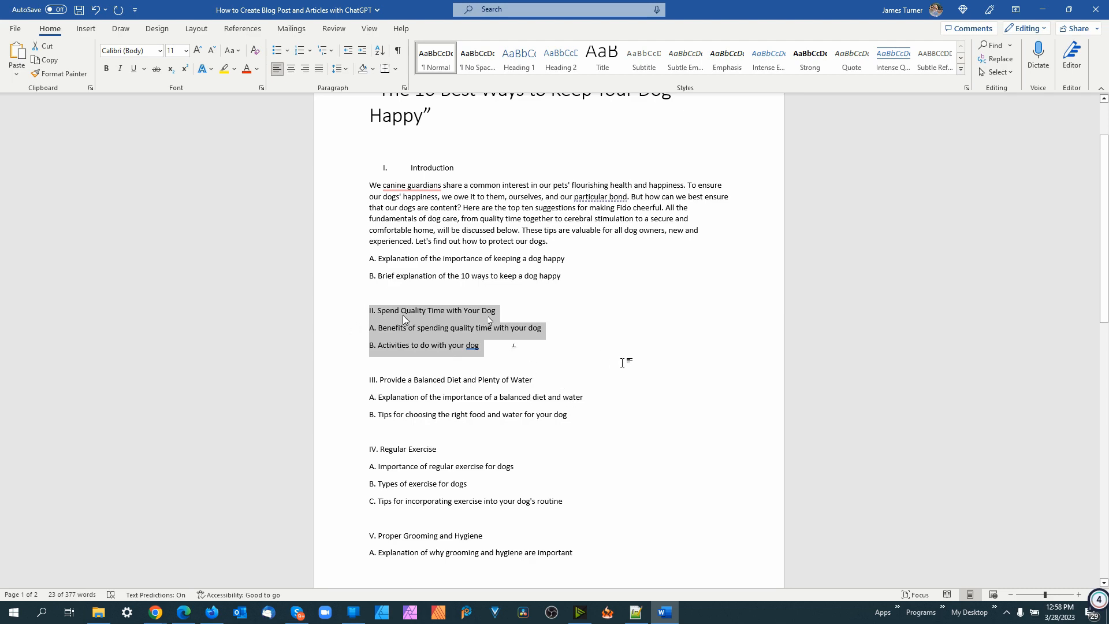
scroll(615, 419, "up", 1)
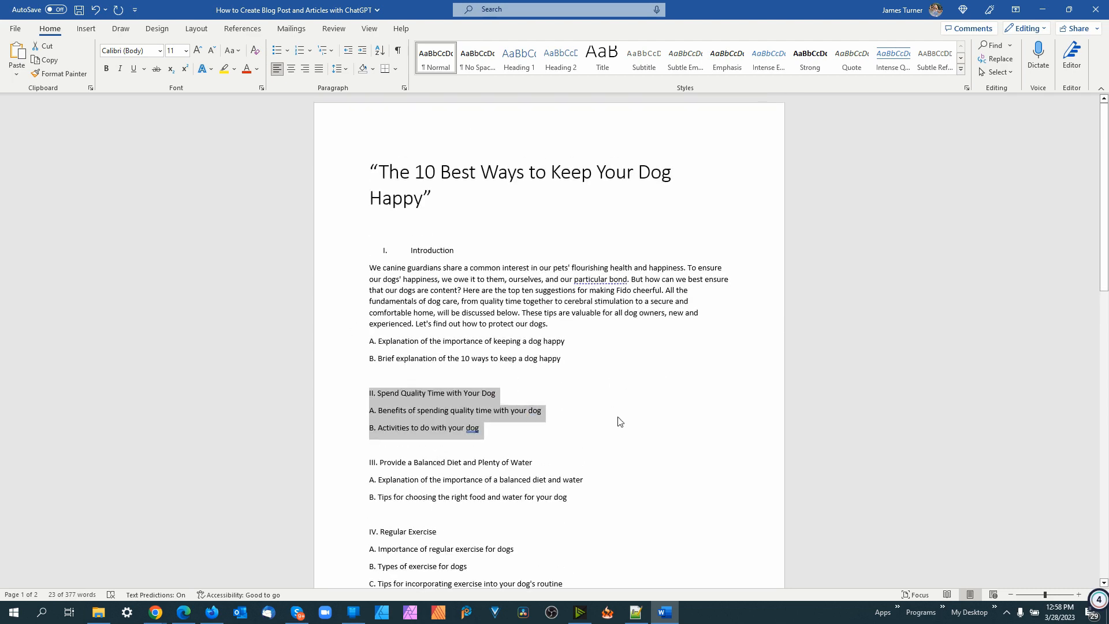
scroll(659, 497, "down", 3)
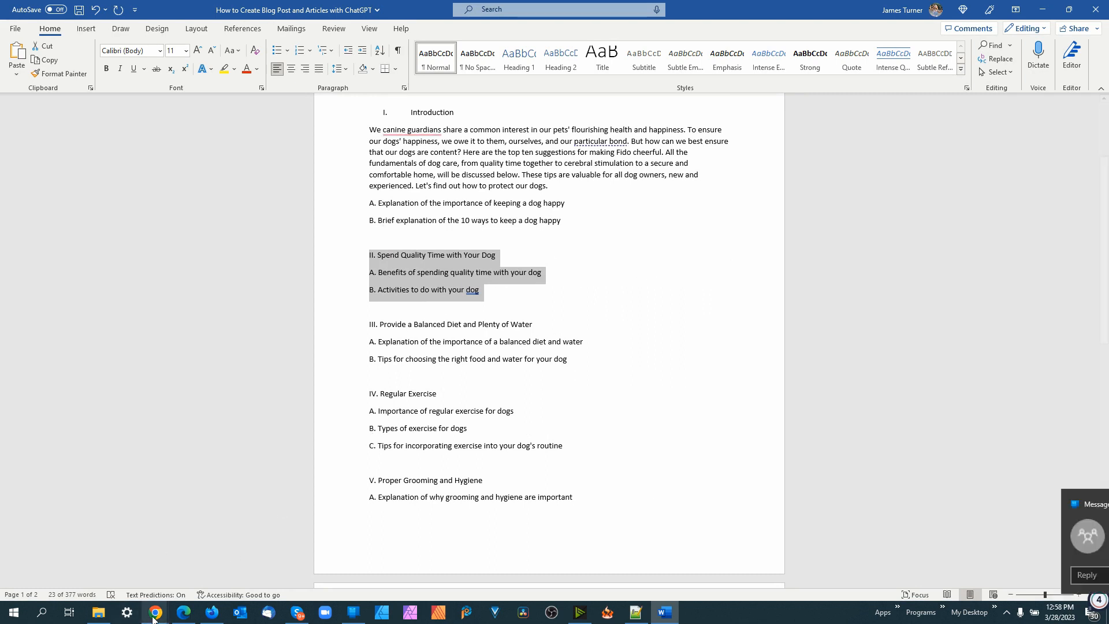
Return to ChatGPT in Chrome and copy the full three-paragraph response on the importance of keeping a dog happy
mouse_move(154, 615)
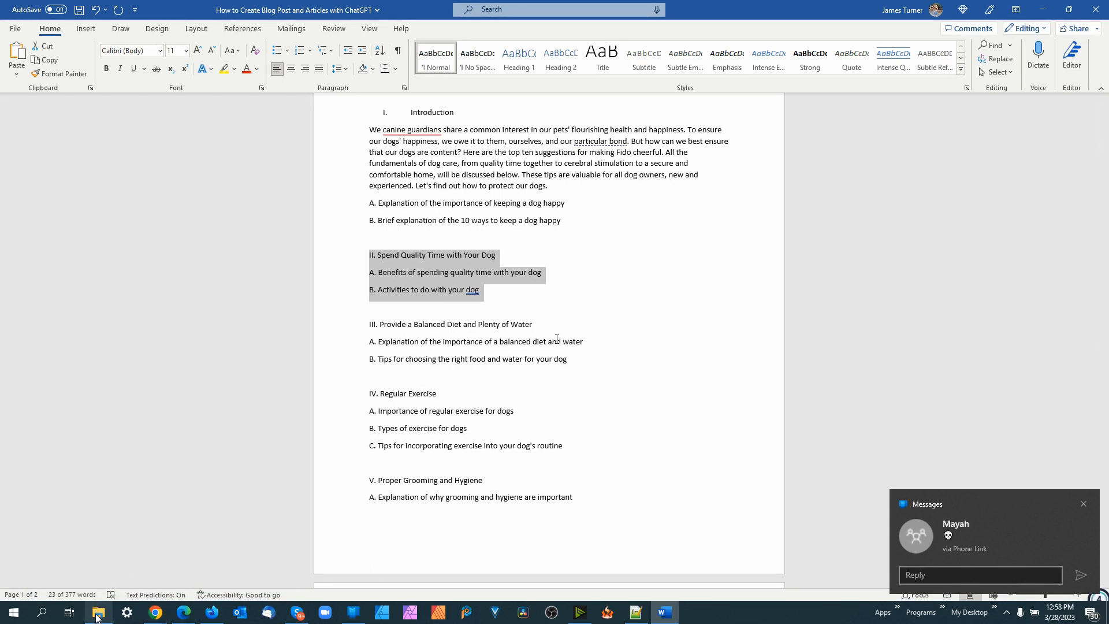
left_click(81, 582)
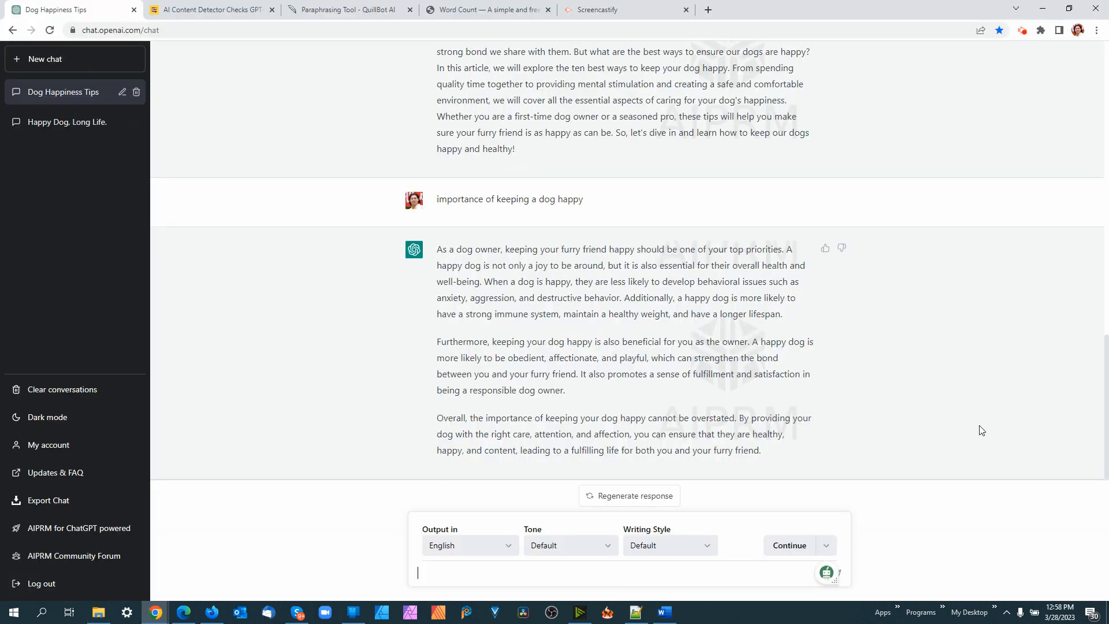
left_click_drag(770, 453, 817, 446)
key("ctrl+c")
right_click(580, 275)
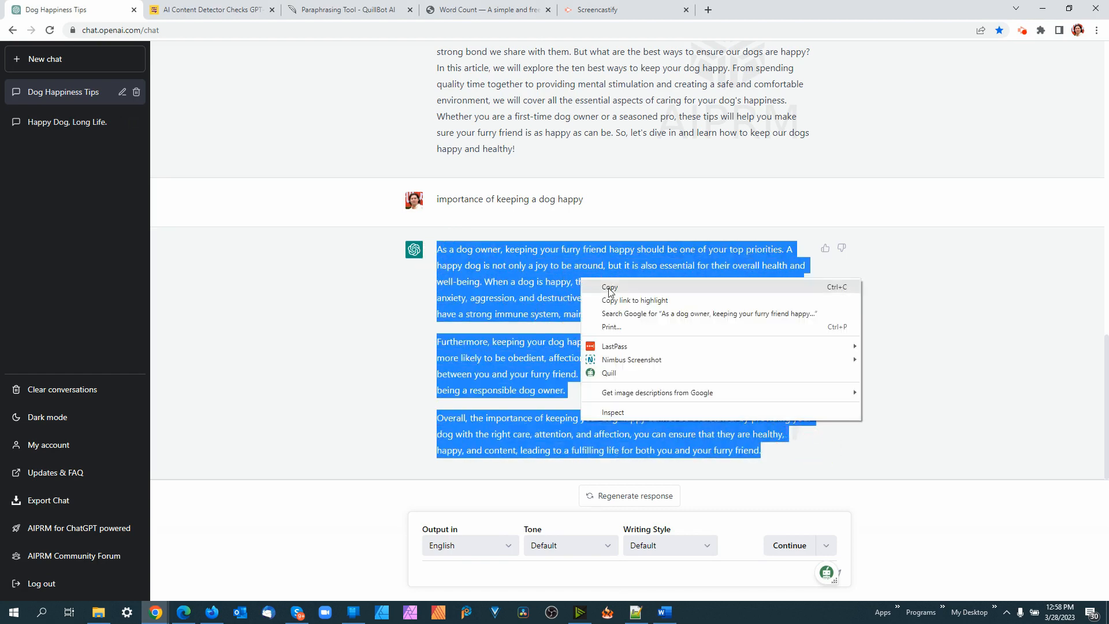
left_click(614, 292)
Paste the copied ChatGPT response into the empty AI Content Detector and check it for AI content
left_click(223, 11)
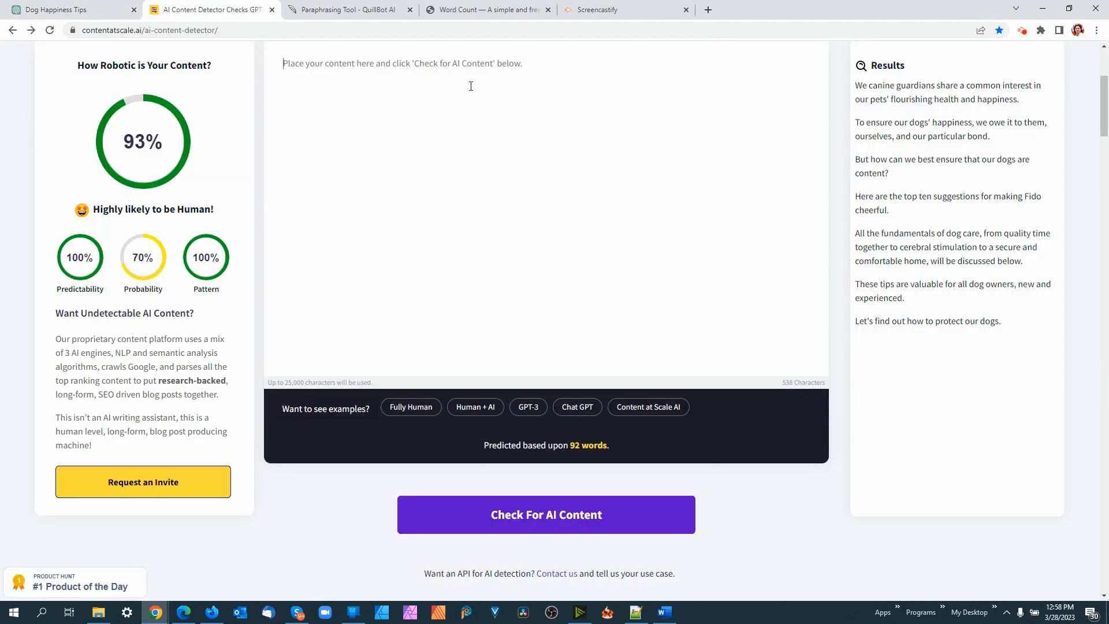
key("ctrl+v")
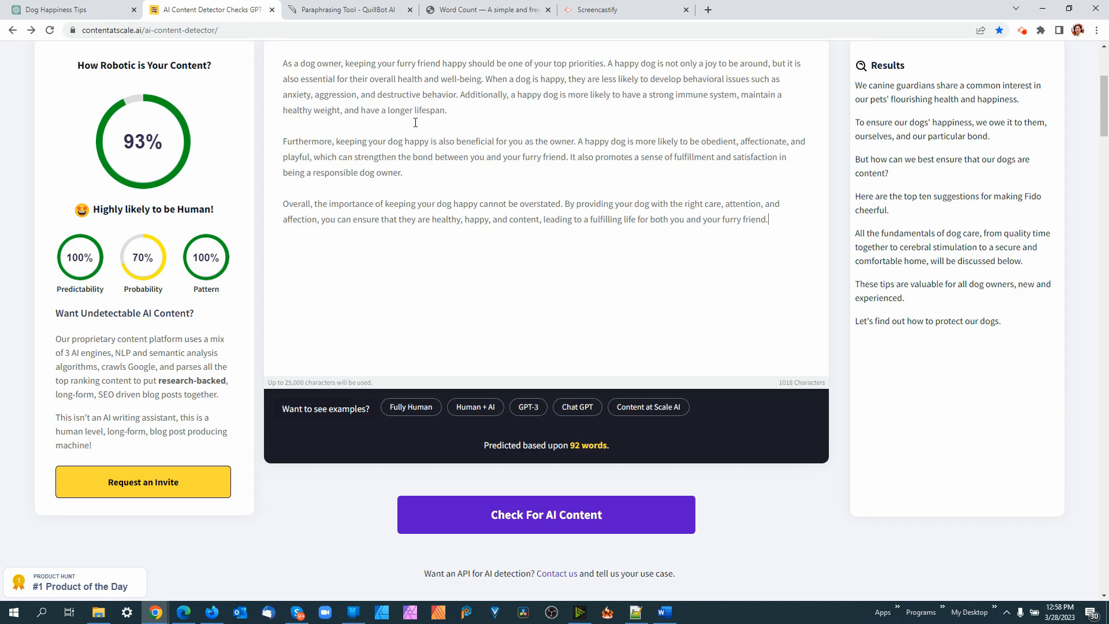
left_click(524, 515)
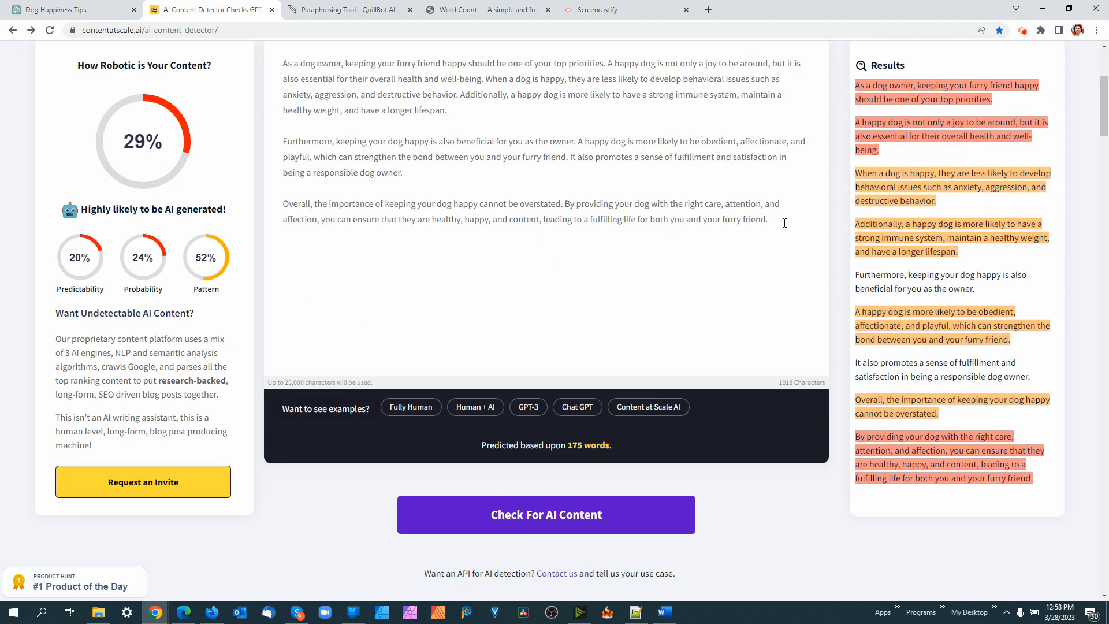
Select and copy all three paragraphs from the AI Content Detector's text area
left_click_drag(784, 223, 277, 60)
right_click(448, 96)
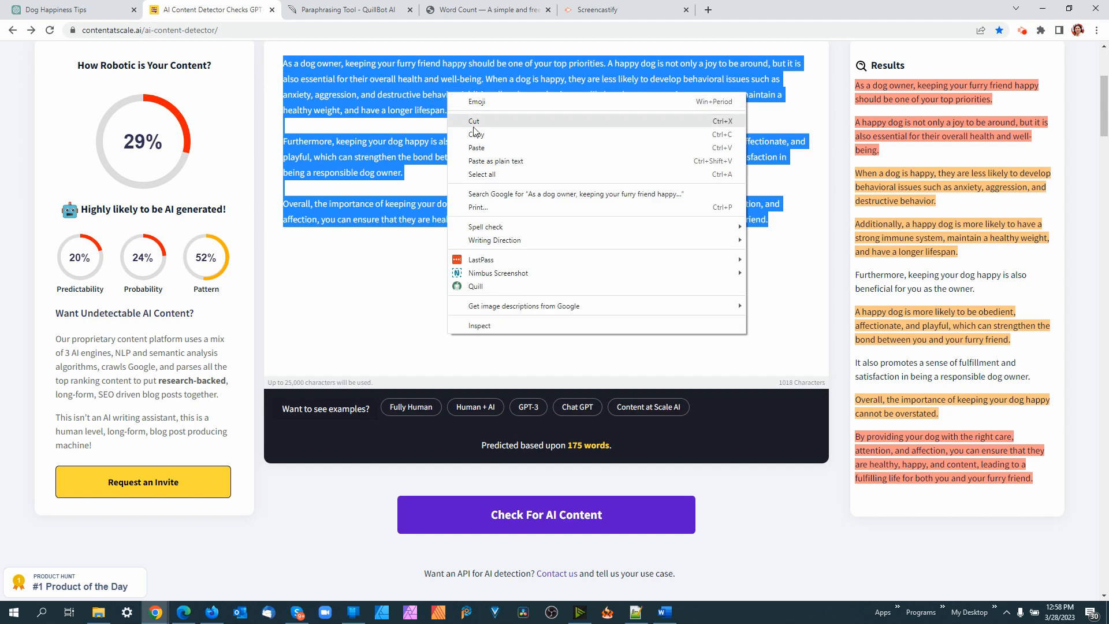
left_click(475, 134)
Replace QuillBot's source text with the three copied paragraphs, paraphrase them in Standard mode, and copy the full result
left_click(330, 10)
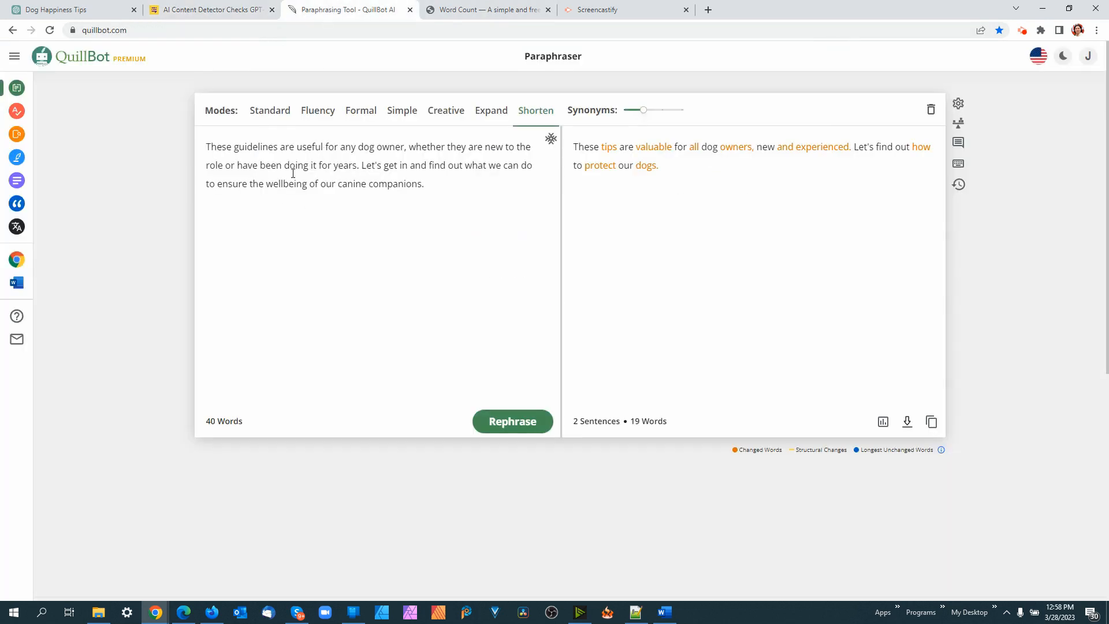
key("ctrl+a")
key("ctrl+v")
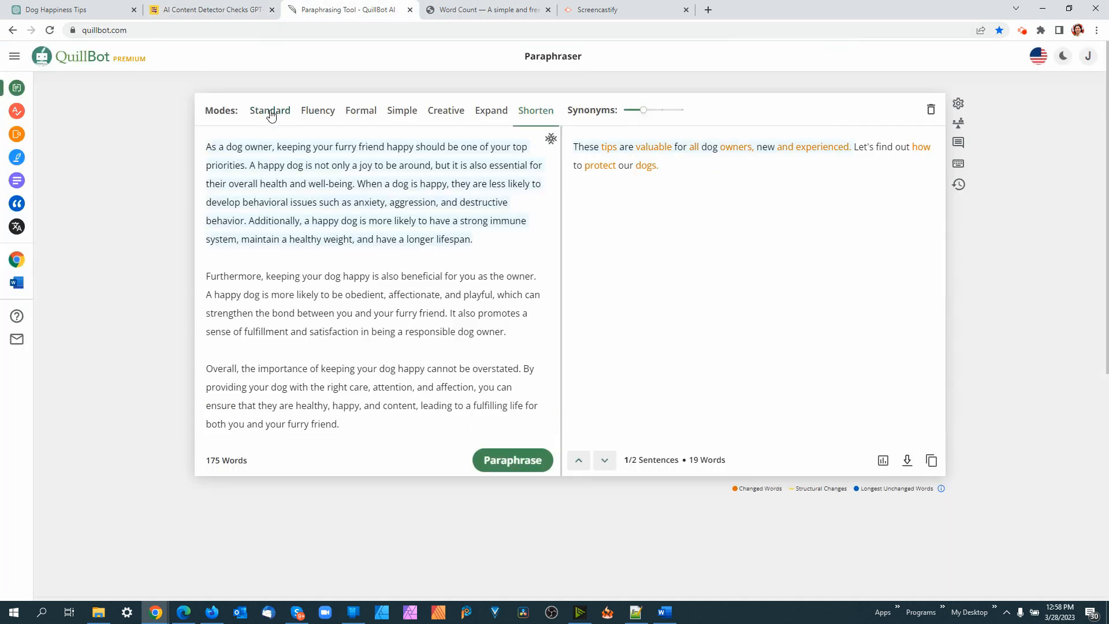
left_click(270, 111)
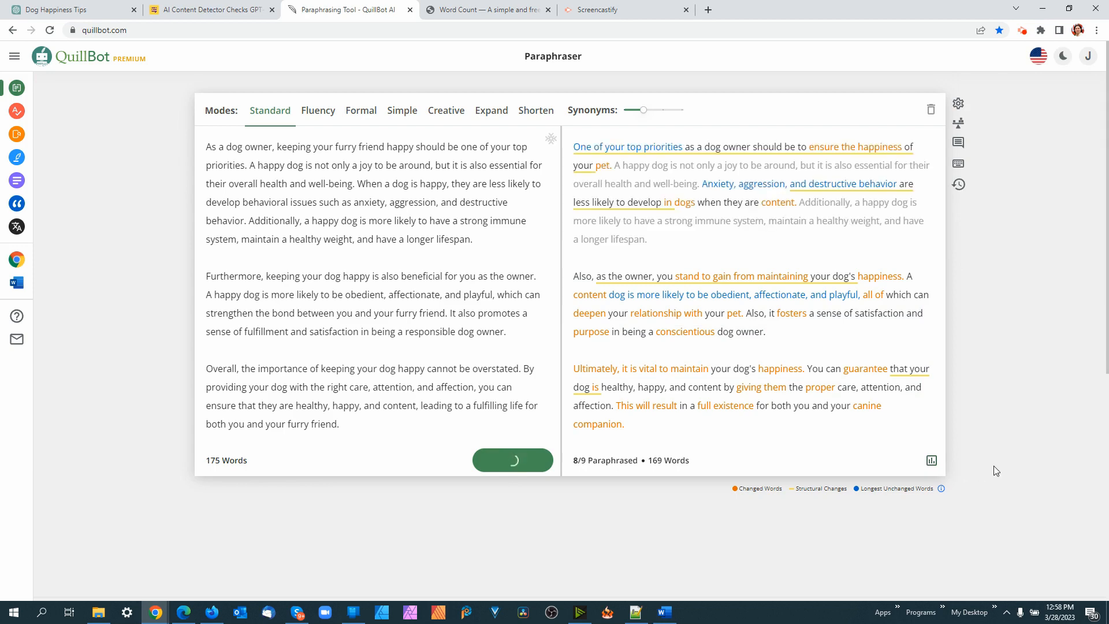
left_click(932, 462)
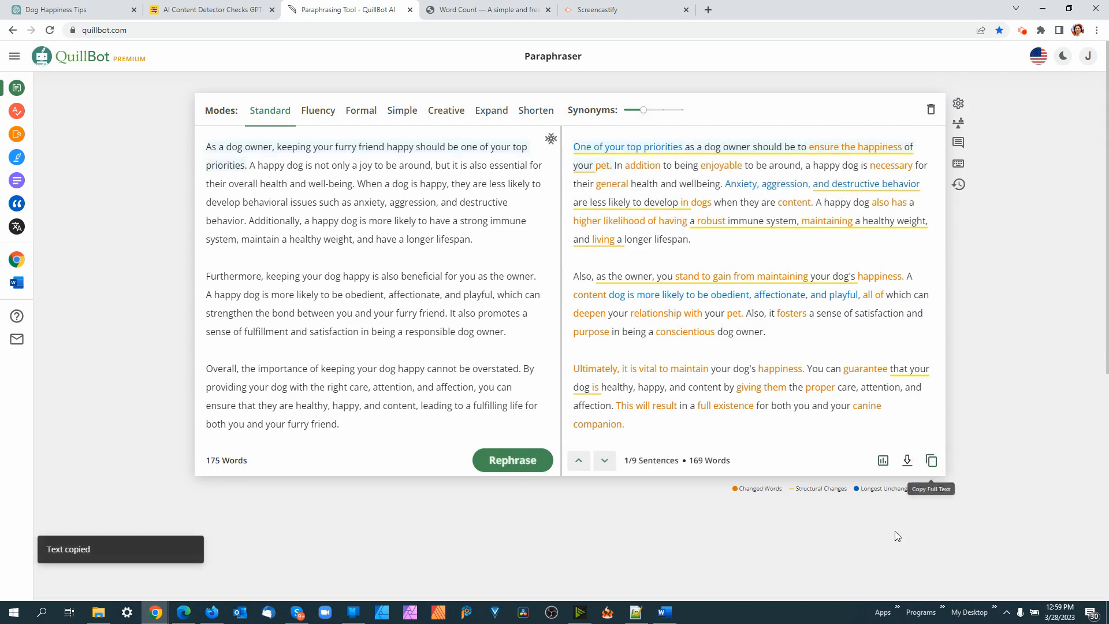
Replace the AI Content Detector's text with the Standard-mode paraphrase as plain text and check it for AI content
left_click(214, 10)
right_click(363, 77)
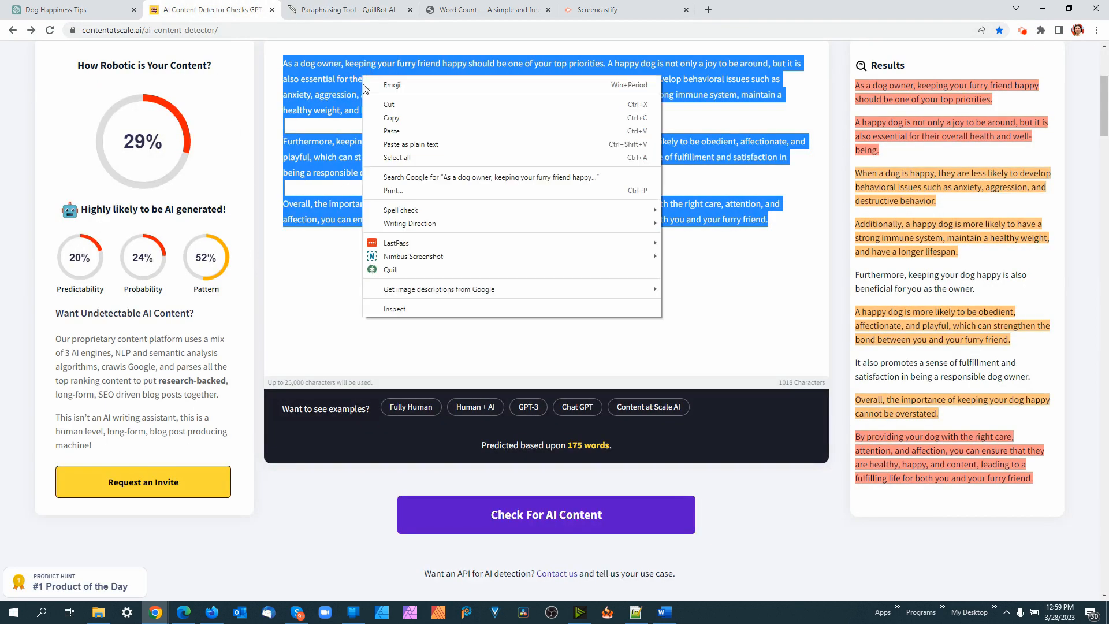
left_click(414, 150)
left_click(558, 520)
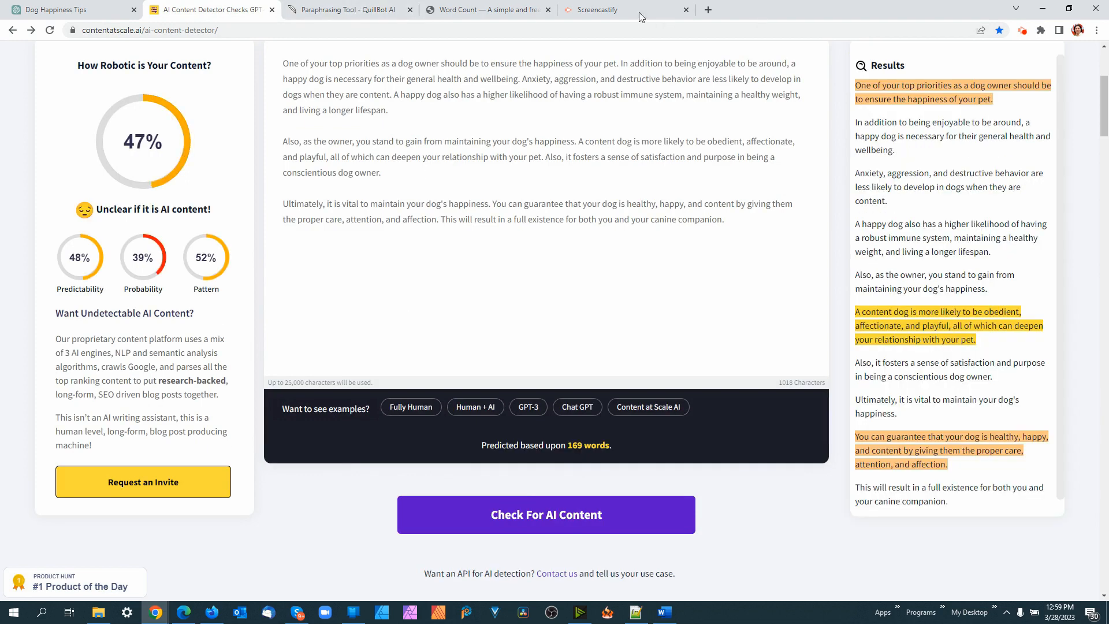
Paraphrase the same three paragraphs in QuillBot's Fluency mode and copy the full result
left_click(338, 10)
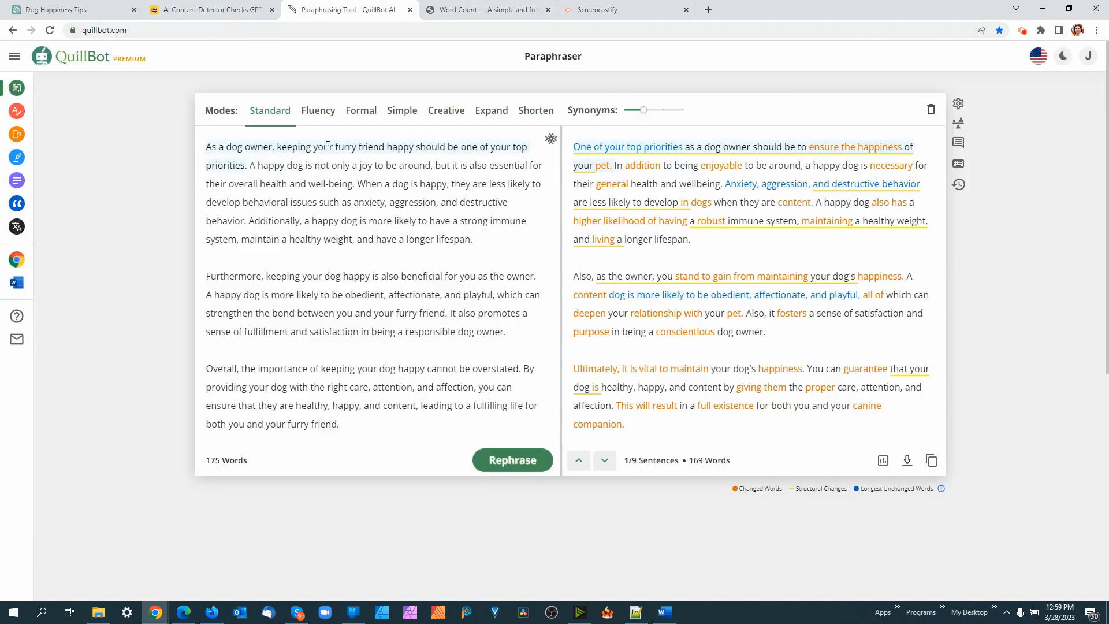
left_click(319, 113)
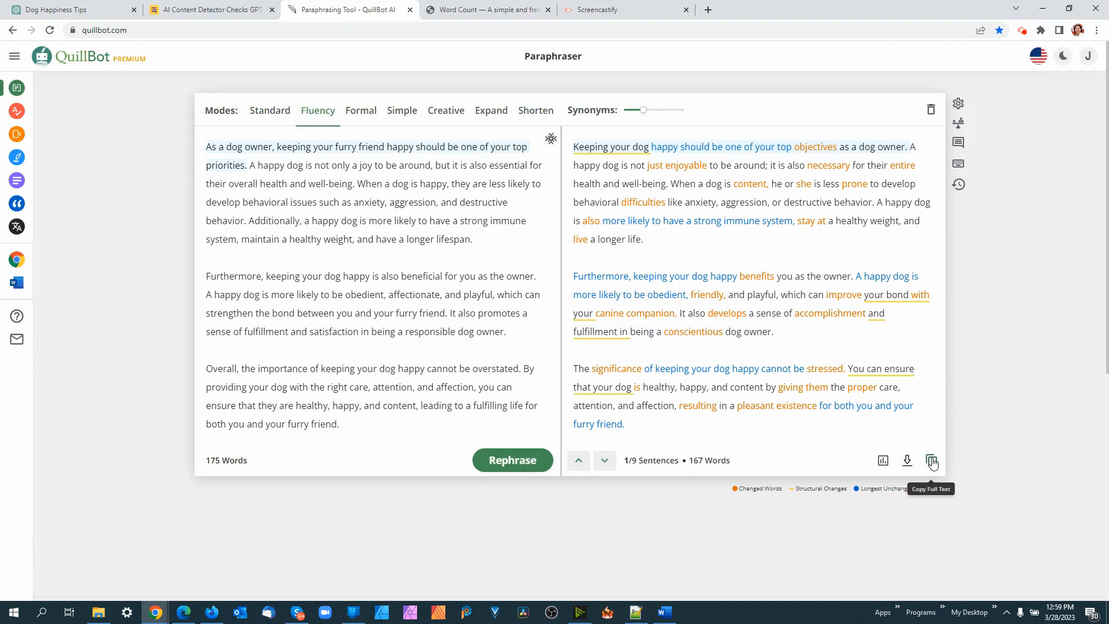
left_click(931, 461)
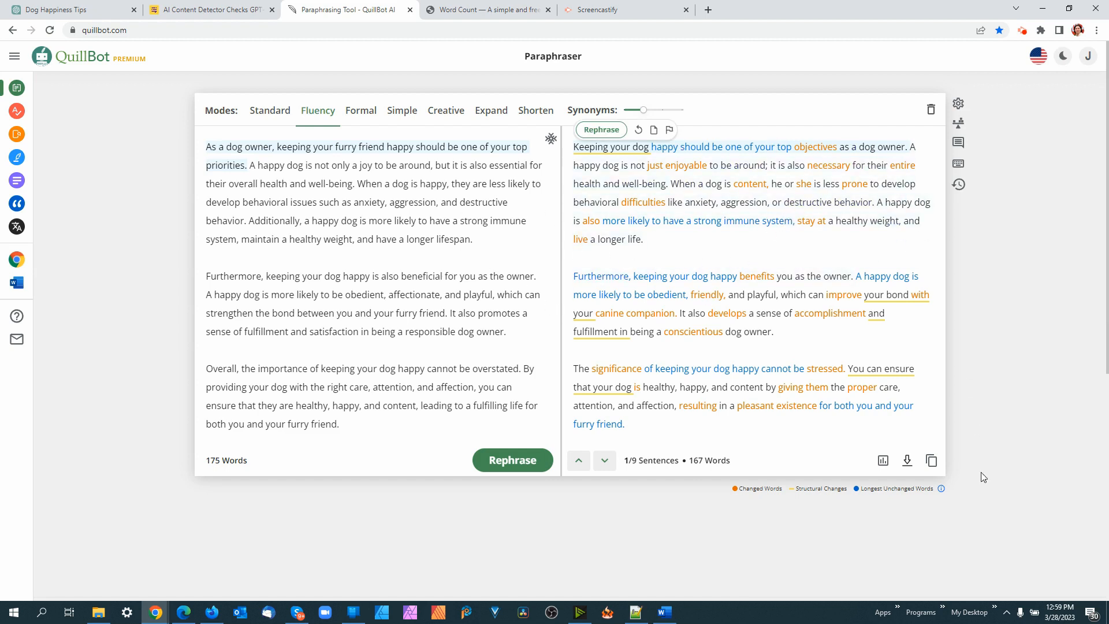
Replace the AI Content Detector's text with QuillBot's Fluency-mode paraphrase and check it for AI content
left_click(931, 461)
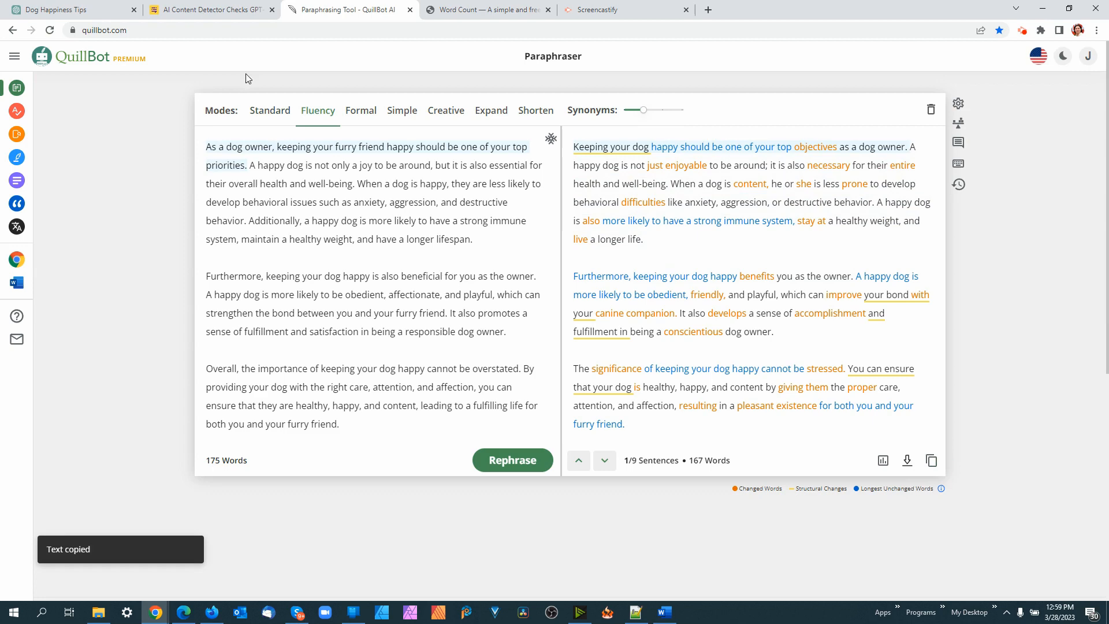
left_click(230, 18)
left_click_drag(730, 220, 241, 60)
key("ctrl+v")
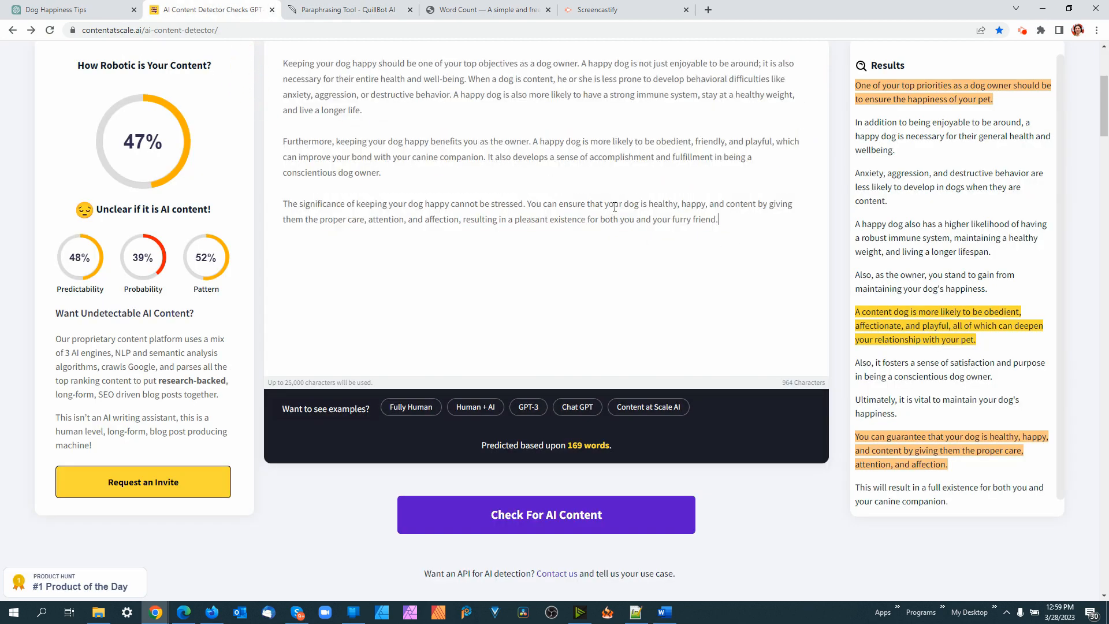
left_click(604, 514)
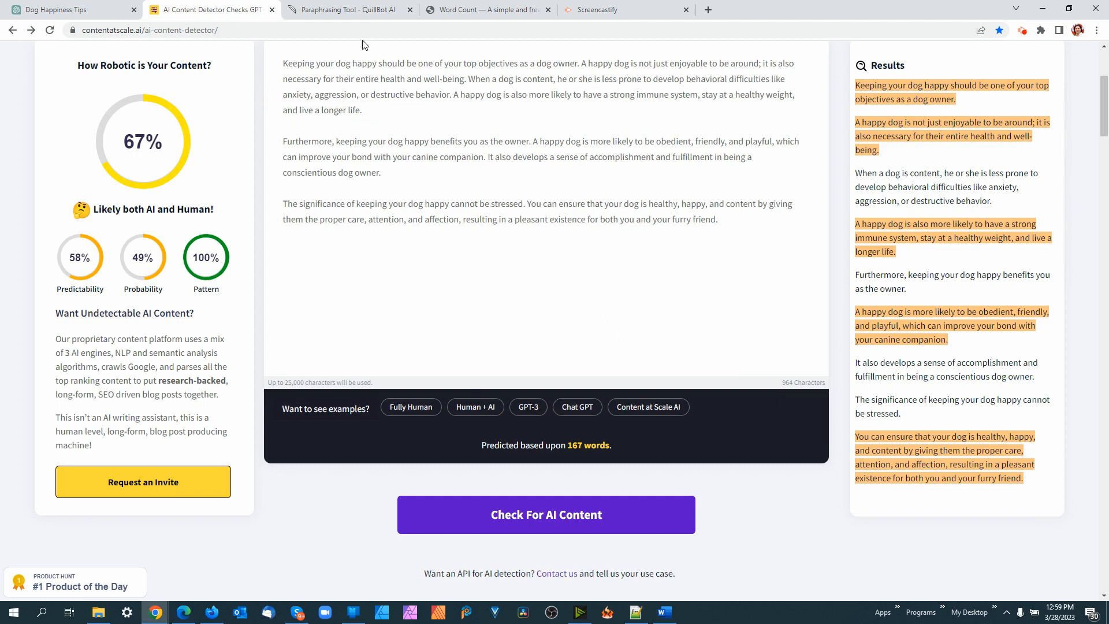
Rephrase the three paragraphs once more in QuillBot's Fluency mode and check the new version in the AI Content Detector
left_click(334, 15)
left_click(514, 463)
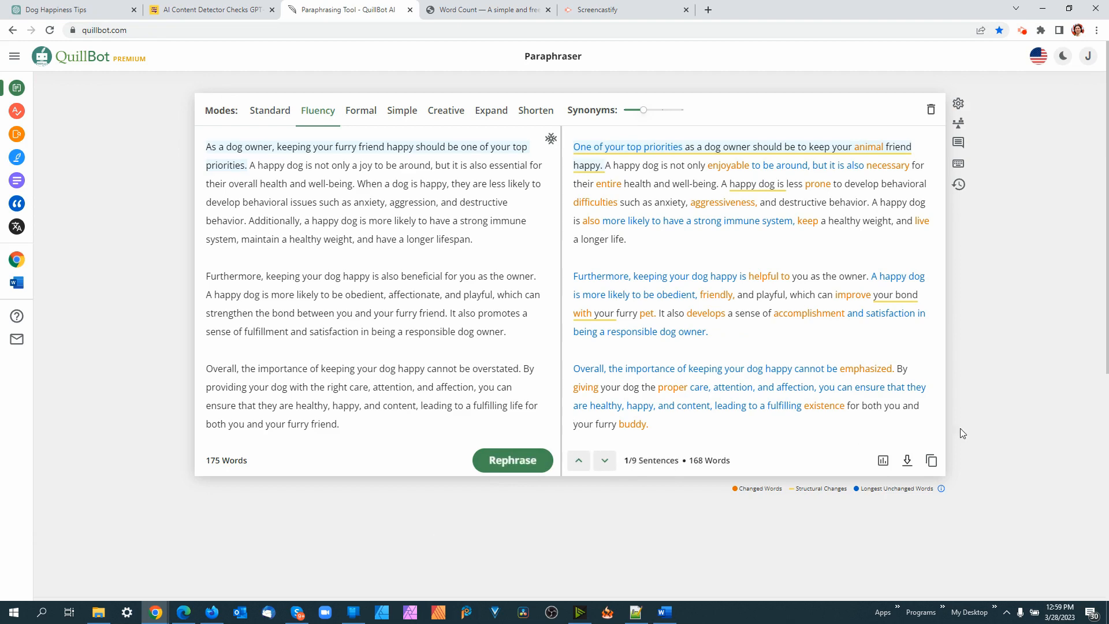
left_click(931, 460)
left_click(208, 9)
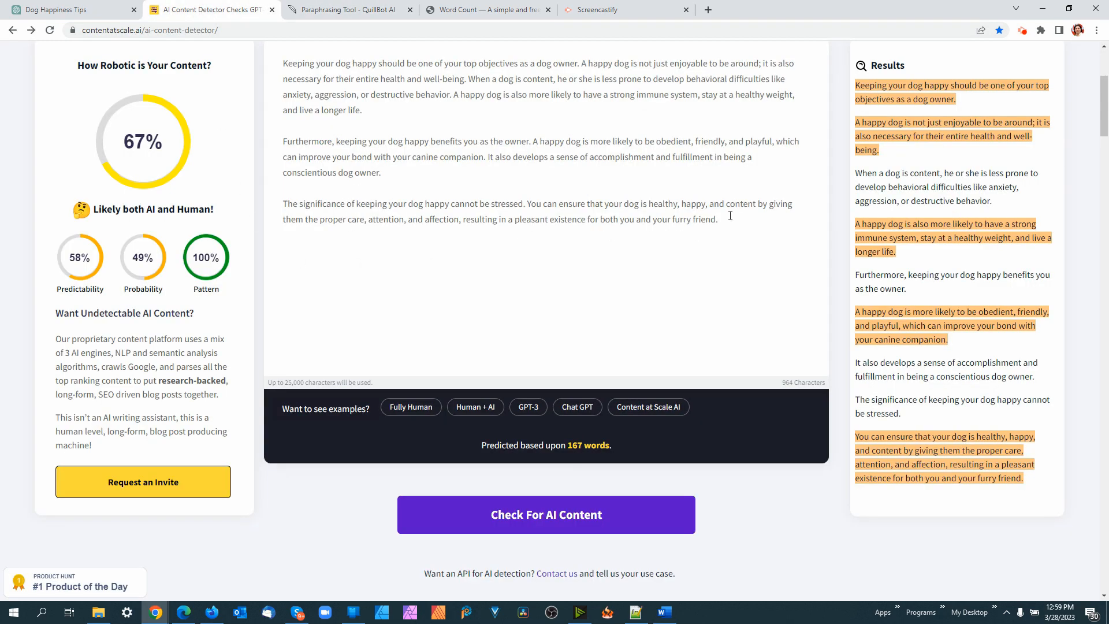
left_click_drag(731, 216, 282, 58)
key("ctrl+v")
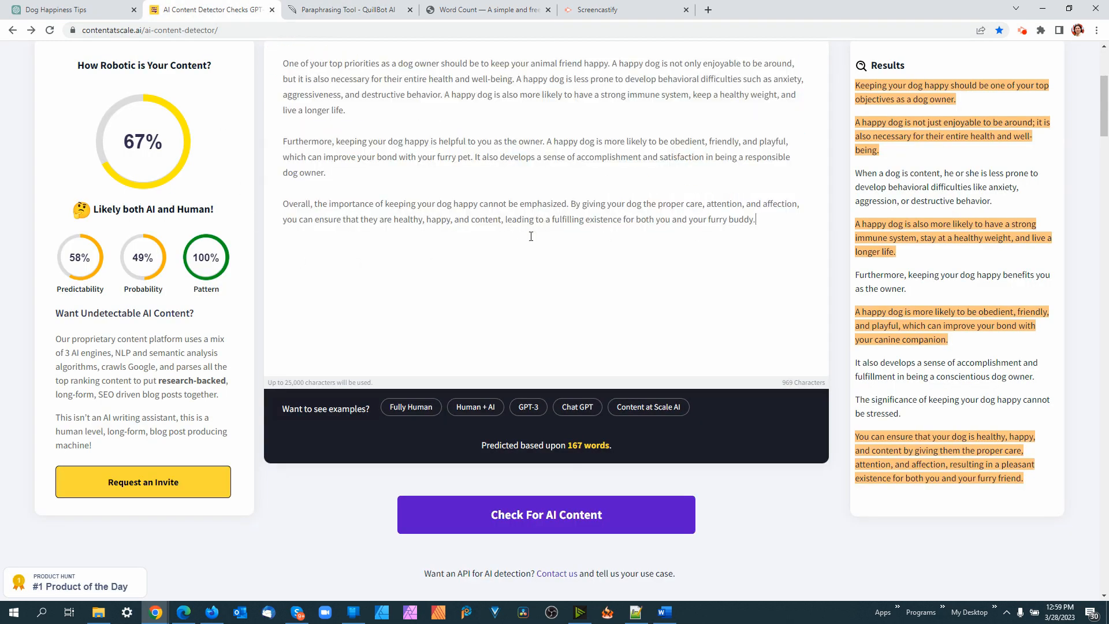
left_click(550, 516)
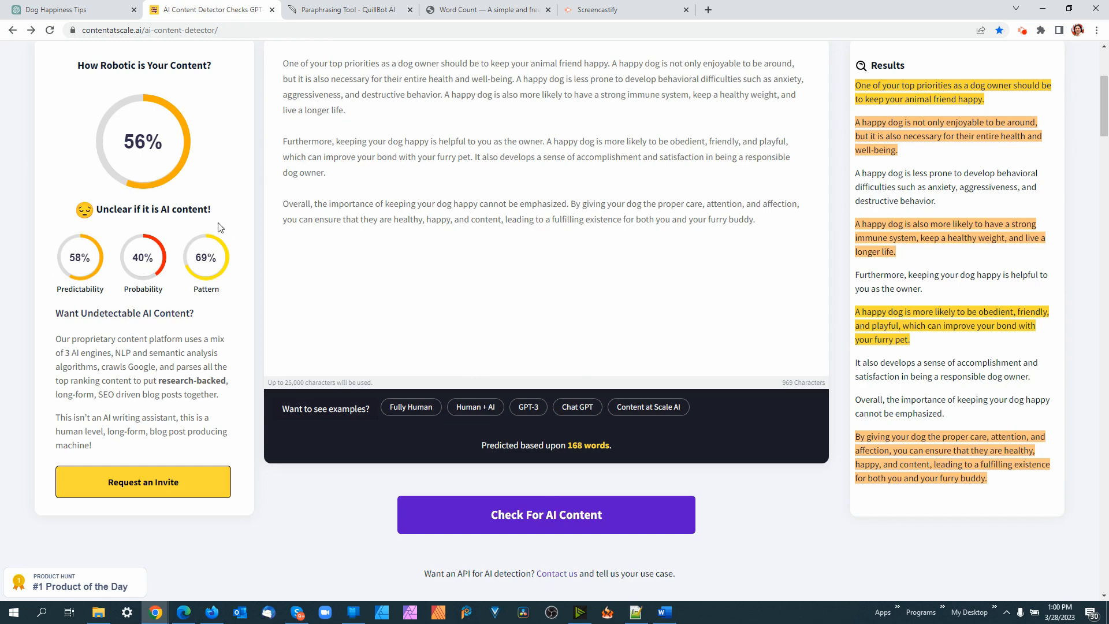
Paraphrase the three paragraphs in QuillBot's Creative mode and check that version in place of the AI Content Detector's current text
left_click(340, 10)
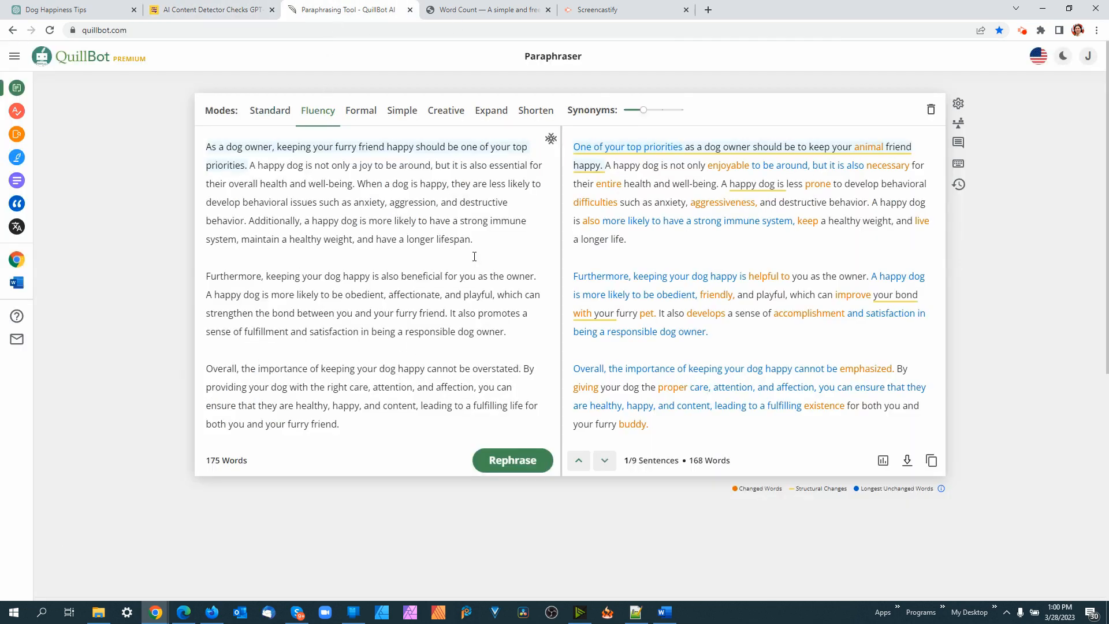
left_click(446, 110)
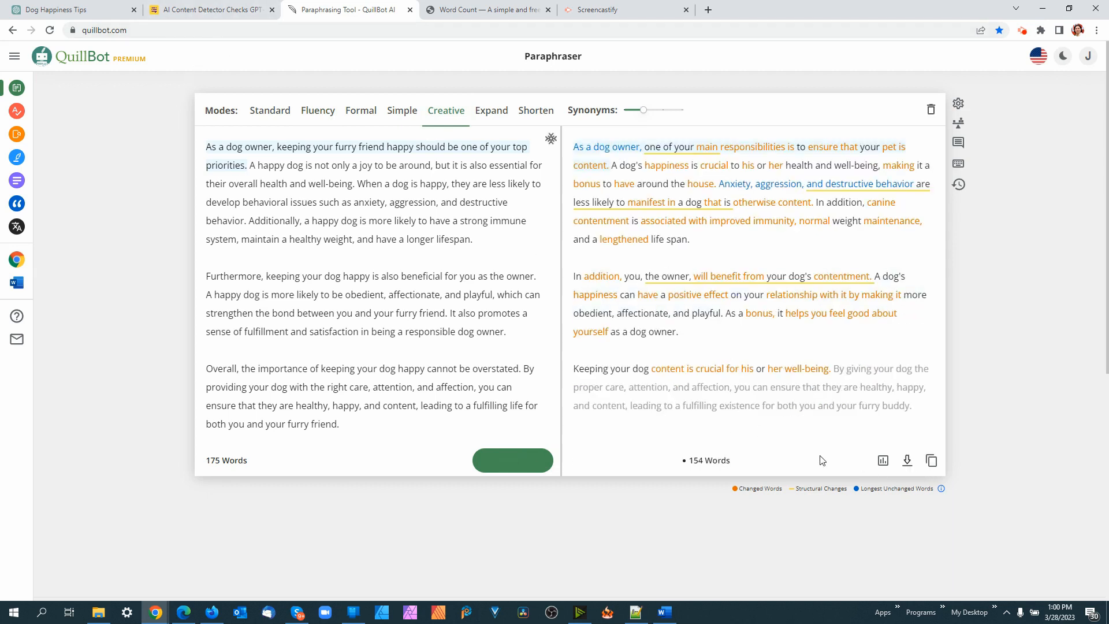
left_click(931, 461)
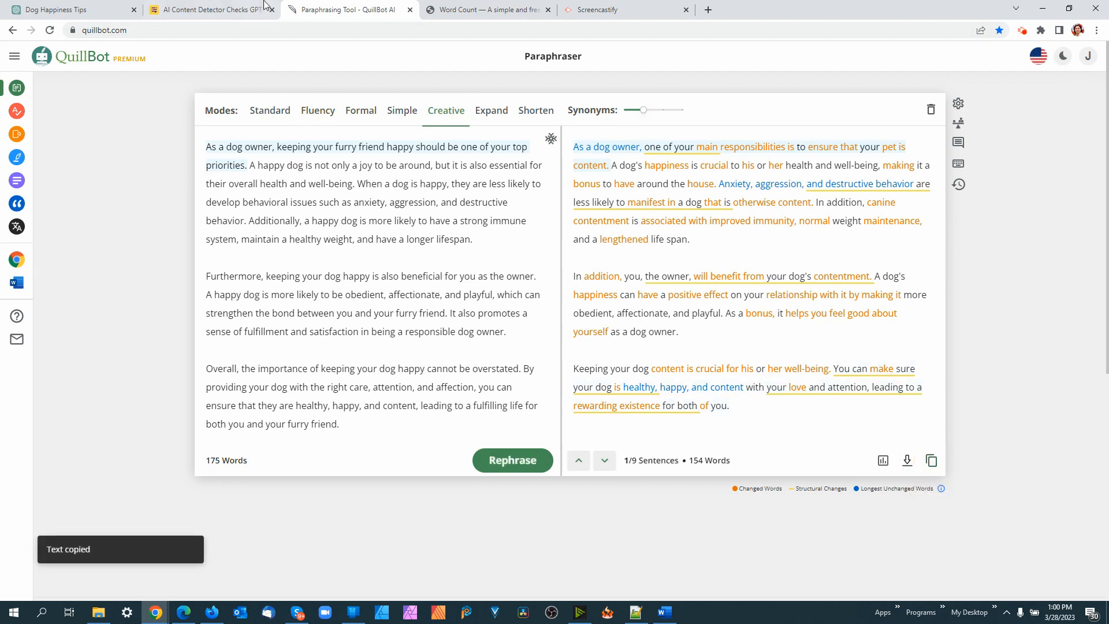
left_click(247, 7)
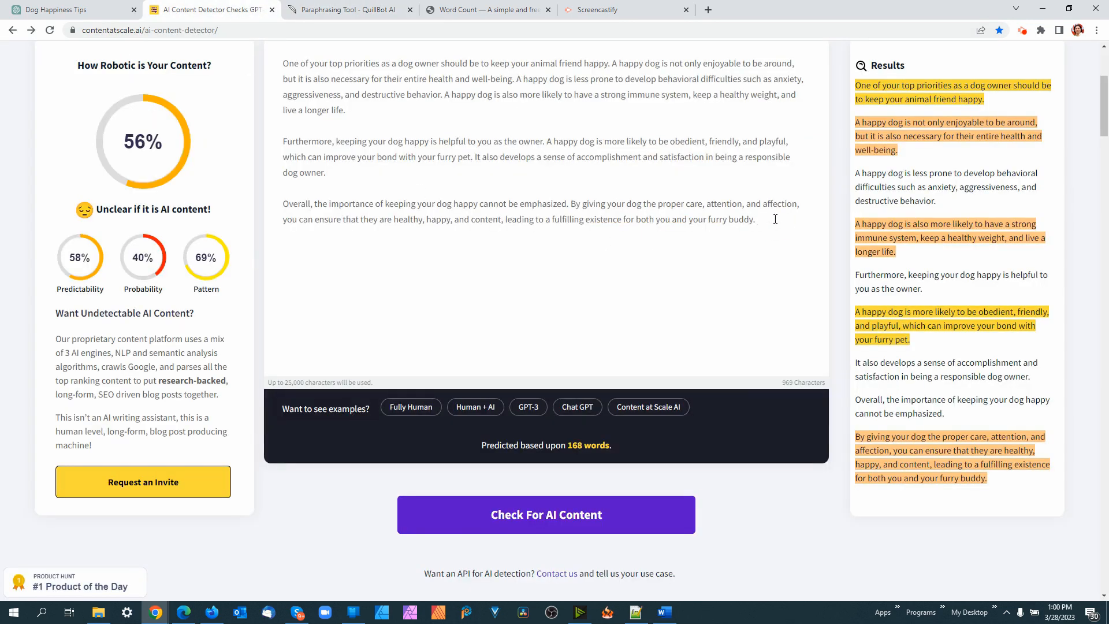
left_click_drag(776, 219, 271, 61)
key("ctrl+v")
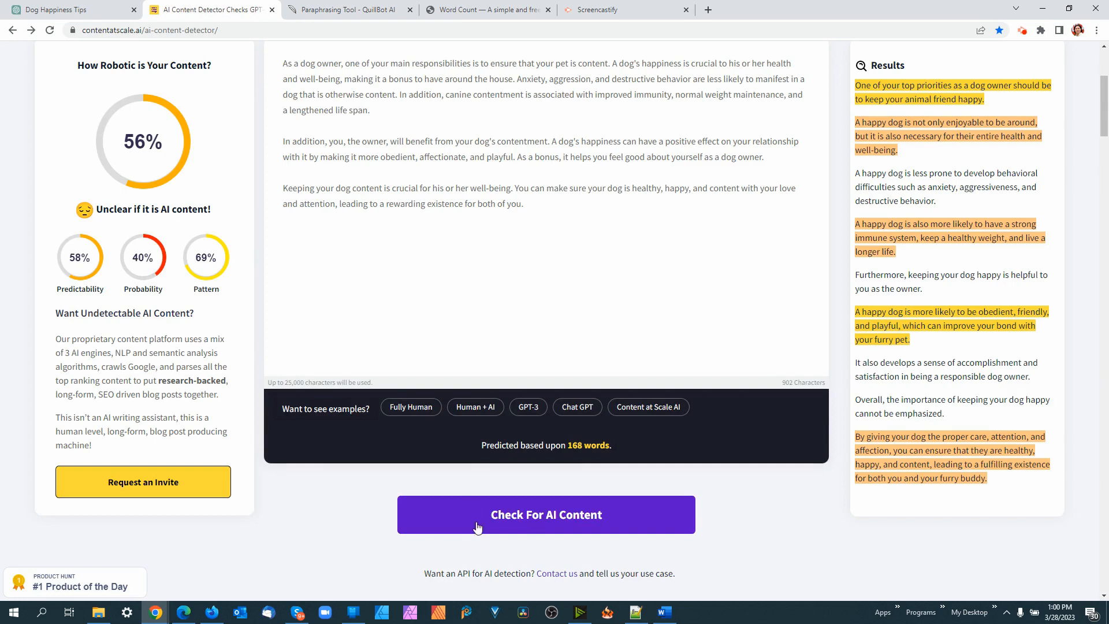
left_click(529, 520)
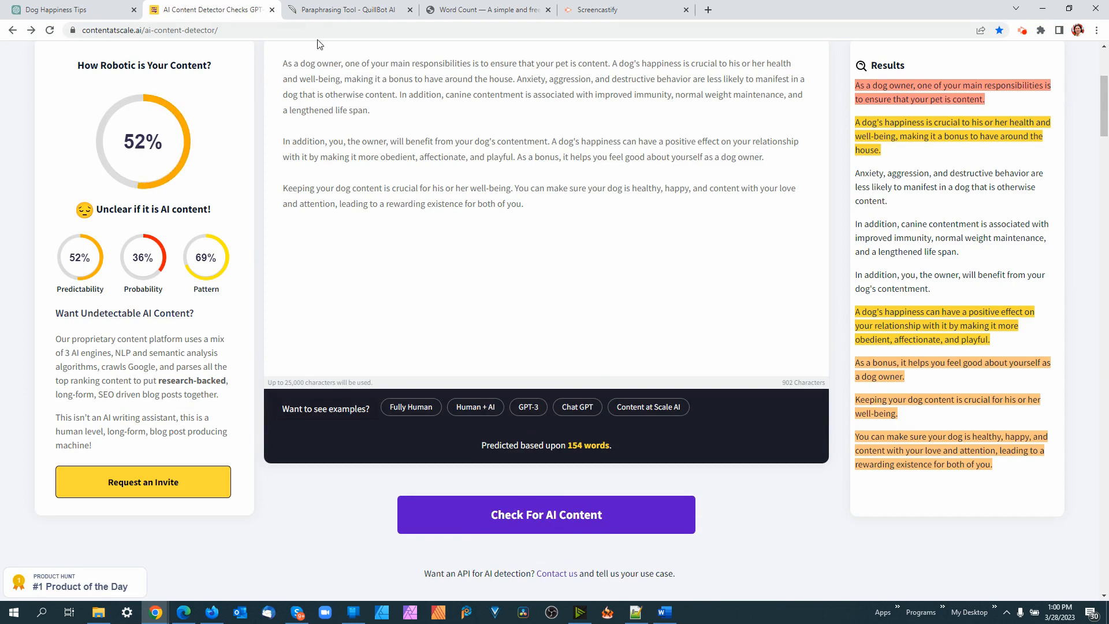
Rephrase the paragraphs a second time in Creative mode and check the new wording in the AI Content Detector
left_click(319, 15)
left_click(505, 466)
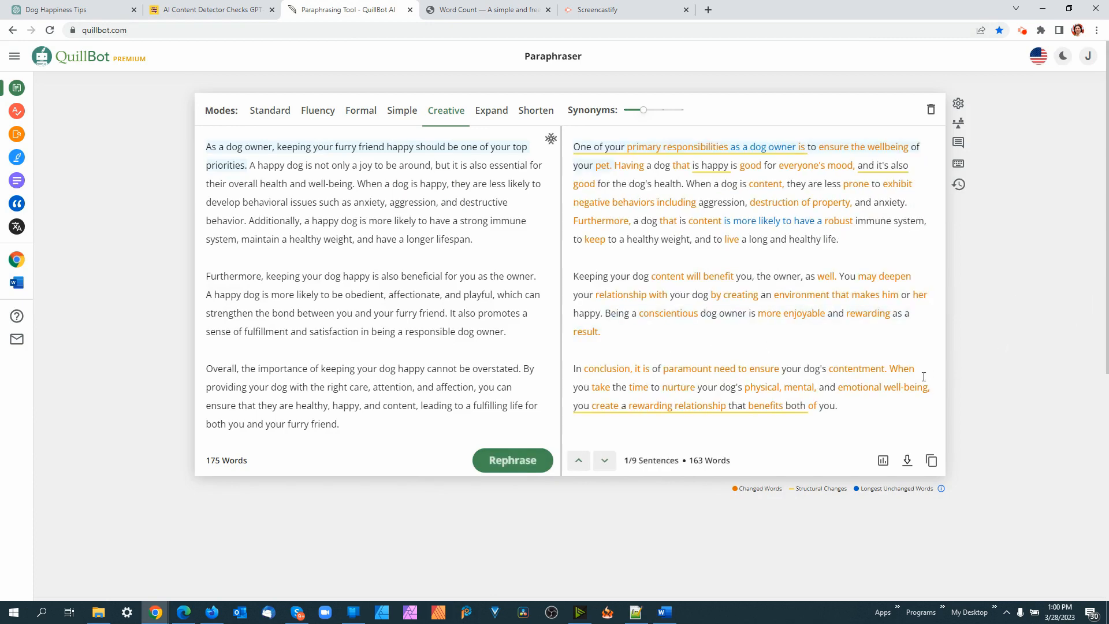
left_click(931, 460)
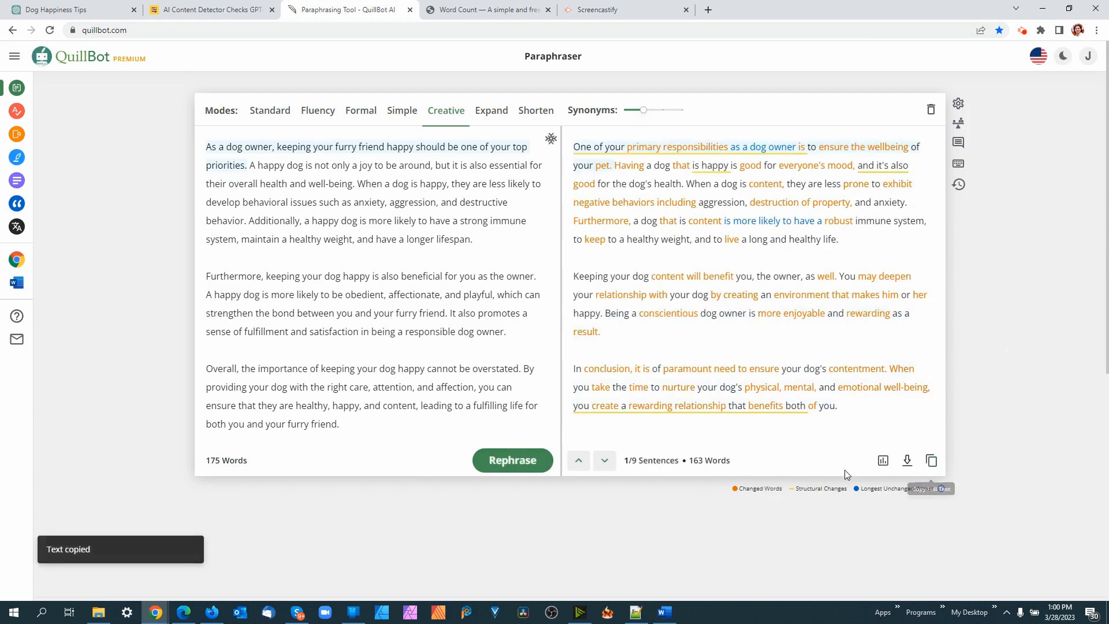
left_click(205, 10)
left_click_drag(553, 197, 259, 66)
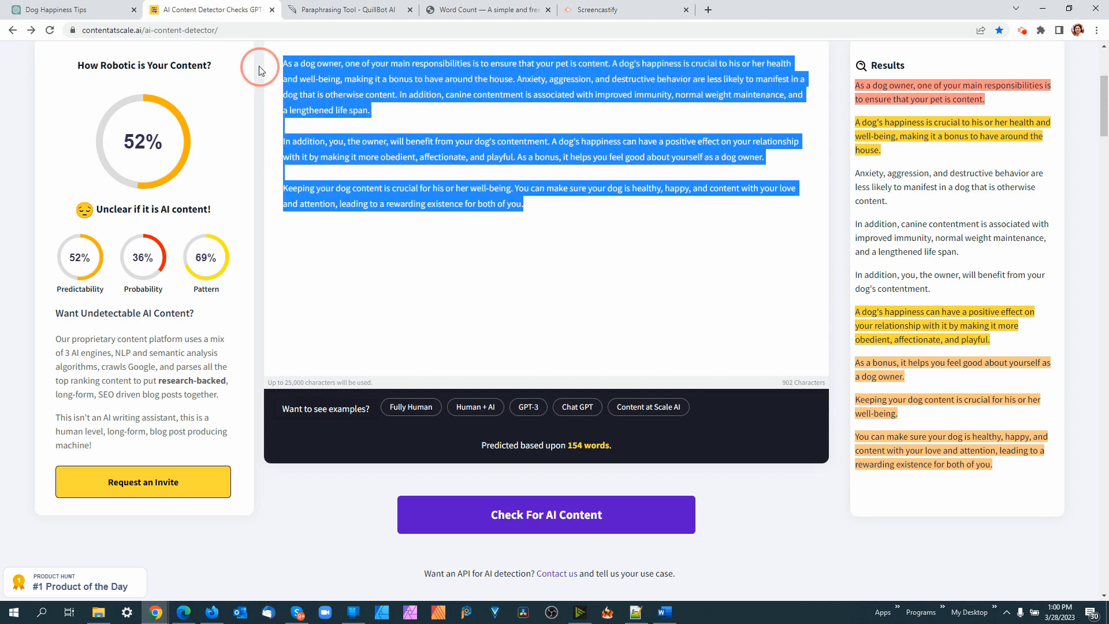
key("ctrl+v")
left_click(566, 513)
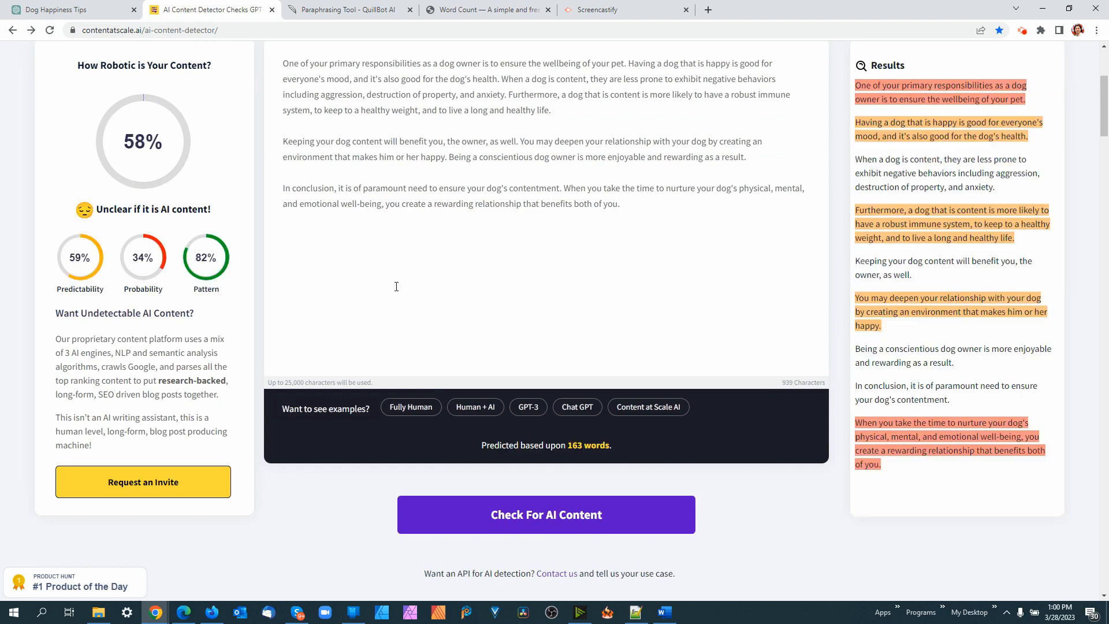
Paraphrase the three paragraphs in QuillBot's Shorten mode and check the shortened version in the AI Content Detector
left_click(352, 9)
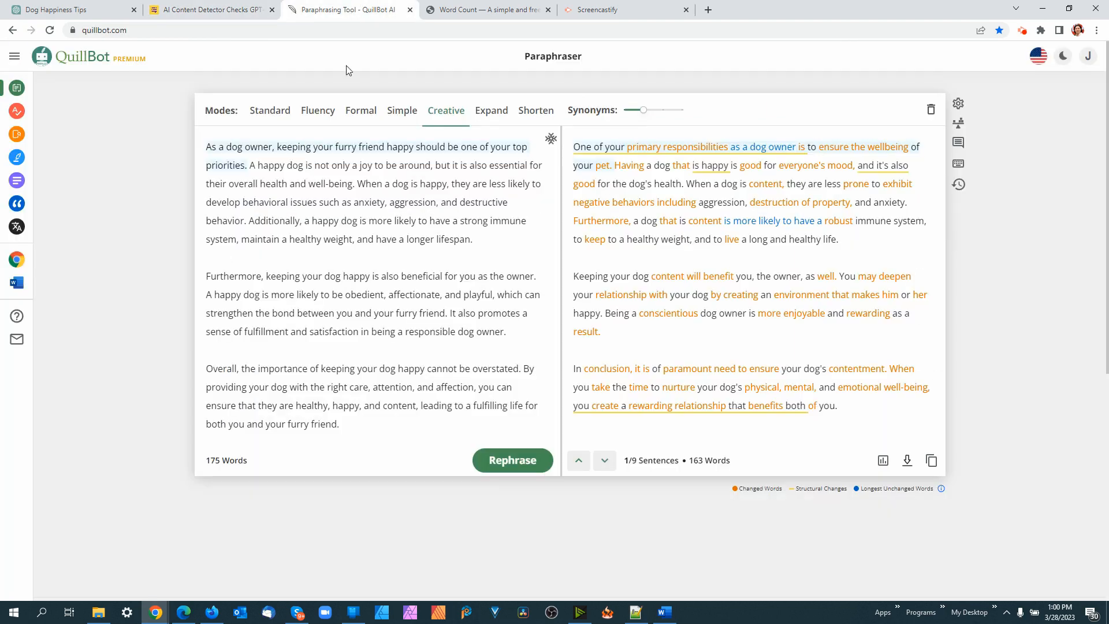
left_click(530, 110)
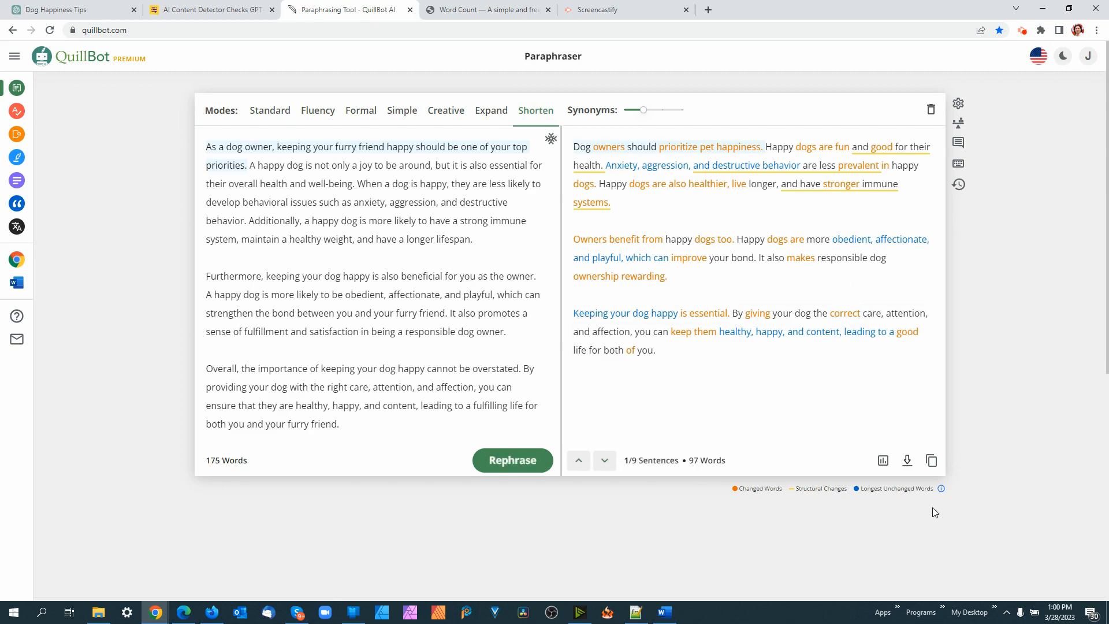
left_click(930, 456)
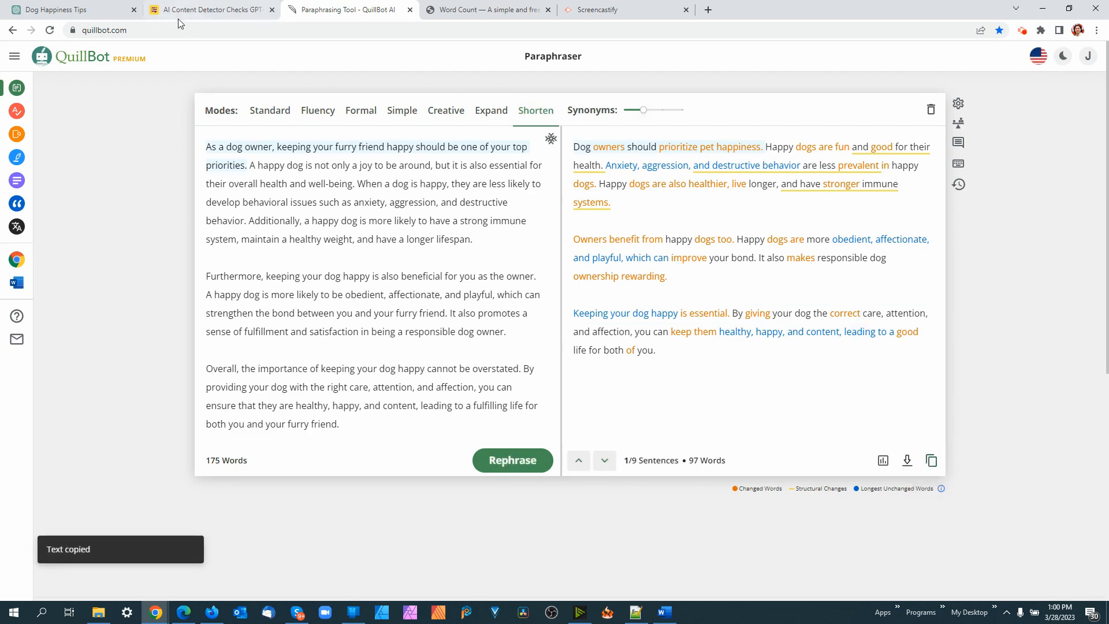
left_click(201, 11)
left_click_drag(636, 205, 271, 61)
key("ctrl+v")
left_click(532, 514)
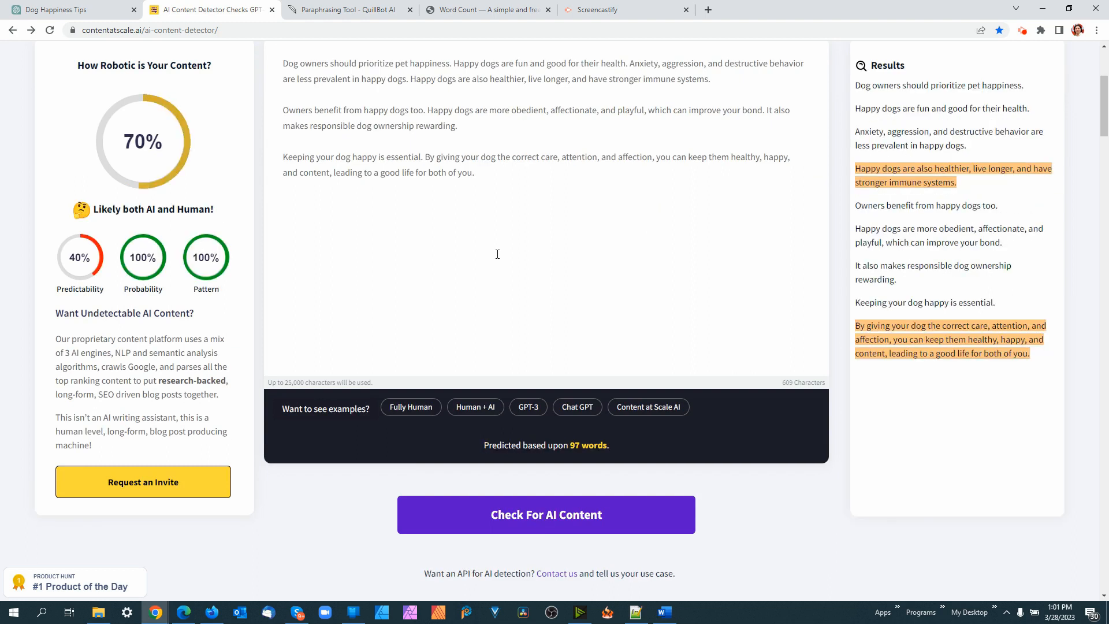
Delete the flagged last sentence beginning "By giving your dog the correct care" and join "Keeping your dog happy is essential." to the second paragraph
mouse_move(993, 322)
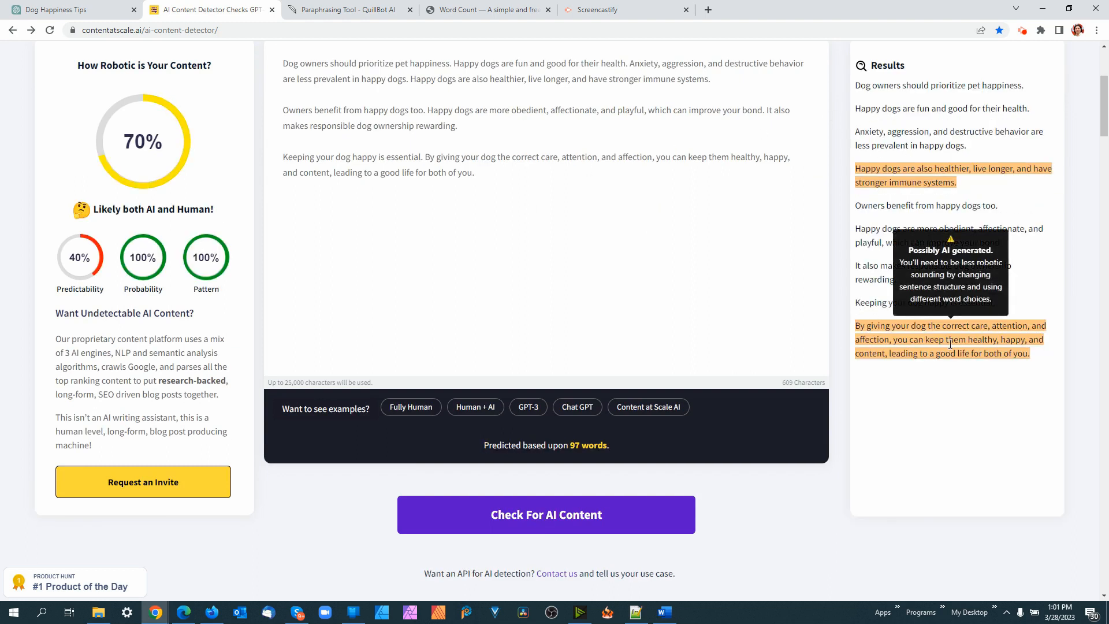
left_click_drag(485, 176, 423, 159)
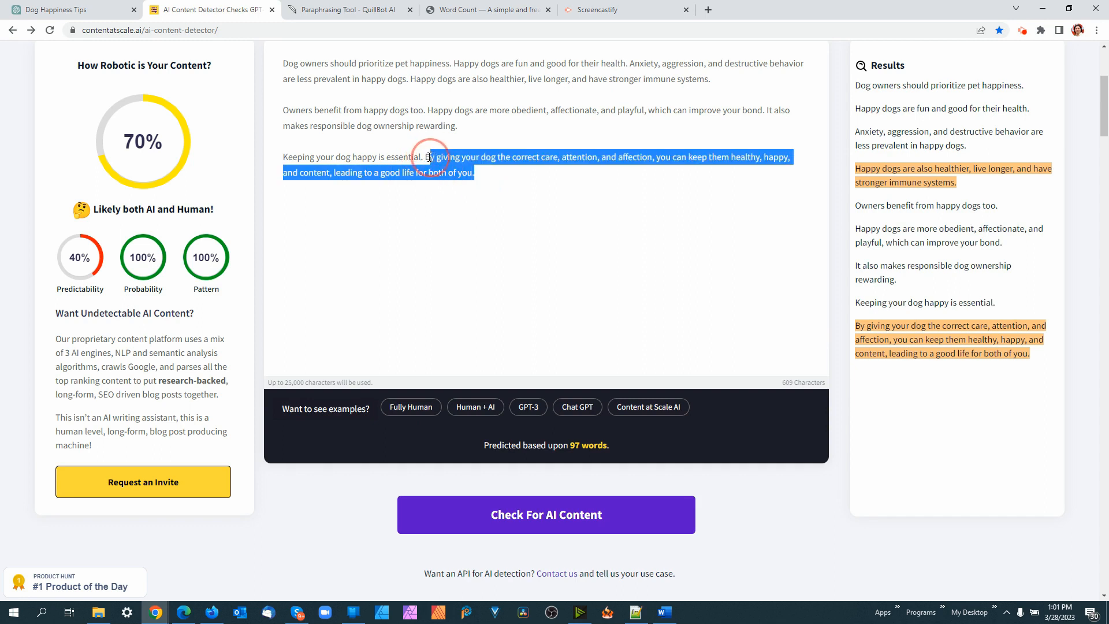
key("BackSpace")
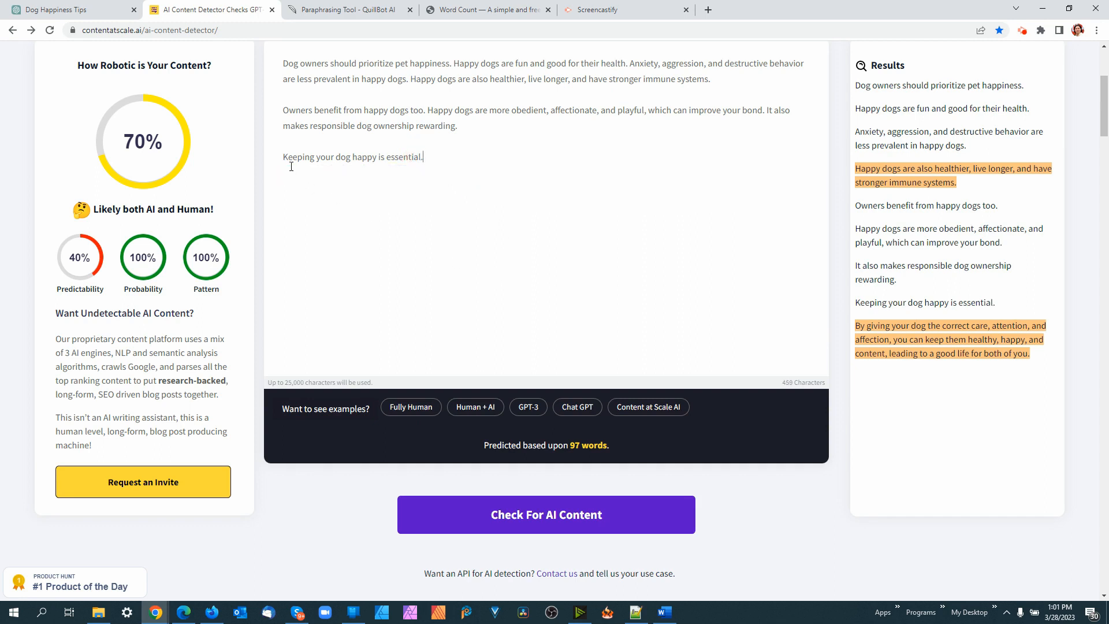
left_click(284, 157)
key("BackSpace")
key("BackSpace")
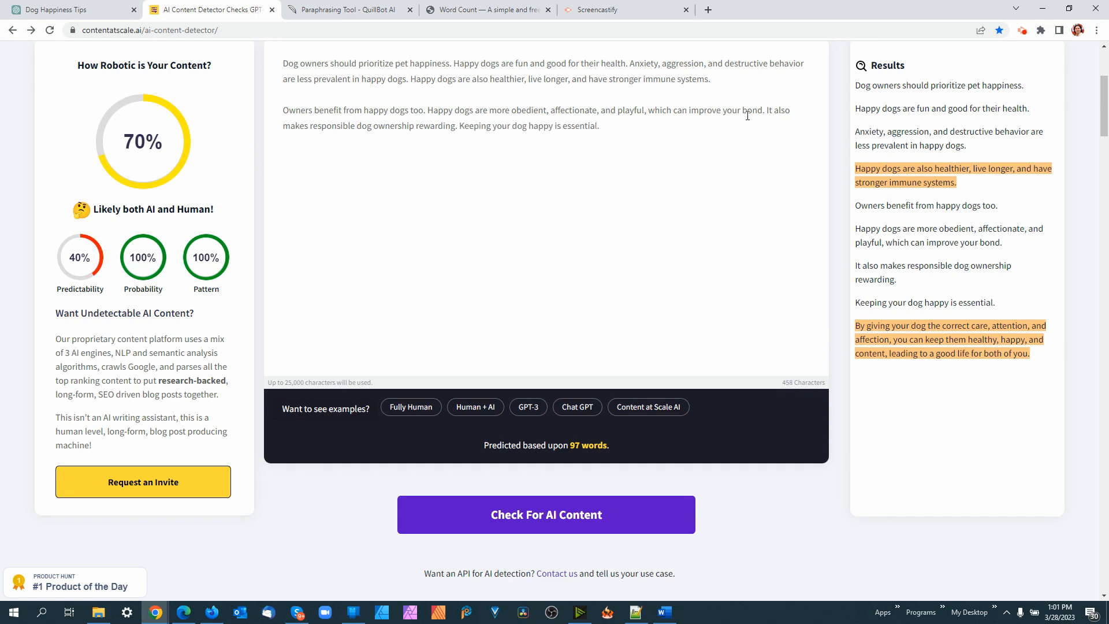
Delete the flagged "Happy dogs are also healthier" sentence, merging the remaining text into one paragraph, and recheck it for AI content
left_click_drag(712, 79, 409, 79)
key("BackSpace")
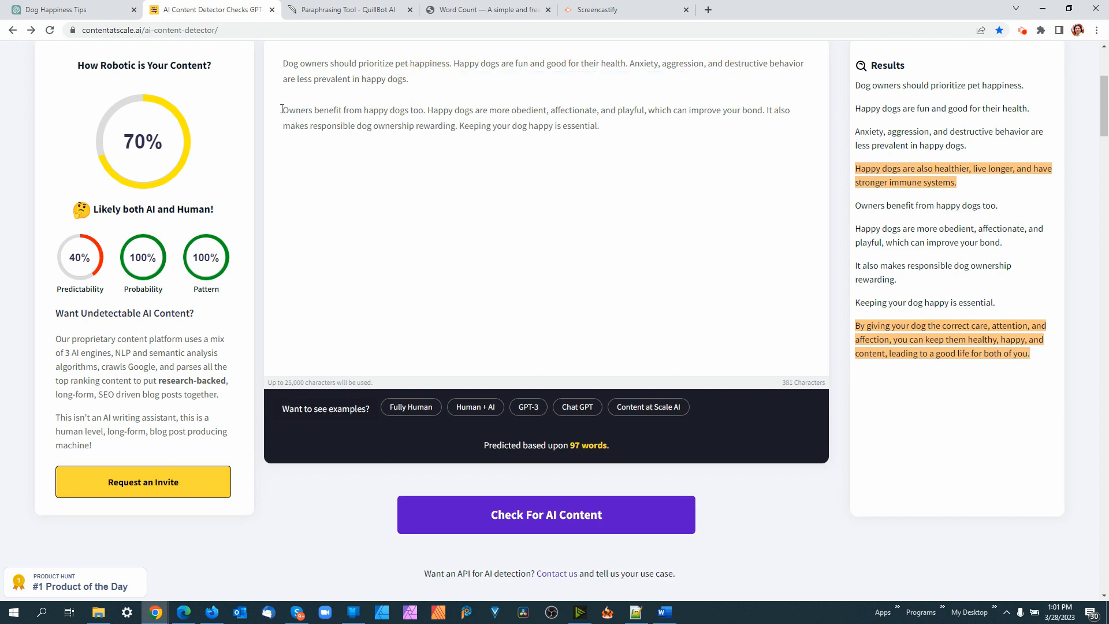
left_click(282, 110)
key("BackSpace")
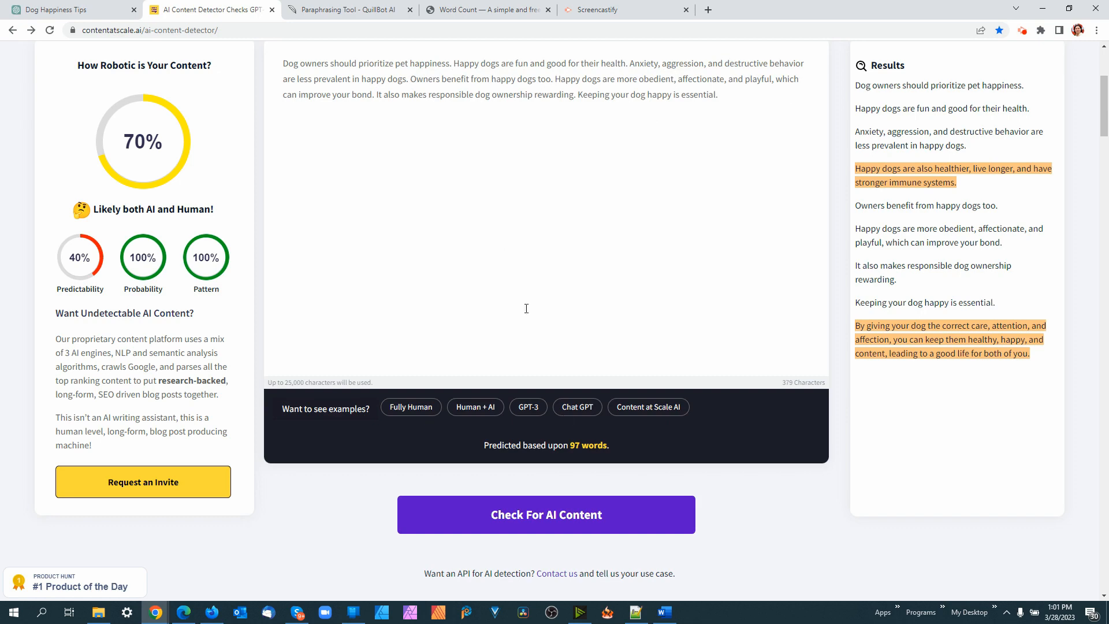
left_click(537, 523)
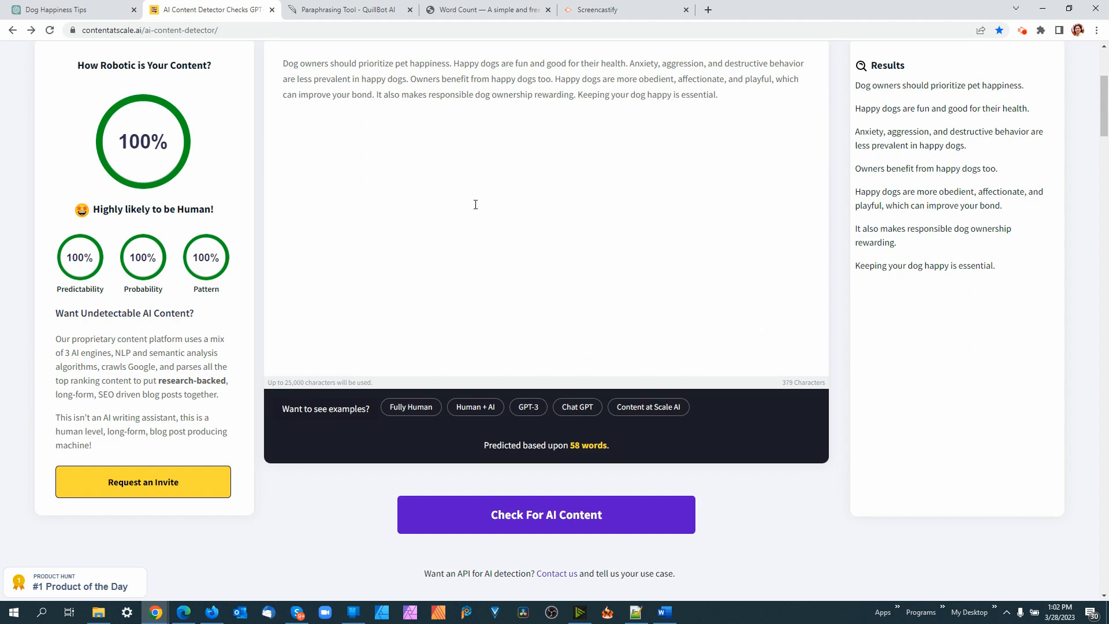
Delete the sentence "Happy dogs are fun and good for their health." and run the AI content check again
left_click_drag(455, 64, 630, 64)
key("BackSpace")
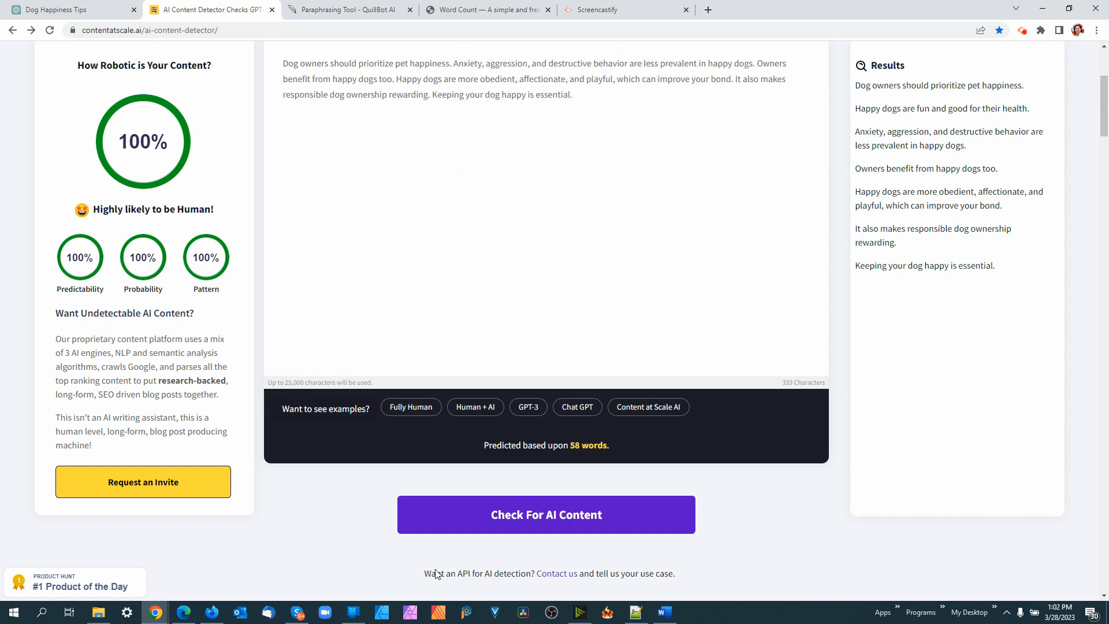
left_click(532, 520)
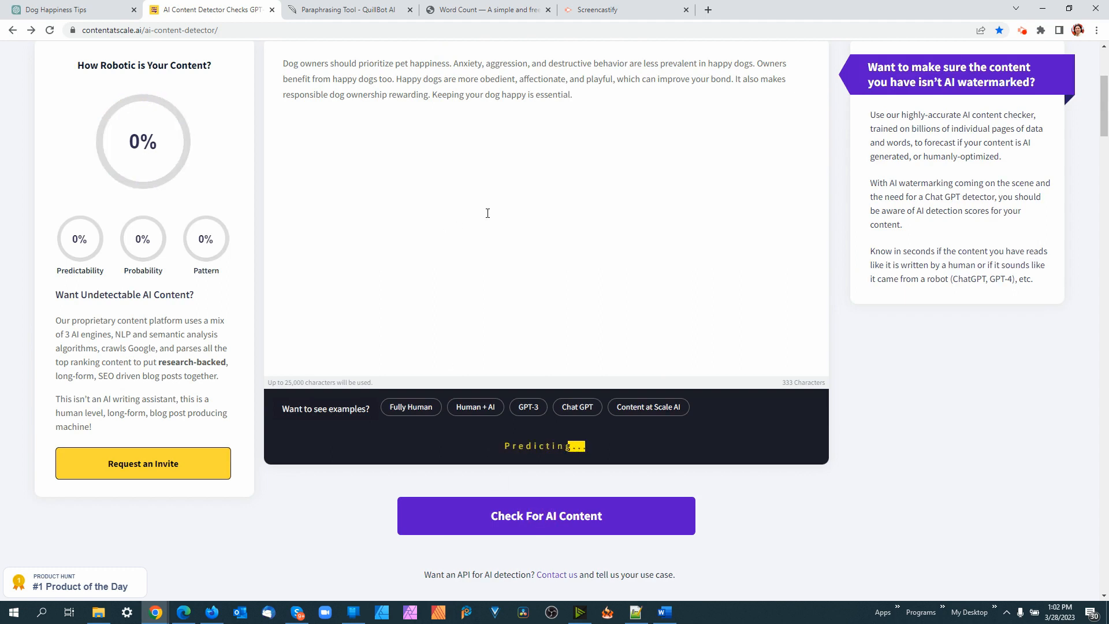